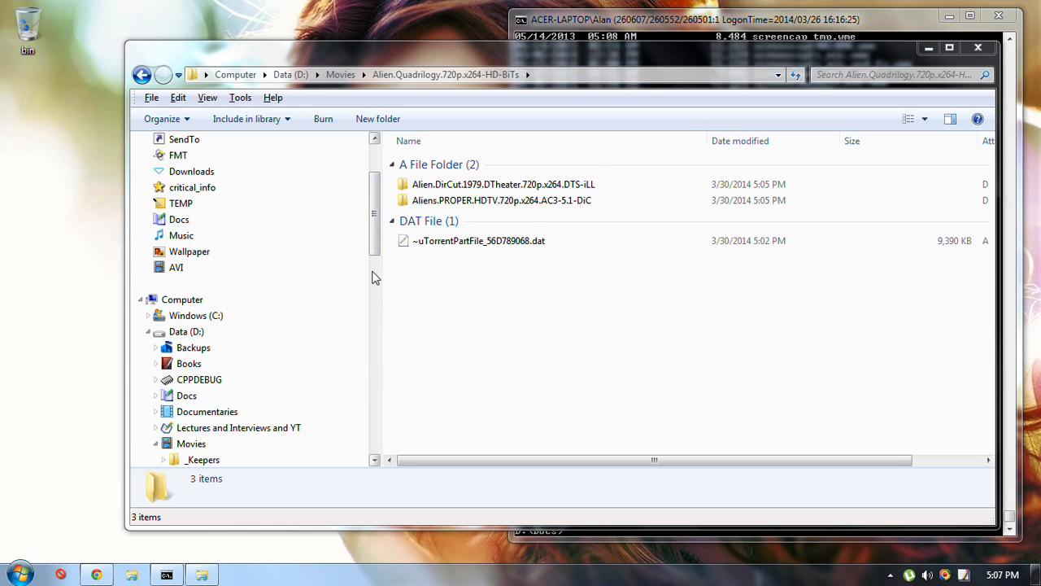
Step: Collapse the Movies and Music folders in the folder tree and open the AVI folder in D:\TEMP
drag(374, 244, 387, 280)
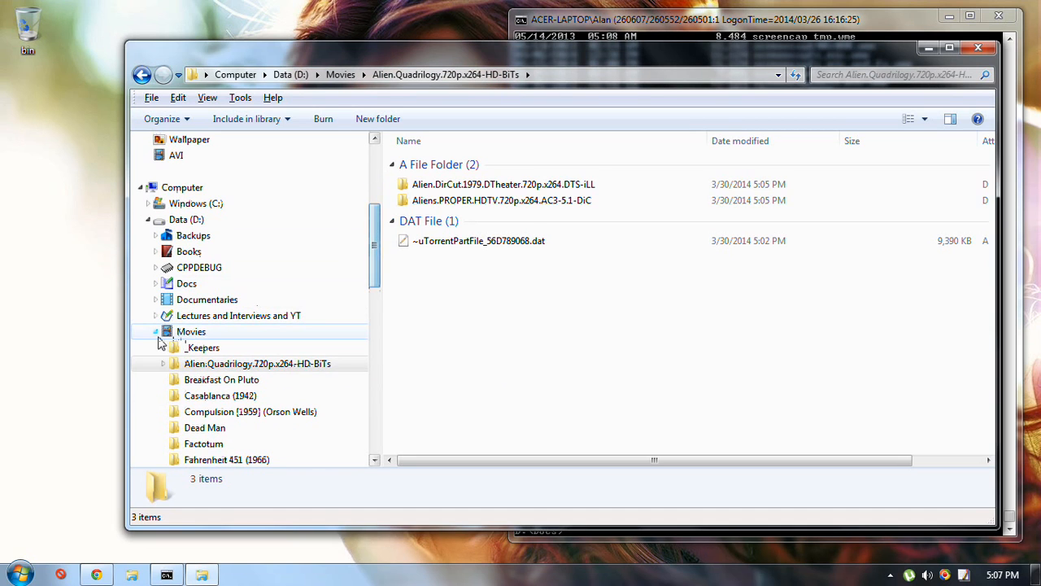
click(156, 332)
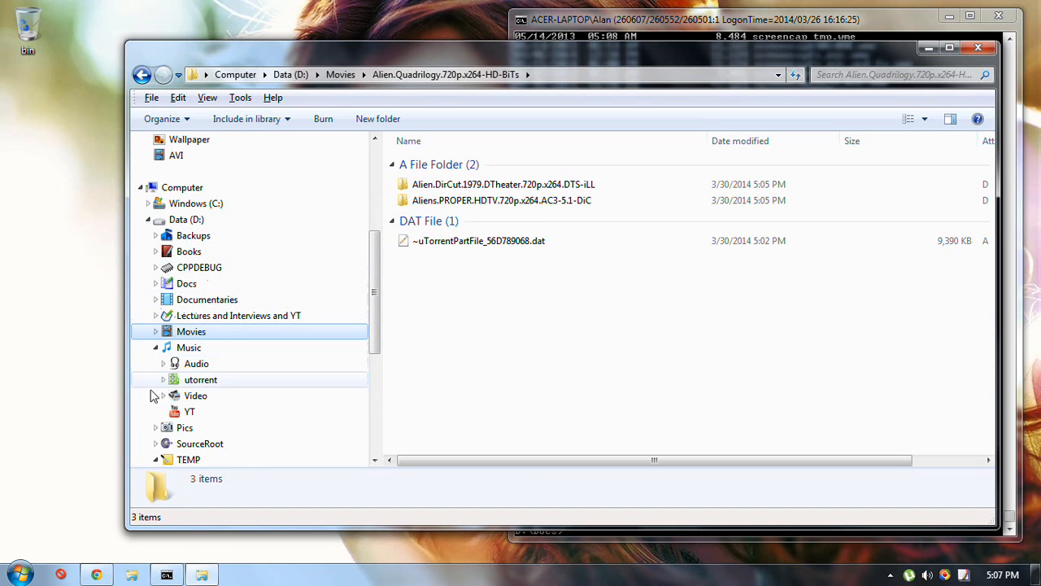
click(156, 347)
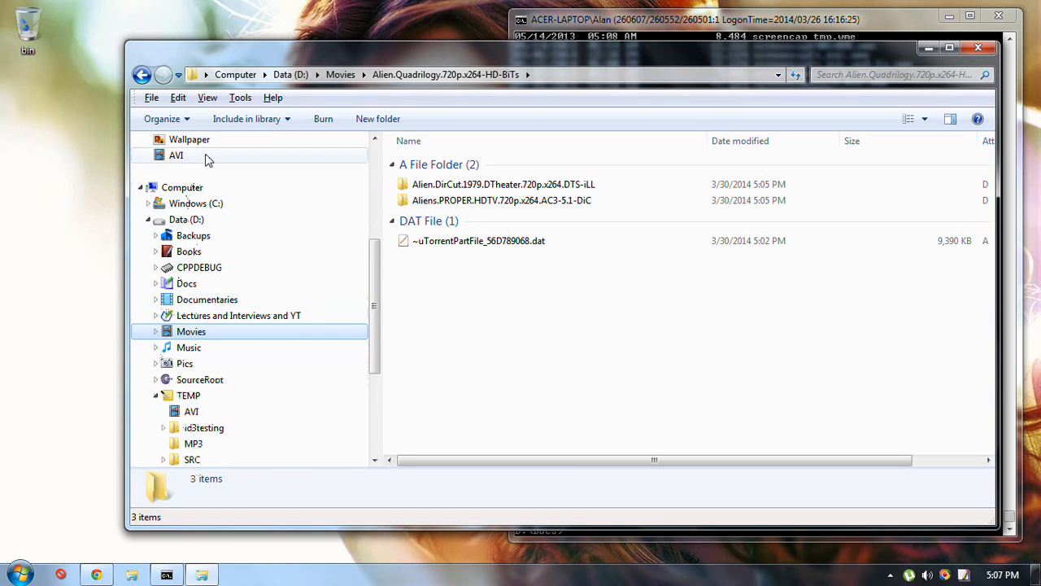
click(177, 155)
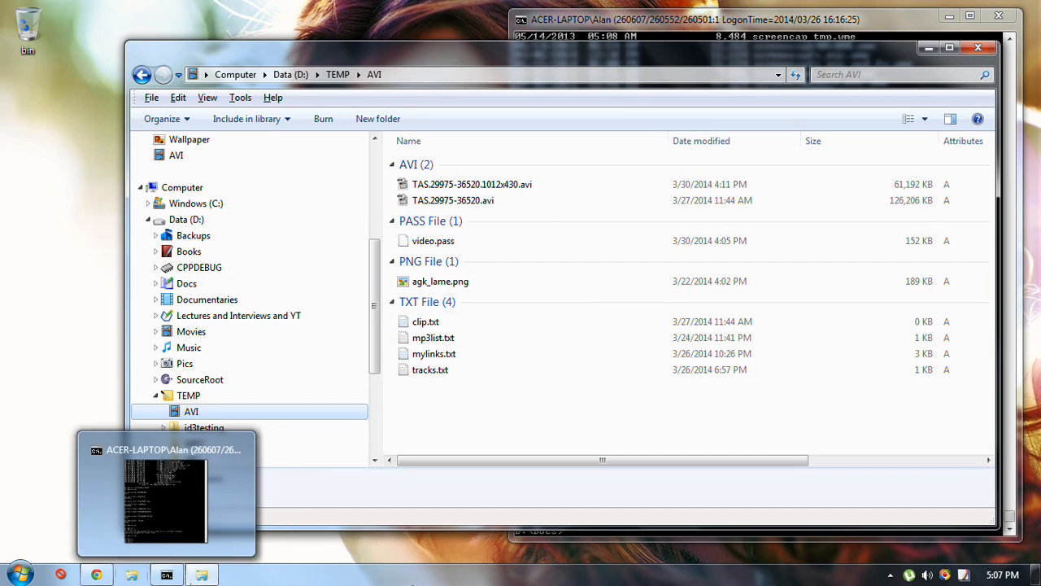
click(535, 416)
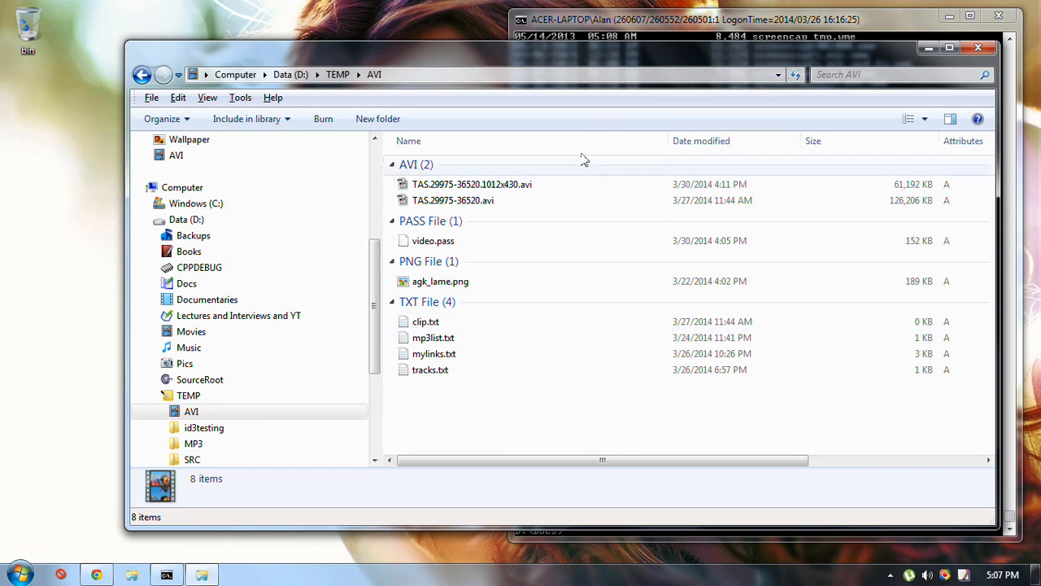
Step: Move the folder window toward the desktop's upper-left area and widen it slightly
drag(622, 51, 579, 50)
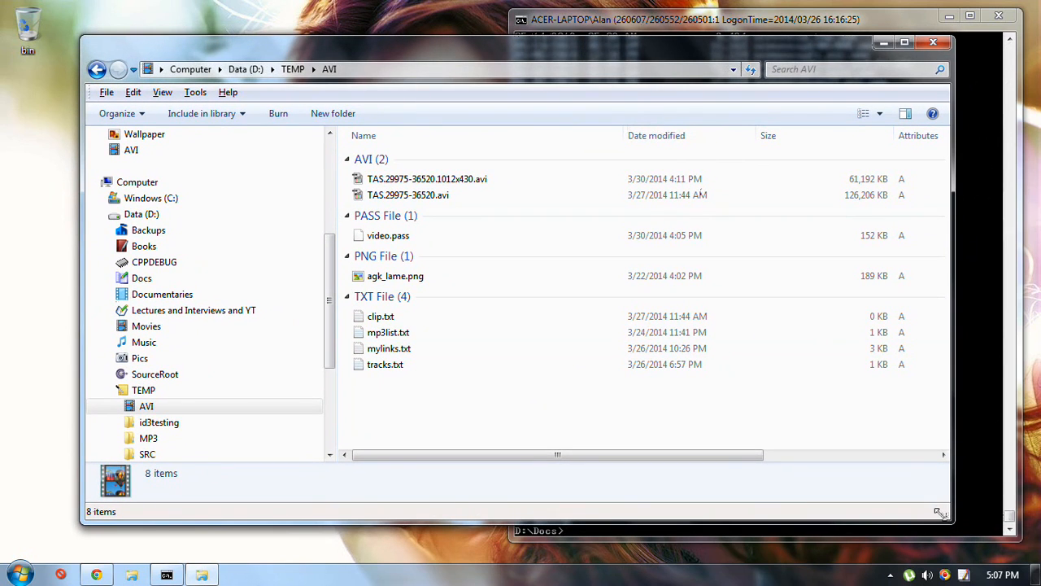
drag(941, 514, 975, 516)
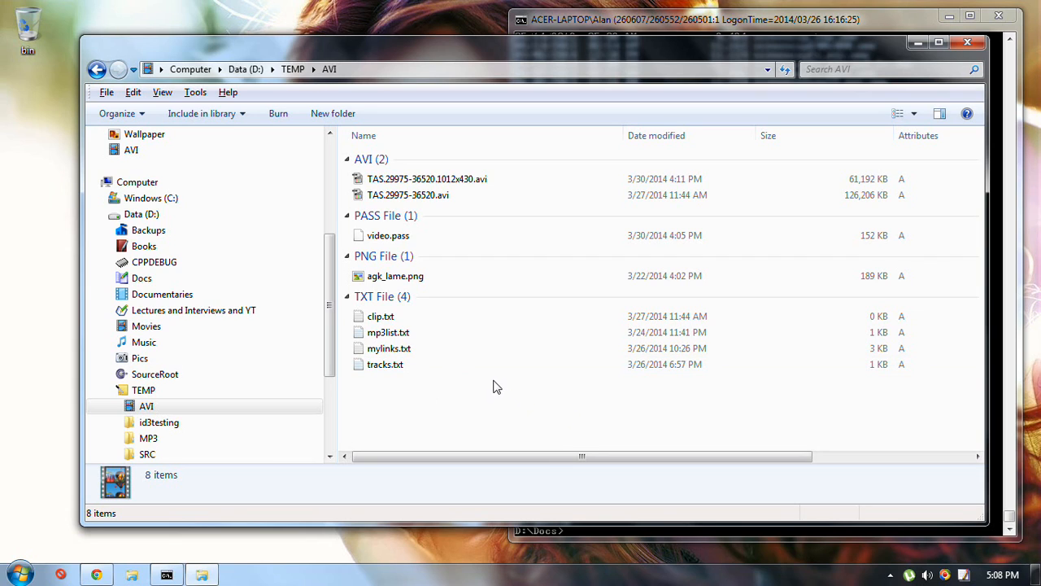
click(450, 340)
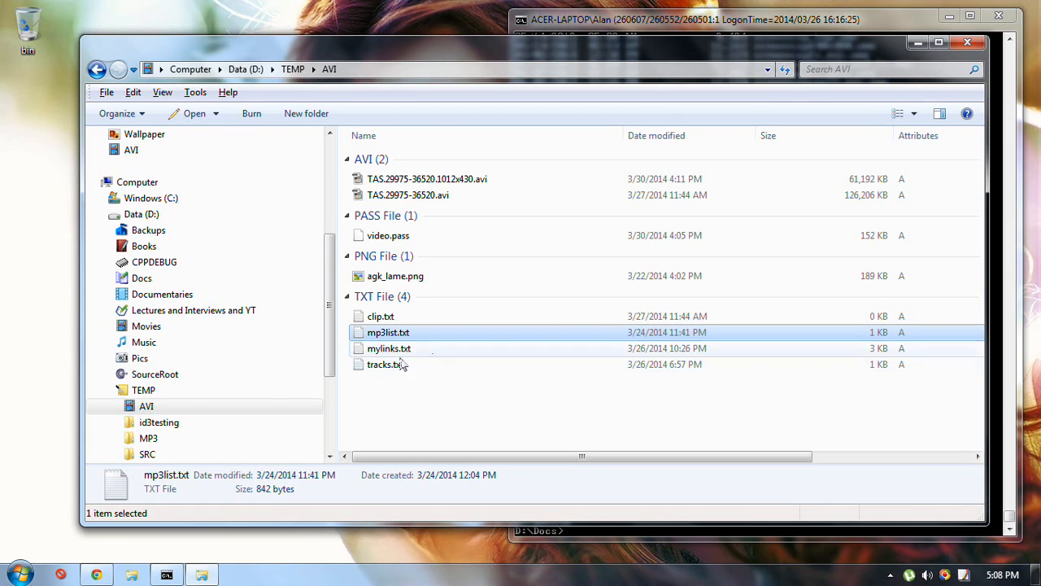
Step: Collapse TEMP in the folder tree and open The Andromeda Strain folder under Movies\_Keepers
click(114, 391)
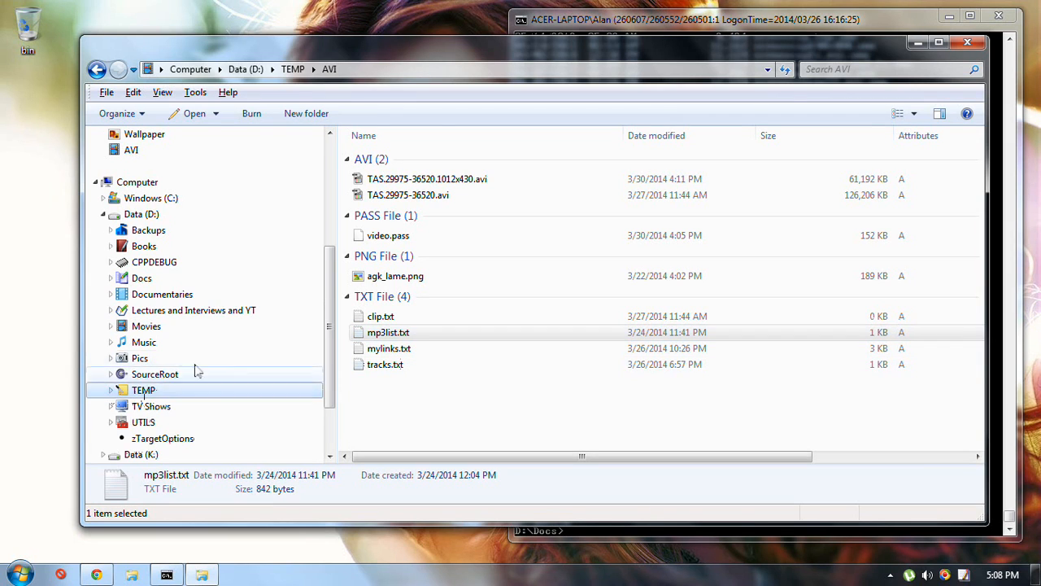
click(111, 326)
click(158, 153)
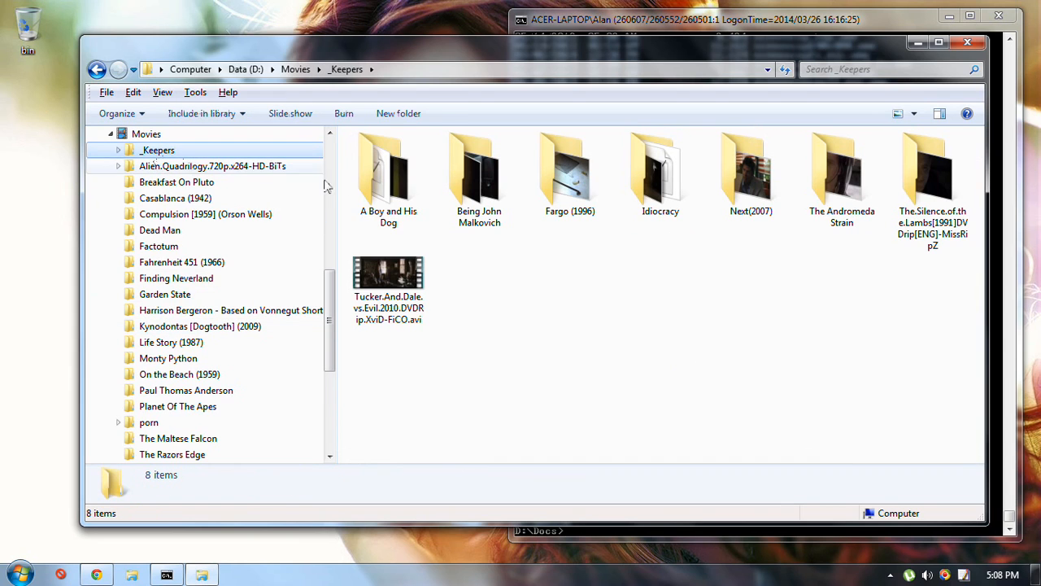
click(873, 187)
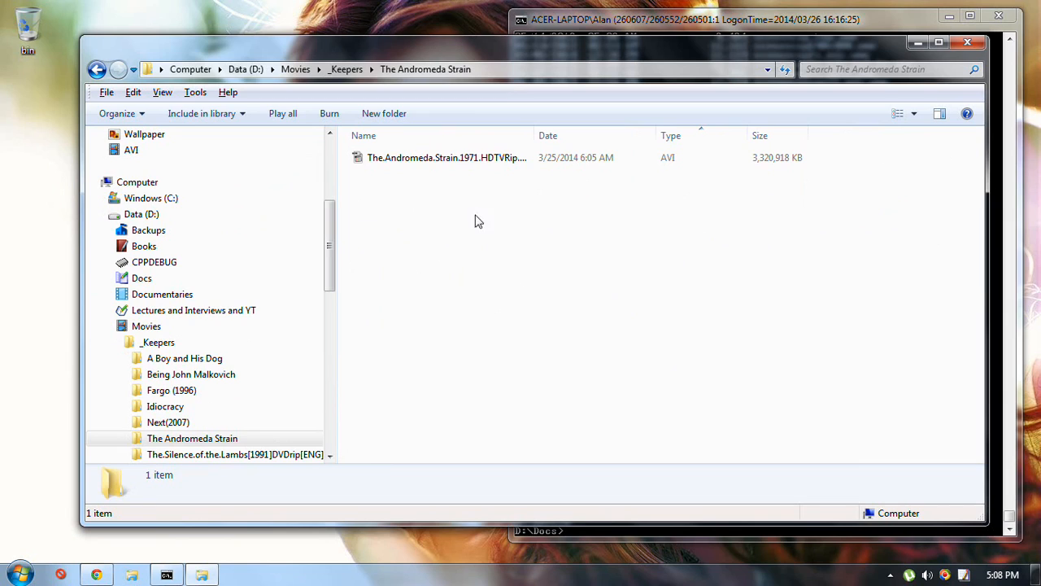
Step: Widen the Name column to fit the full movie file name and view the AVI file's details
drag(546, 131, 591, 130)
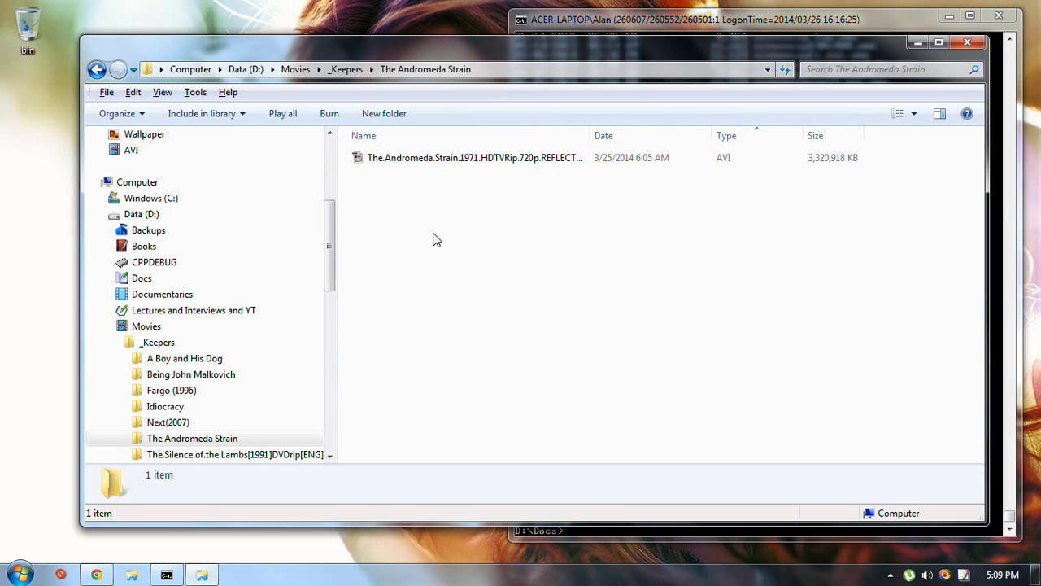
drag(592, 135, 620, 134)
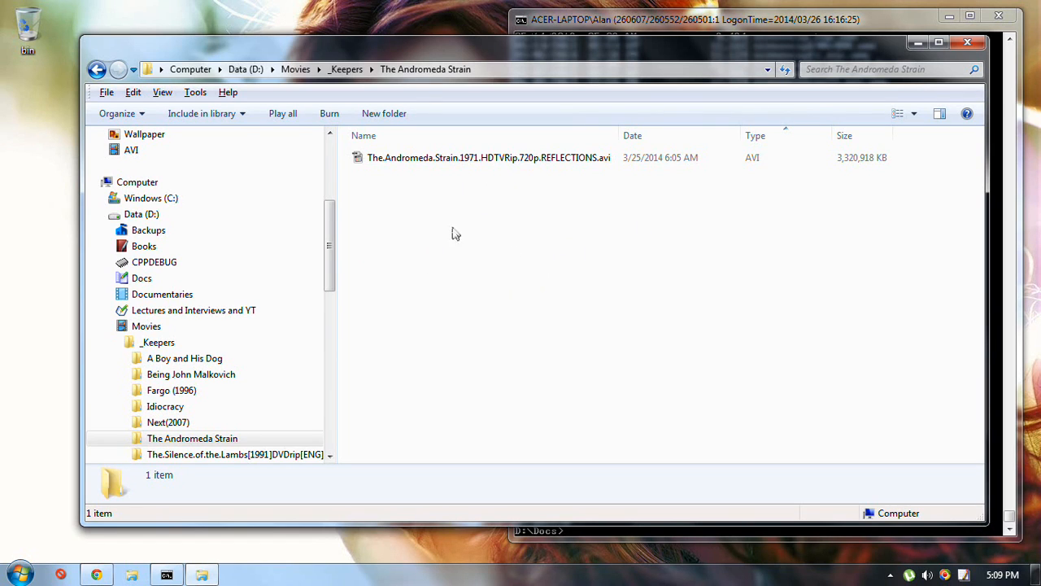
click(477, 159)
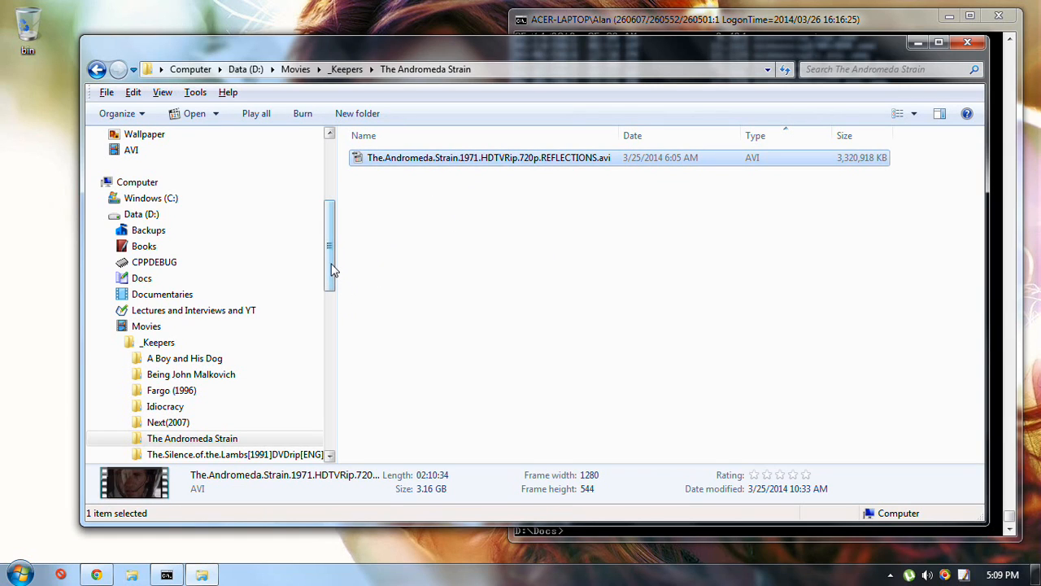
click(468, 265)
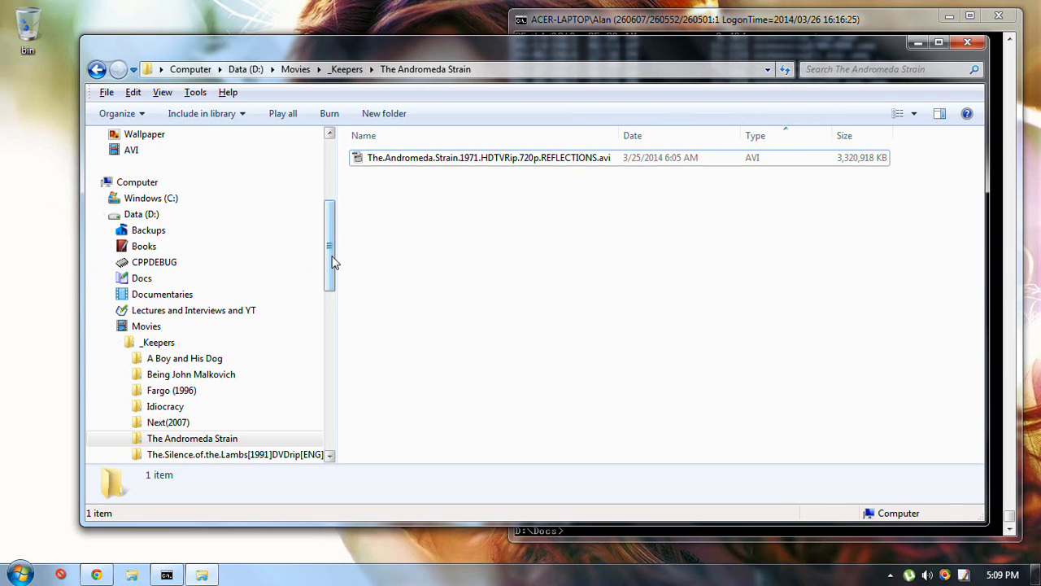
Step: Collapse the Movies folder in the folder tree and return to the AVI folder inside TEMP
click(118, 342)
click(111, 327)
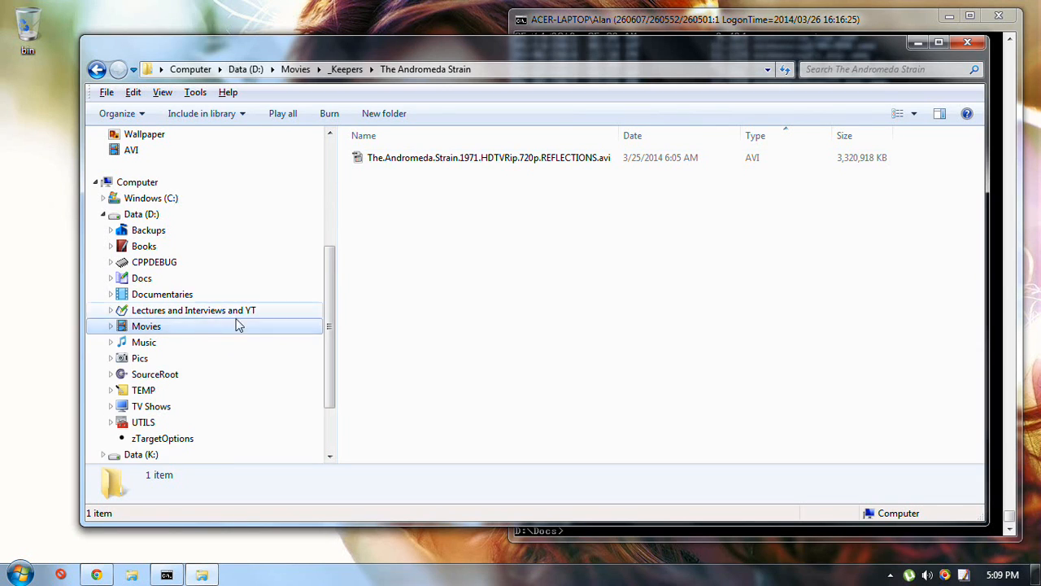
click(224, 390)
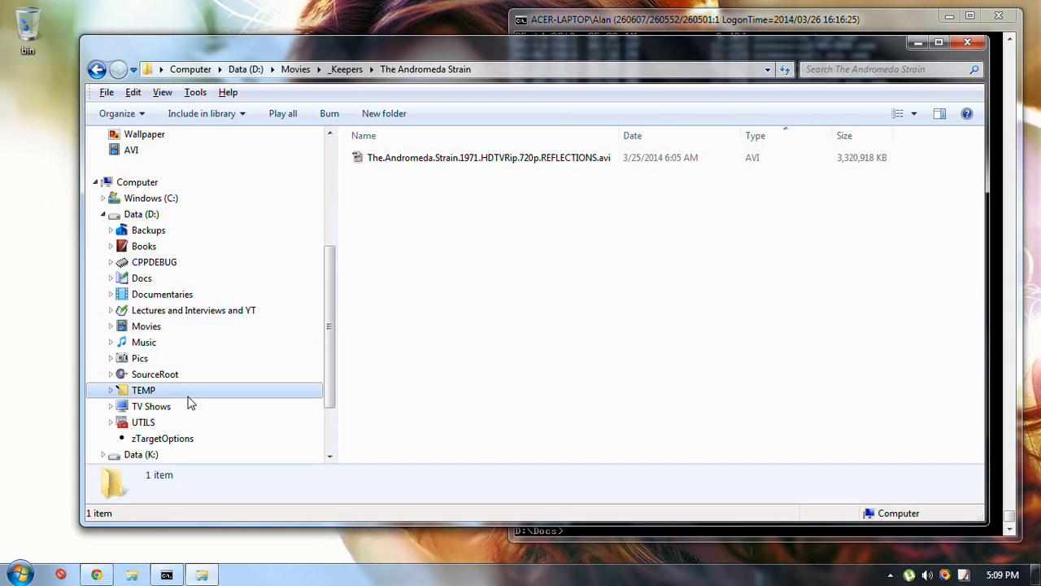
double_click(431, 183)
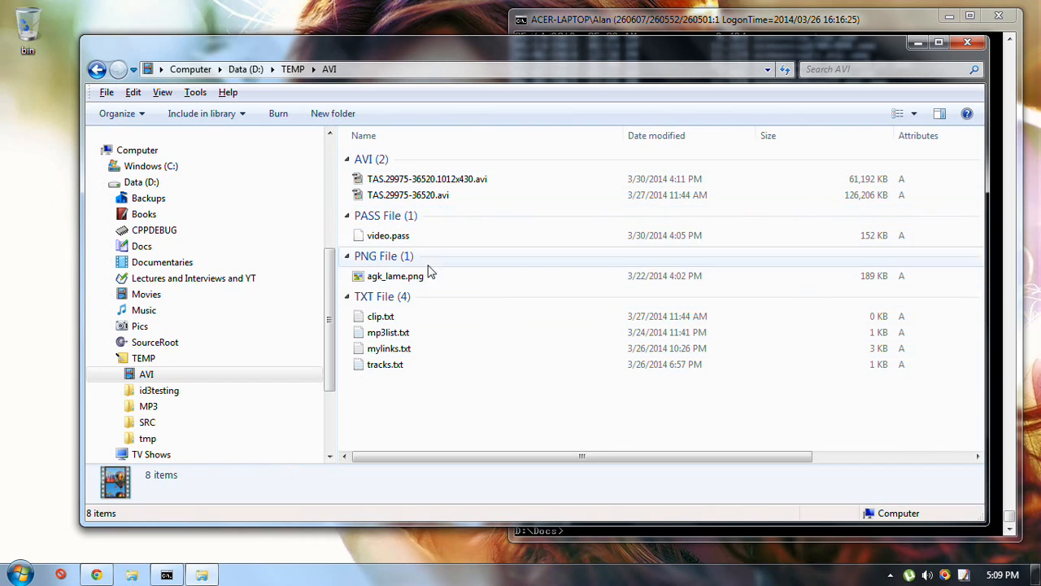
Step: Inspect TAS.29975-36520.avi in MediaInfo, highlighting its video bit rate, and close the report
click(458, 197)
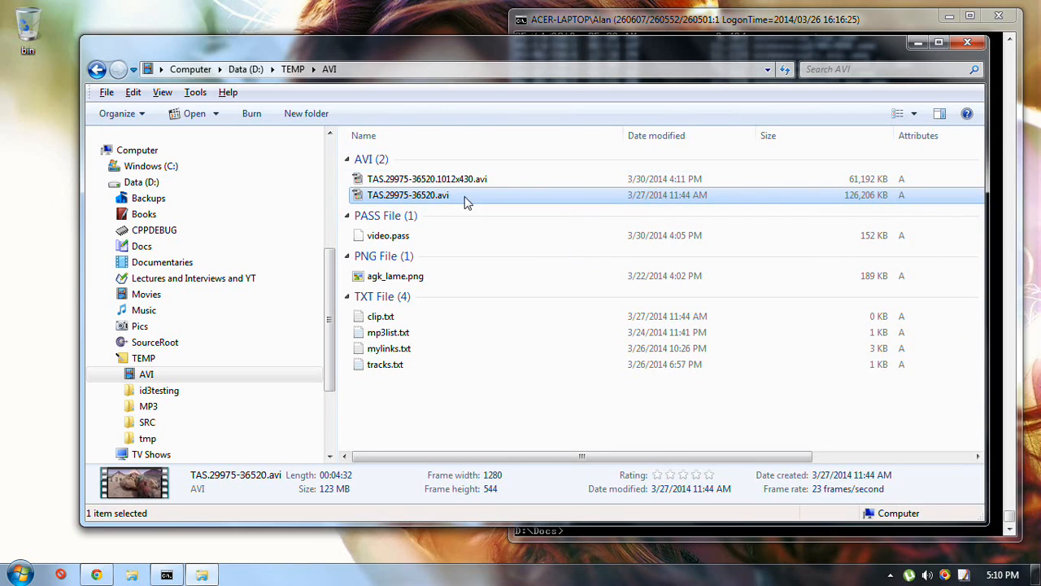
right_click(537, 195)
click(544, 241)
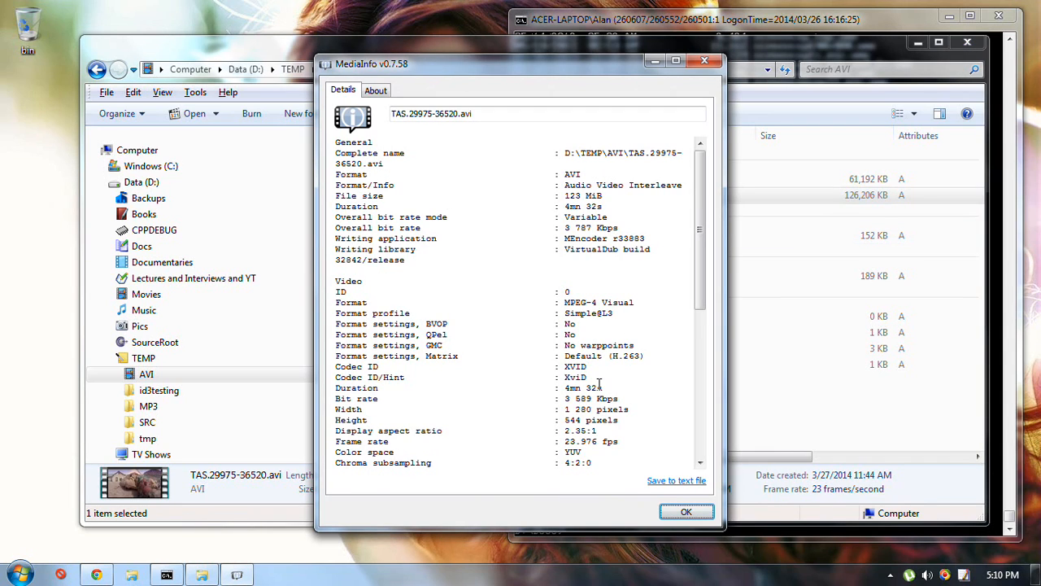
drag(566, 399, 606, 391)
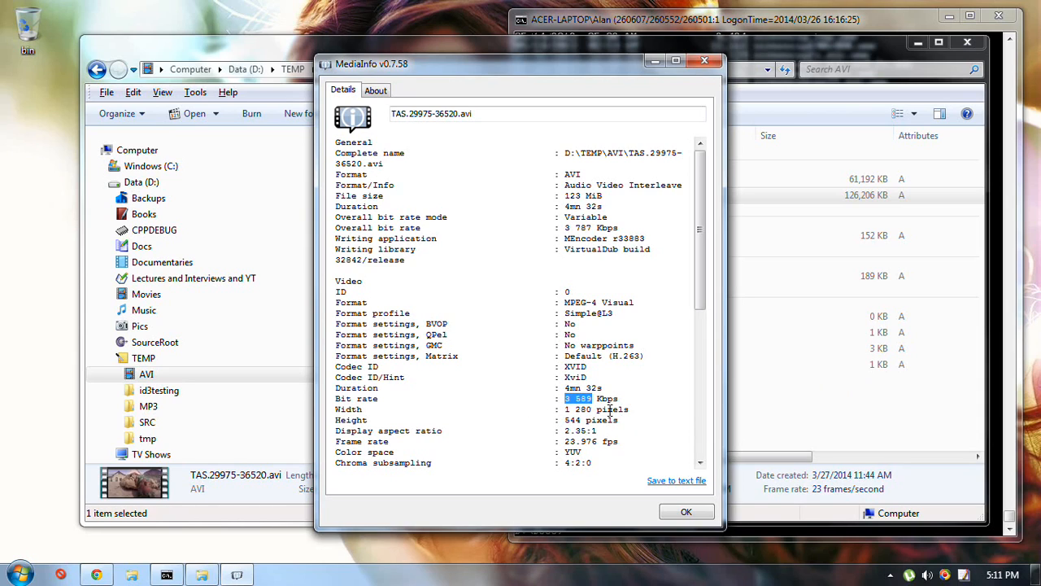
click(704, 60)
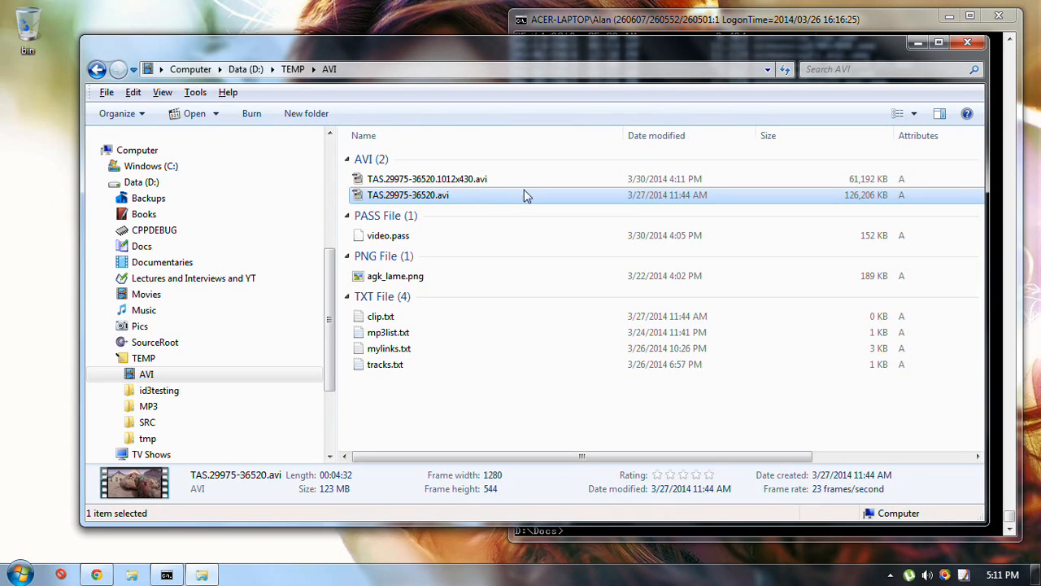
Step: Compare the size and frame dimensions of TAS.29975-36520.avi and TAS.29975-36520.1012x430.avi in the file details
click(458, 184)
click(462, 196)
click(478, 182)
click(479, 195)
click(485, 181)
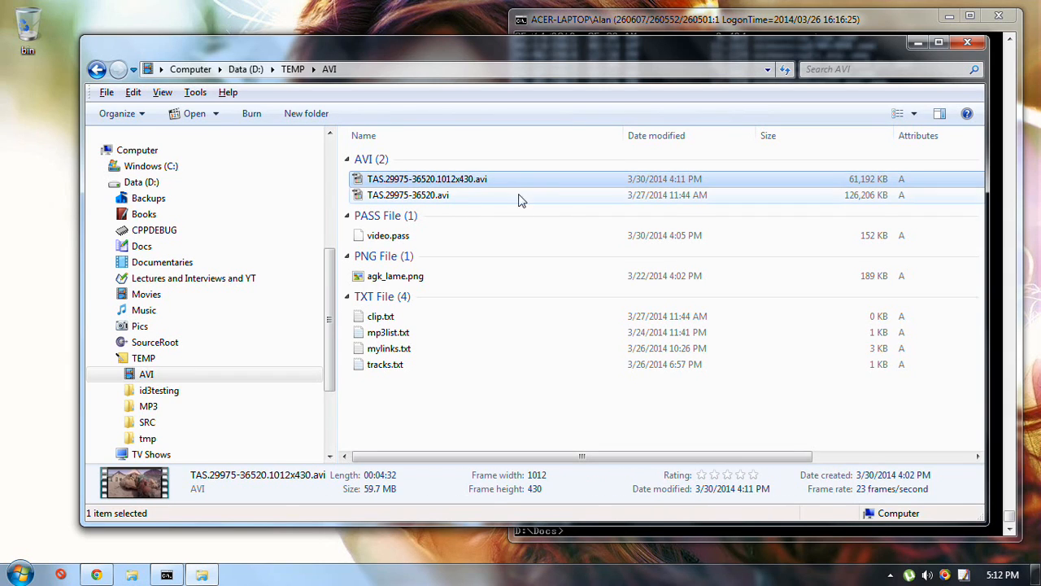
Step: Play TAS.29975-36520.avi full screen from an early point in the clip, and close the player
click(518, 199)
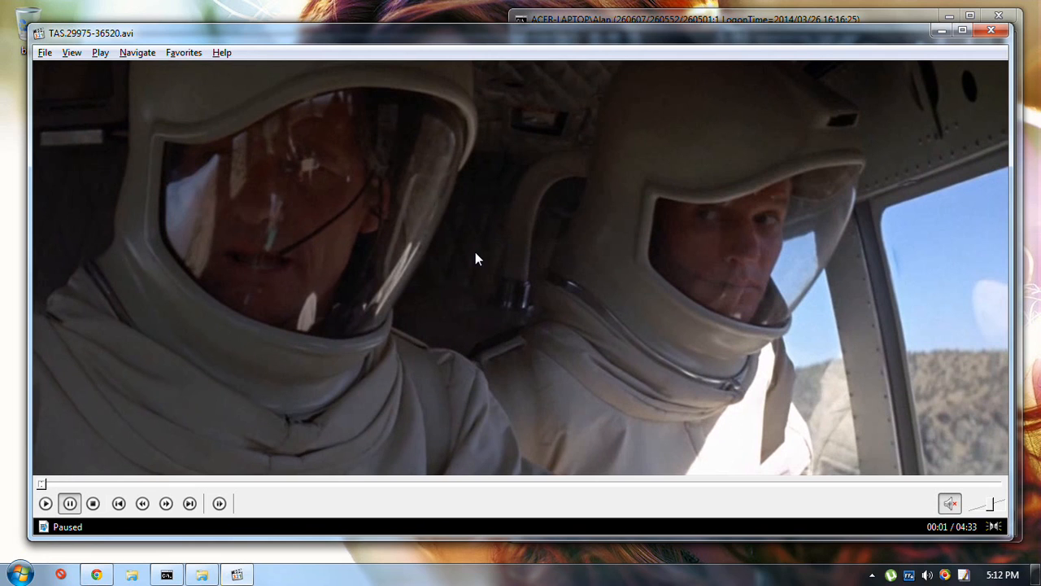
click(131, 484)
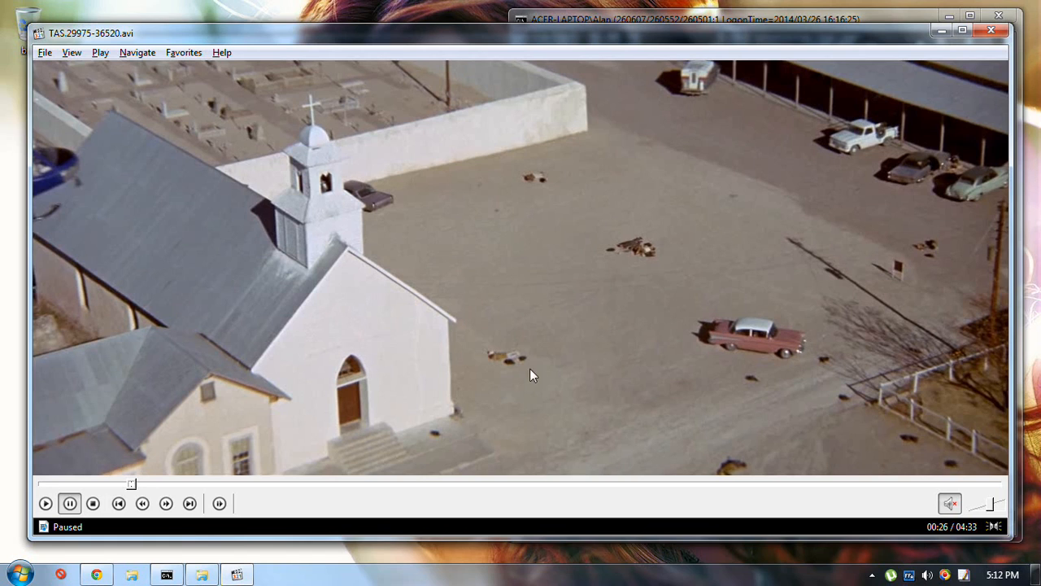
click(103, 485)
double_click(579, 401)
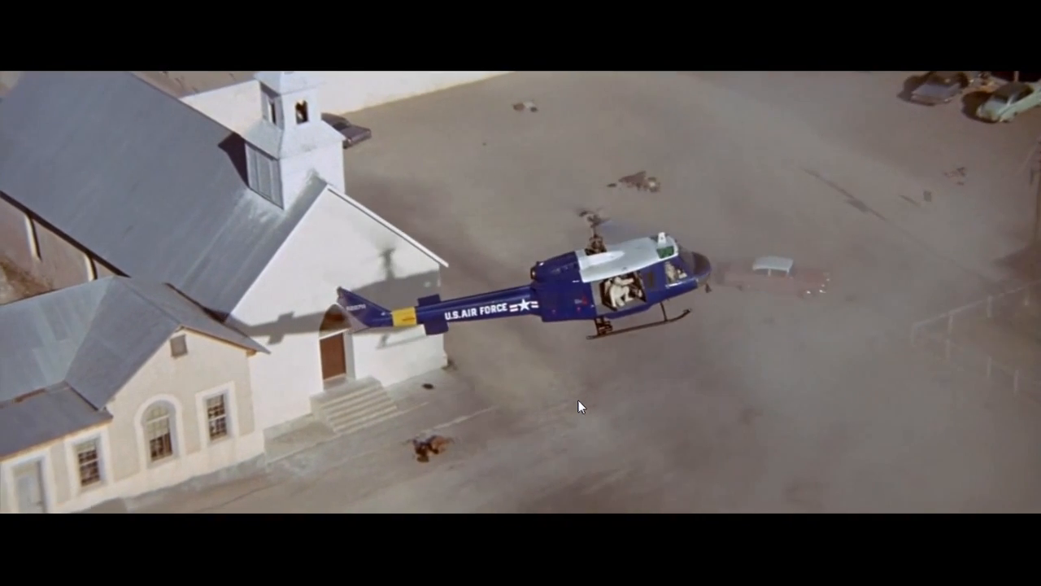
key(Escape)
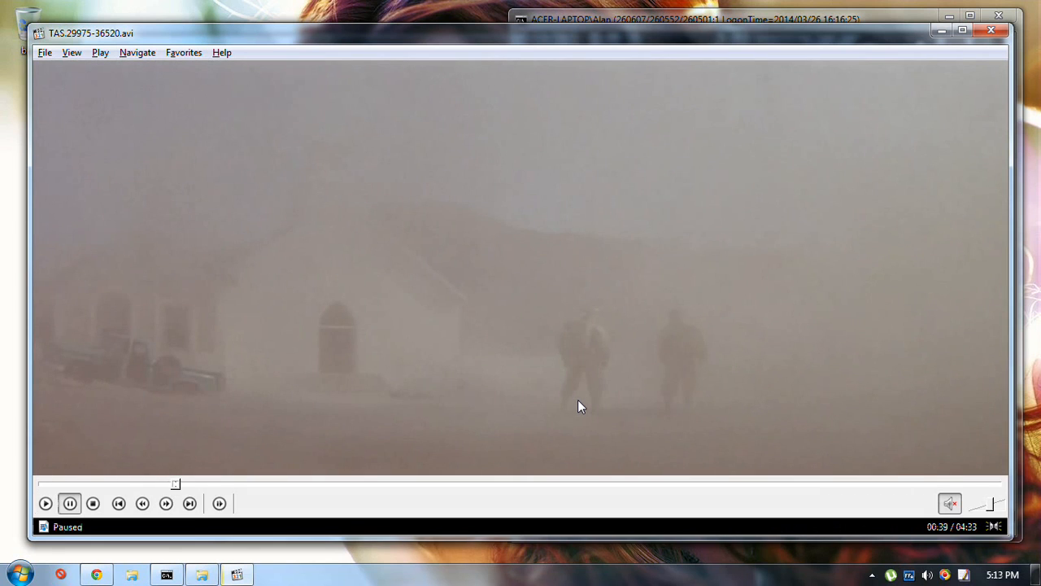
click(991, 31)
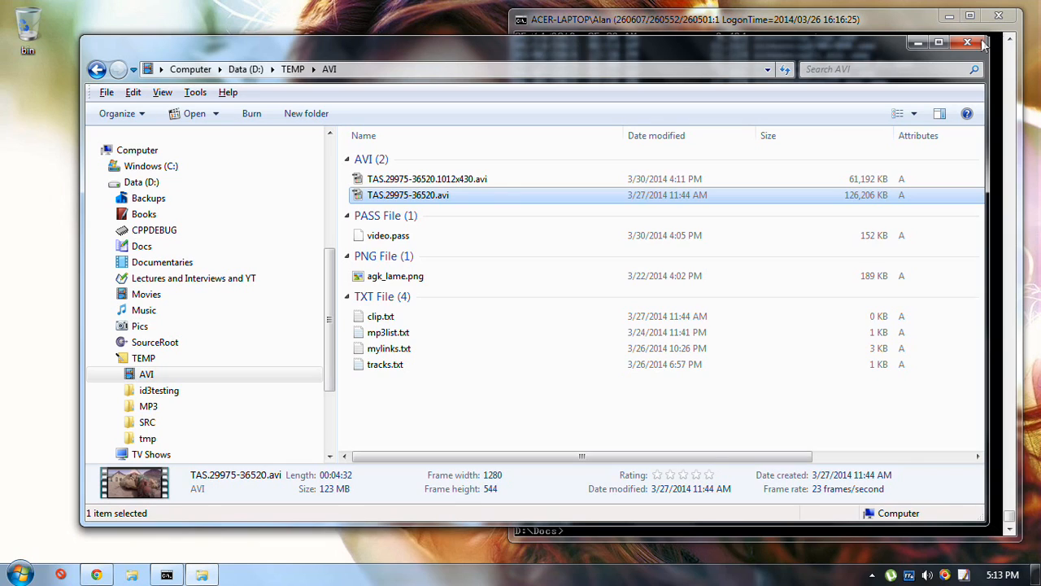
Step: Play TAS.29975-36520.1012x430.avi full screen from 00:21, close the player and select TAS.29975-36520.avi
click(498, 178)
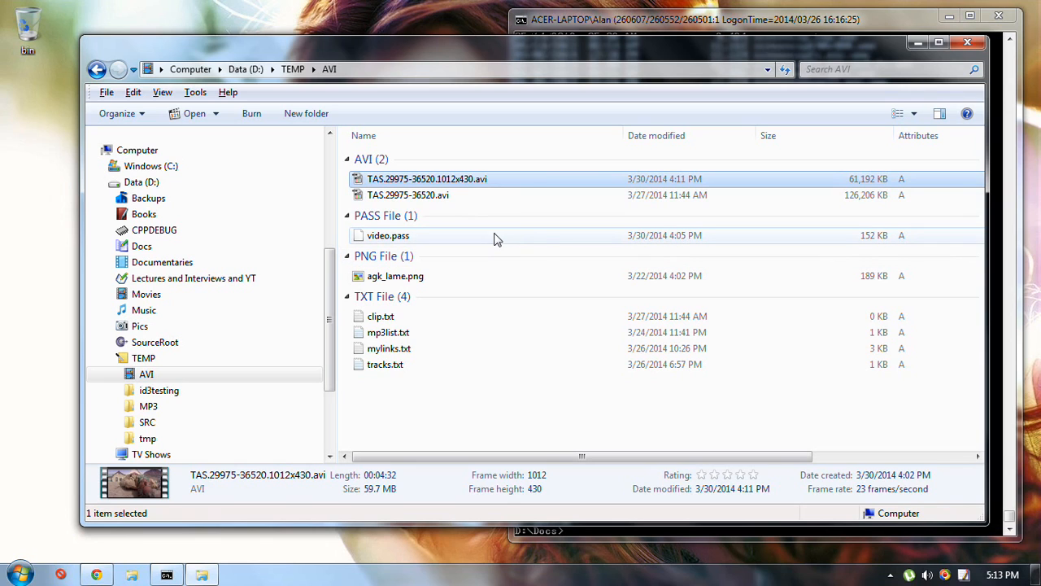
key(Return)
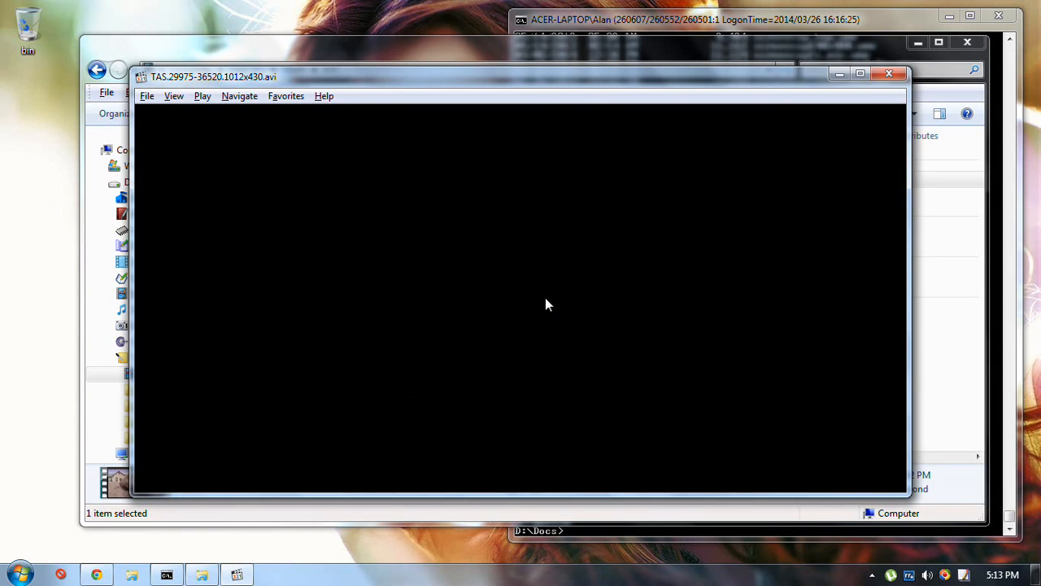
key(space)
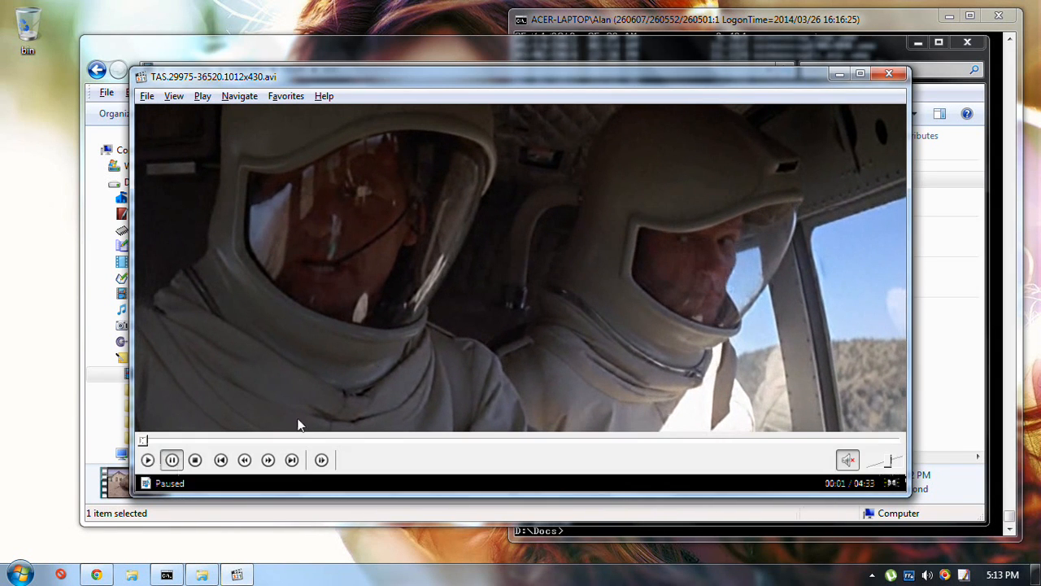
click(199, 440)
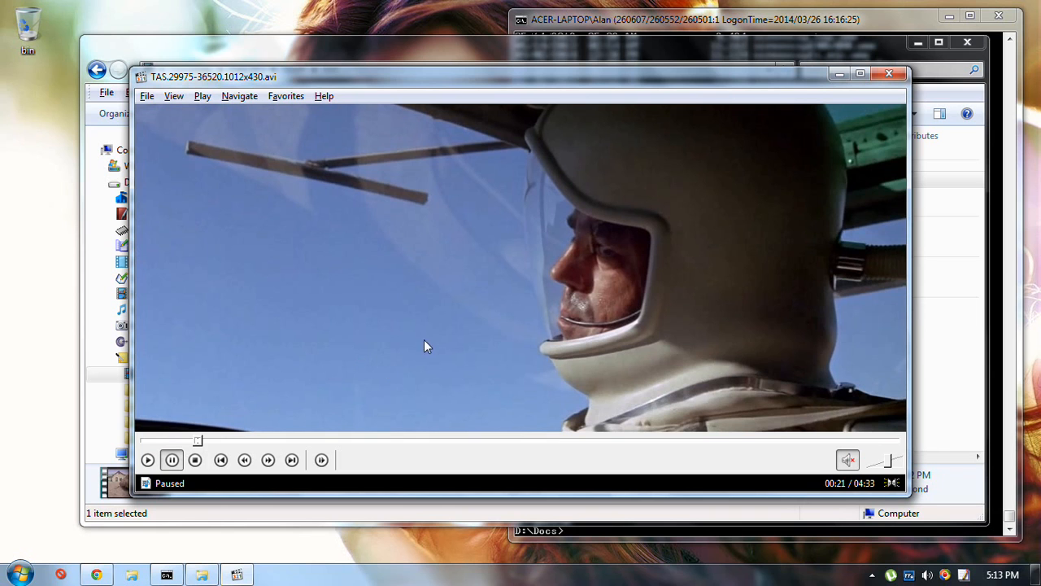
double_click(540, 317)
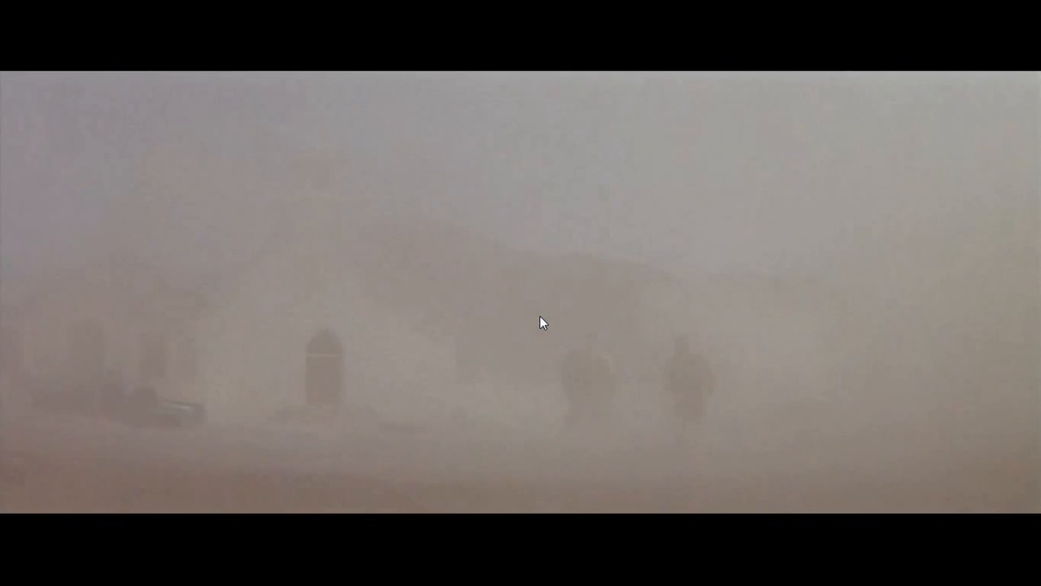
key(Escape)
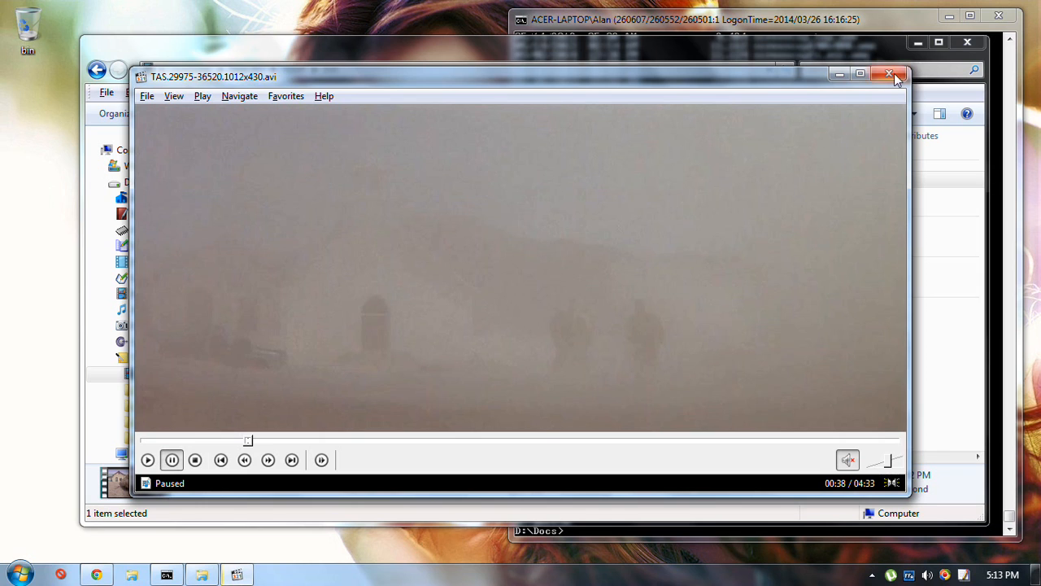
click(894, 74)
click(696, 198)
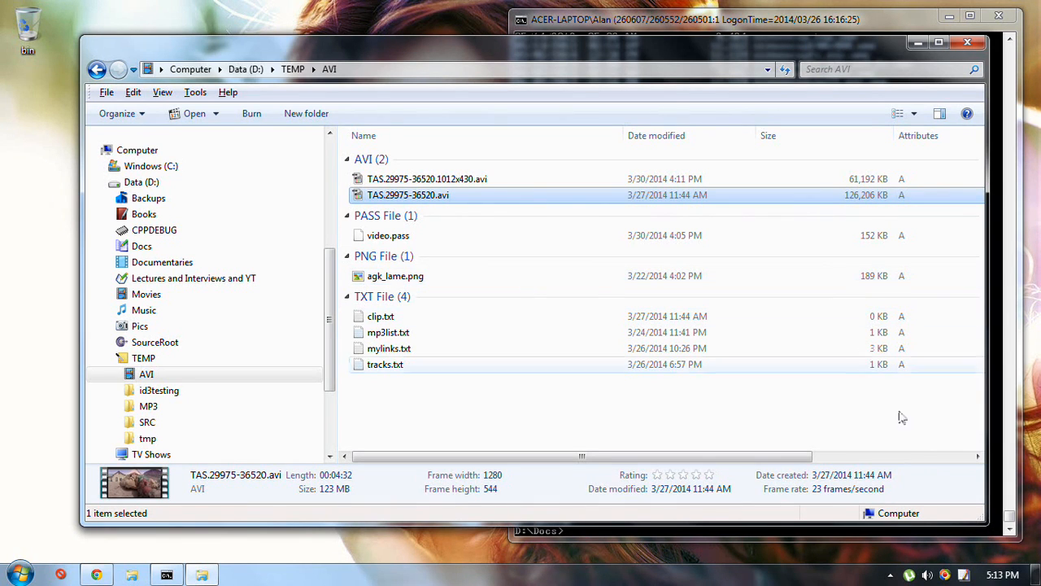
Step: Bring up the µTorrent window to look over the torrent list, and minimize it again
click(911, 576)
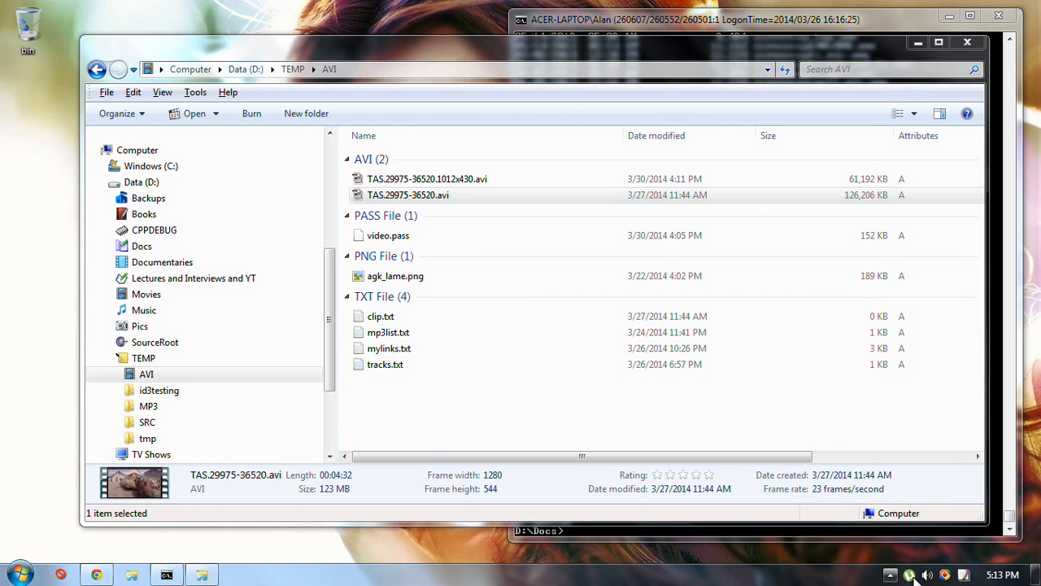
right_click(909, 576)
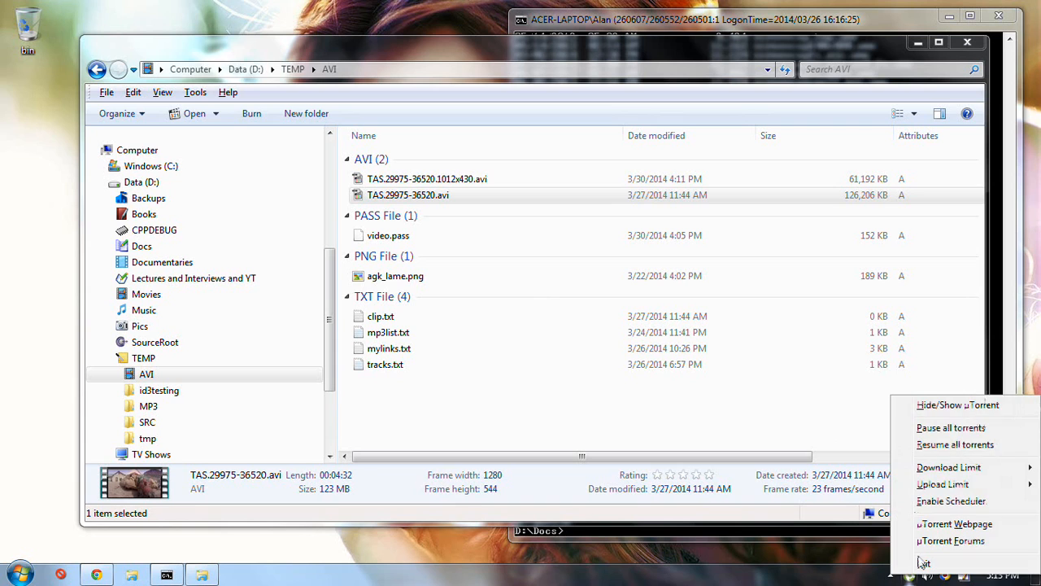
click(935, 402)
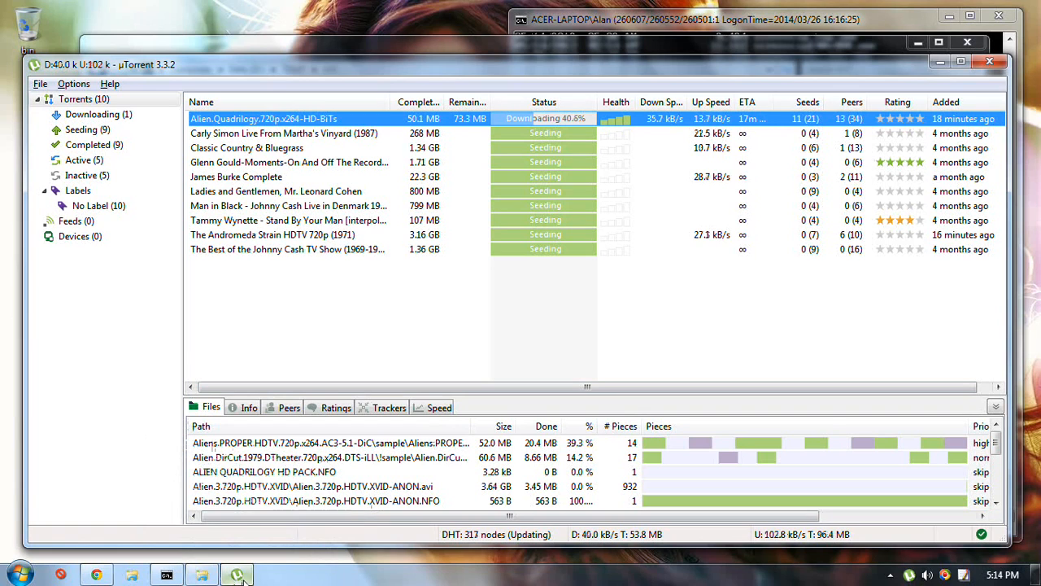
click(237, 574)
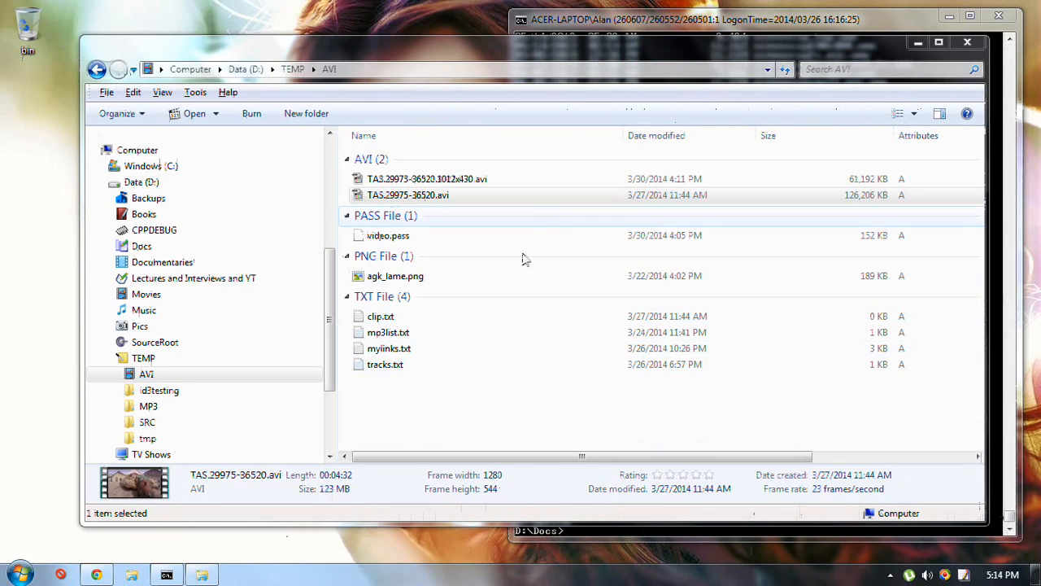
Step: Inspect the general and video details of TAS.29975-36520.avi in MediaInfo, and close the report
click(498, 195)
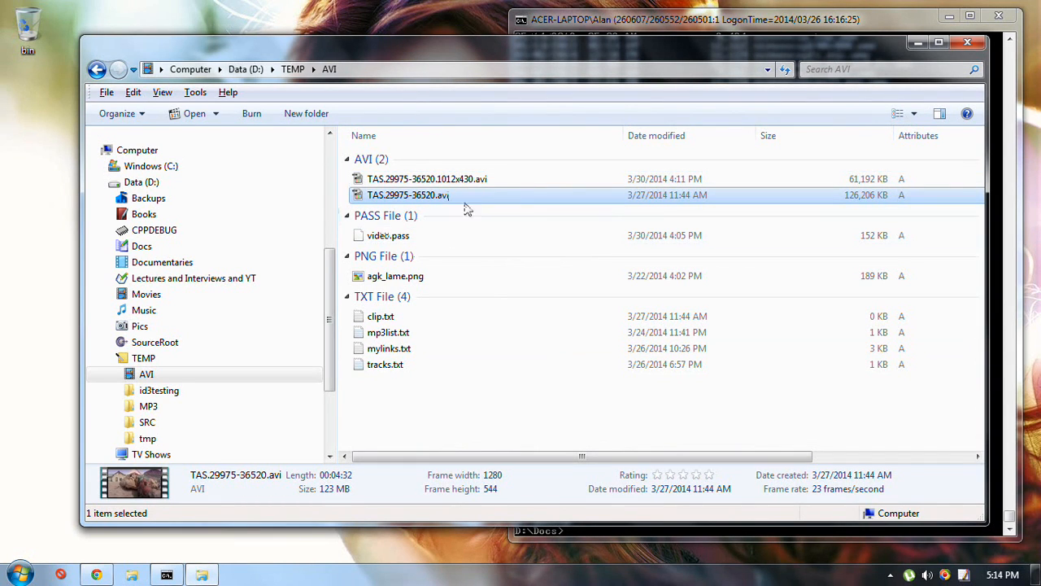
click(466, 180)
right_click(431, 203)
click(498, 247)
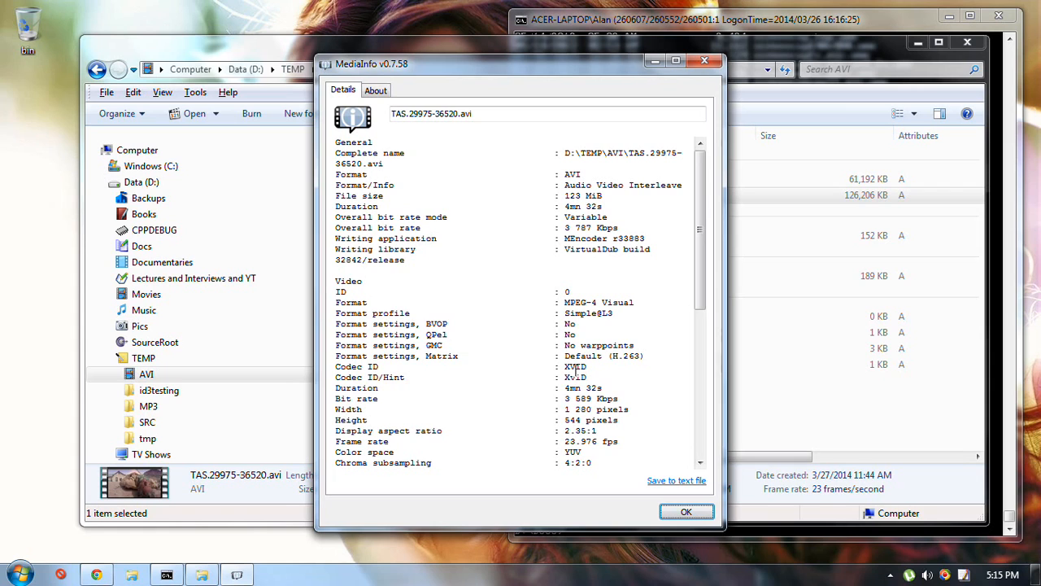
drag(698, 281, 703, 344)
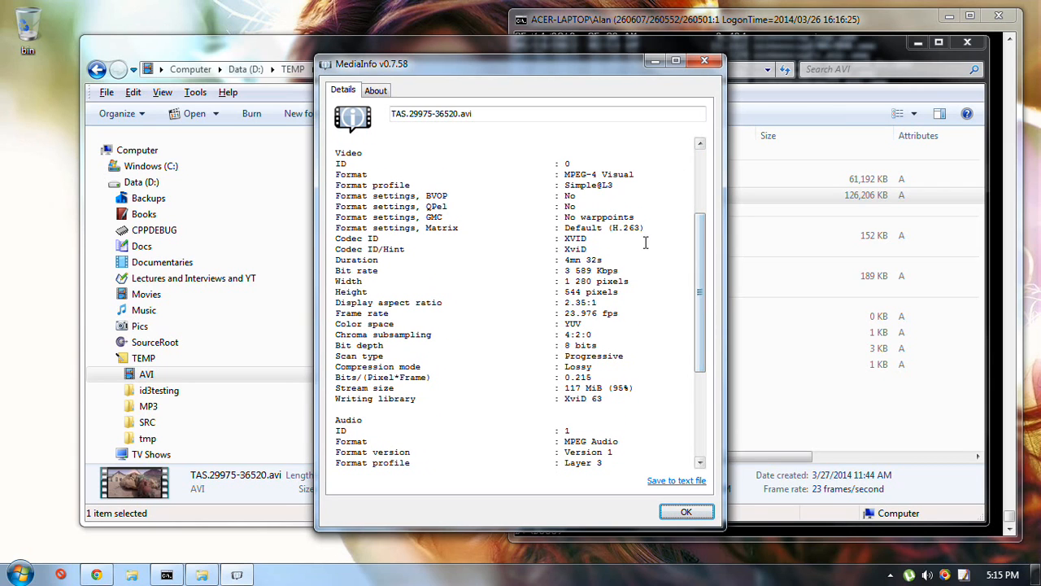
click(705, 61)
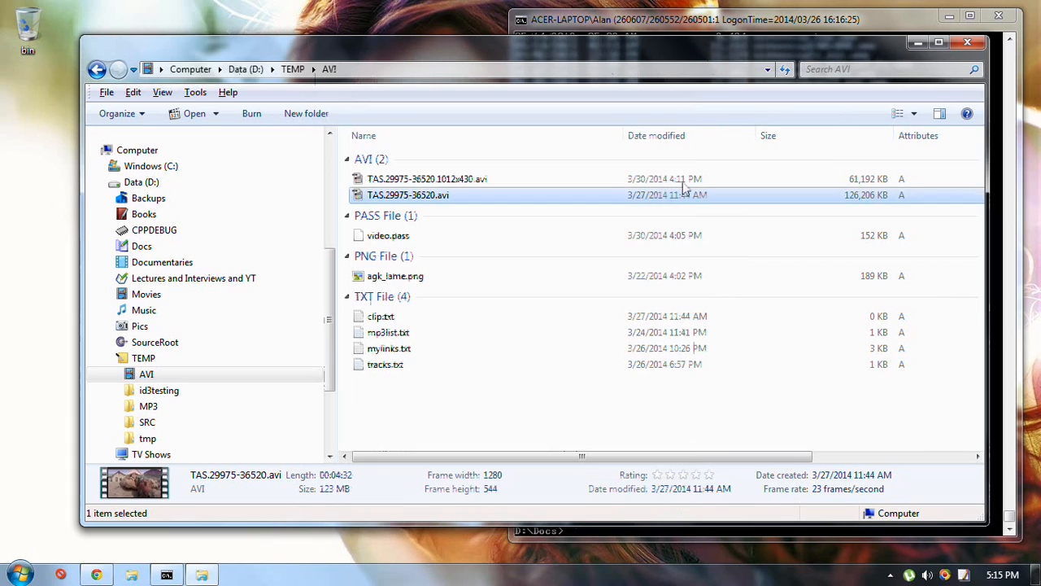
Step: Open TAS.29975-36520.avi in VirtualDub and check its video and audio processing modes
double_click(498, 195)
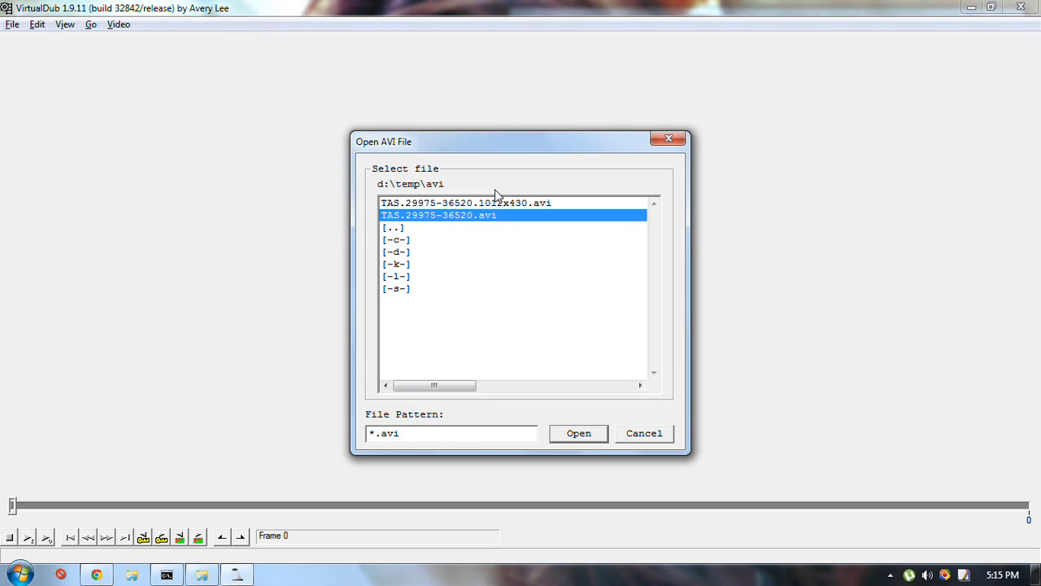
key(Return)
click(167, 265)
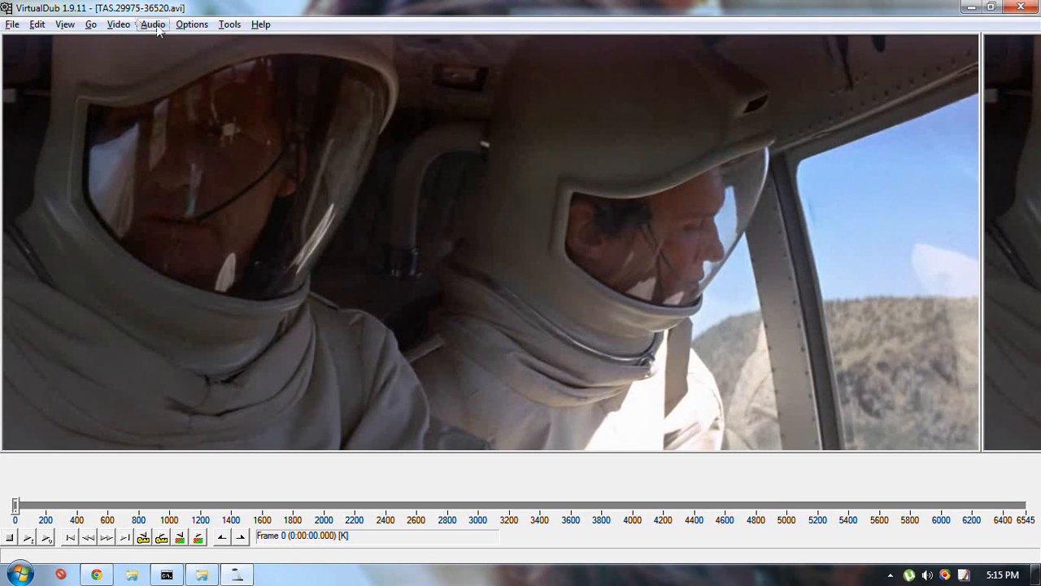
click(128, 25)
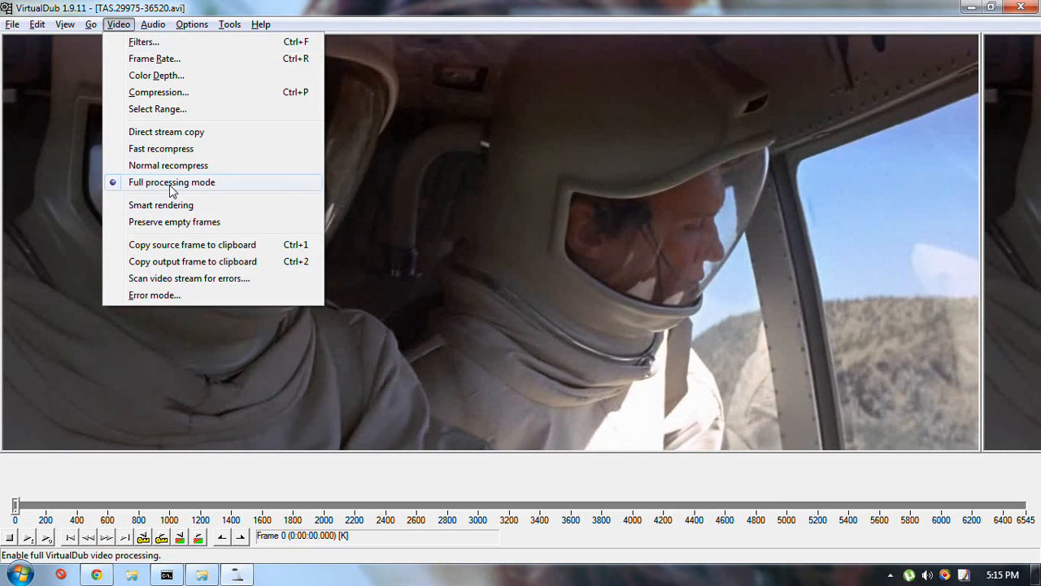
mouse_move(154, 24)
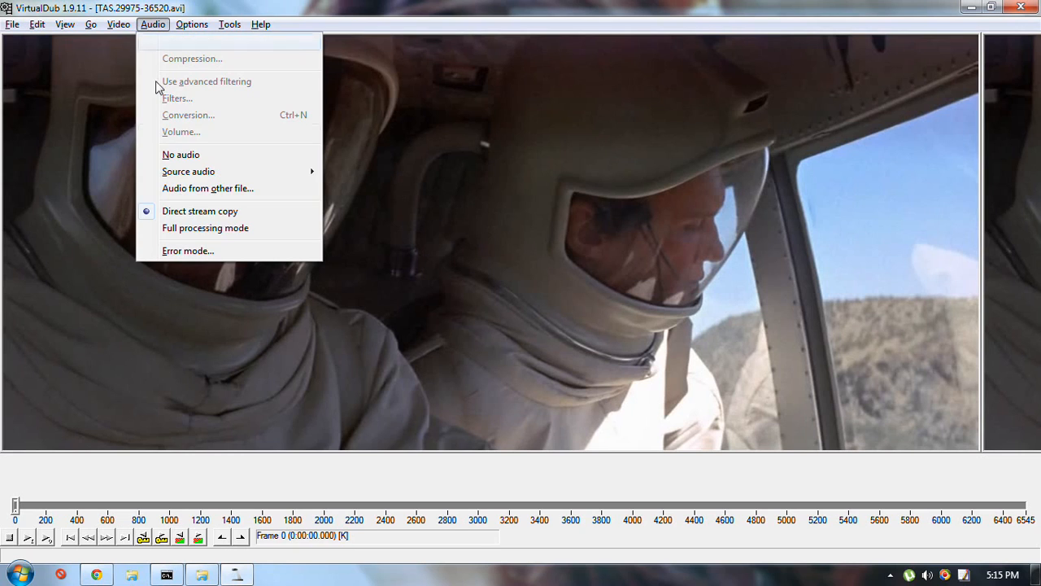
Step: Choose the Xvid MPEG-4 Codec for video compression and set its encoding type to Twopass - 1st pass
mouse_move(122, 24)
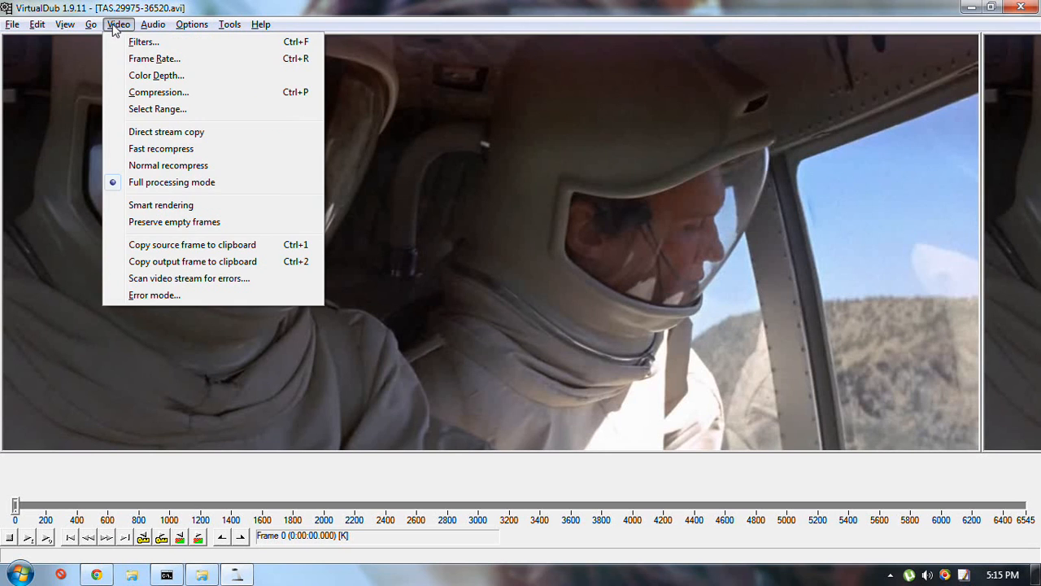
click(178, 95)
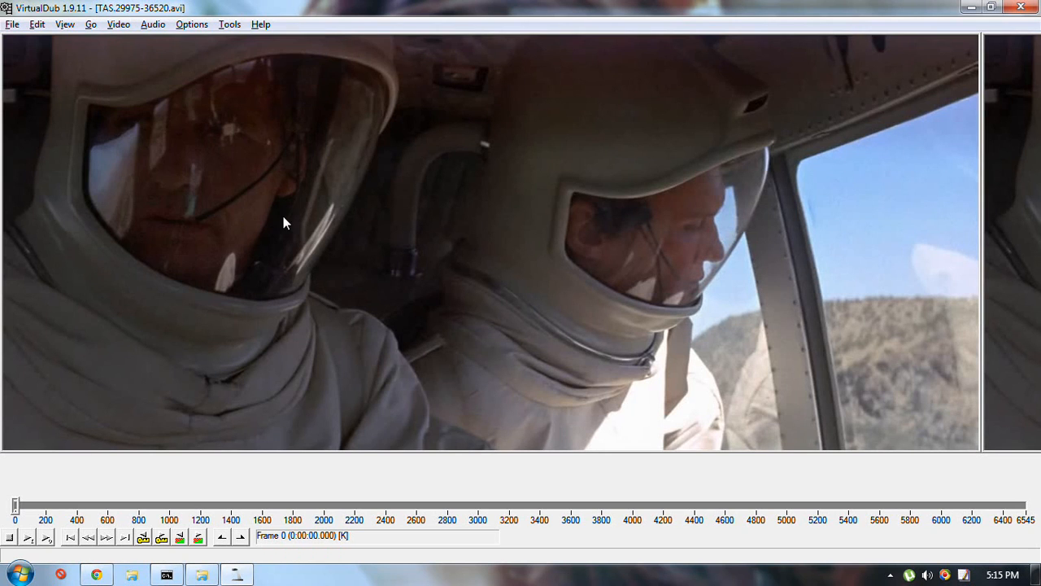
click(53, 135)
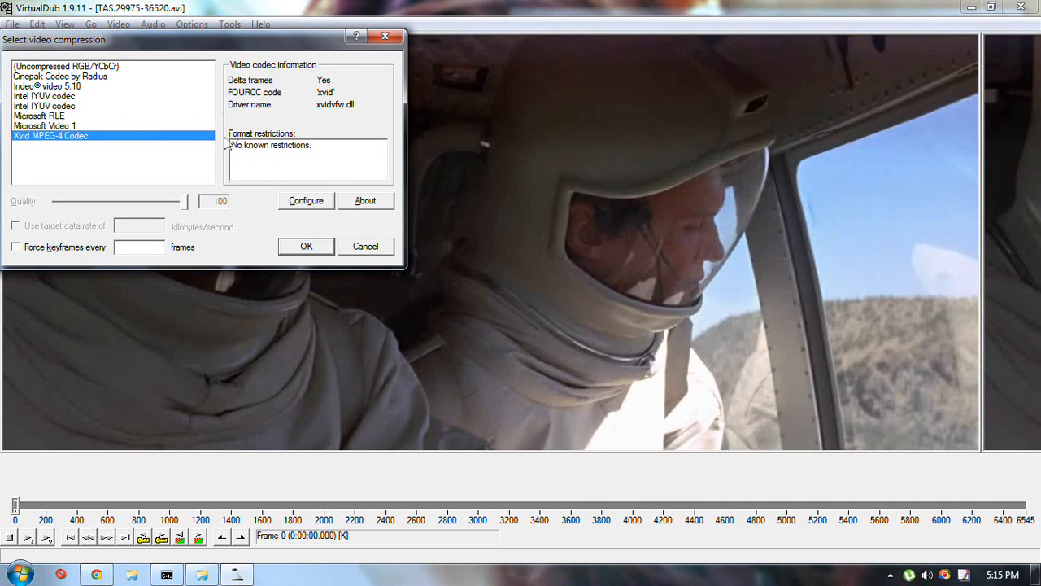
click(314, 201)
drag(146, 63, 244, 75)
click(310, 138)
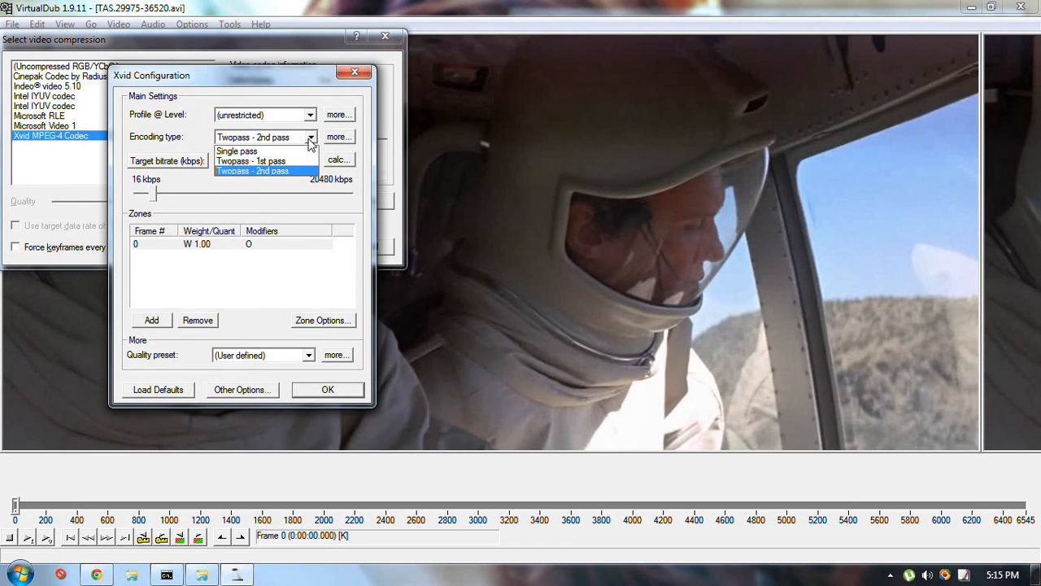
click(293, 162)
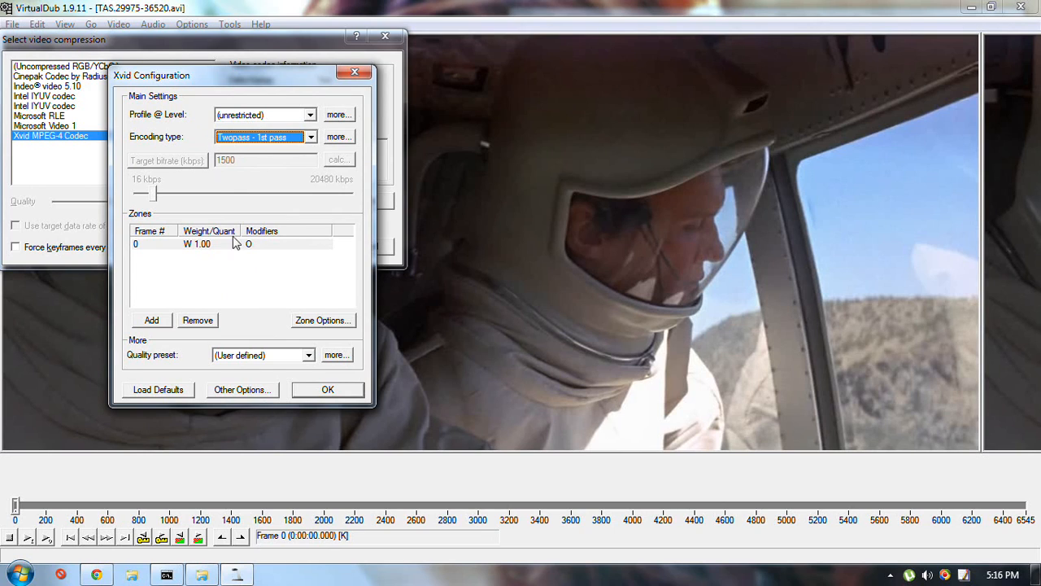
Step: Examine the available Profile @ Level choices in the Xvid configuration
click(309, 116)
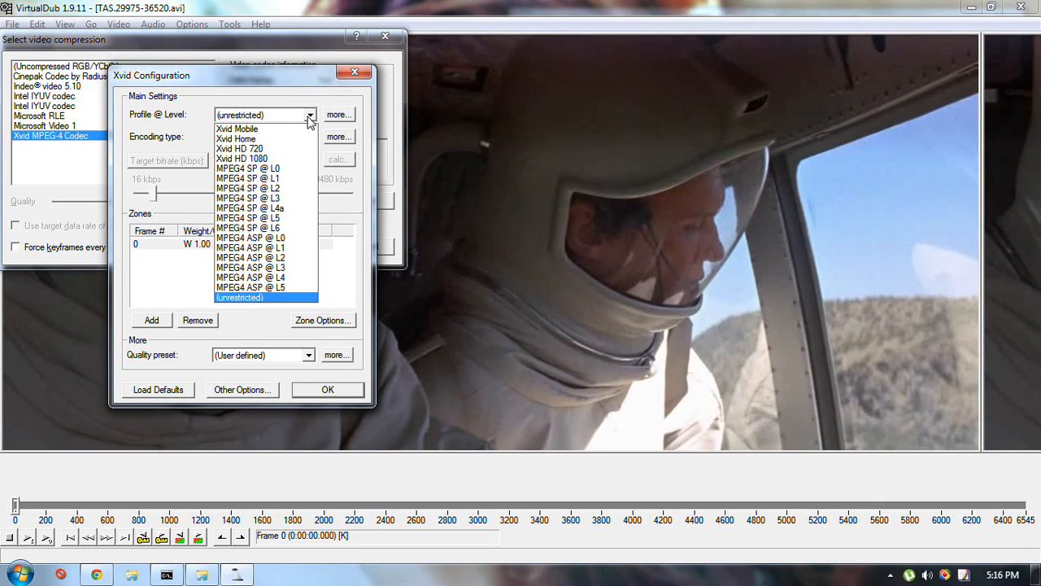
click(310, 119)
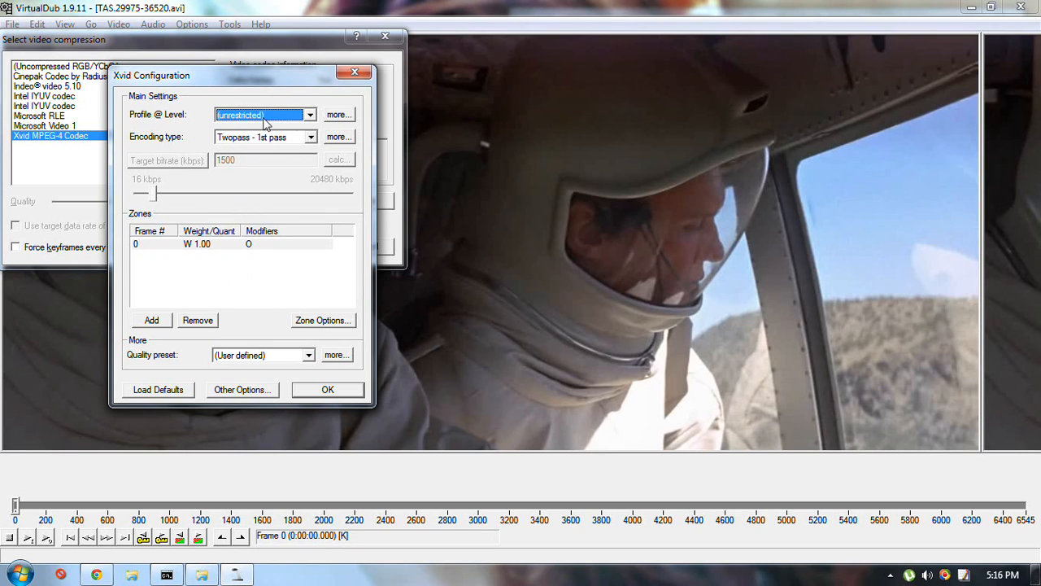
click(311, 116)
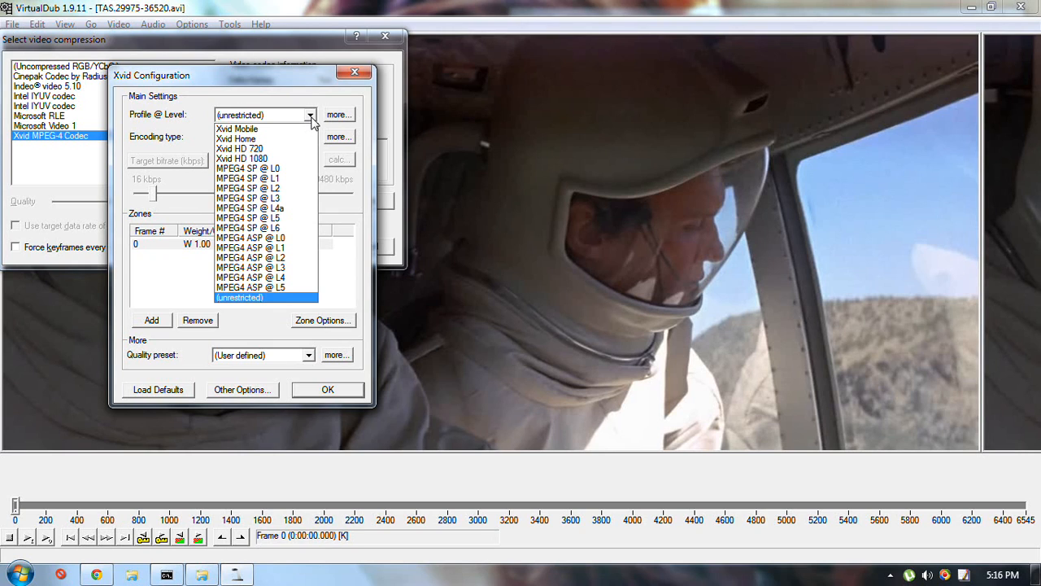
click(311, 116)
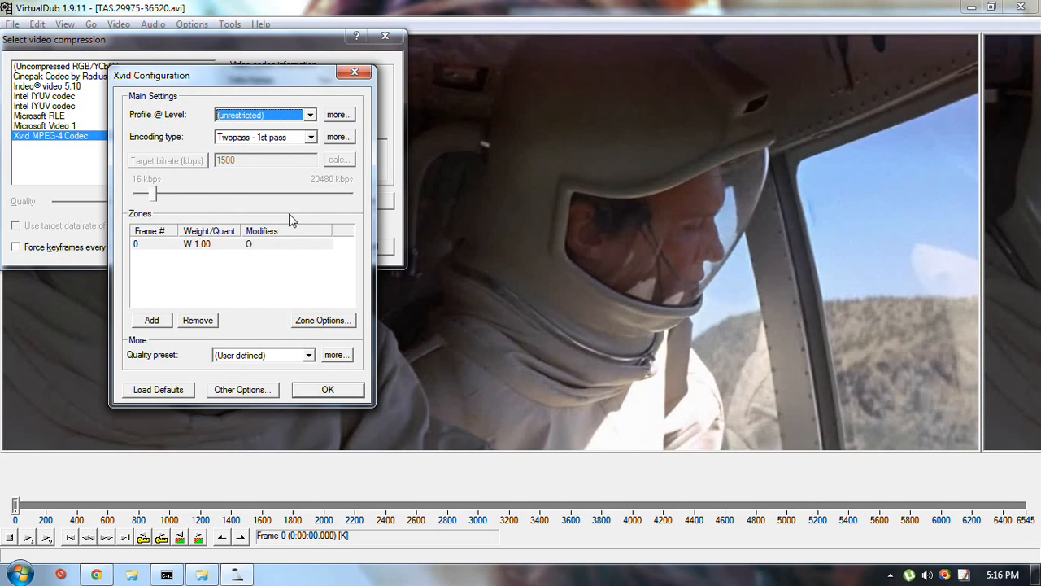
click(311, 116)
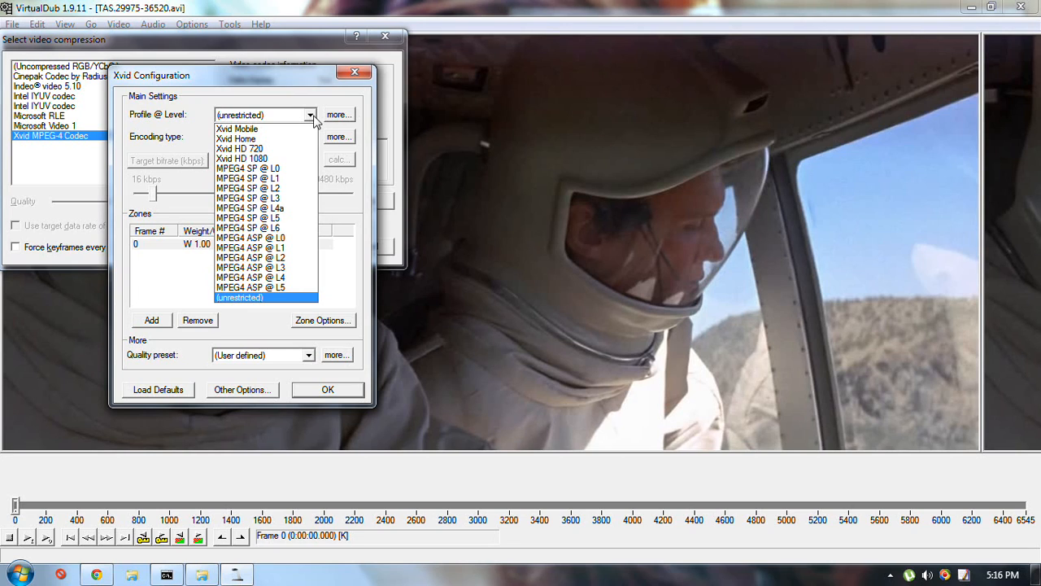
click(312, 116)
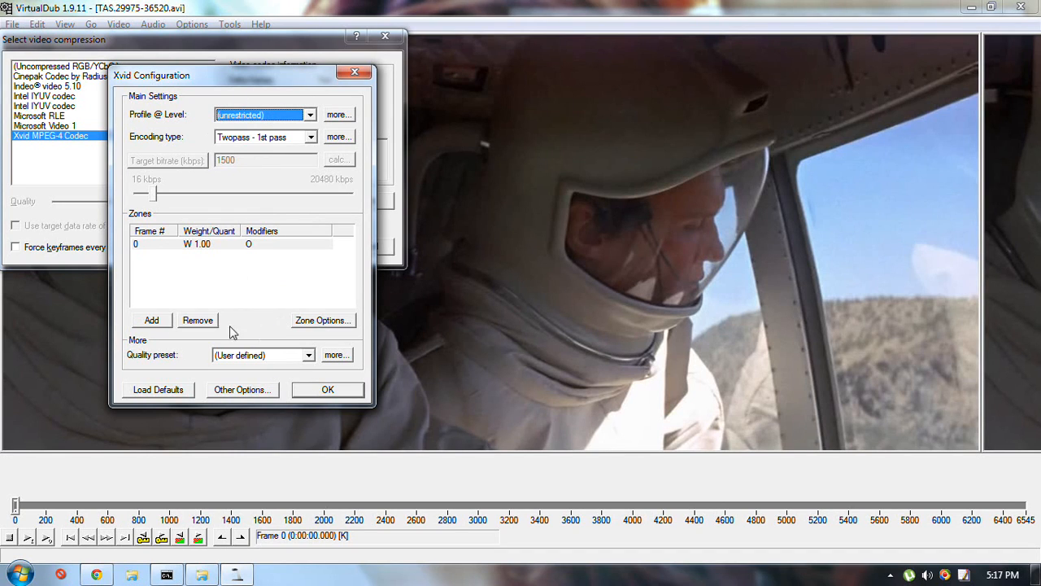
Step: View the quality preset's motion settings, cancel out of them, and accept the Xvid configuration and codec choice
click(342, 362)
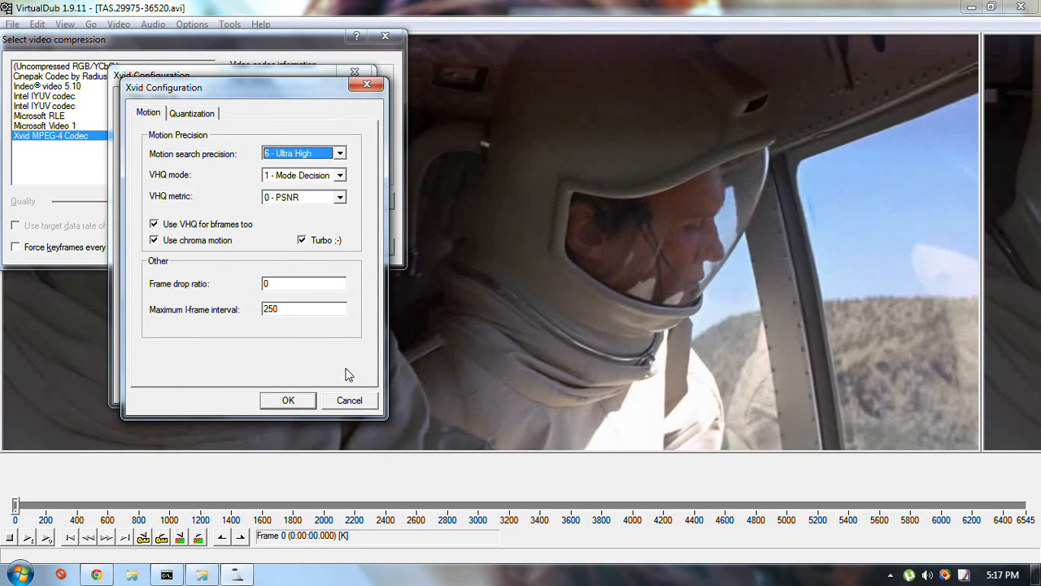
click(351, 399)
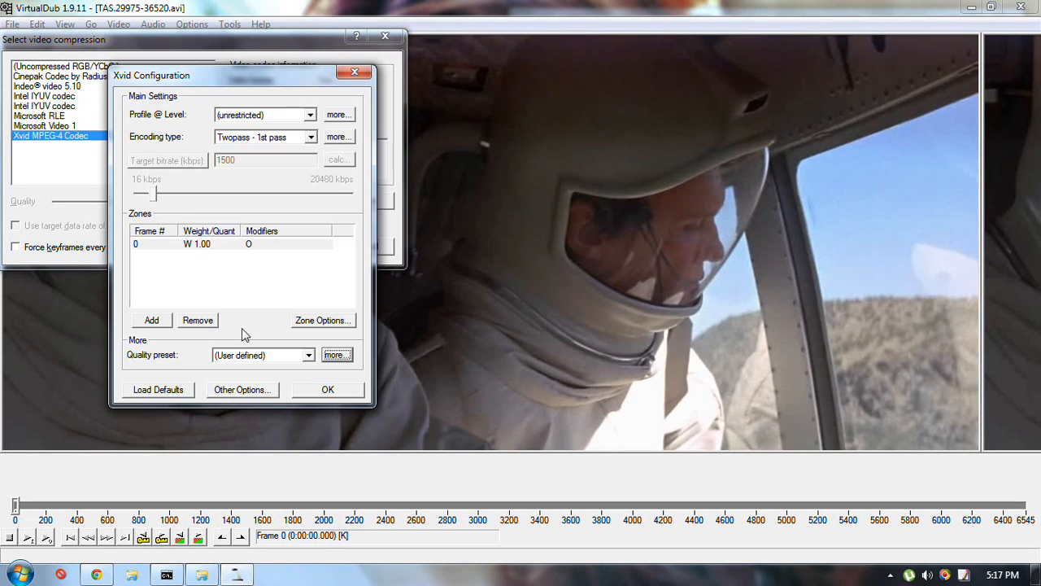
click(335, 394)
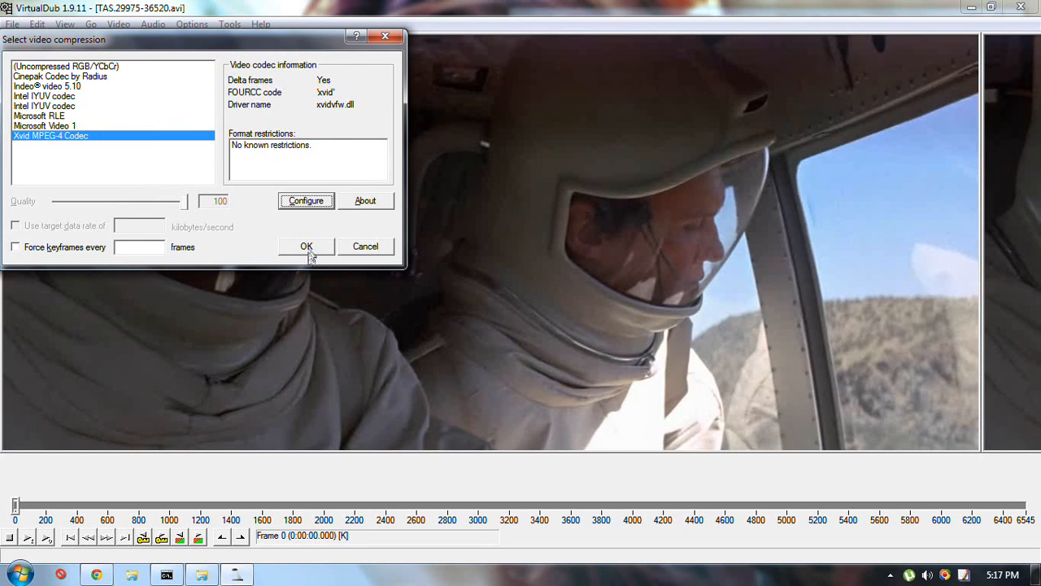
click(306, 248)
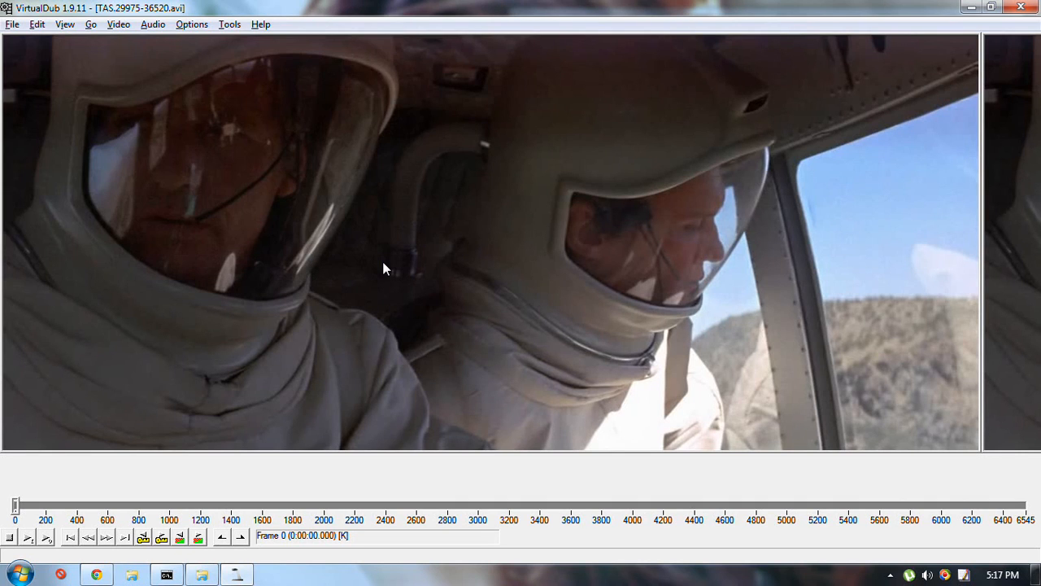
Step: Reopen the Xvid codec configuration, review the first-pass stats file and quality options, and cancel out of them
click(144, 24)
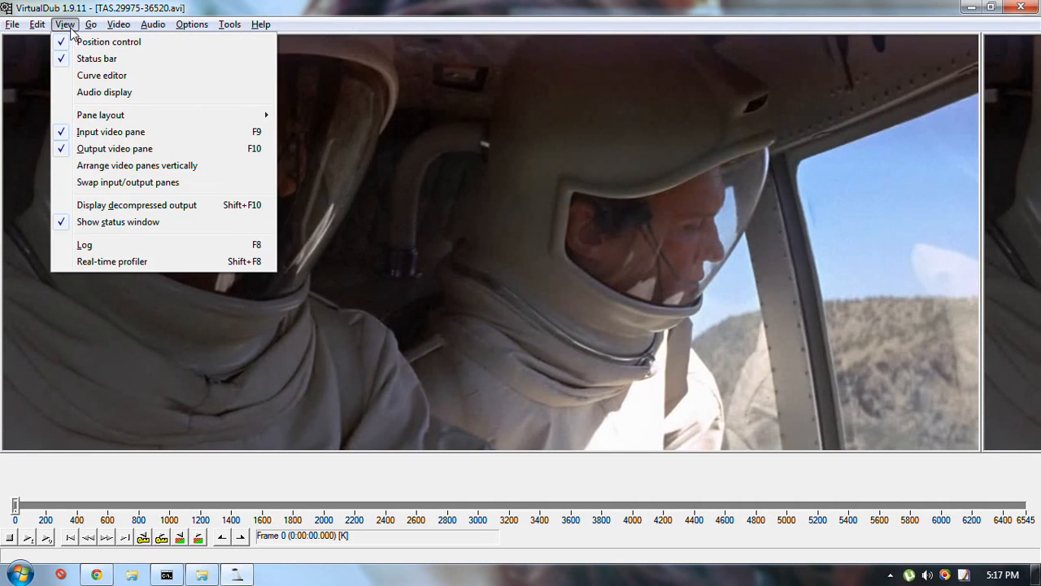
click(118, 24)
click(146, 90)
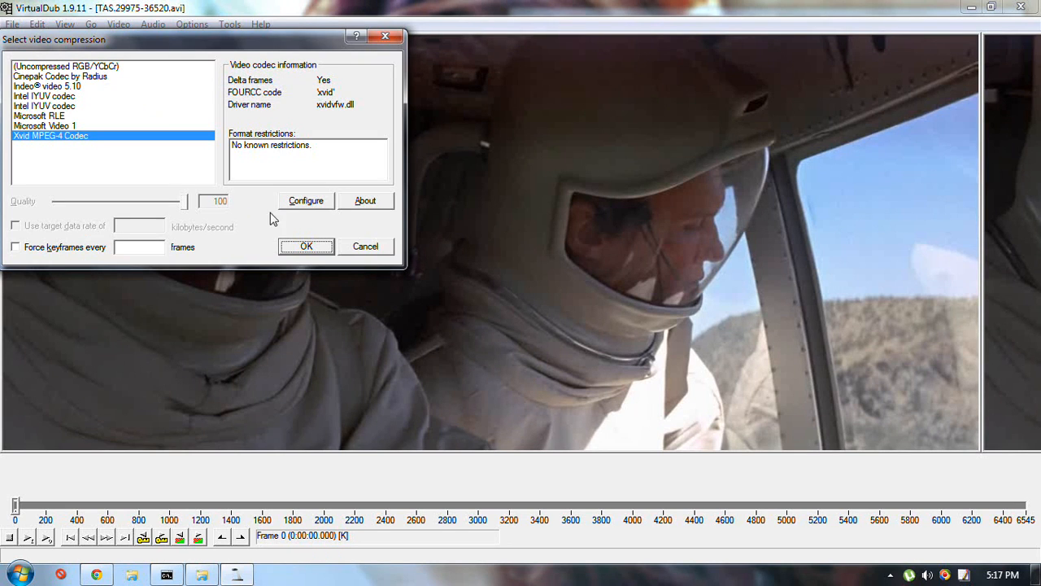
click(300, 204)
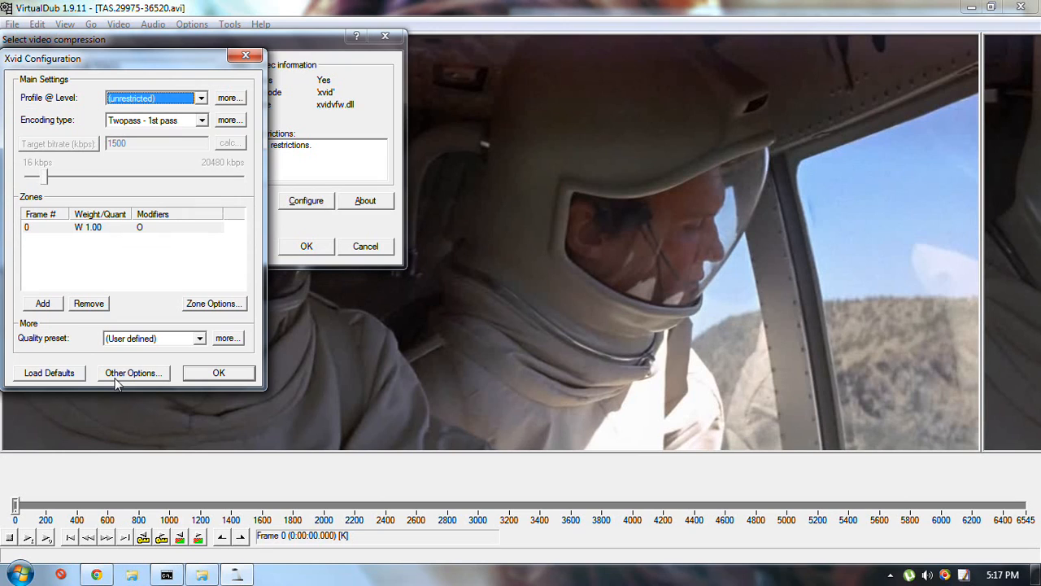
click(229, 120)
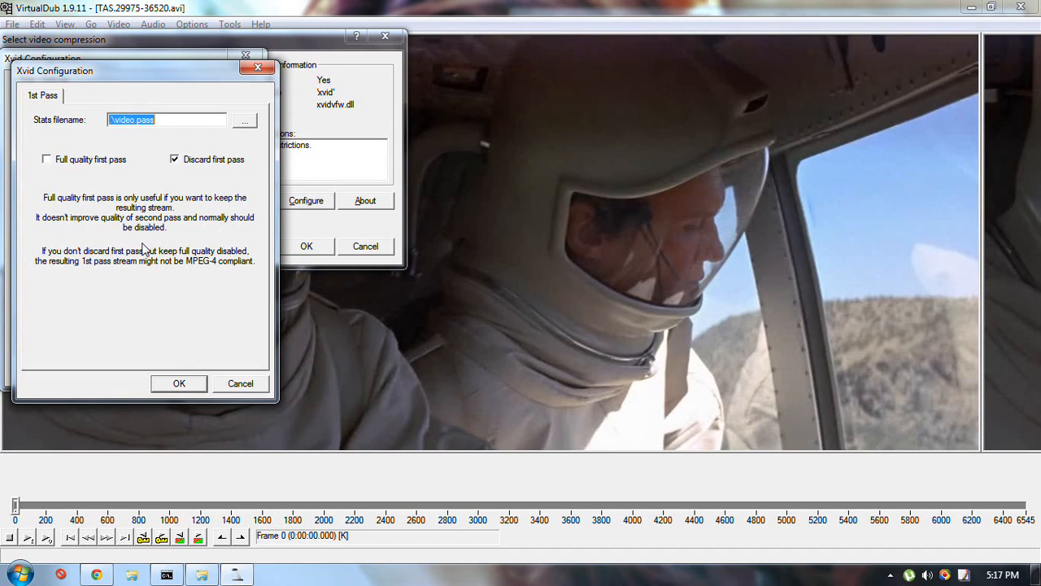
click(252, 389)
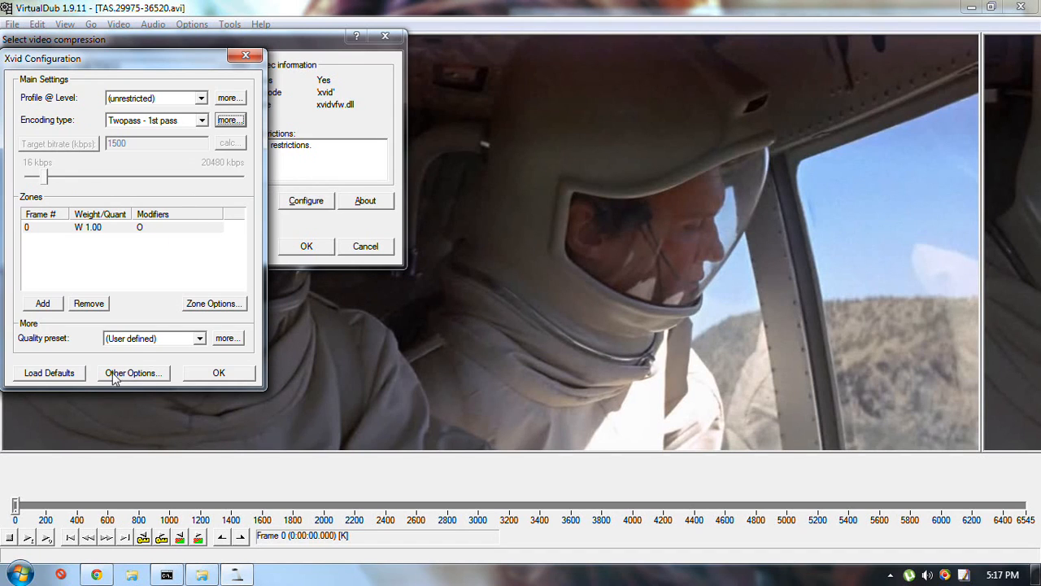
Step: Review the Encoder, Decoder and Common settings among Xvid's other options
click(120, 375)
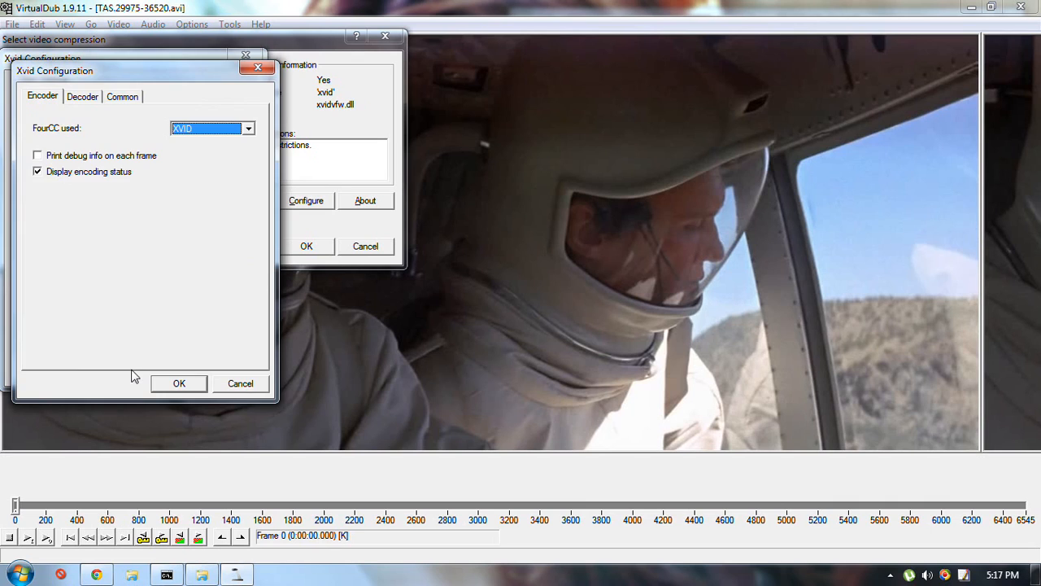
click(83, 96)
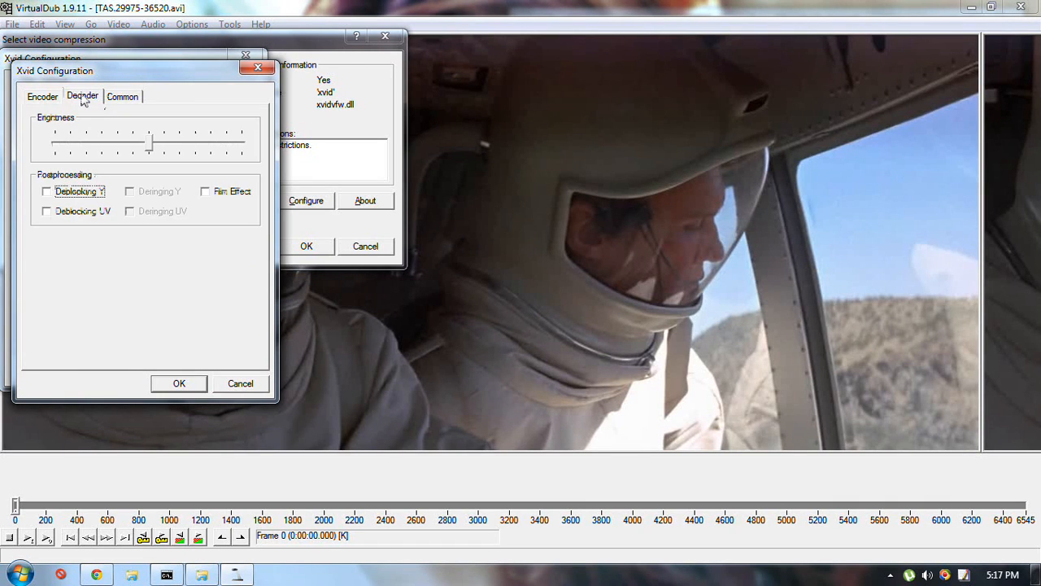
click(128, 98)
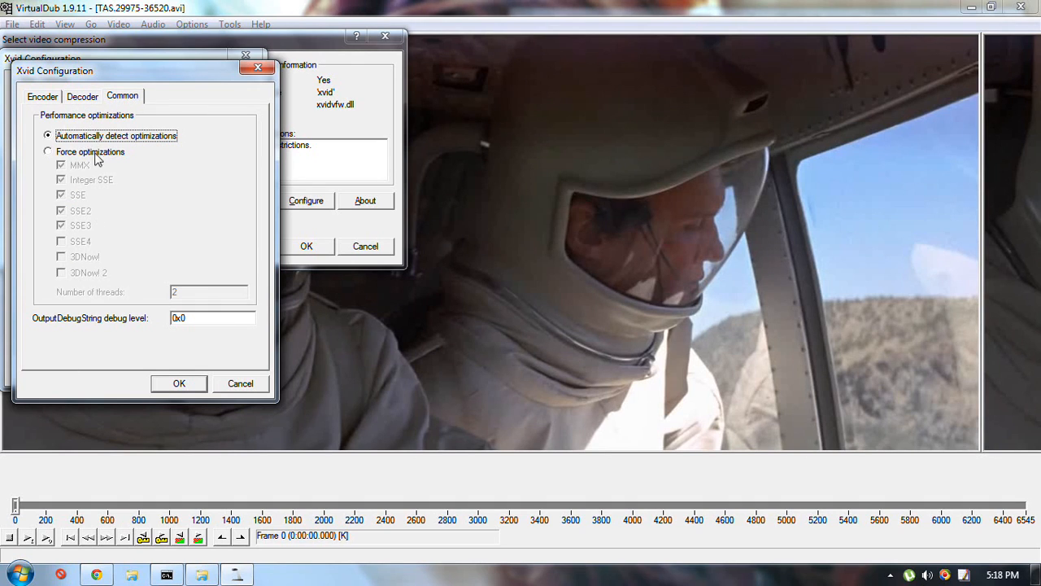
Step: Recheck Xvid's encoder options and the quality preset's motion and quantization settings, accepting both dialogs
click(39, 100)
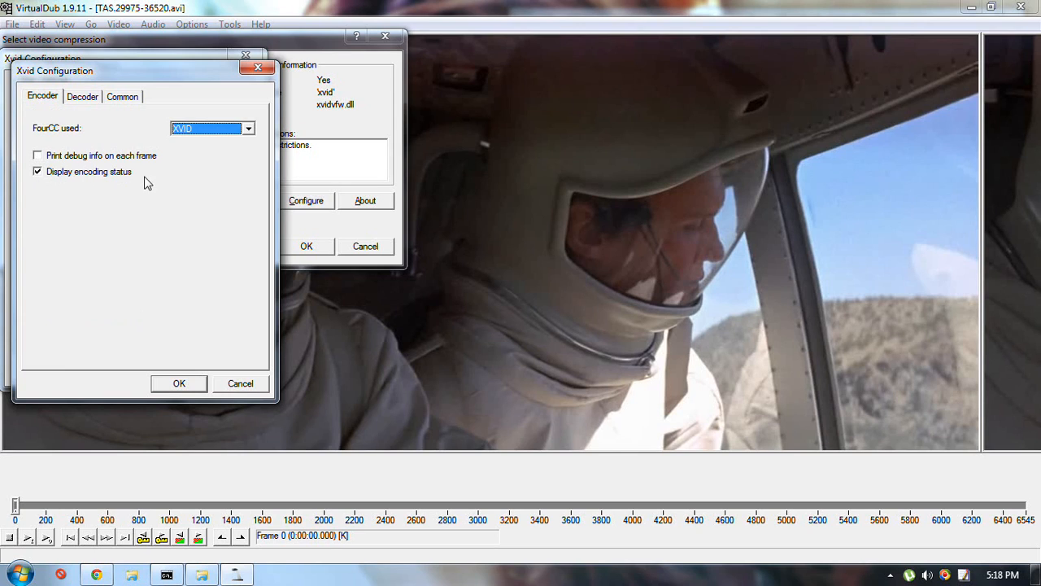
click(179, 383)
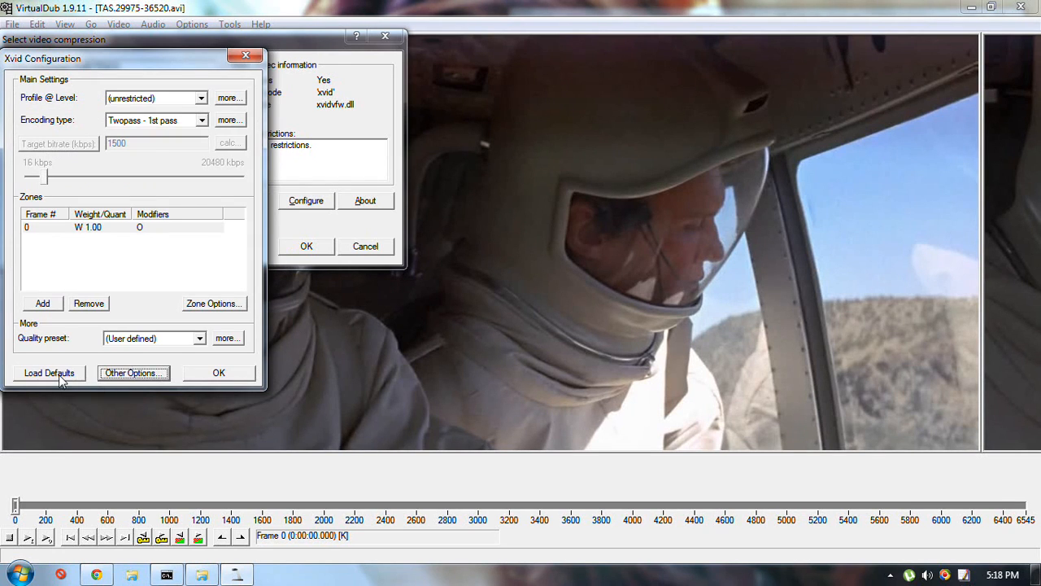
click(227, 339)
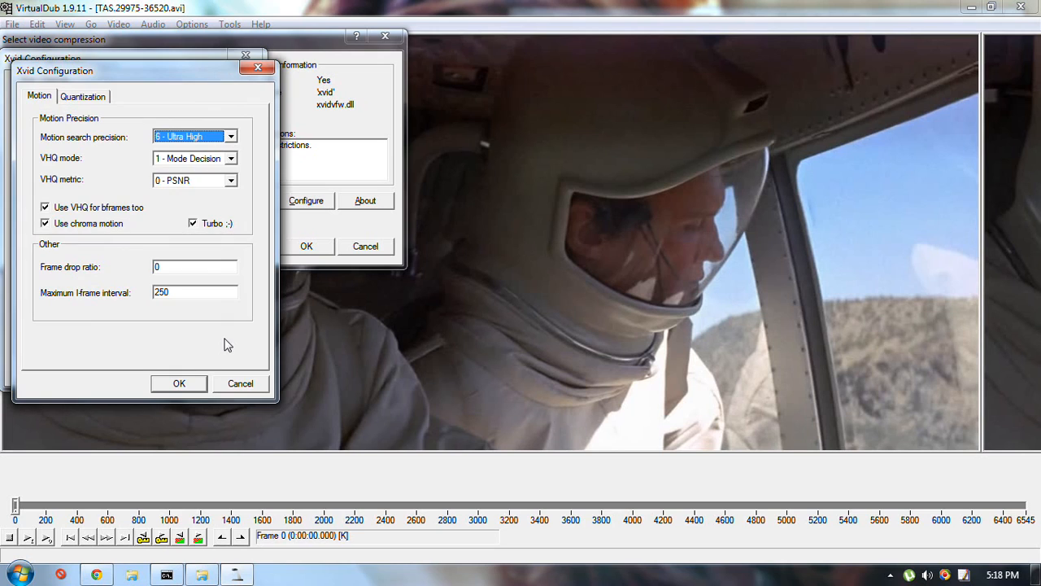
click(81, 98)
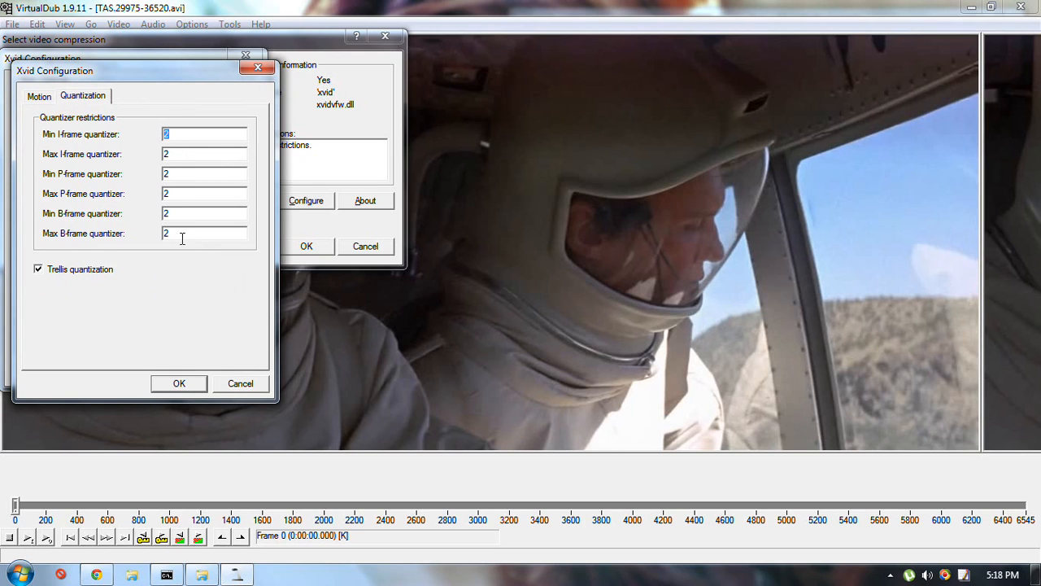
click(37, 97)
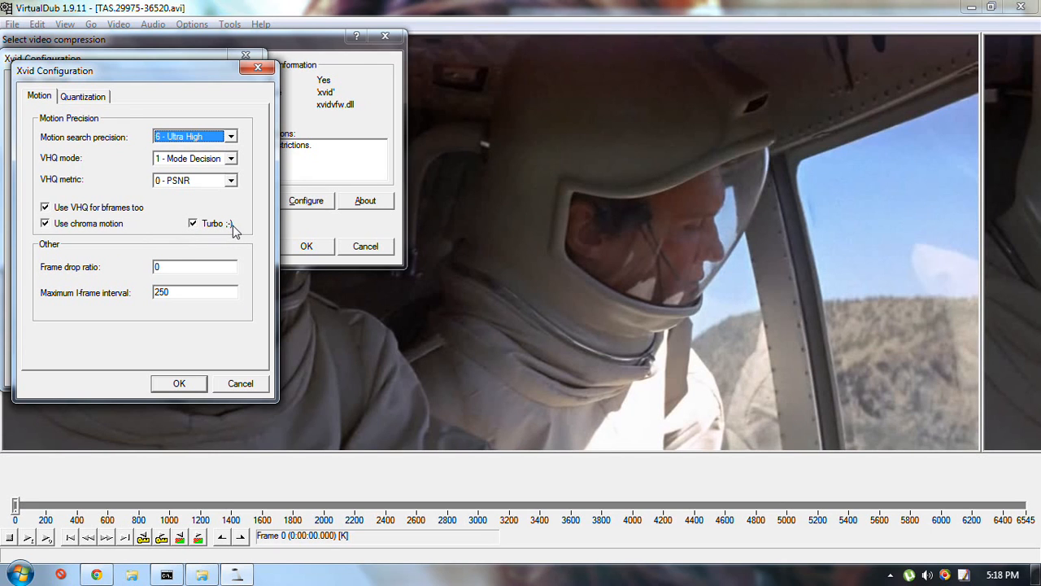
click(176, 385)
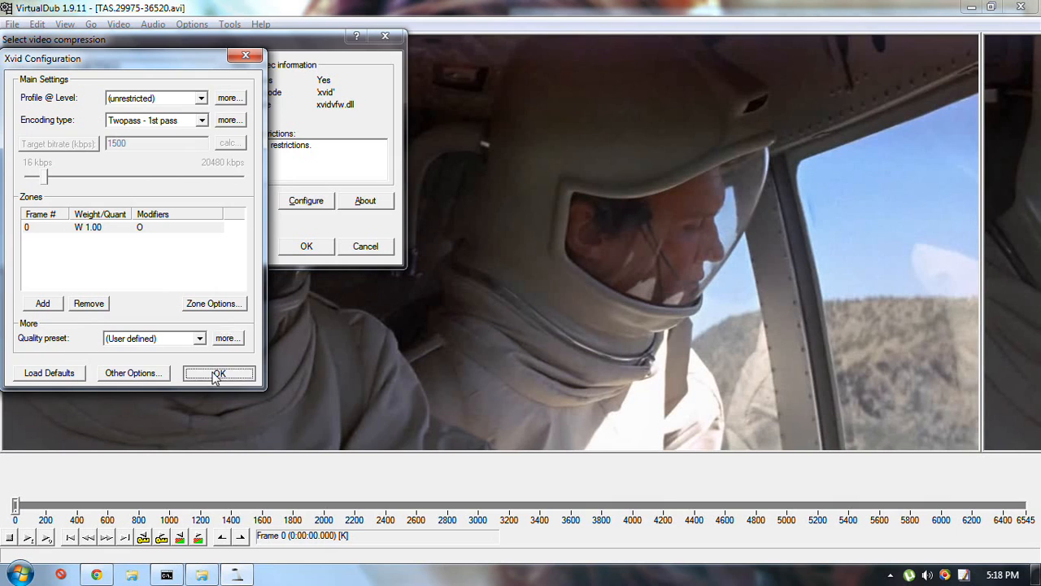
Step: Accept the Xvid codec configuration and save the first-pass encode as TAS.29975-36520.org.avi in the AVI folder
click(217, 374)
click(296, 252)
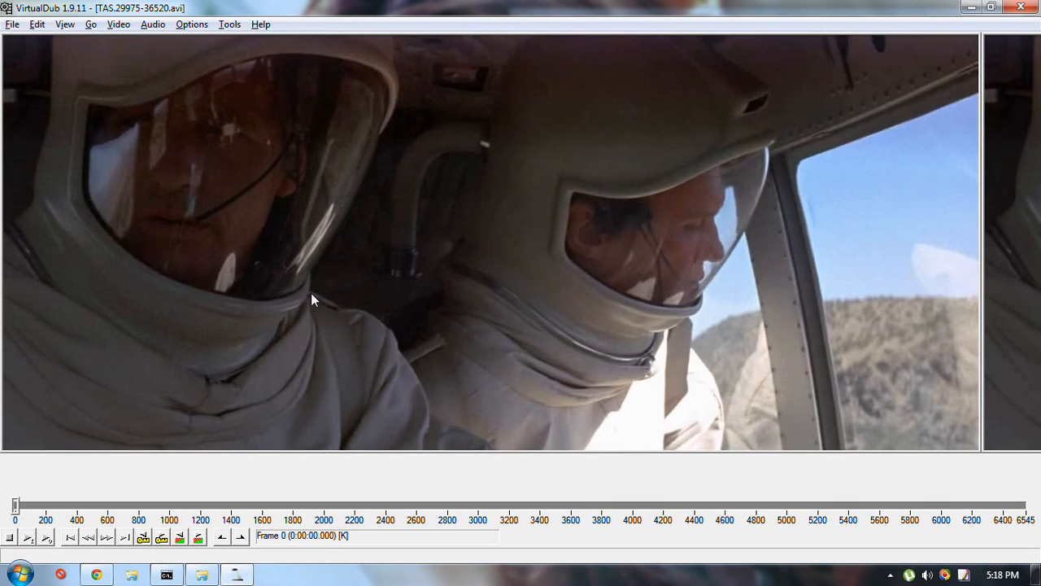
key(F7)
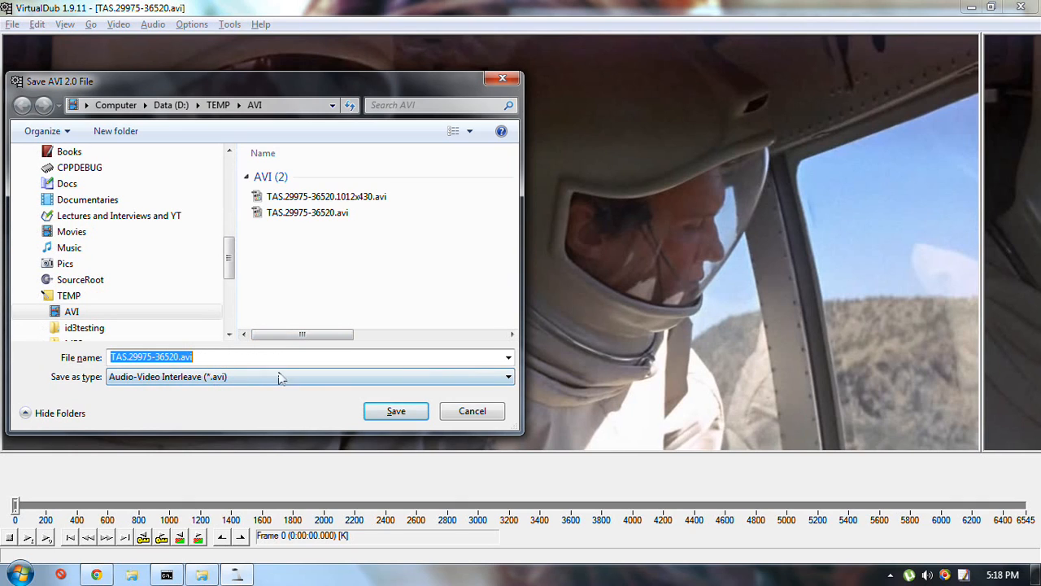
click(230, 362)
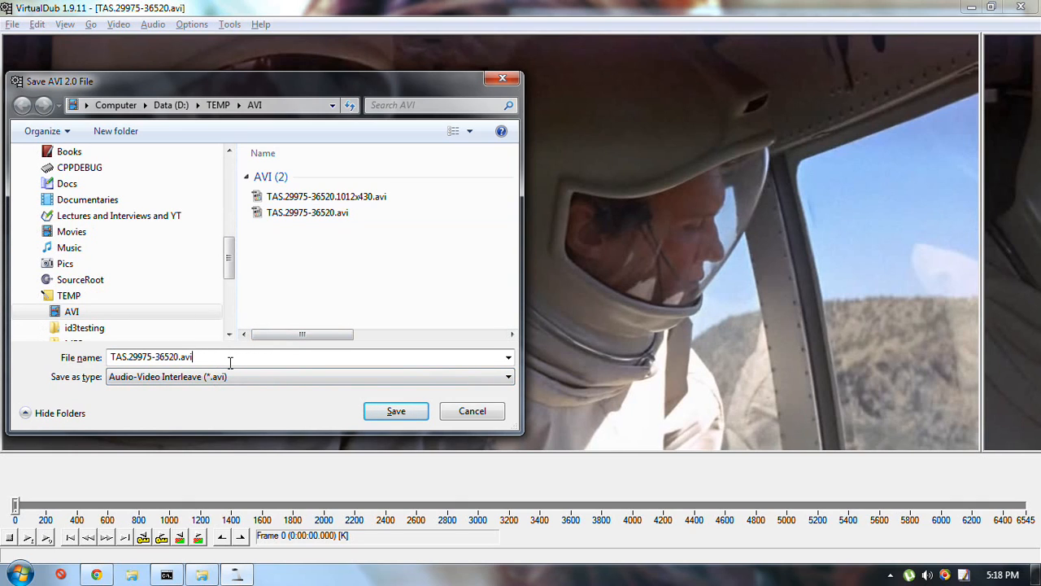
text(org.)
key(Return)
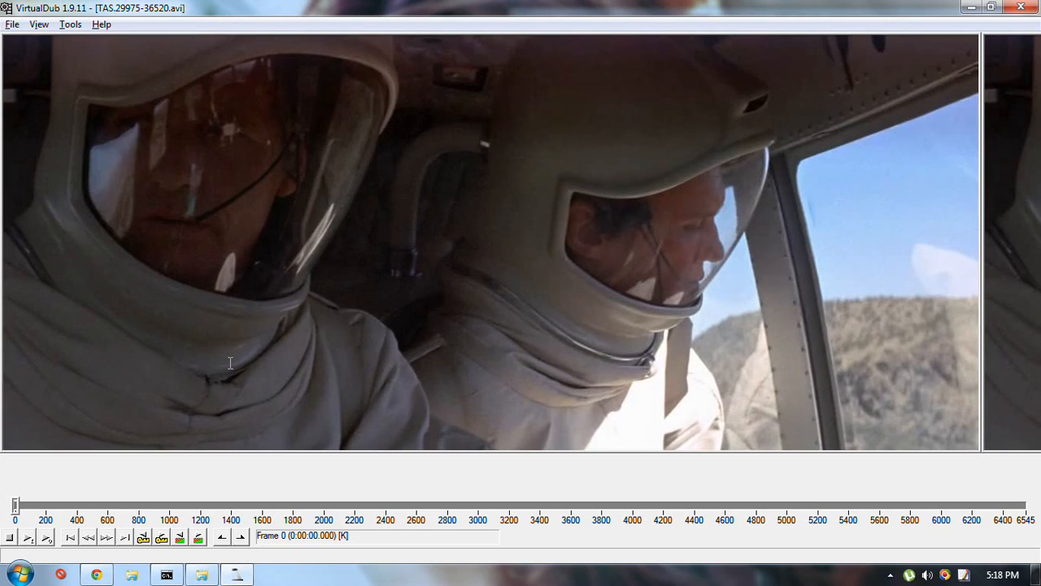
Step: Minimize the running encode and send its VirtualDub windows to the system tray
click(969, 7)
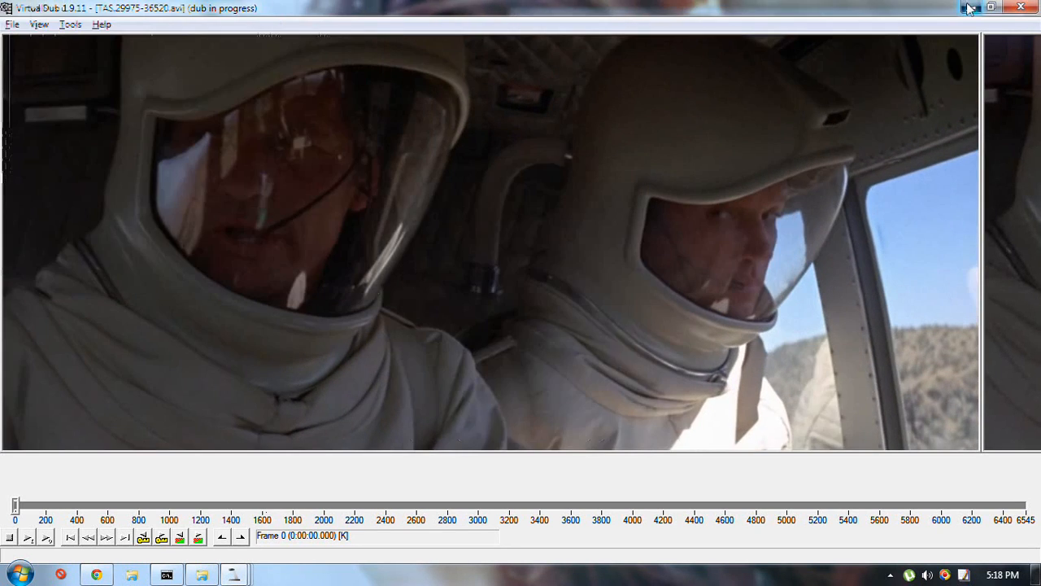
key(ctrl+alt+s)
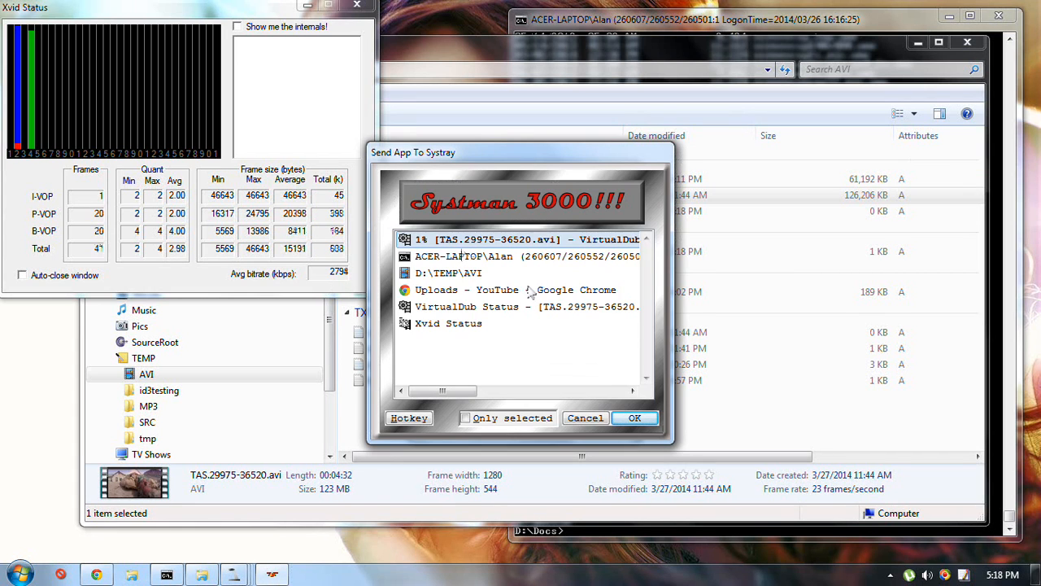
click(635, 417)
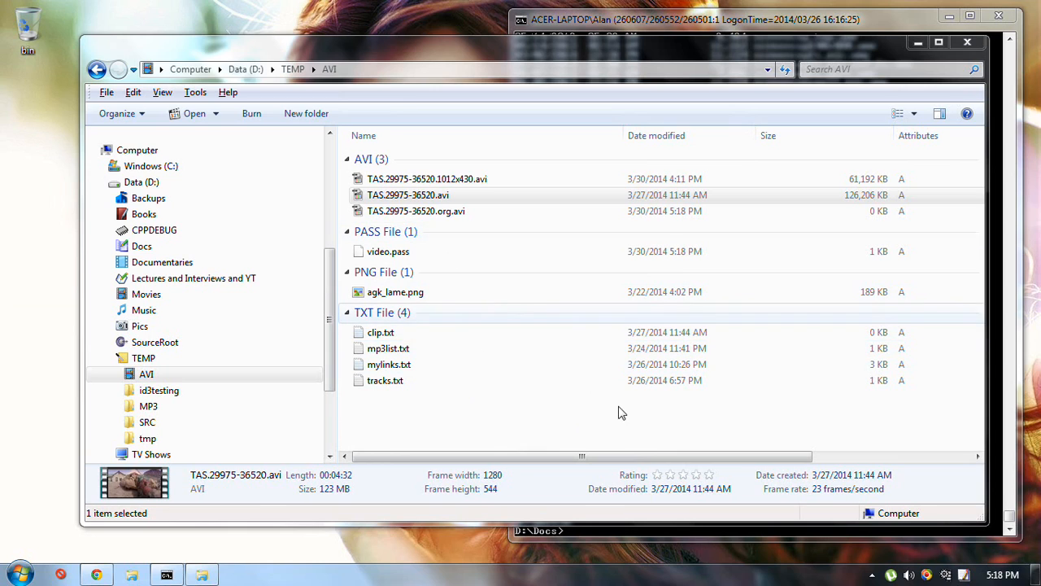
Step: Restore the encode from the system tray and check its progress in the Xvid and VirtualDub status windows
mouse_move(946, 578)
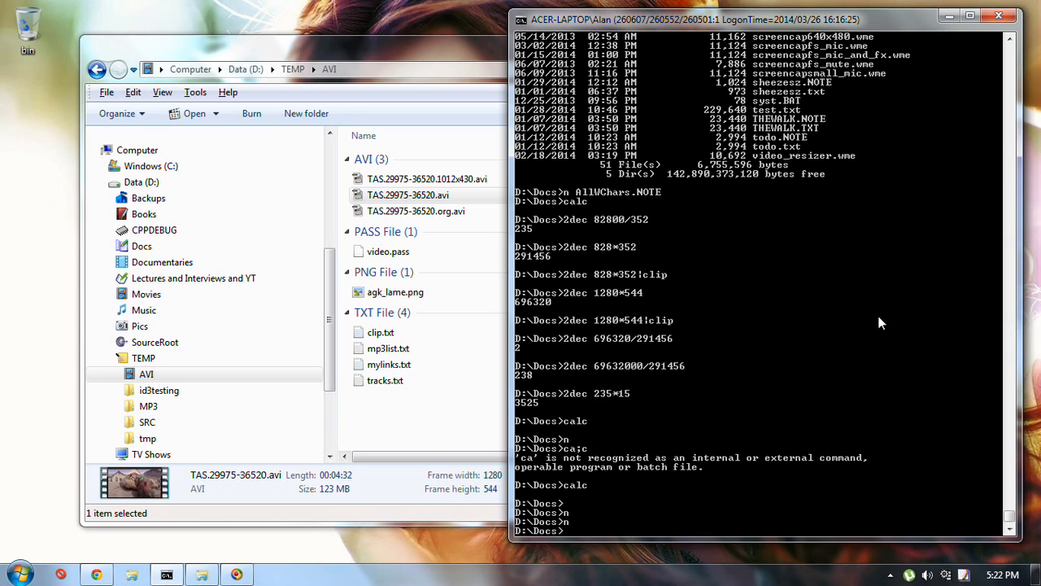
click(948, 574)
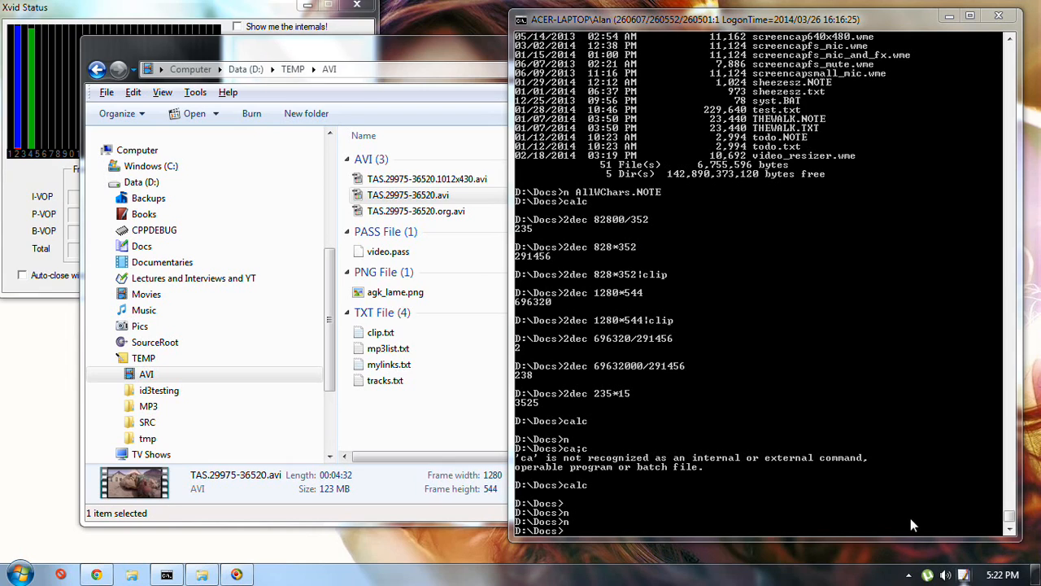
click(218, 7)
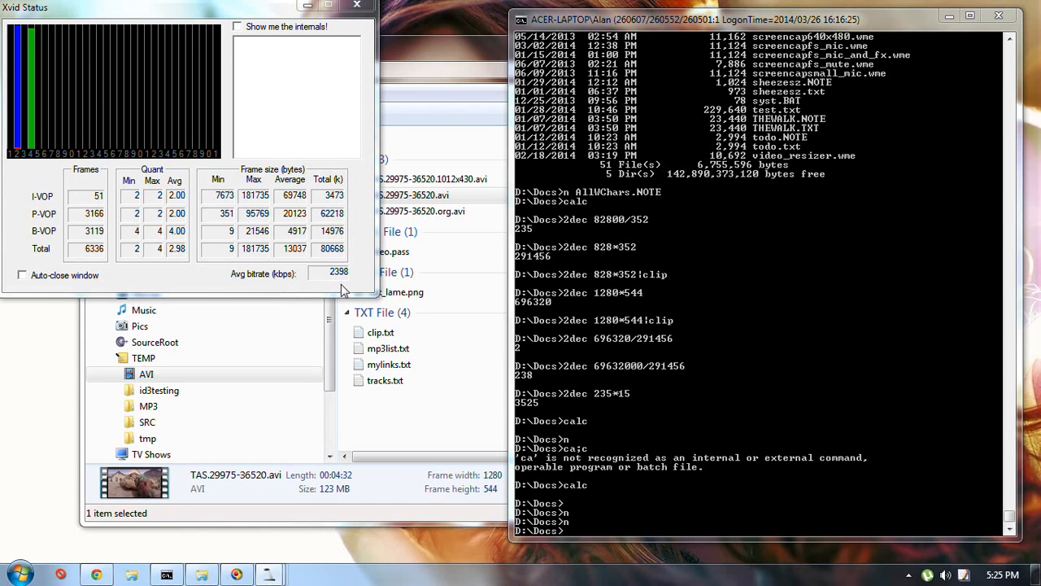
mouse_move(269, 575)
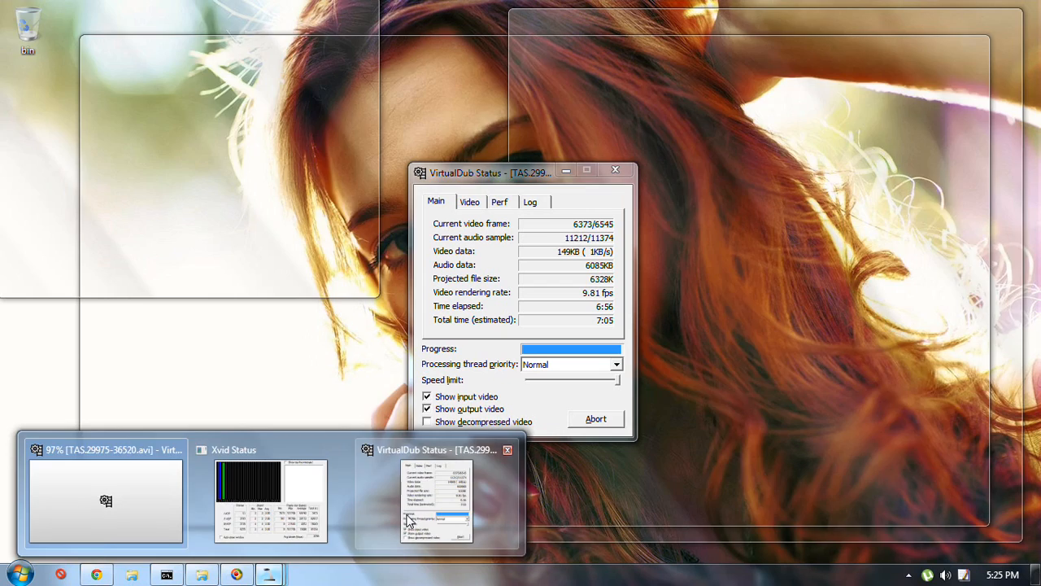
click(435, 498)
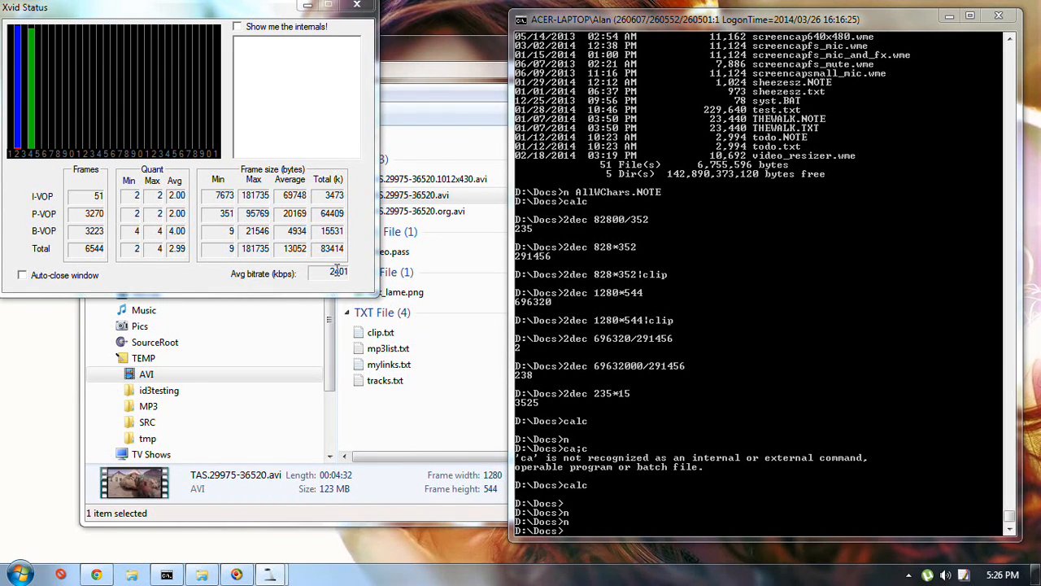
Step: View the MediaInfo details of TAS.29975-36520.avi and compare its video bit rate with the average bitrate in Xvid Status
click(483, 51)
right_click(444, 199)
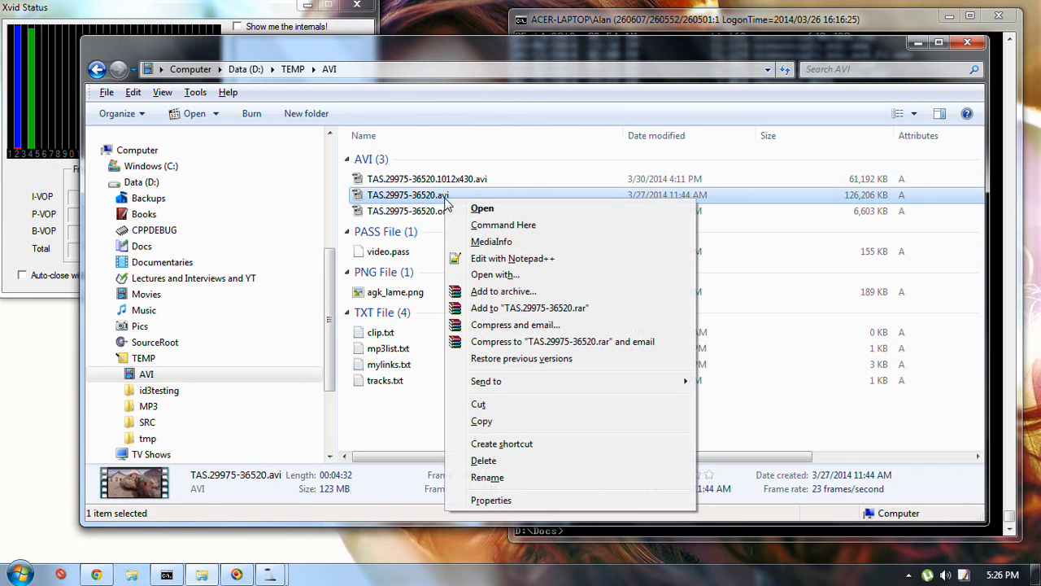
click(492, 242)
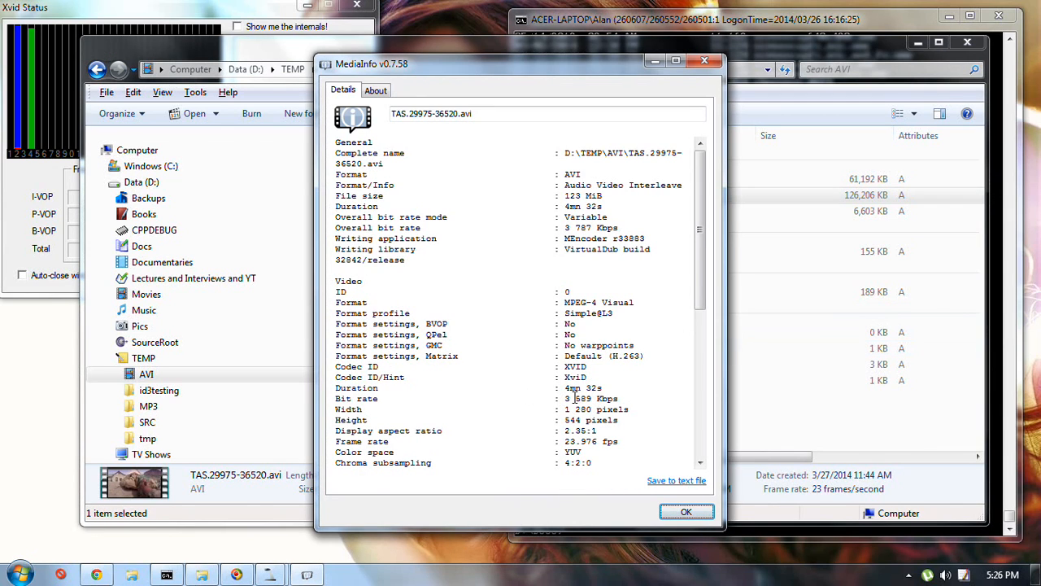
click(704, 61)
click(232, 6)
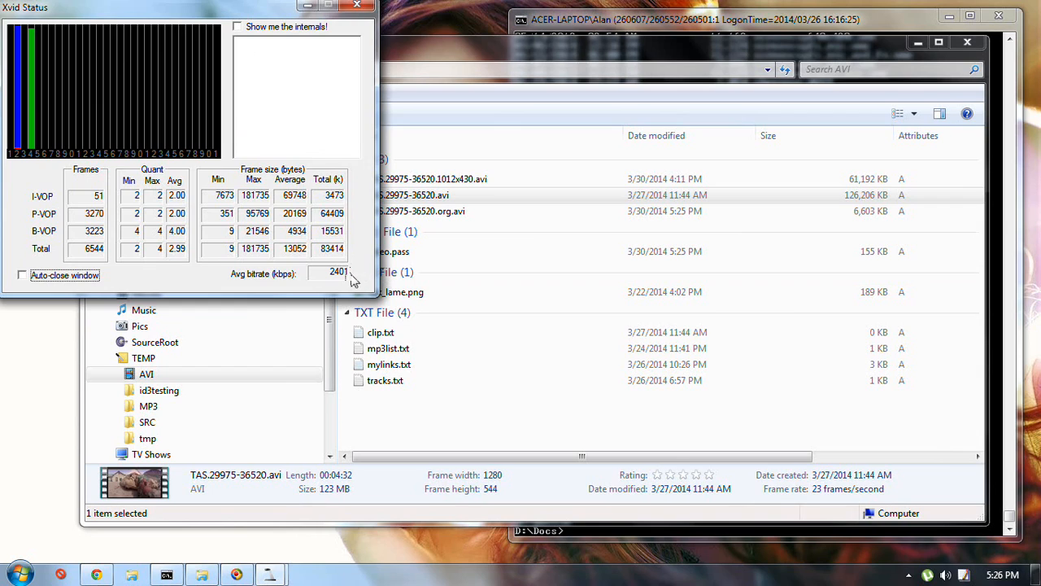
click(407, 195)
Step: Launch Notepad³ from the command prompt with n and open the recent note vdub_calc..note, repositioning its window for reading
click(615, 540)
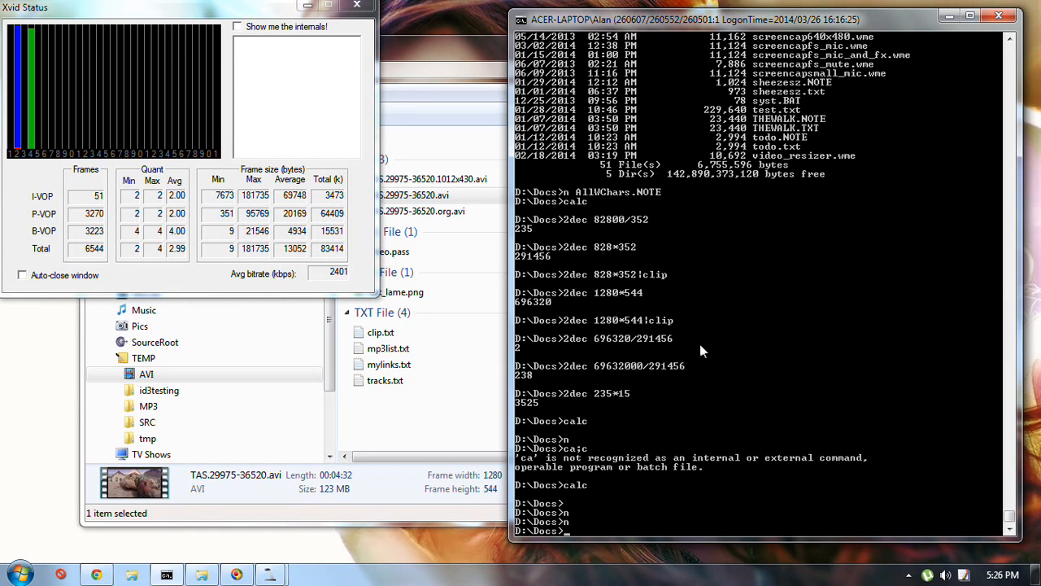
text(n)
key(Return)
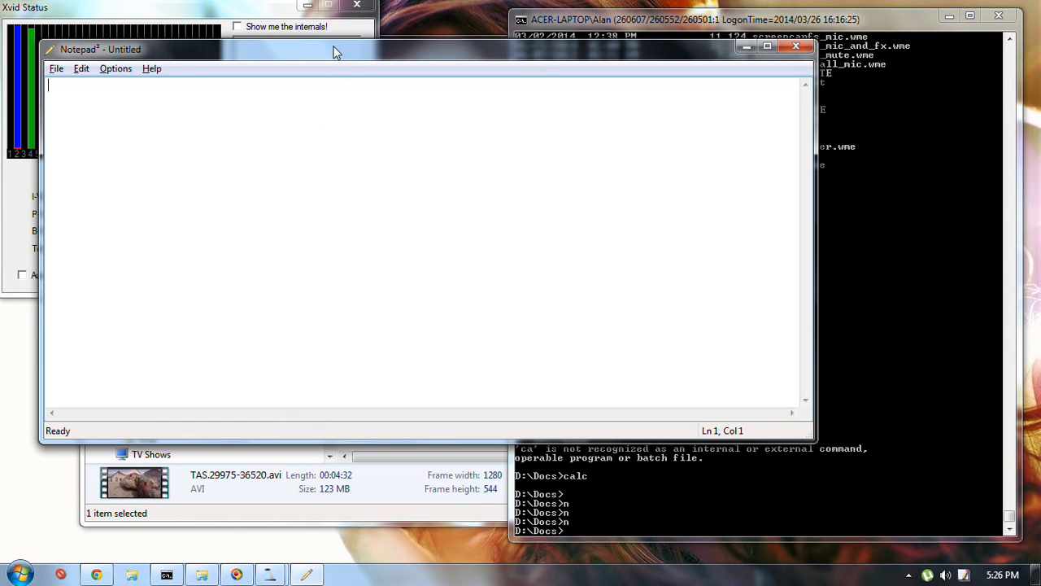
drag(334, 52, 384, 82)
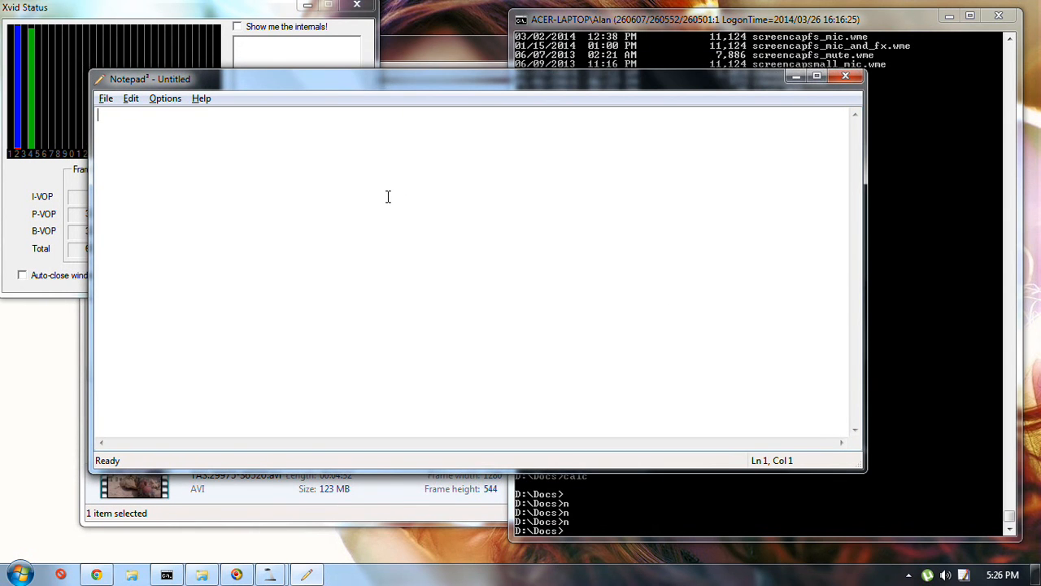
key(alt+f)
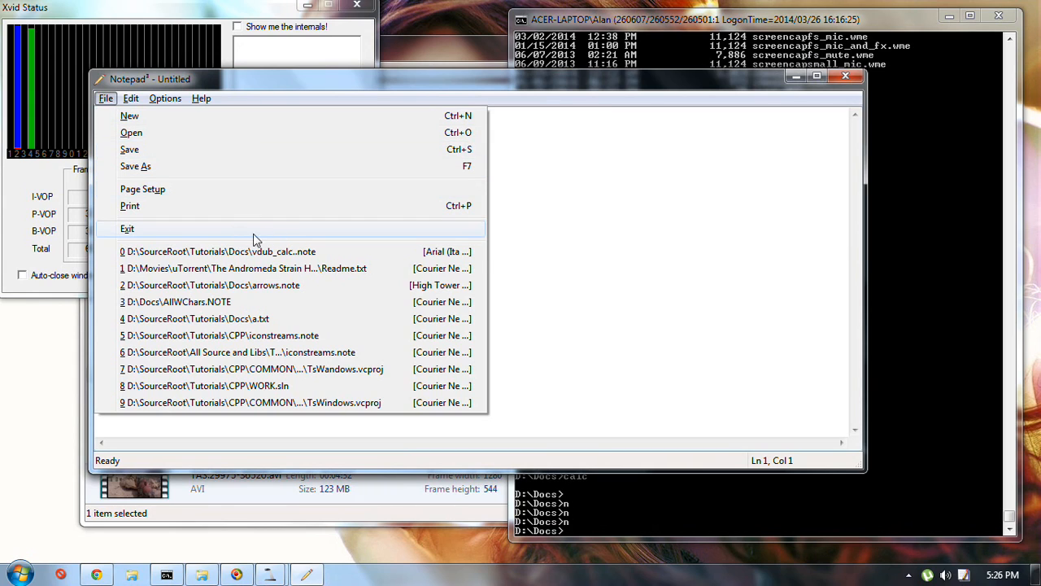
key(Escape)
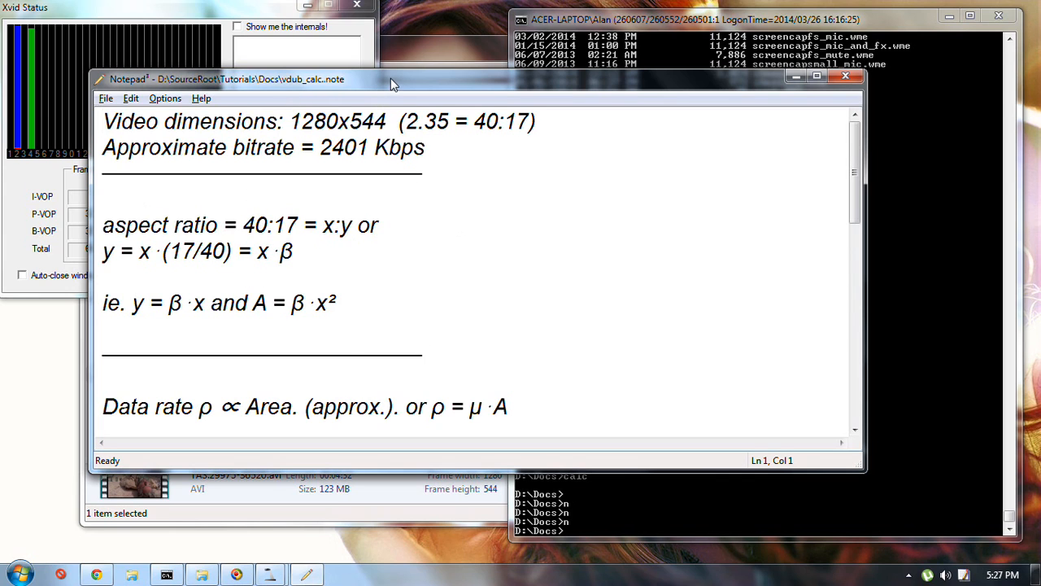
drag(400, 80, 462, 87)
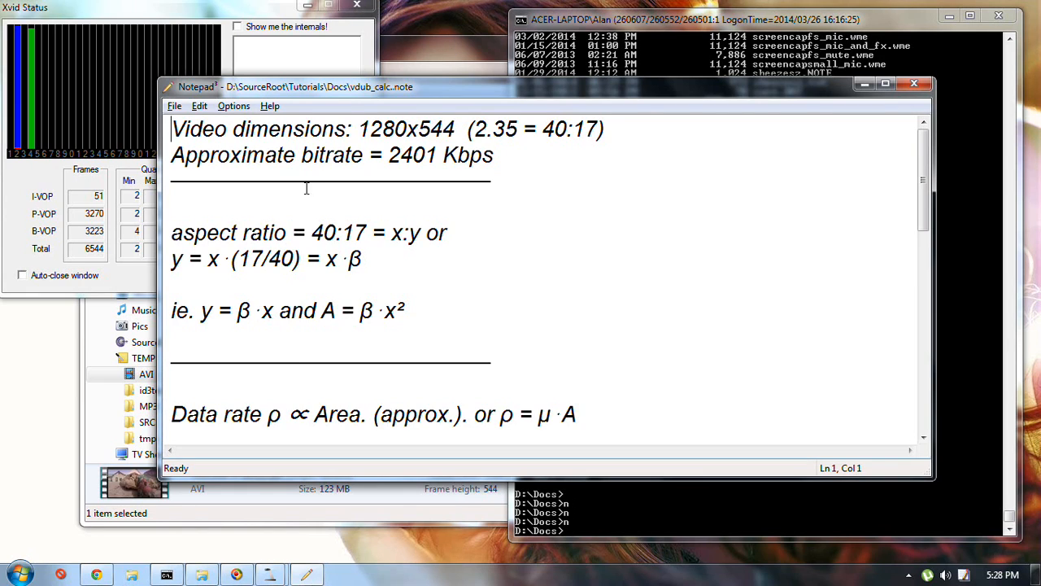
Step: Examine the note's aspect ratio and area formulas, including the β factor relating y to x
click(514, 236)
drag(348, 259, 363, 258)
scroll(525, 262, down, 1)
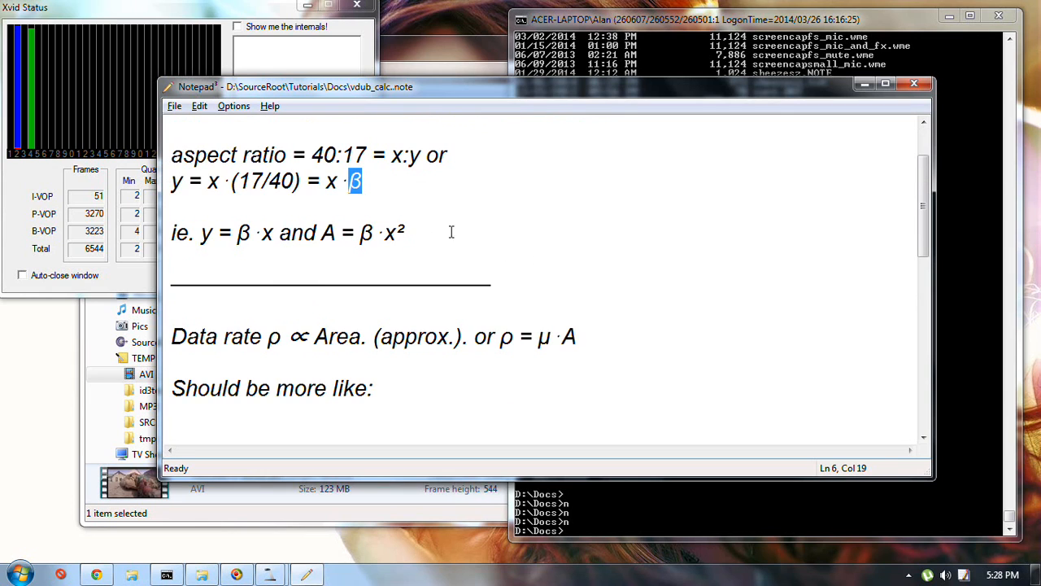
scroll(451, 233, up, 1)
click(366, 318)
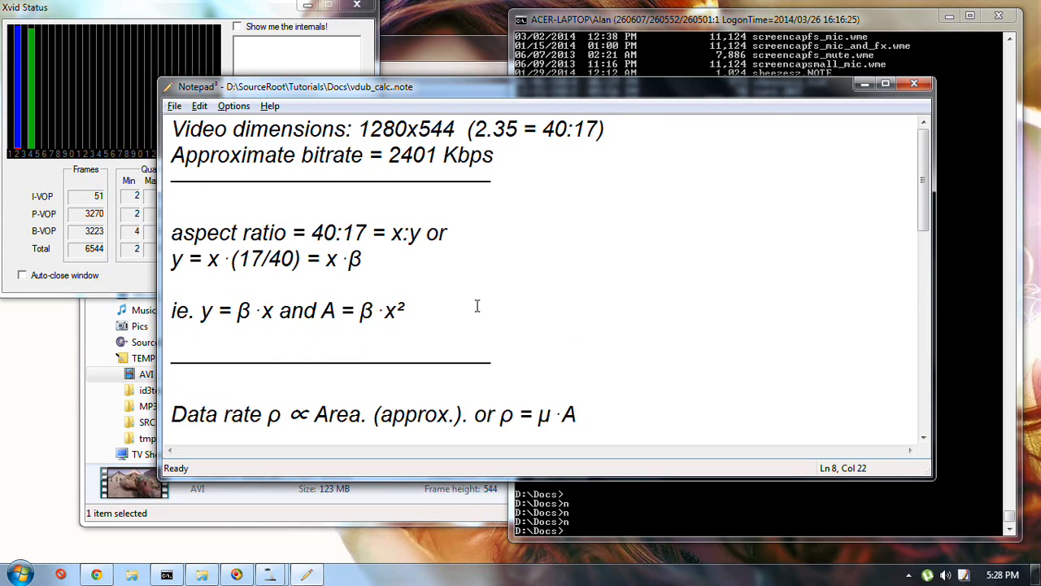
scroll(477, 305, down, 1)
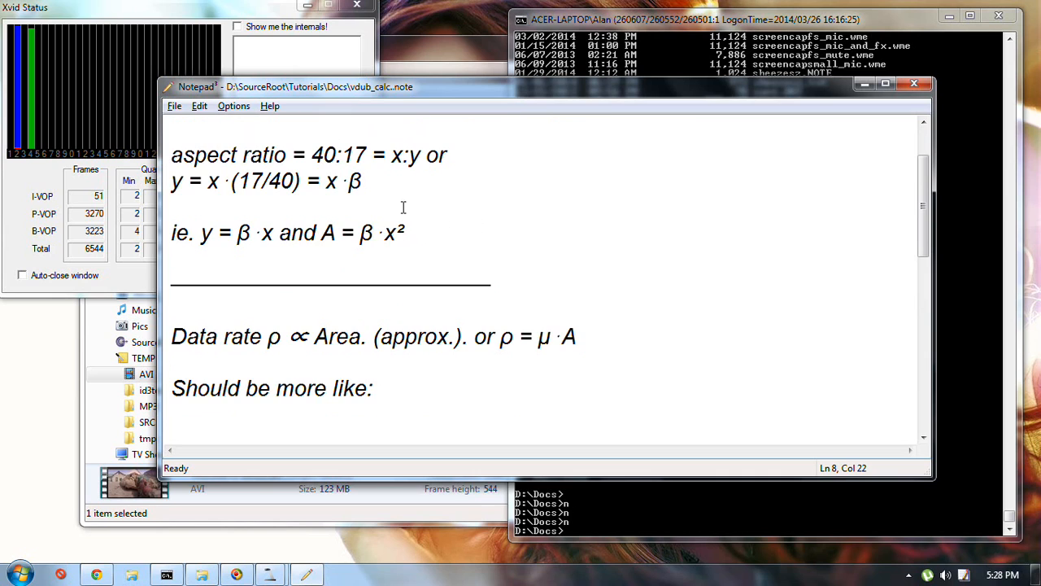
scroll(468, 226, up, 1)
scroll(480, 244, down, 1)
scroll(598, 274, down, 1)
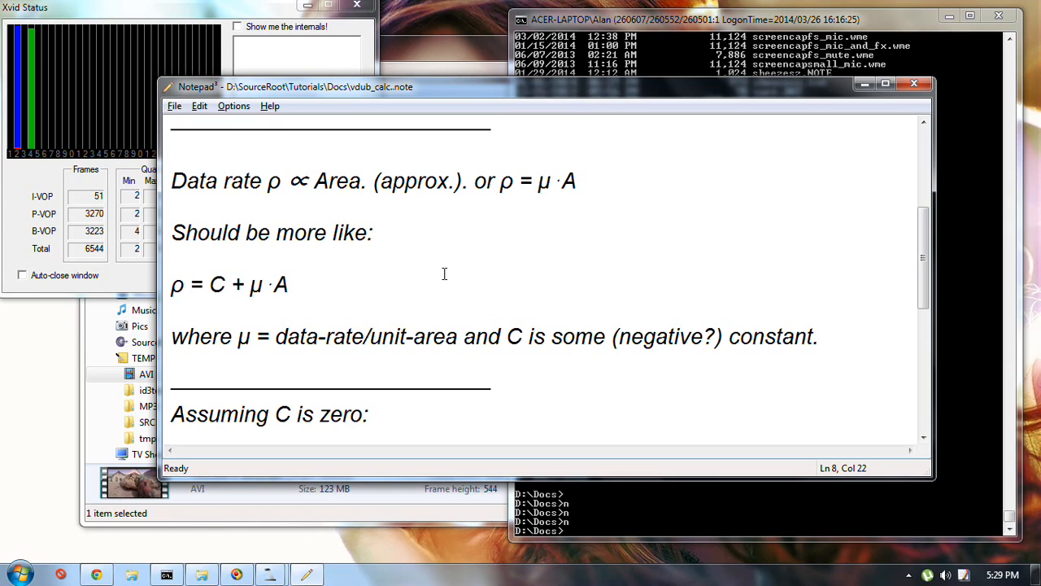
Step: Examine the terms ρ, μ and A in the note's approximate data rate formula ρ = μ·A
double_click(508, 182)
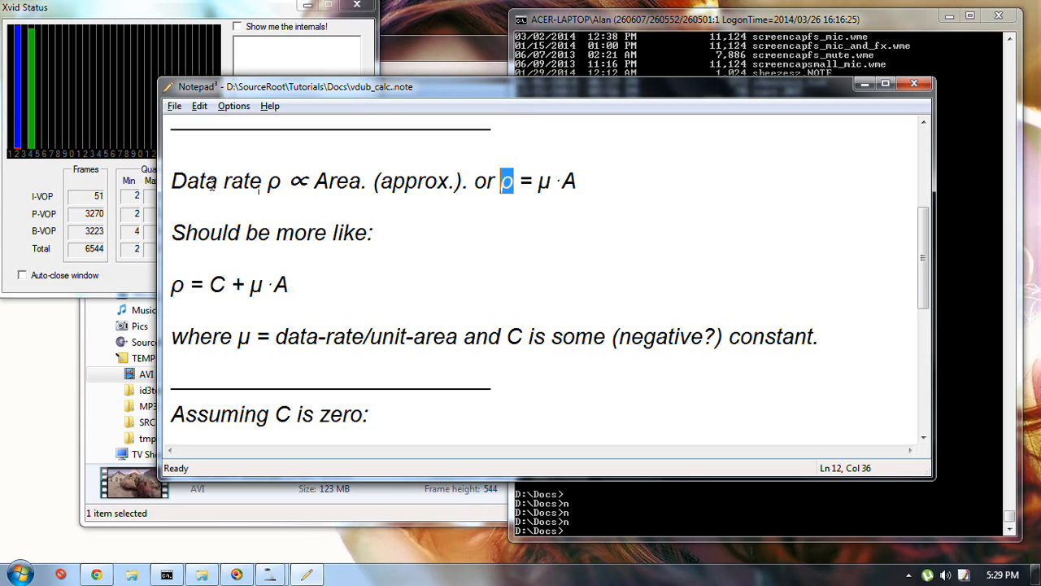
click(515, 189)
drag(513, 181, 502, 189)
click(556, 216)
click(556, 184)
click(540, 180)
drag(561, 180, 577, 180)
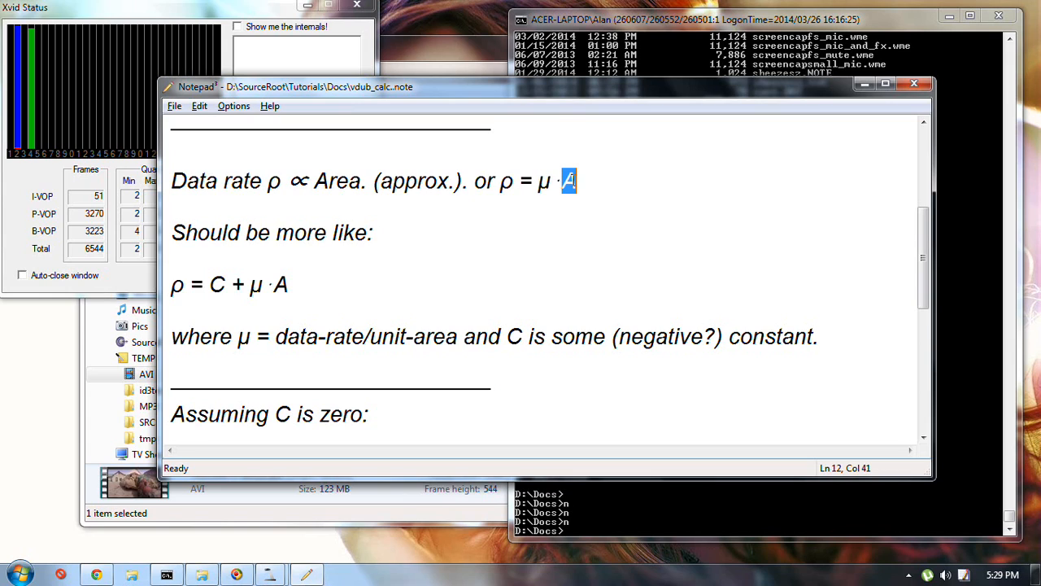
double_click(505, 182)
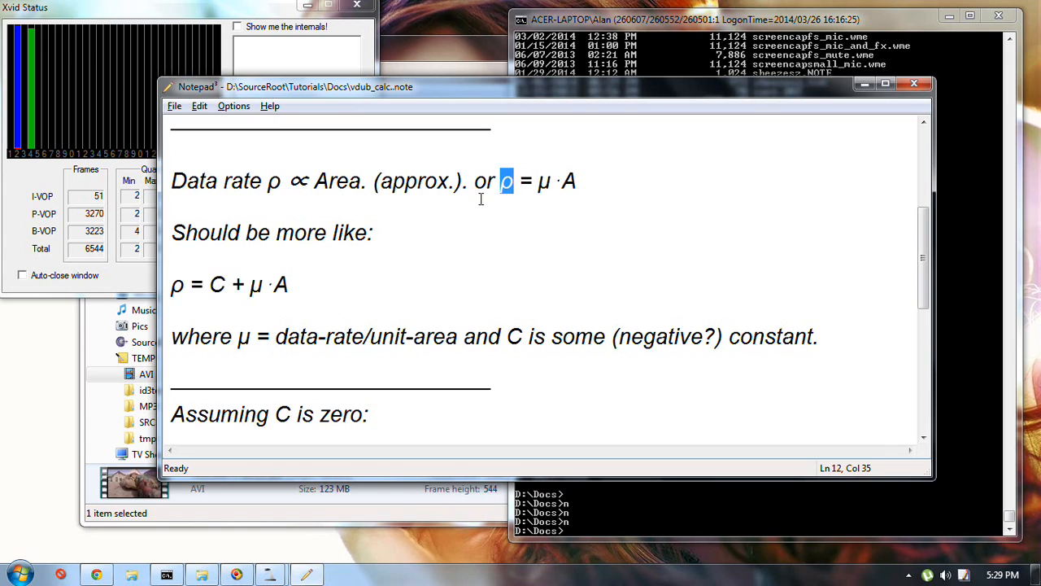
double_click(543, 181)
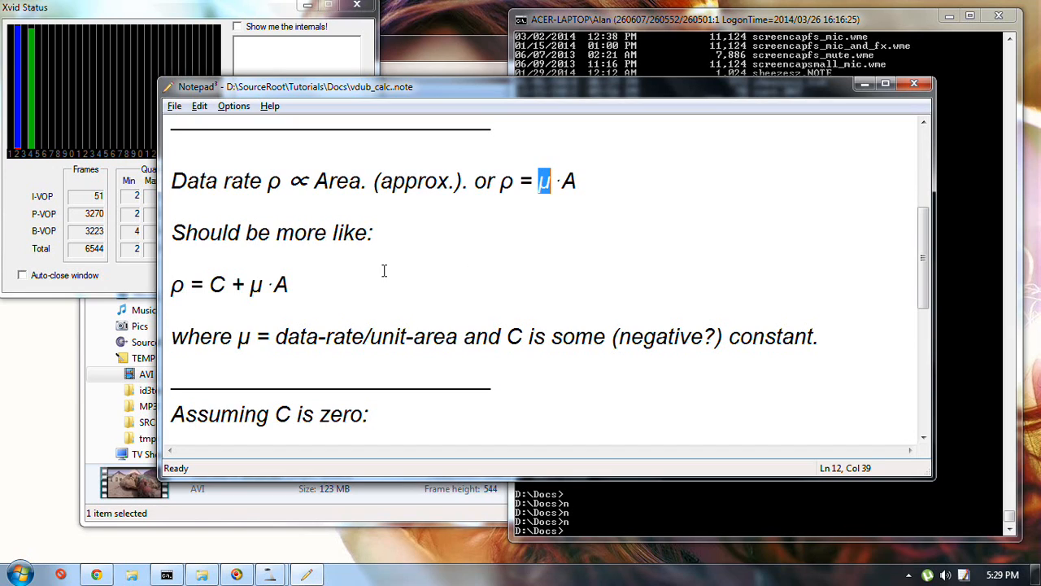
Step: Examine the note's refined data rate formula ρ = C + μ·A, focusing on the constant C
click(406, 233)
scroll(513, 241, down, 1)
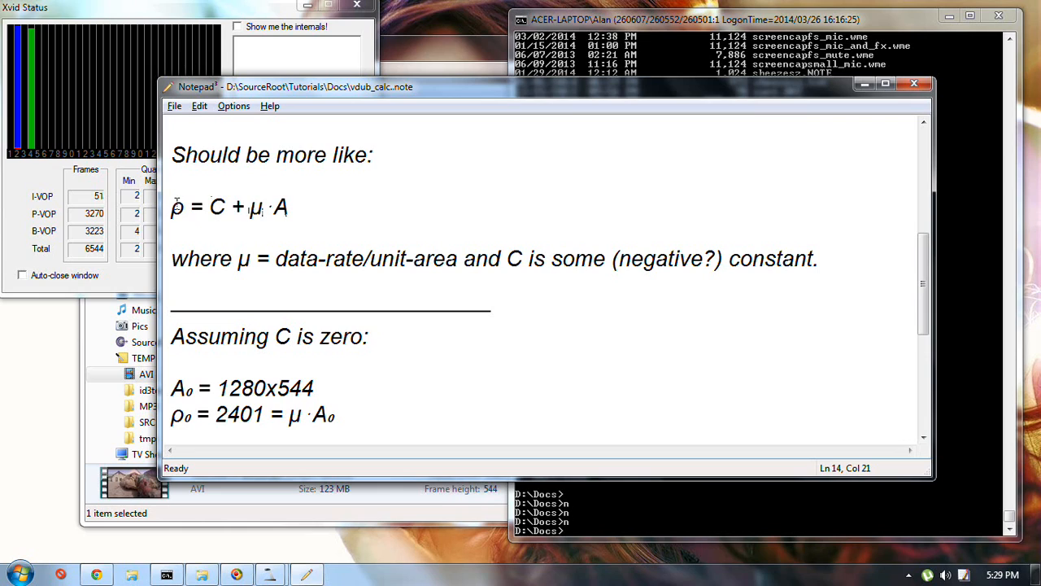
click(308, 207)
double_click(217, 206)
click(272, 209)
drag(205, 203, 226, 200)
click(271, 193)
scroll(533, 283, down, 1)
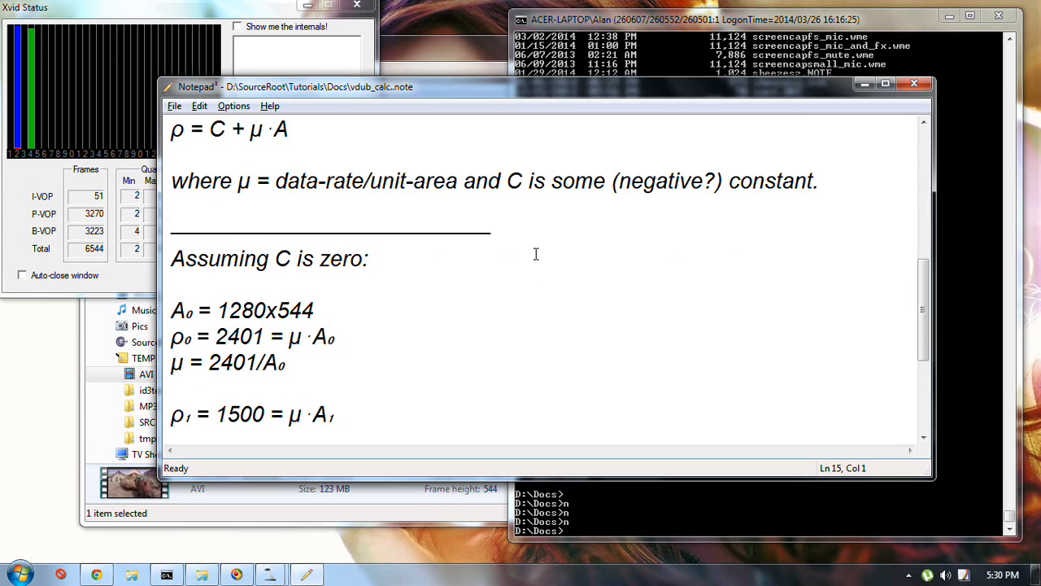
Step: Review the note's definitions of μ and C alongside the section that assumes C is zero
click(548, 244)
scroll(557, 250, down, 1)
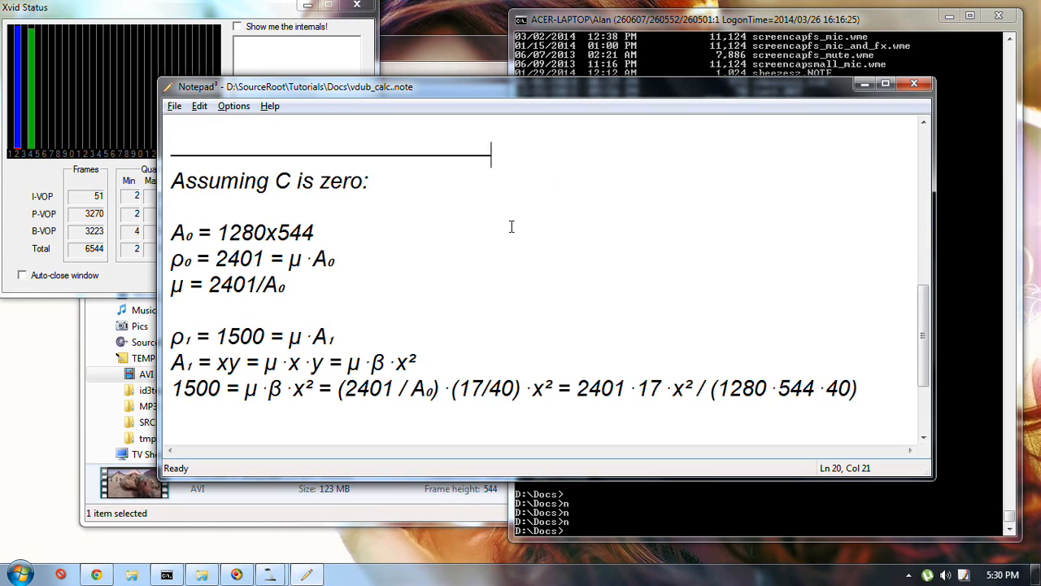
scroll(471, 217, up, 2)
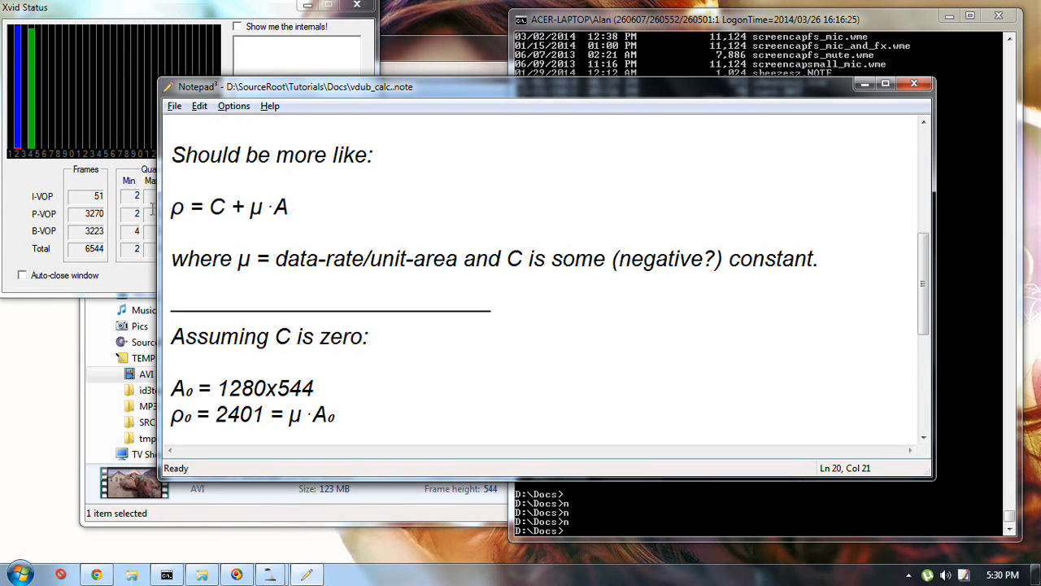
scroll(271, 171, down, 1)
scroll(271, 171, up, 1)
click(221, 207)
scroll(406, 215, down, 1)
scroll(474, 239, down, 1)
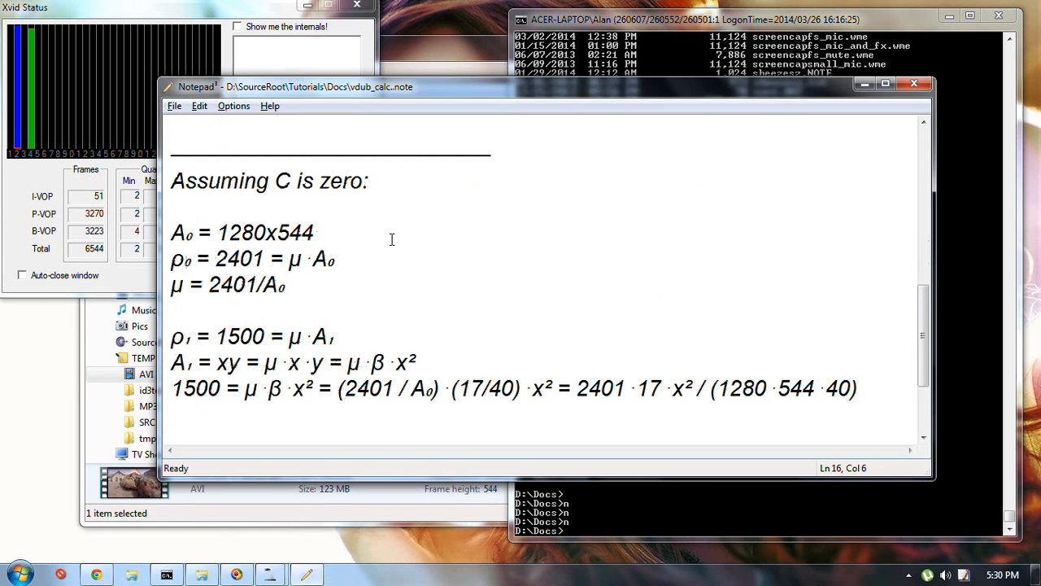
scroll(350, 281, up, 1)
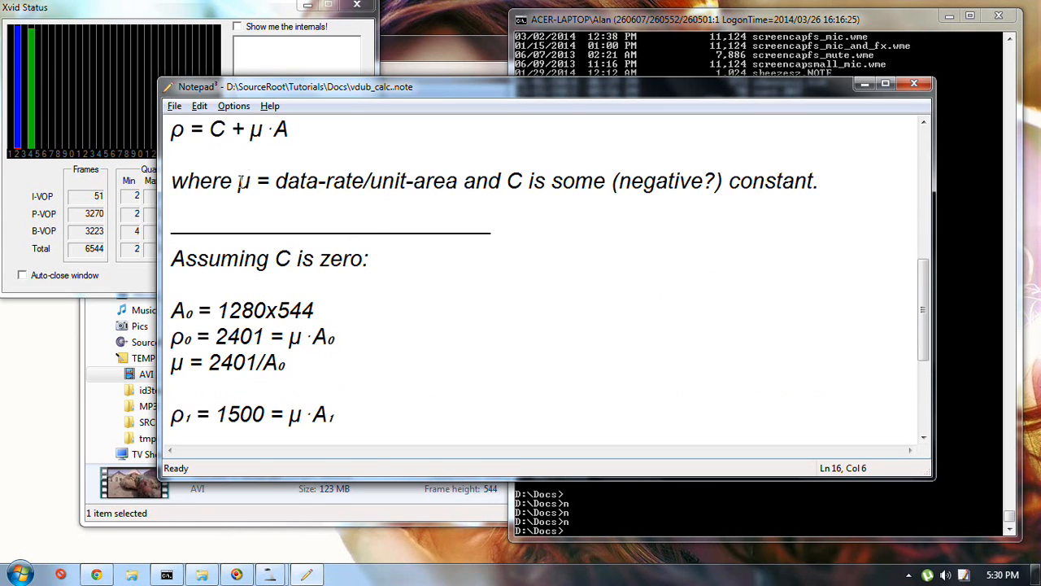
scroll(459, 254, down, 1)
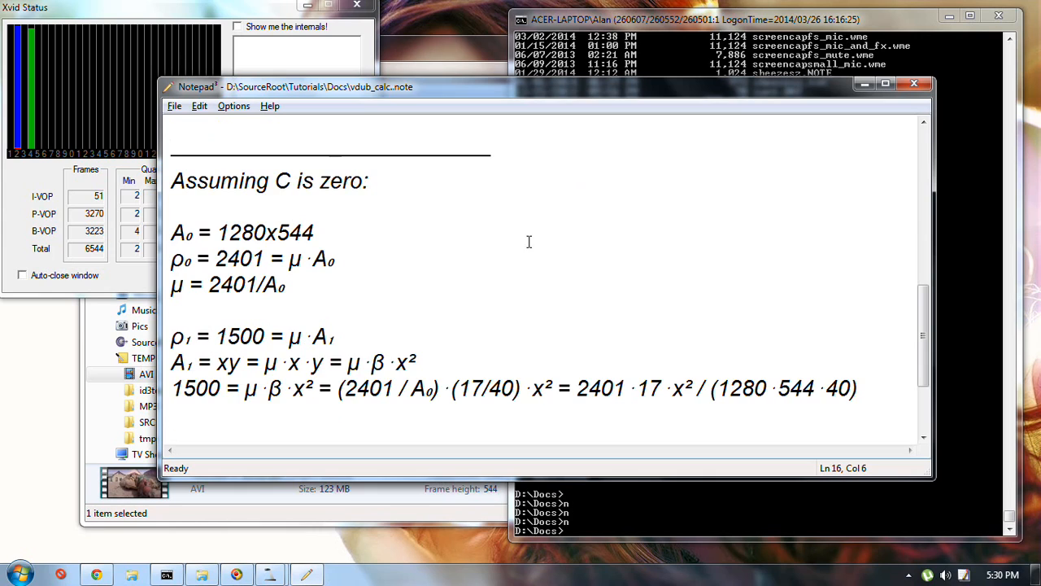
click(453, 268)
scroll(489, 257, up, 1)
scroll(488, 257, down, 1)
Step: Examine the note's original frame area A₀, data rate ρ₀ and the expression for μ derived from them
click(356, 235)
drag(224, 233, 321, 232)
click(321, 232)
drag(211, 233, 355, 229)
click(354, 229)
drag(196, 260, 166, 260)
click(260, 259)
drag(301, 261, 289, 261)
click(333, 262)
click(286, 289)
double_click(175, 285)
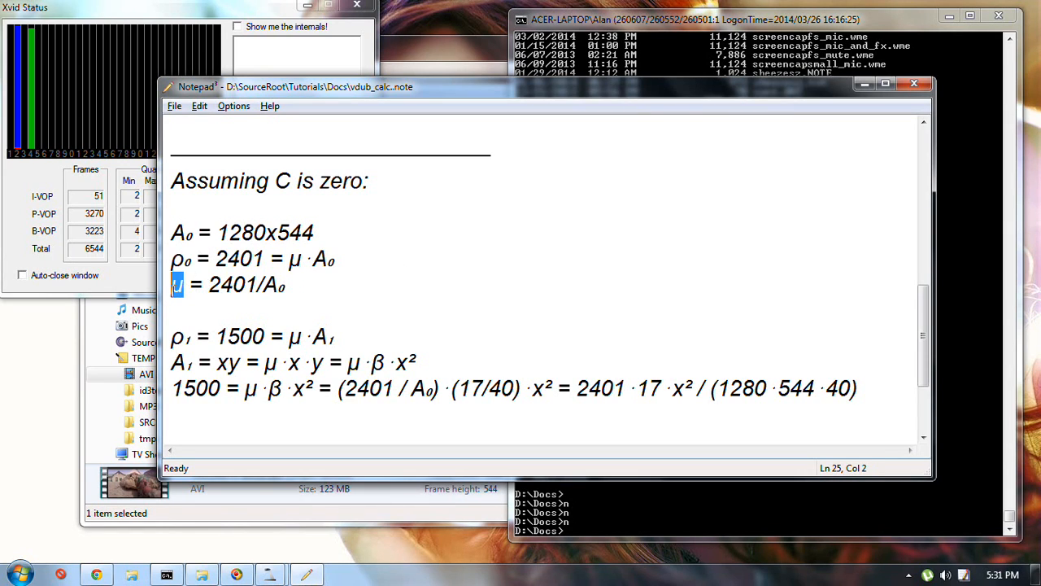
click(279, 287)
click(193, 235)
click(278, 287)
Step: Examine the target data rate equation ρ₁ = 1500 = μ·A₁ and its A₁ term
scroll(480, 288, down, 1)
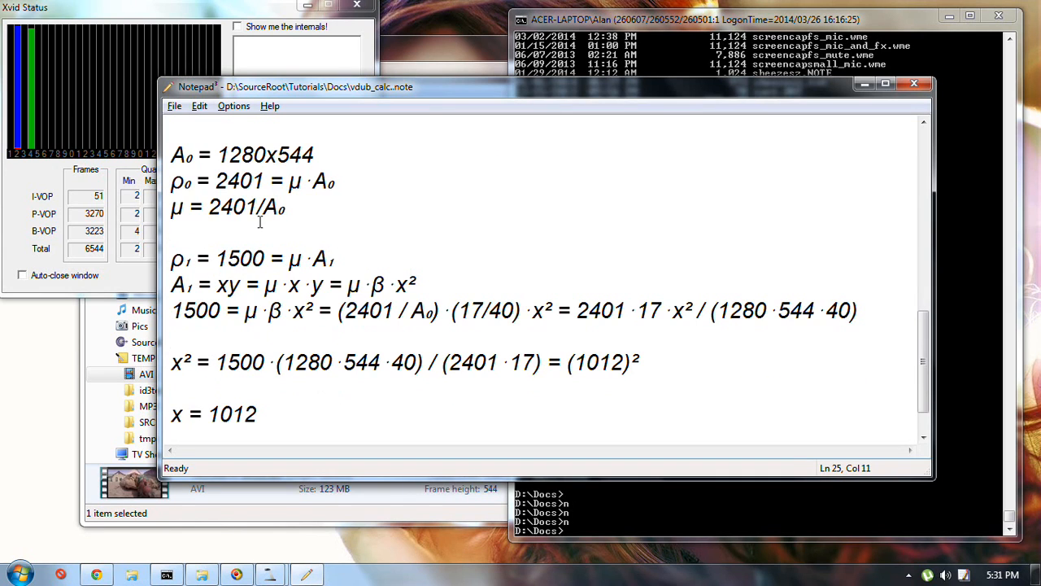
double_click(191, 259)
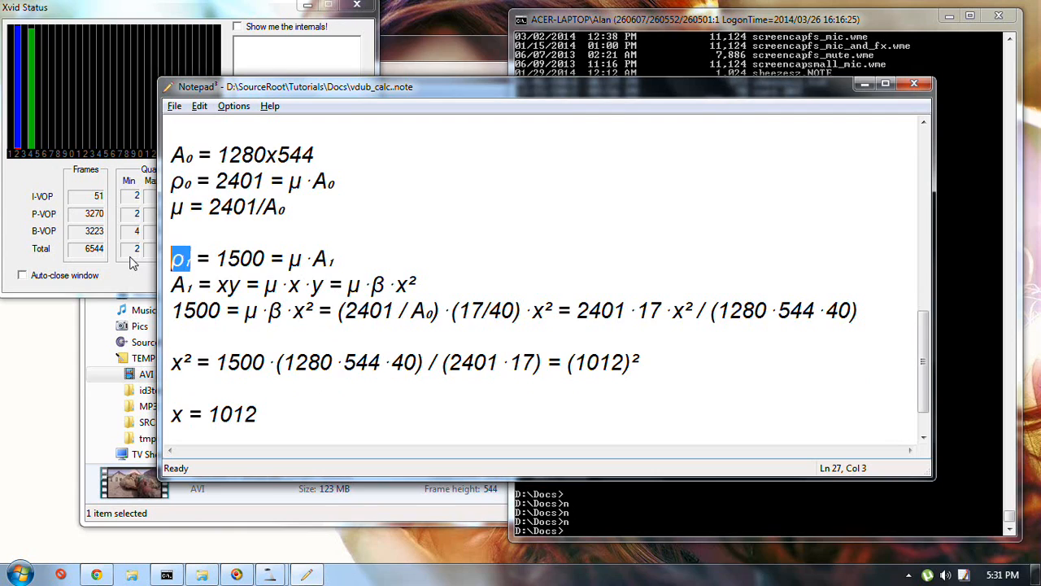
click(239, 258)
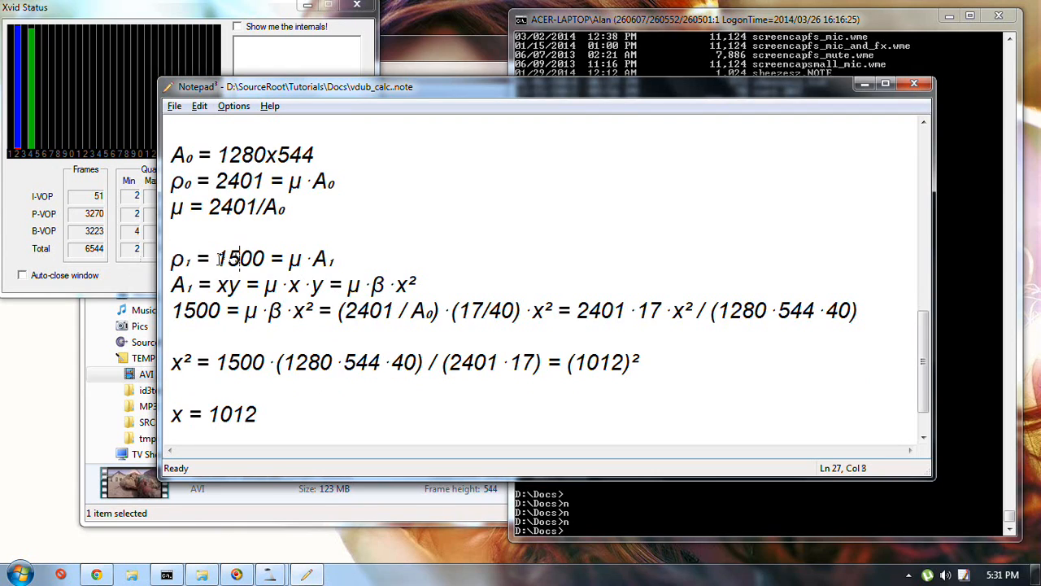
drag(283, 259, 316, 258)
click(330, 265)
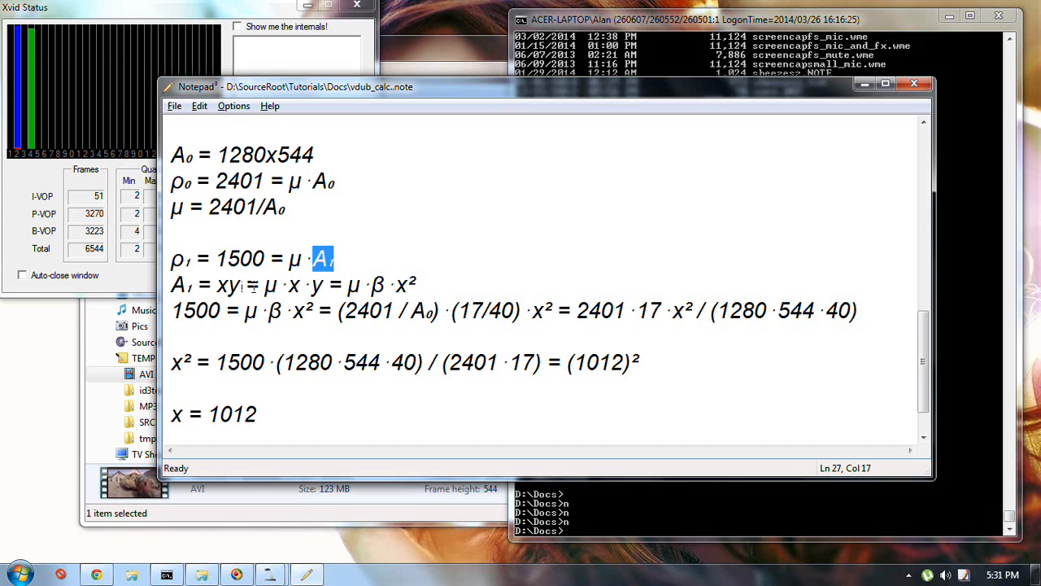
Step: Copy μ from the ρ₁ = 1500 equation and insert it before A₁ at the start of the line below
click(277, 285)
key(Home)
click(294, 264)
key(shift+Right)
key(ctrl+c)
key(Down)
key(Home)
key(ctrl+v)
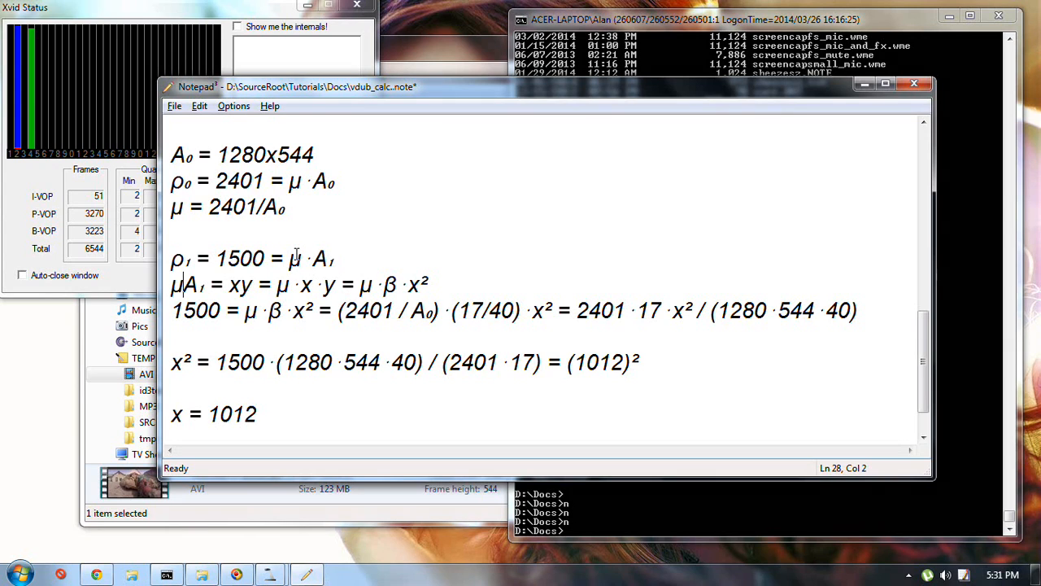
Step: Copy the multiplication dot from the same line and insert it between μ and A₁
key(Right)
key(Right)
key(Right)
key(Right)
key(Right)
key(Right)
key(Right)
key(Right)
key(Right)
key(Right)
key(shift+Right)
key(ctrl+c)
key(Left)
key(Left)
key(Left)
key(Left)
key(Left)
key(Left)
key(Left)
key(Left)
key(Left)
key(Left)
key(Left)
key(Left)
key(ctrl+v)
key(Home)
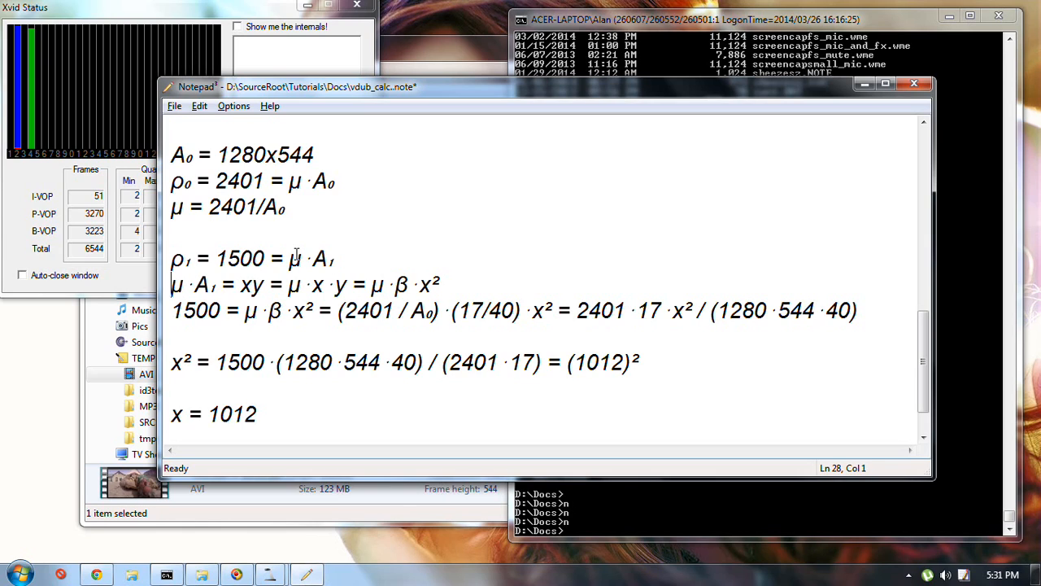
Step: Extend the start of the μ·A₁ line with ρ₁ = 1500 =, copying ρ₁ = from the line above
key(Up)
key(shift+Right)
key(shift+Right)
key(shift+Right)
key(shift+Right)
key(shift+Right)
key(ctrl+c)
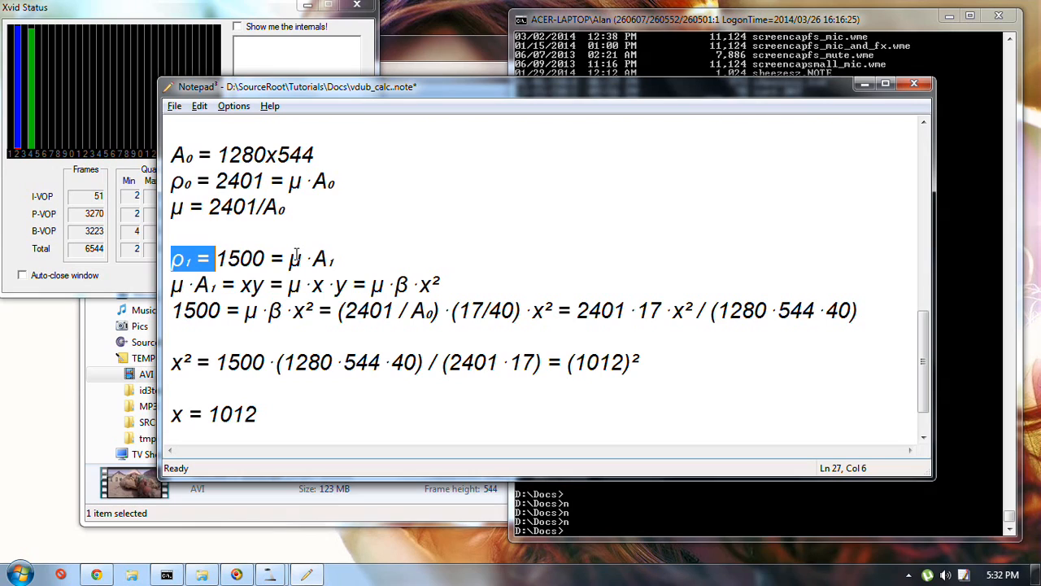
key(Down)
key(Home)
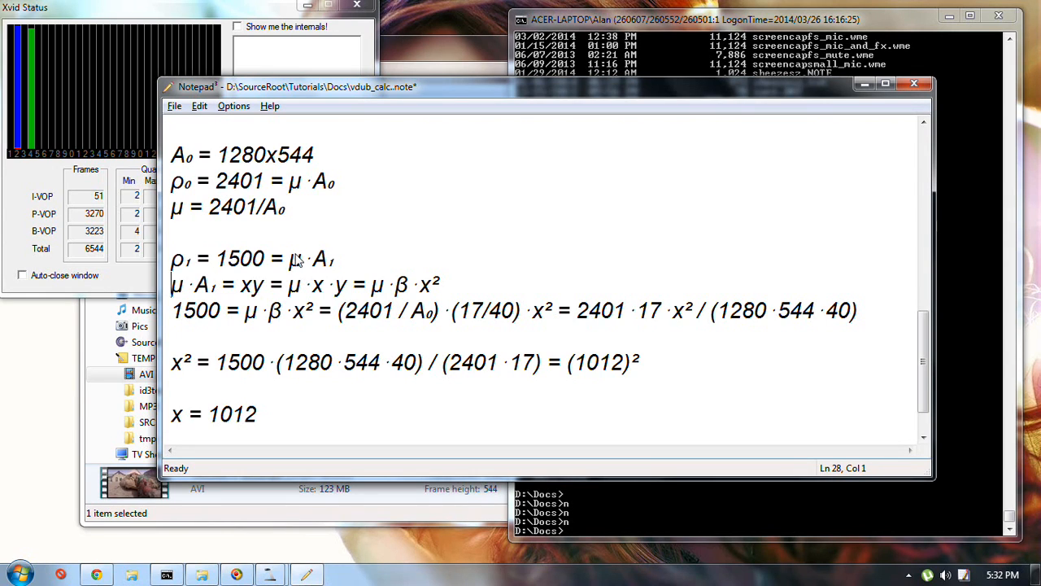
key(ctrl+v)
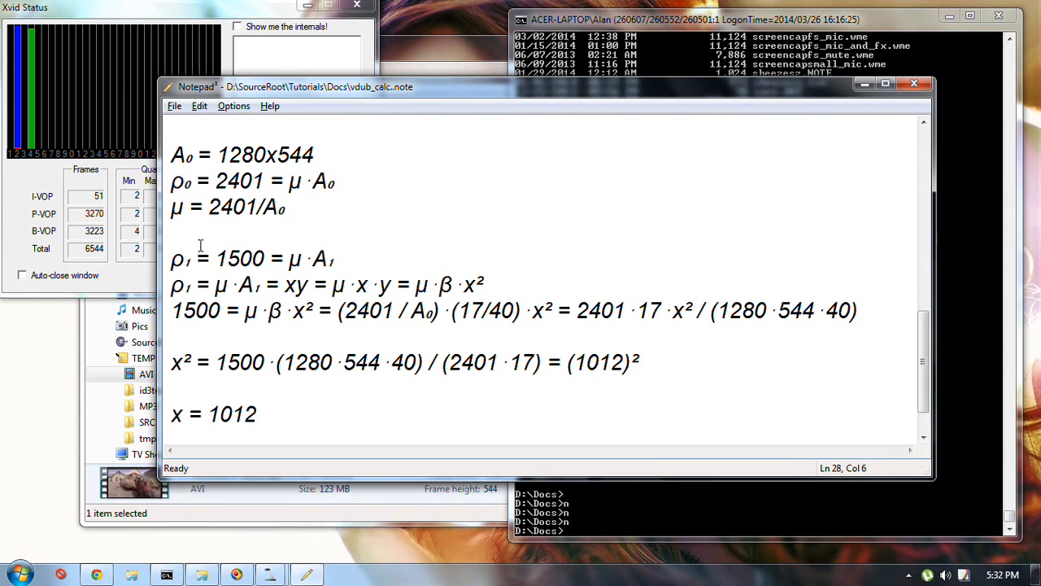
text(1500 =)
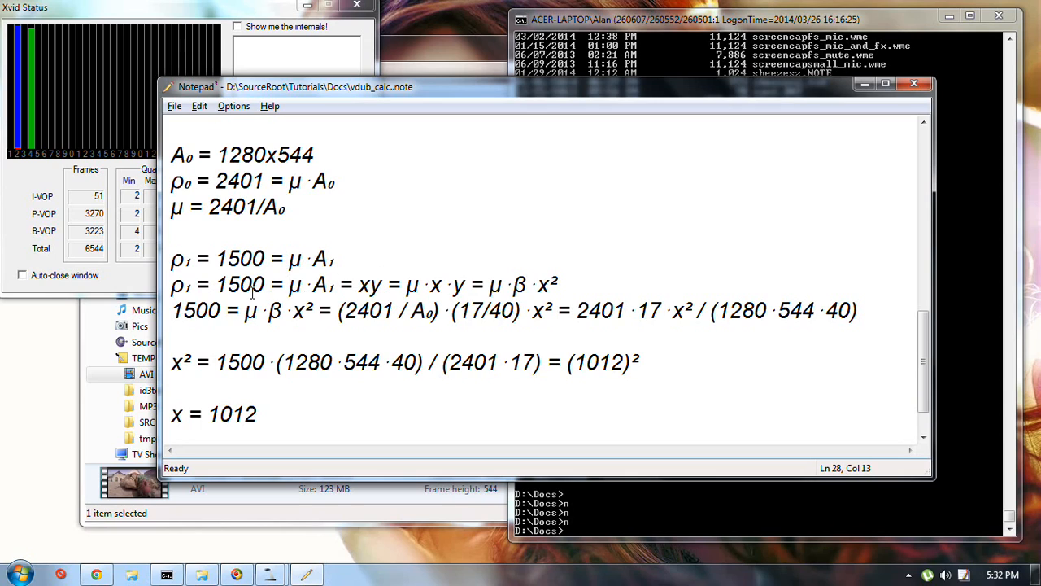
Step: Change the xy term in the ρ₁ line to μ · x · y, reusing the copied μ ·, and save the note
click(363, 291)
key(Left)
key(Left)
key(Left)
key(Left)
key(shift+Left)
key(shift+Left)
key(ctrl+c)
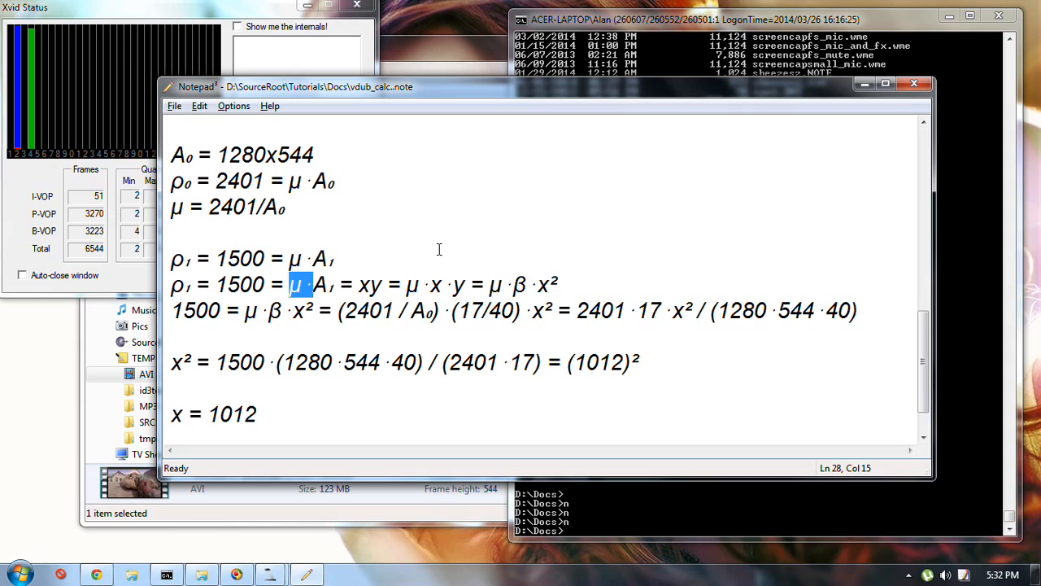
key(Right)
key(ctrl+v)
key(shift+Right)
key(Right)
text(·)
key(ctrl+s)
Step: Delete the duplicate μ · x · y = term before μ · β · x² in the ρ₁ line
click(524, 285)
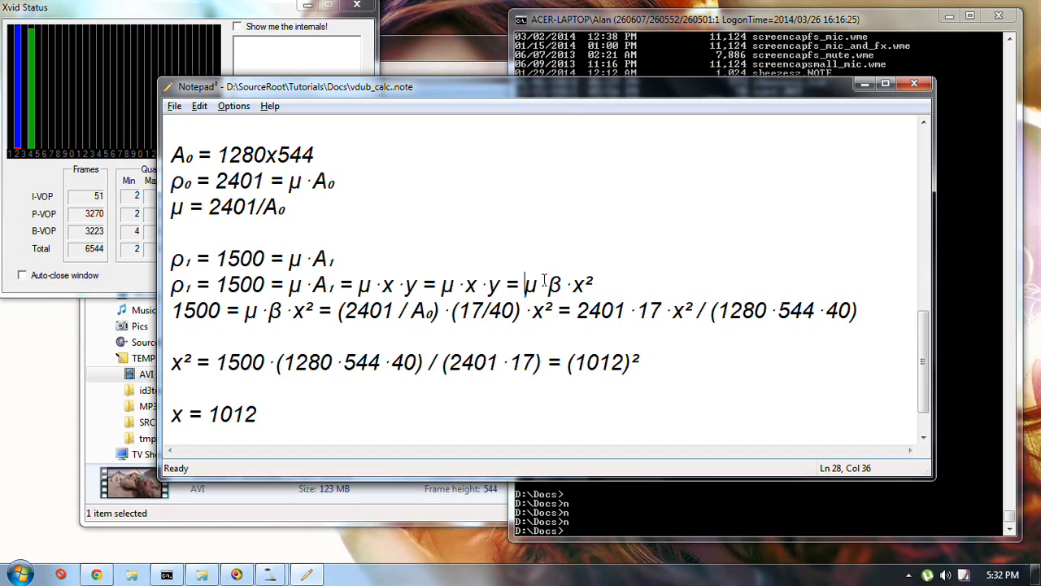
key(shift+Left)
key(shift+Left)
key(shift+Left)
key(shift+Left)
key(shift+Left)
key(shift+Left)
key(shift+Left)
key(shift+Left)
key(shift+Left)
key(shift+Left)
key(shift+Right)
key(shift+Right)
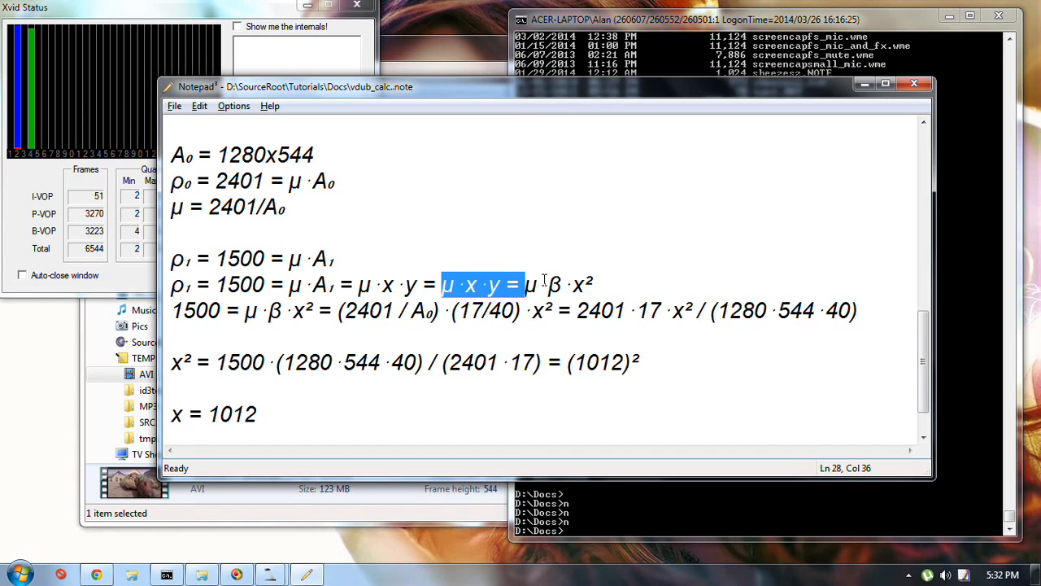
key(Delete)
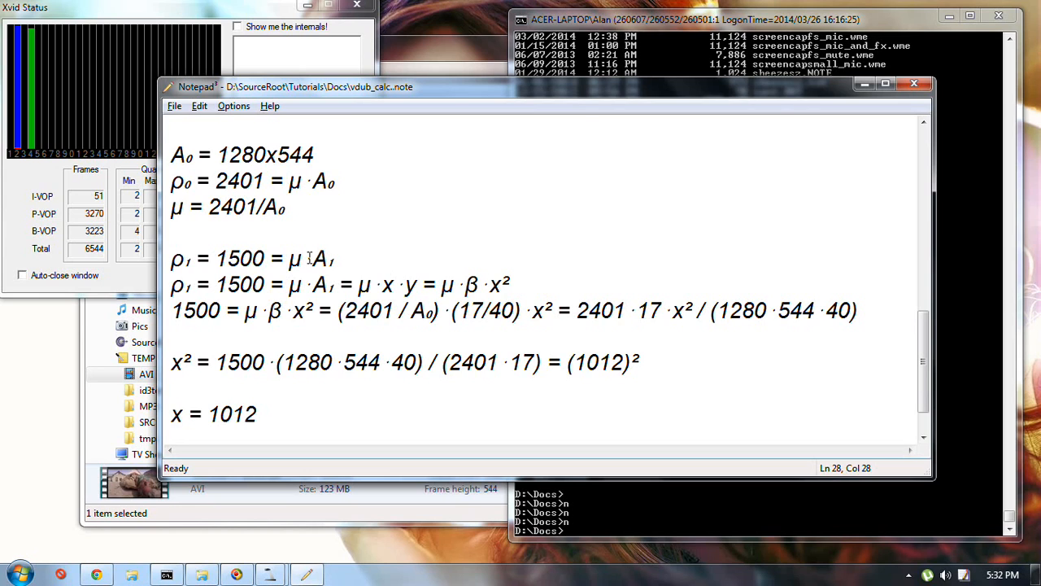
Step: Review the corrected derivation from the data rate formula through the solution for x²
scroll(243, 234, up, 8)
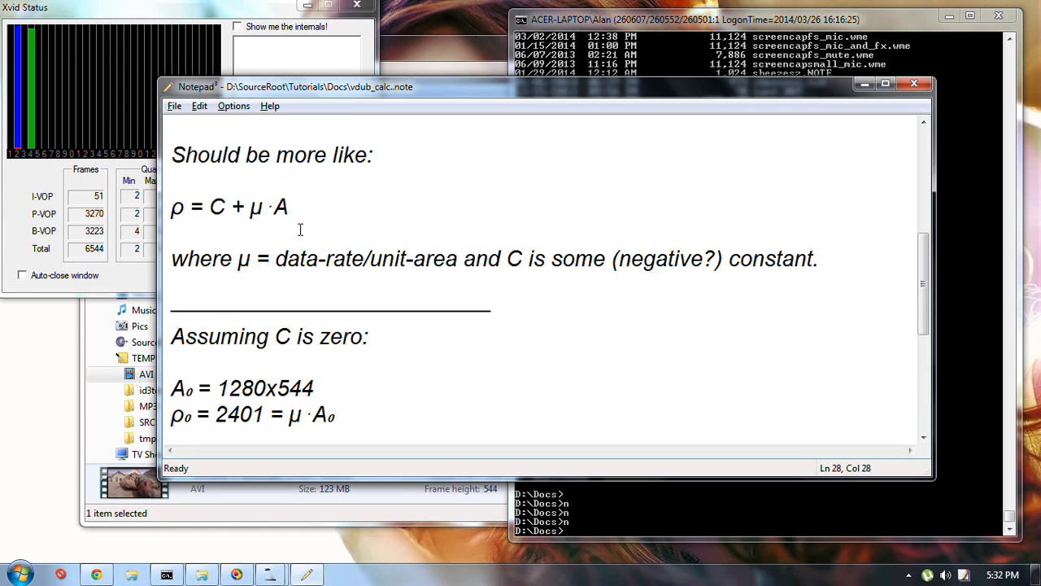
scroll(238, 186, down, 7)
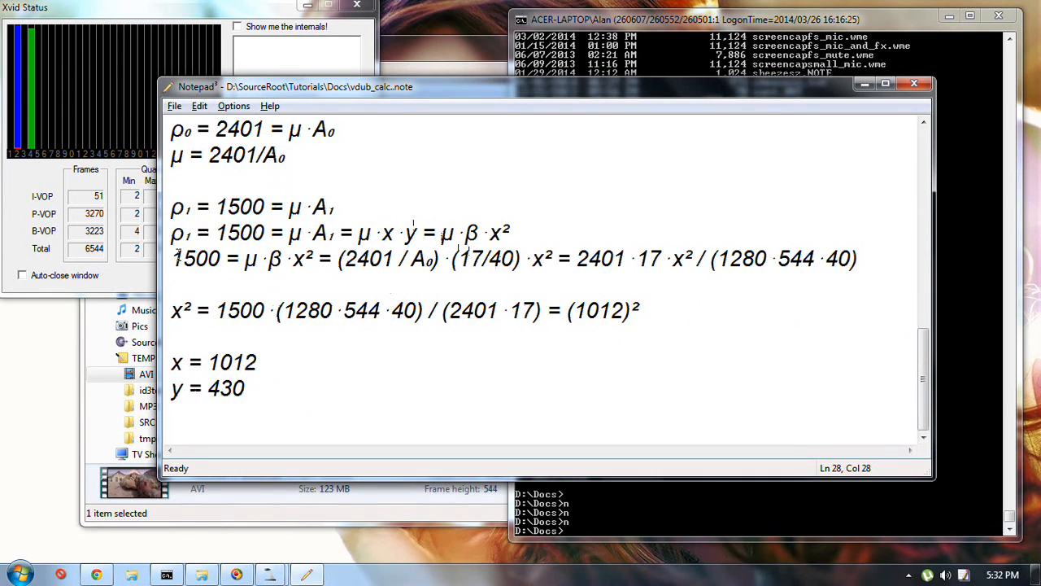
click(181, 259)
click(172, 314)
click(193, 259)
drag(576, 313, 589, 311)
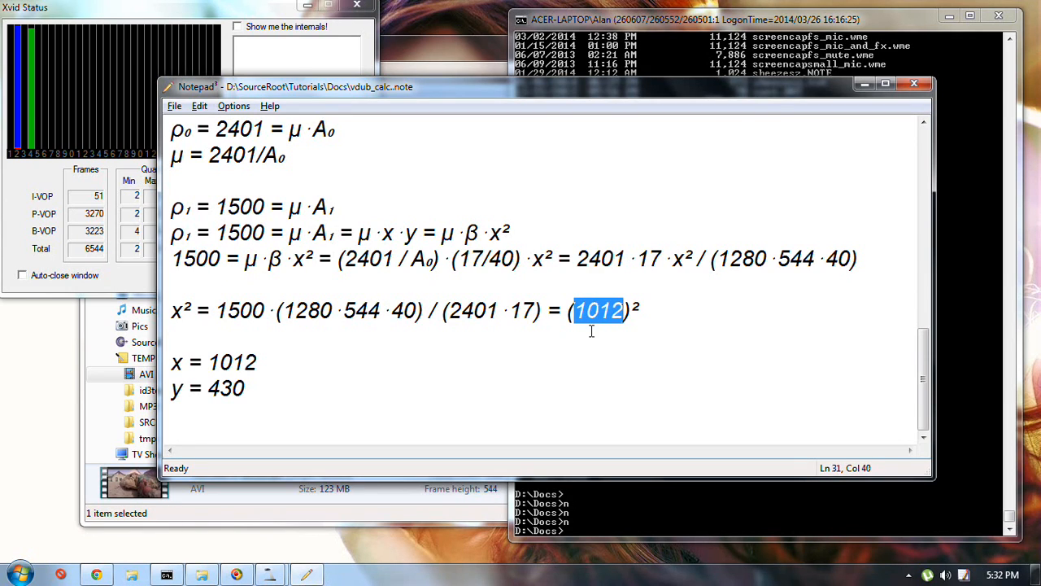
Step: View the details of TAS.29975-36520.1012x430.avi in Windows Explorer and compare its frame size with x and y in the note
click(396, 509)
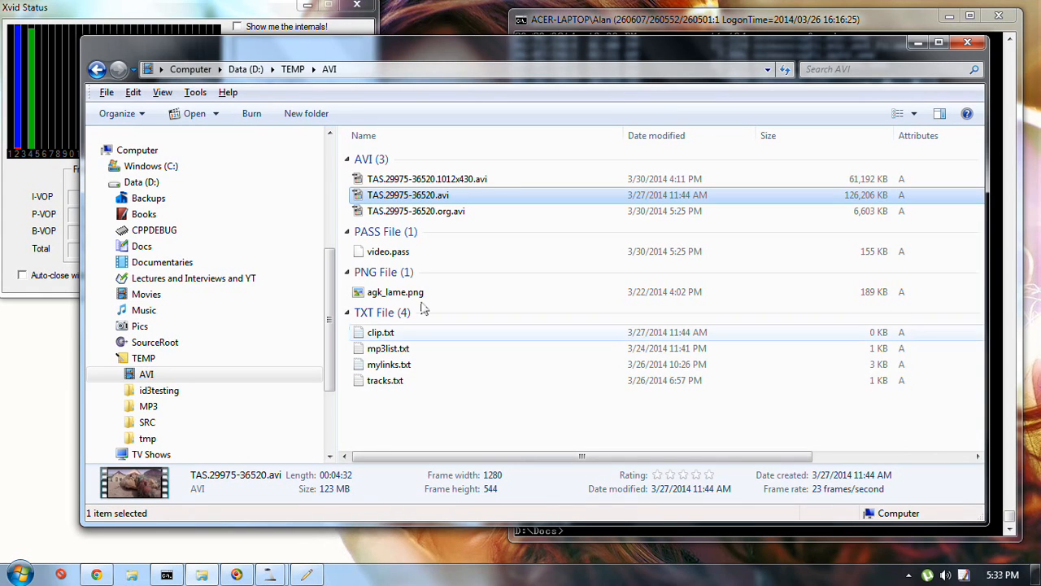
click(483, 181)
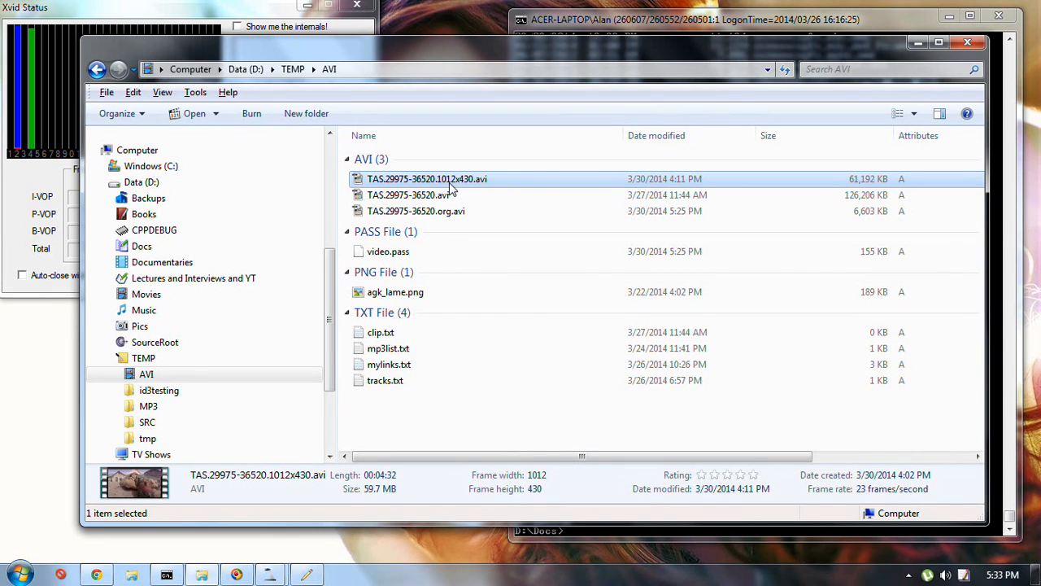
key(alt+Tab)
click(269, 388)
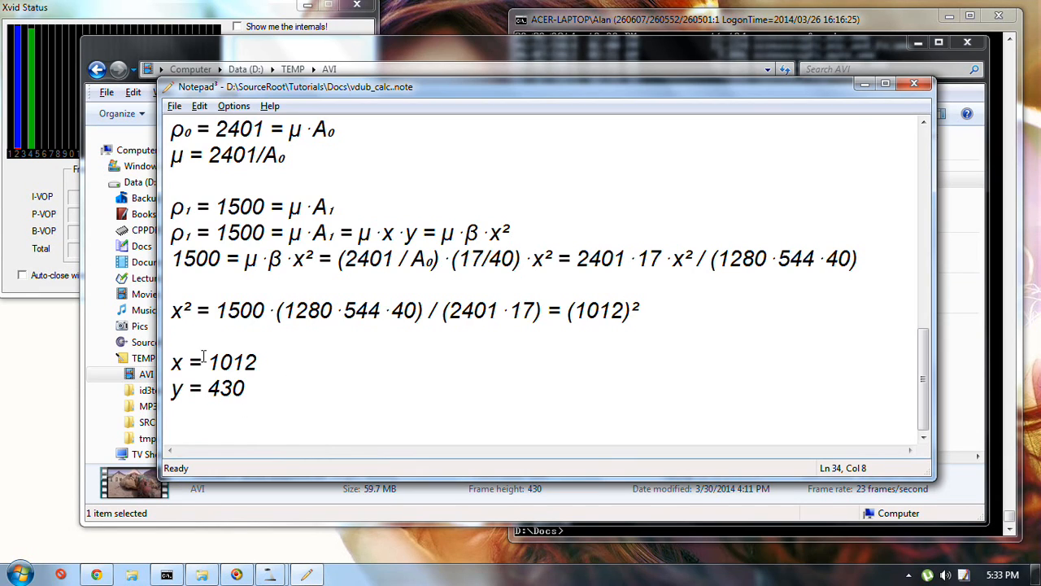
click(244, 361)
click(237, 388)
click(248, 360)
click(237, 384)
click(244, 362)
click(234, 386)
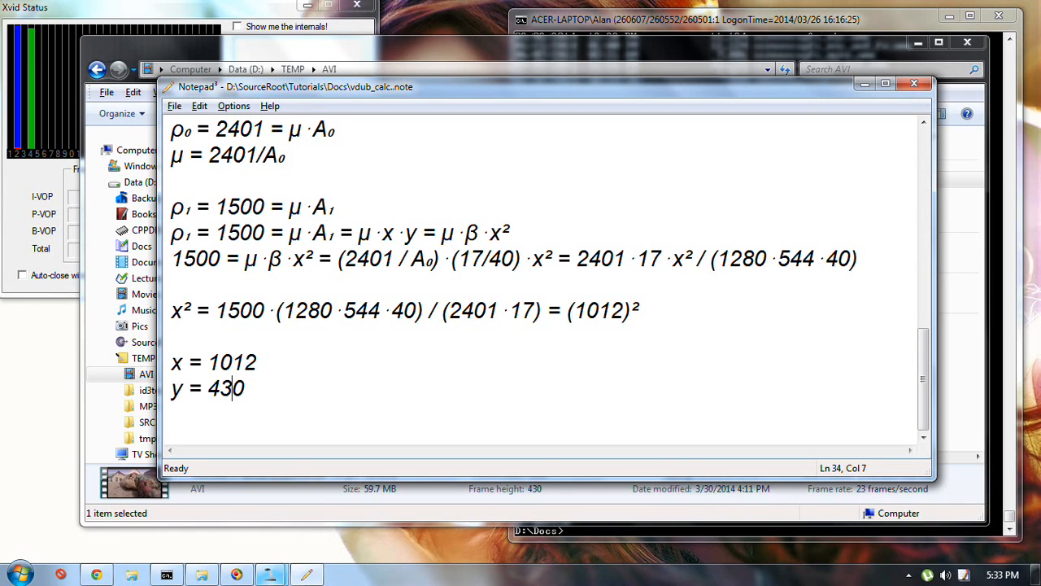
Step: Switch to VirtualDub and open the video filter list for TAS.29975-36520.avi
mouse_move(275, 576)
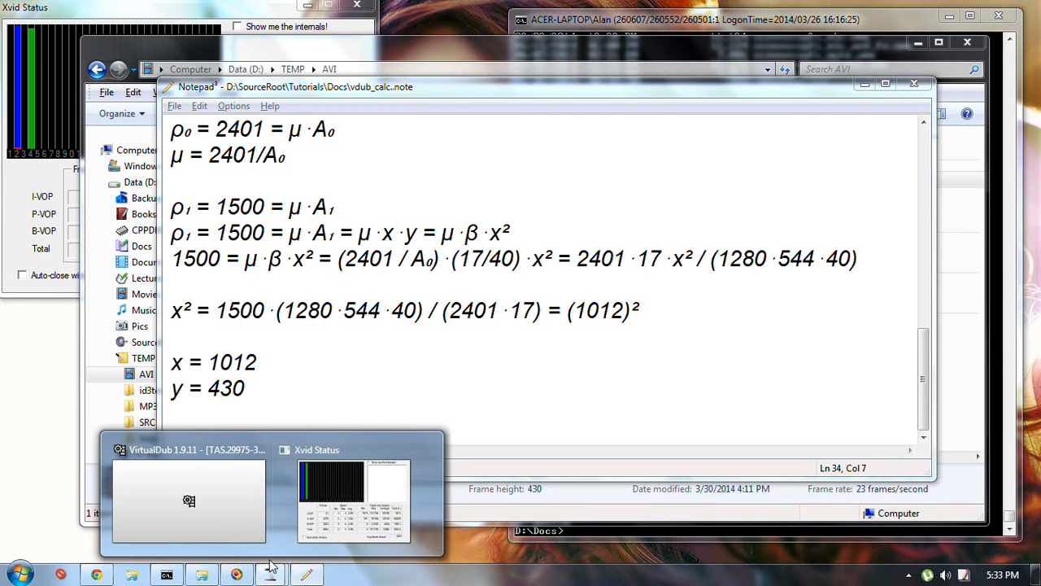
click(196, 525)
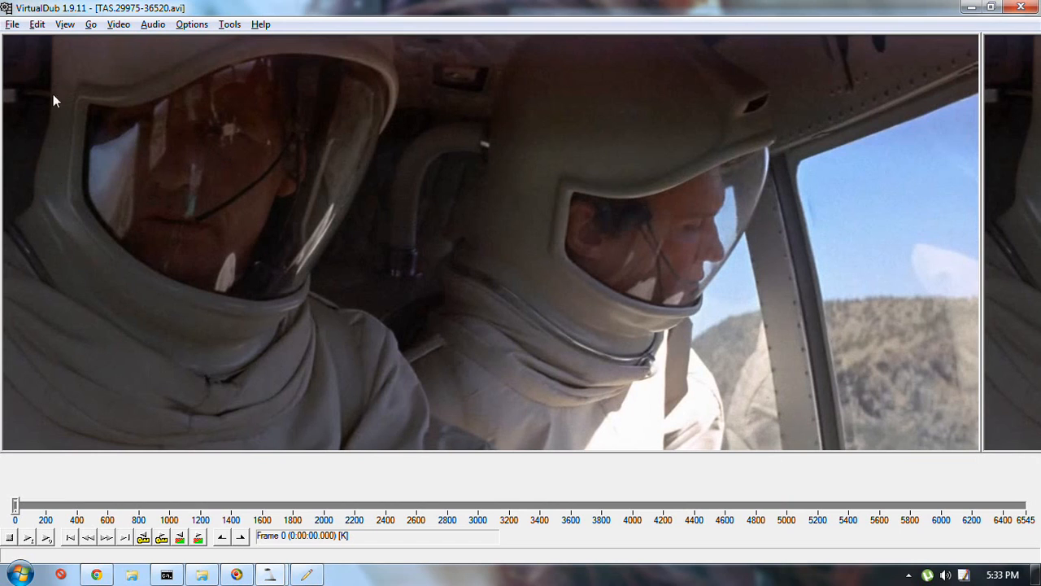
click(119, 25)
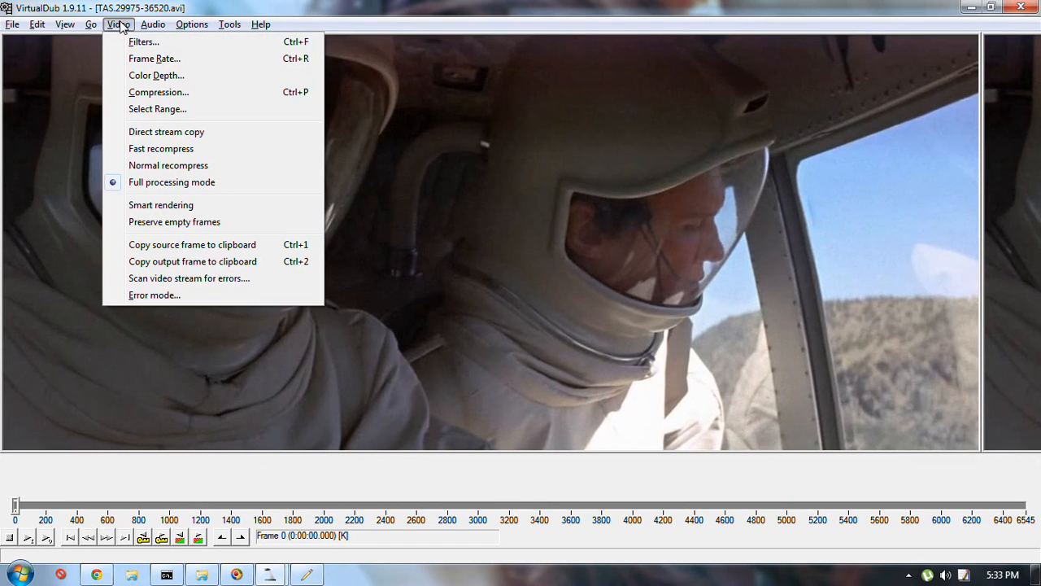
click(140, 41)
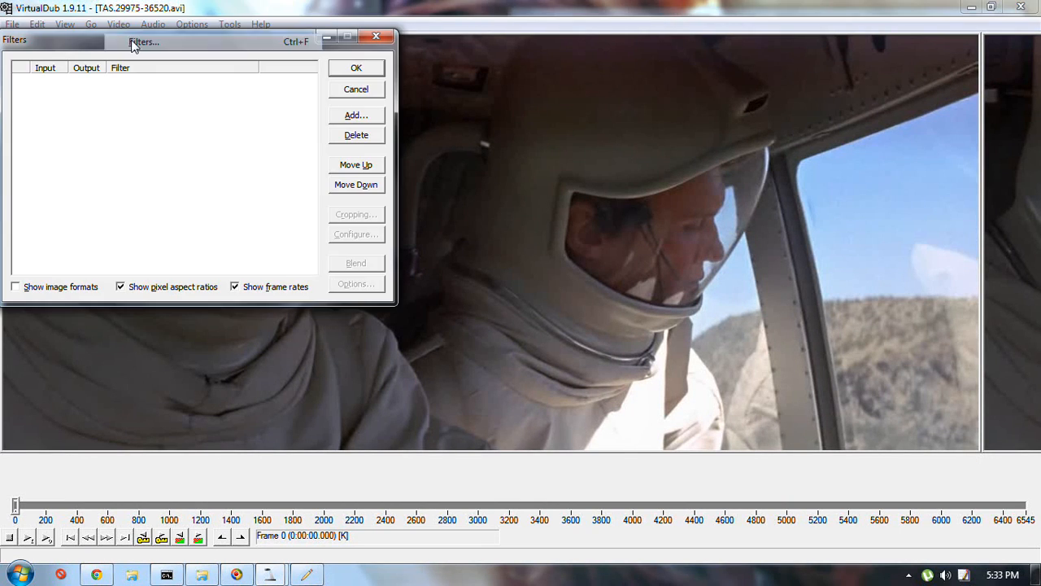
click(345, 120)
key(r)
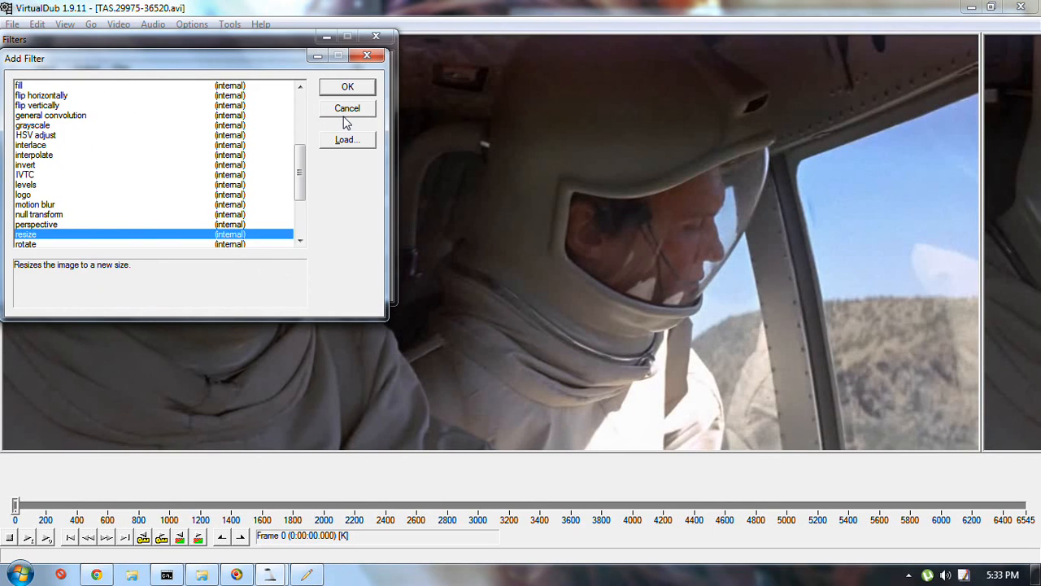
key(Return)
drag(237, 99, 91, 99)
text(102)
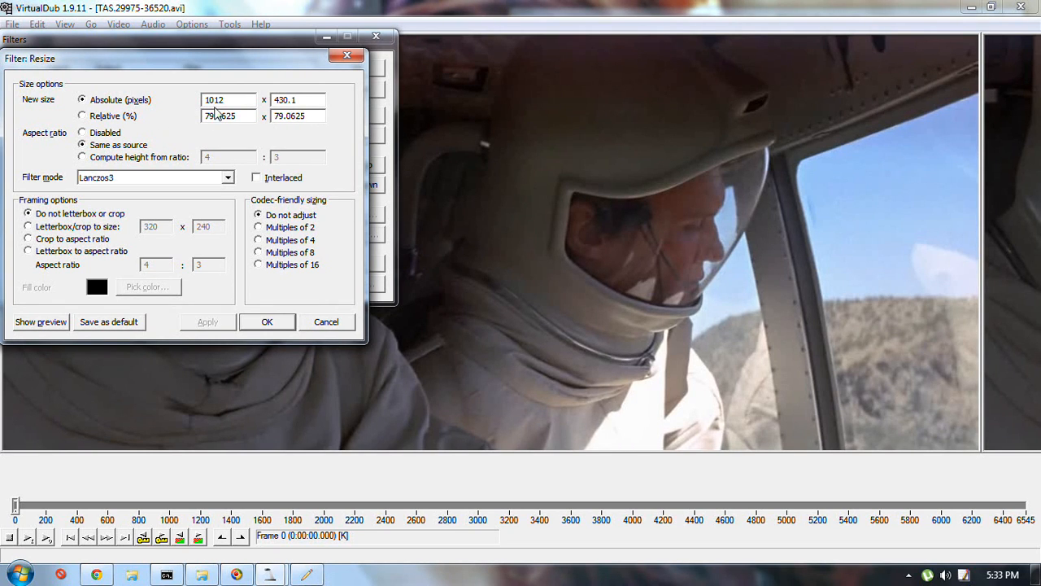
key(BackSpace)
text(0)
text(1246)
click(342, 324)
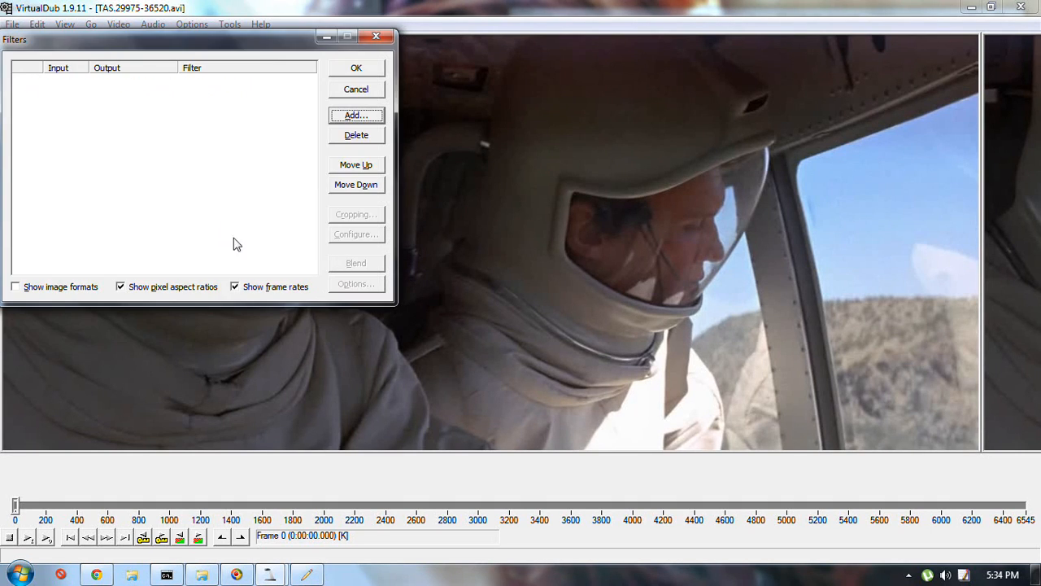
Step: Add a resize filter with a width of 1012 pixels, keeping the source aspect ratio, and apply the filter list
click(364, 119)
key(r)
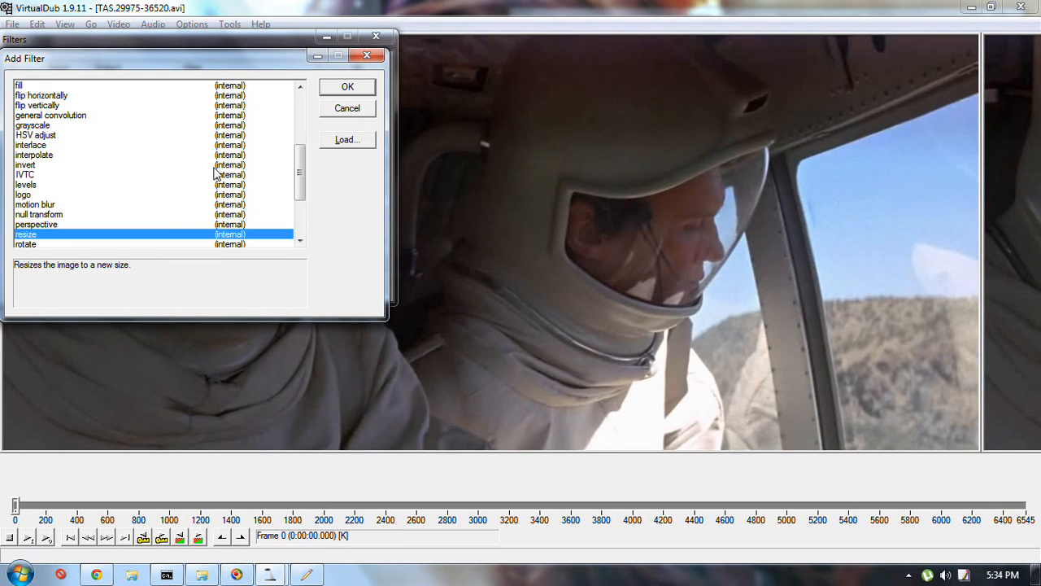
click(348, 87)
text(1012)
key(Return)
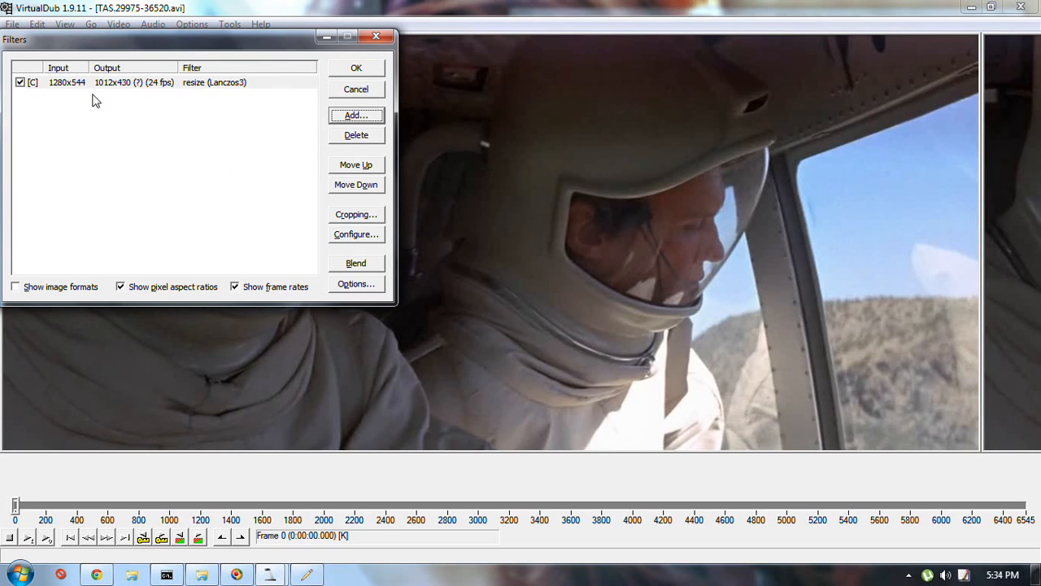
click(358, 71)
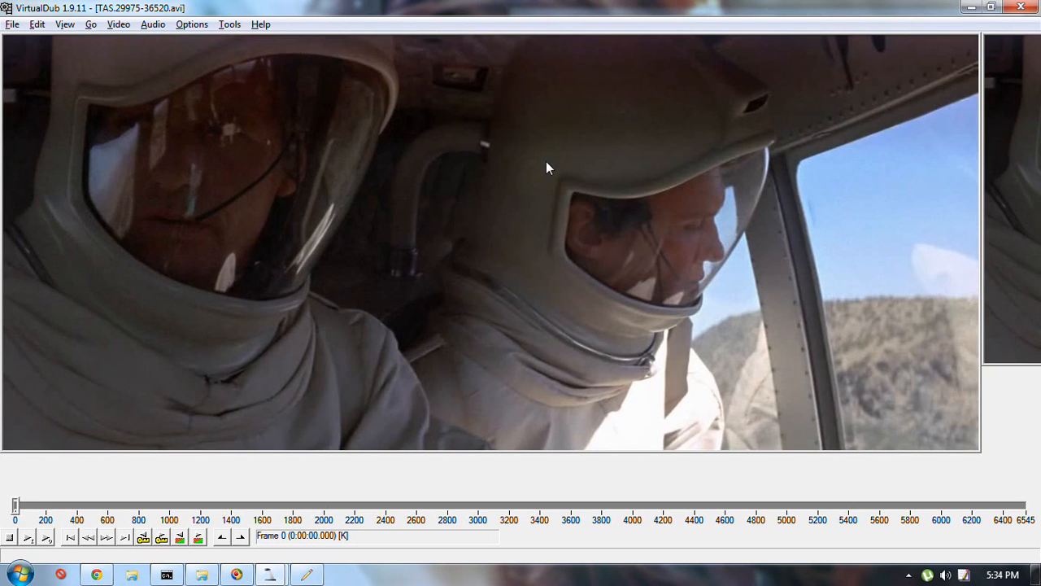
Step: Preview the source frame at 50% zoom beside the resized output, and return it to 100%
right_click(452, 240)
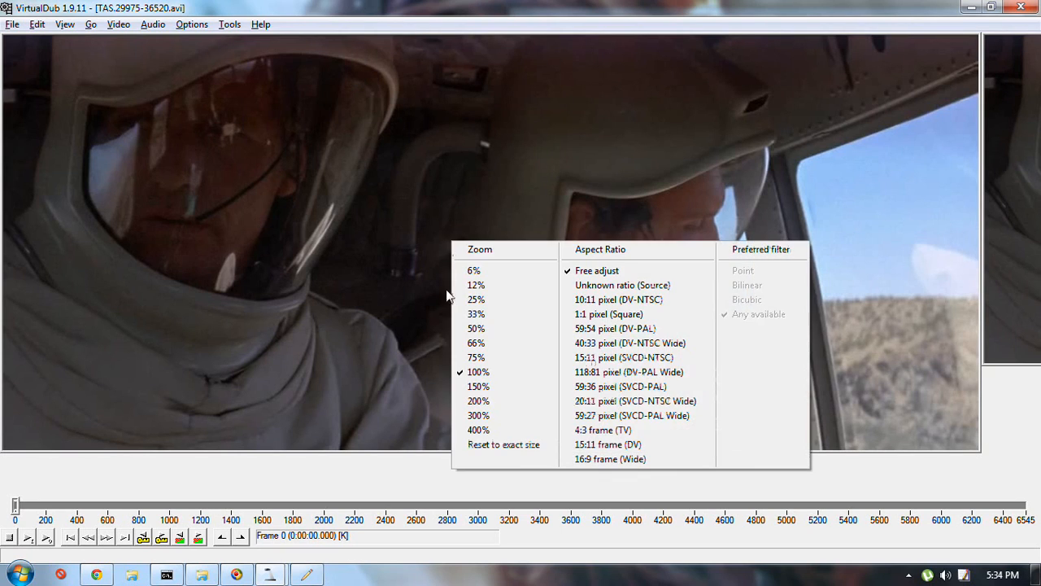
click(481, 332)
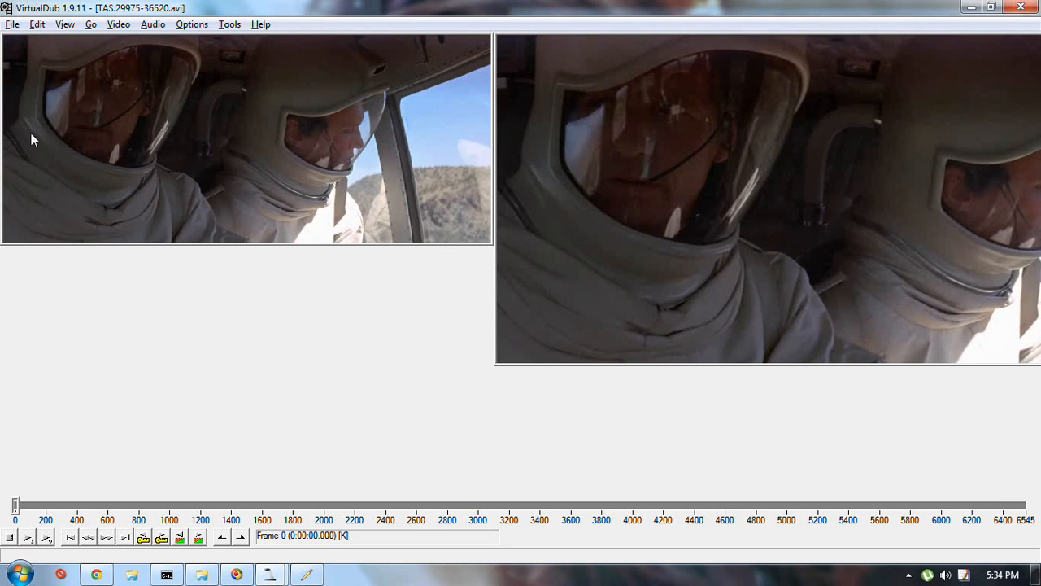
right_click(240, 131)
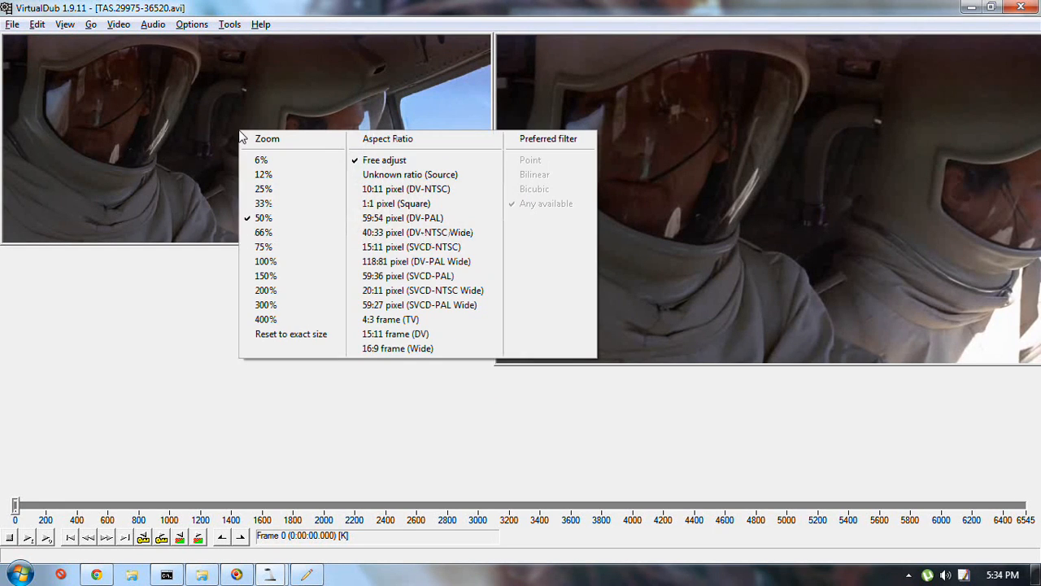
click(284, 264)
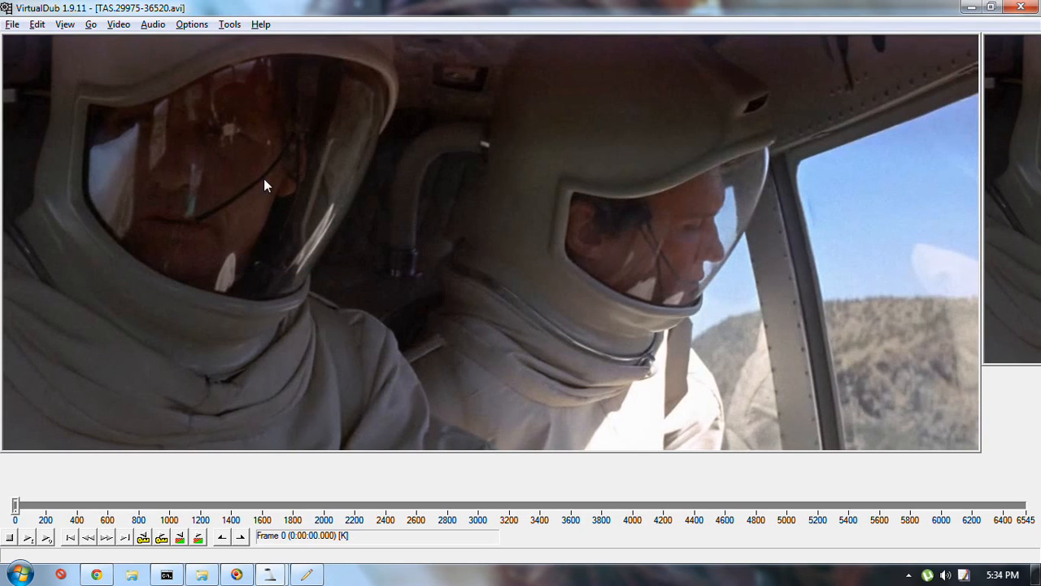
Step: Check that the Xvid MPEG-4 Codec is configured for Twopass - 1st pass, and accept the compression settings
click(119, 25)
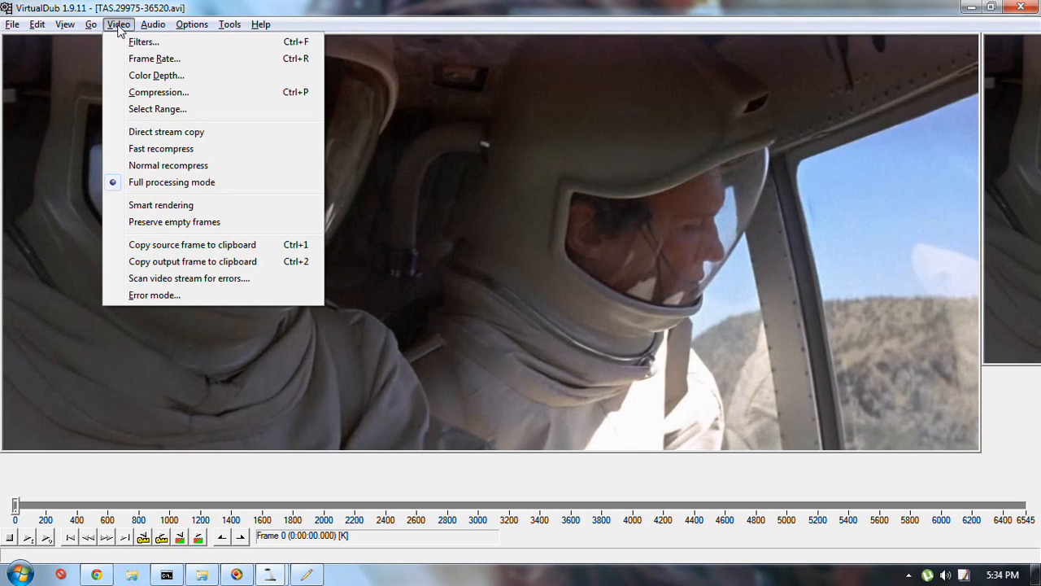
click(155, 92)
click(306, 202)
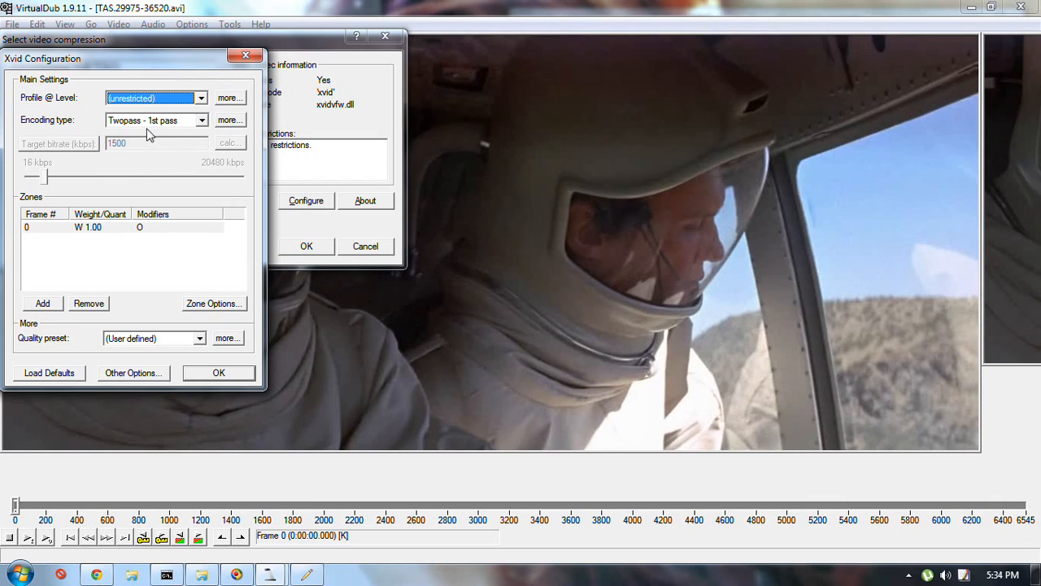
click(219, 375)
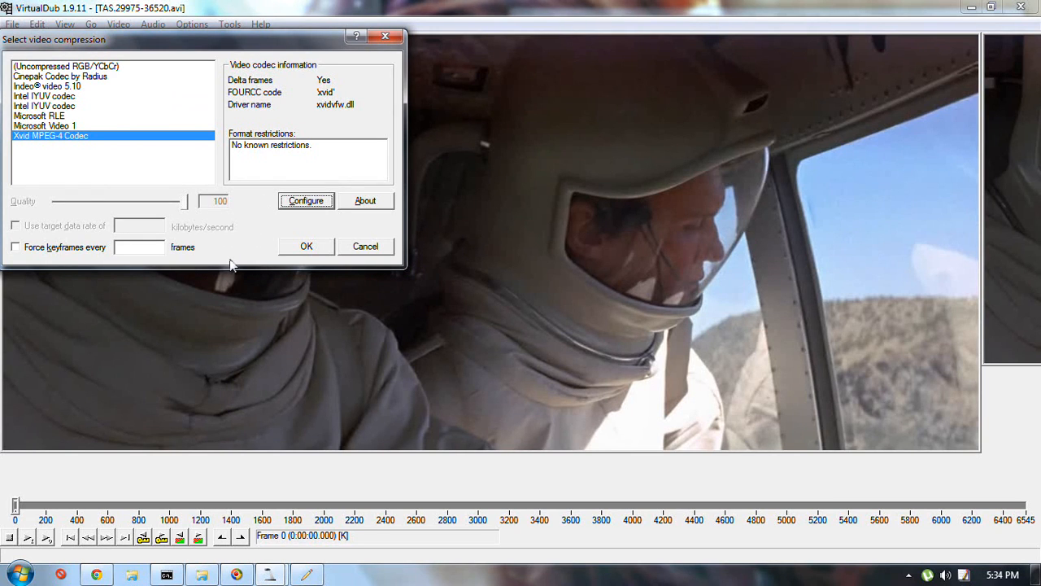
click(314, 250)
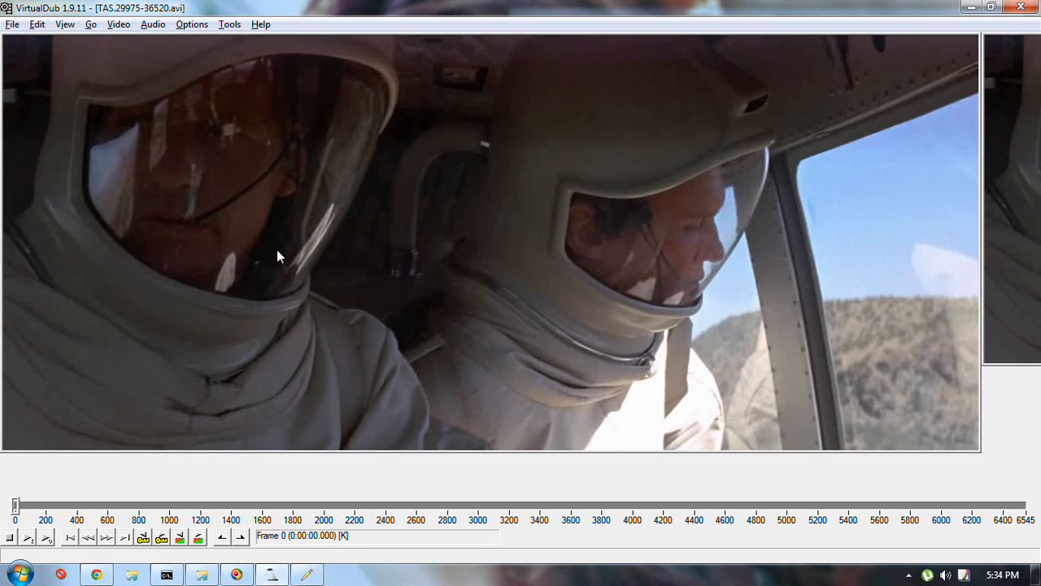
Step: Start the first-pass encode by saving as TAS.29975-36520.1012x430.avi in D:\TEMP\AVI, replacing the existing file
key(F7)
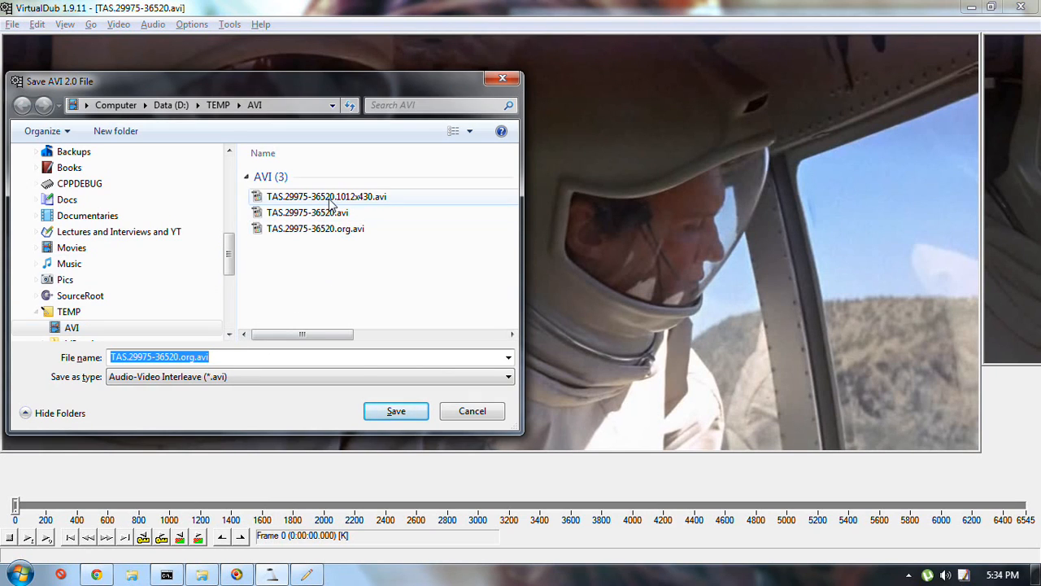
click(370, 202)
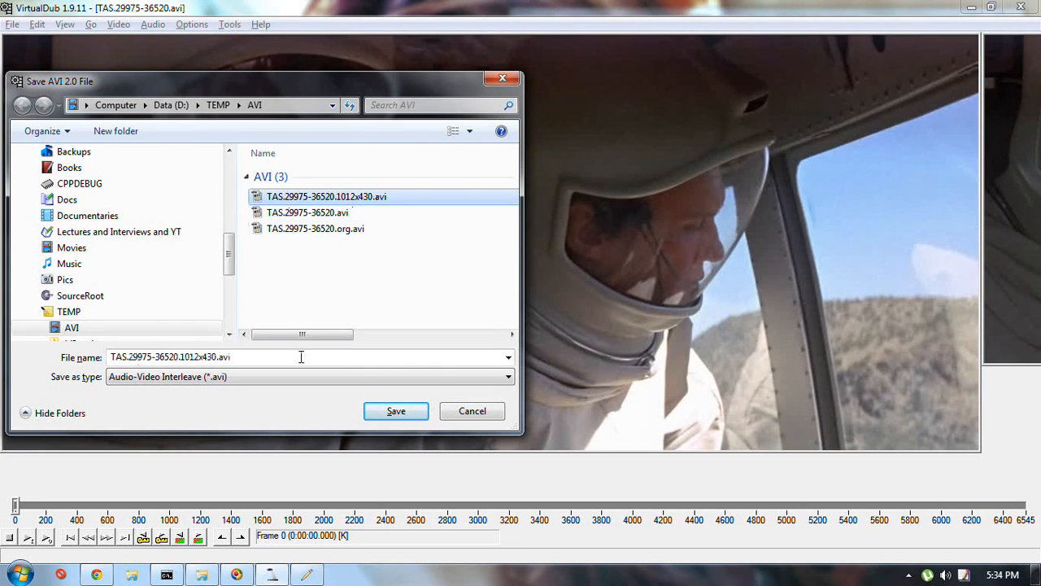
click(397, 412)
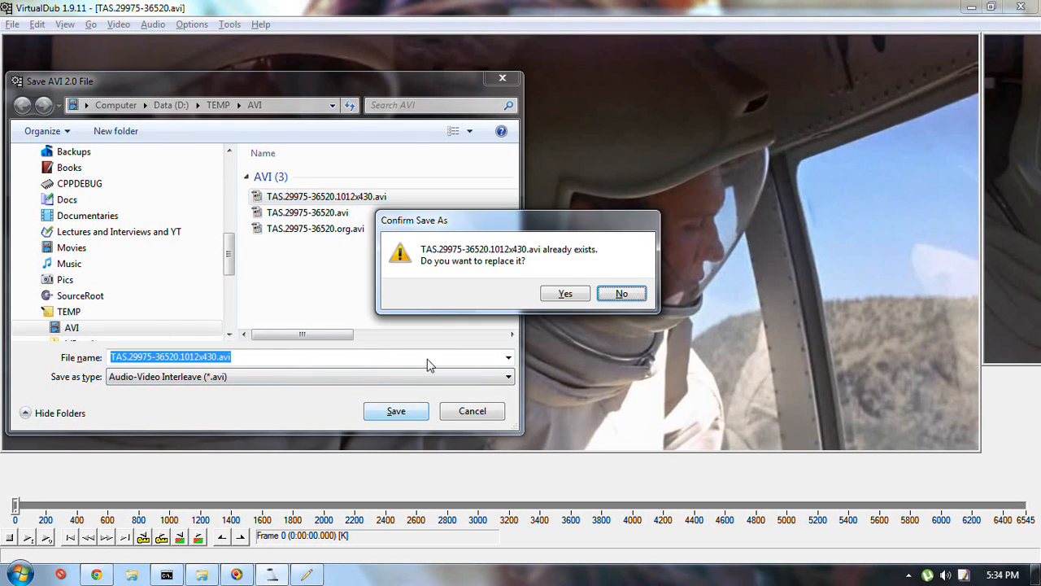
click(564, 293)
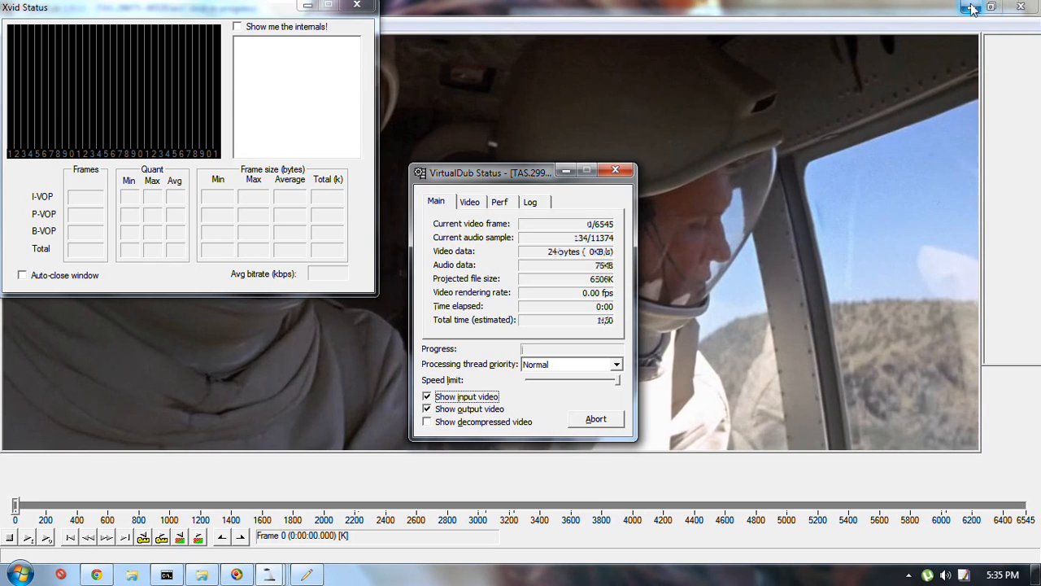
Step: Minimize VirtualDub and send the running encode to the system tray with Send App To Systray
click(972, 7)
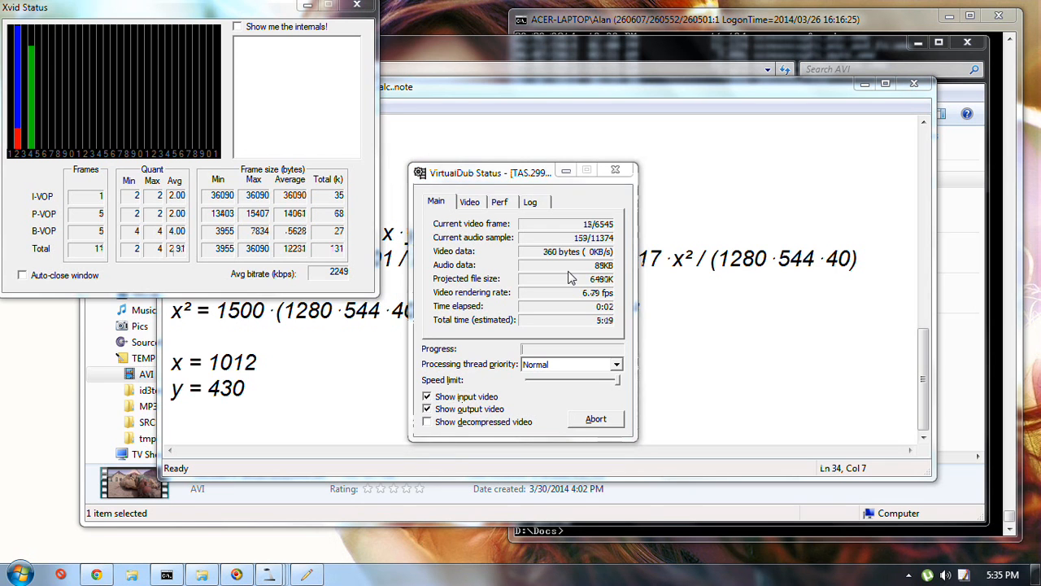
key(ctrl+alt+s)
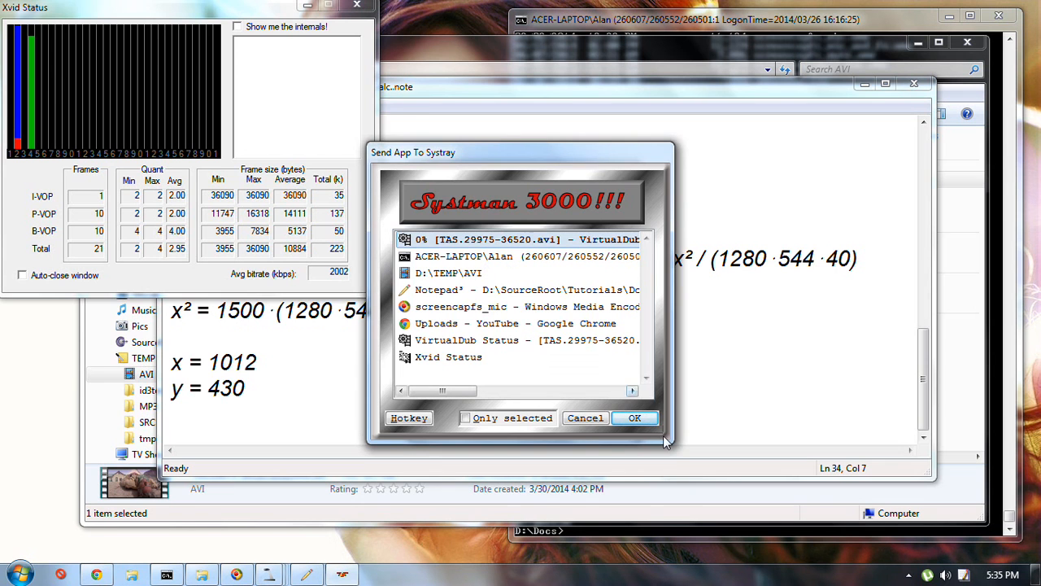
click(634, 418)
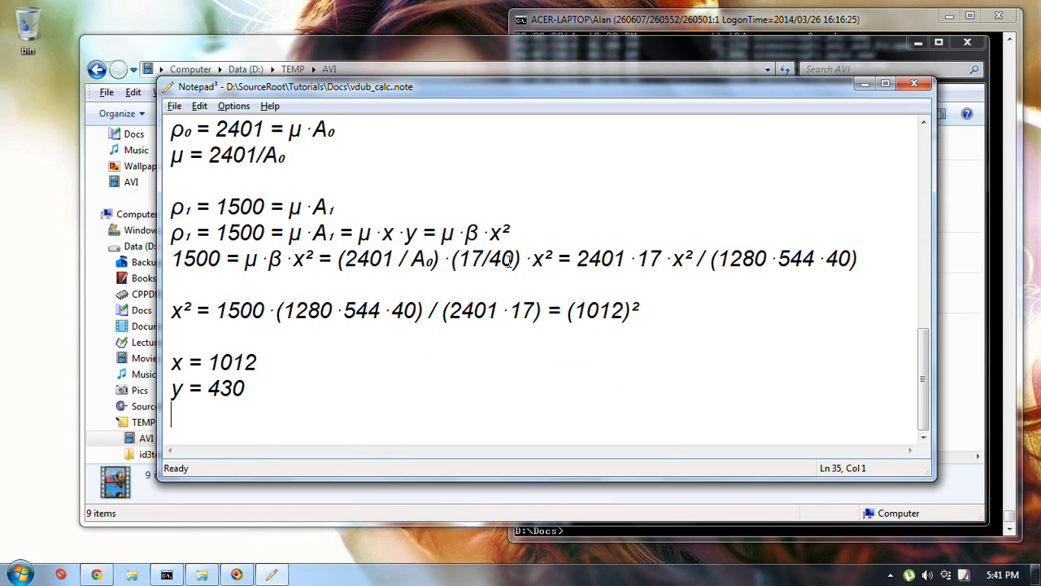
Step: Restore the encode from the system tray and check the average bitrate in Xvid Status
mouse_move(946, 581)
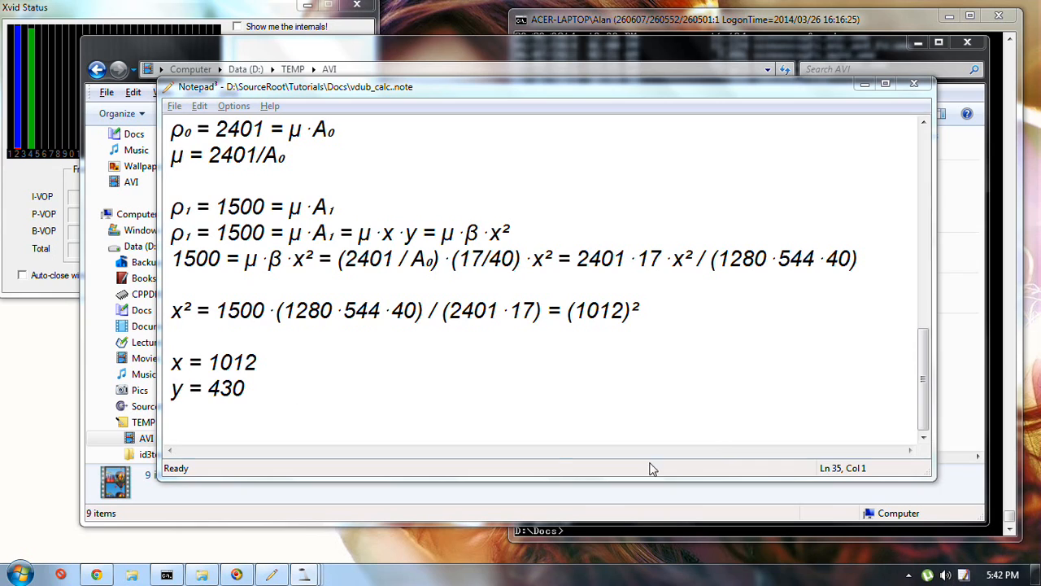
click(180, 6)
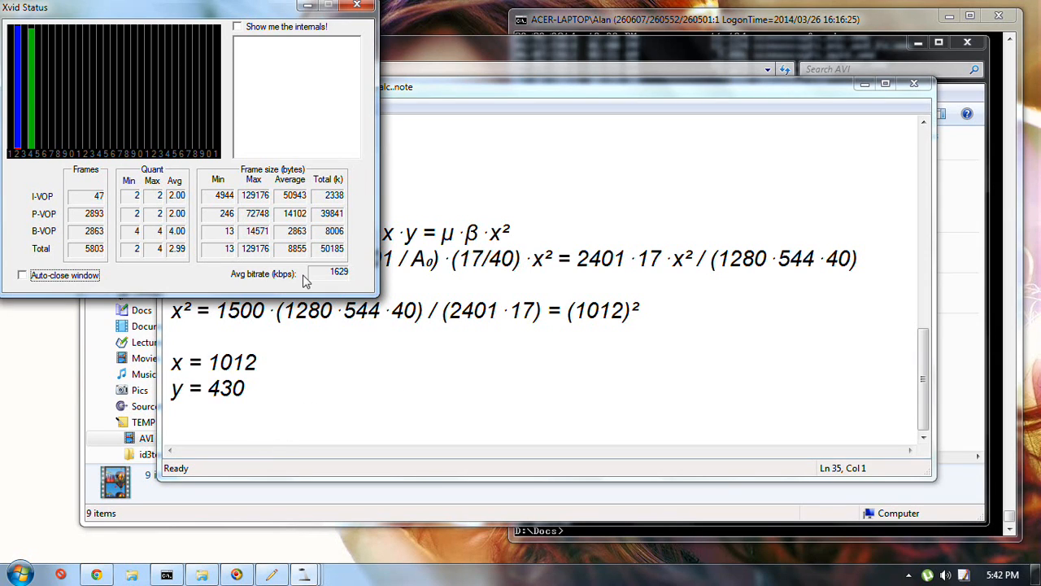
Step: Switch to the command prompt and calculate 100/15 with the 2dec command
click(617, 24)
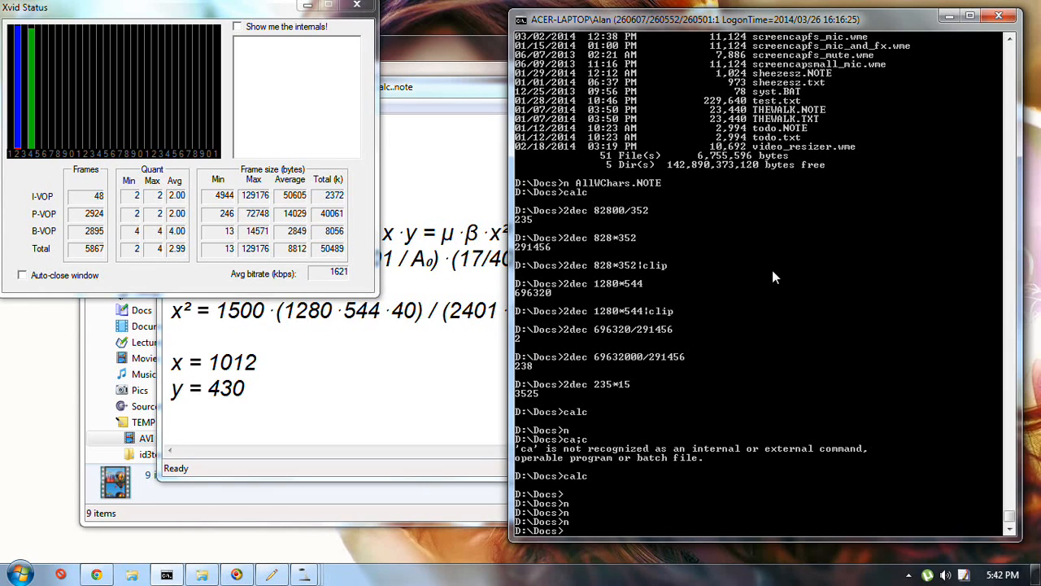
text(2dec)
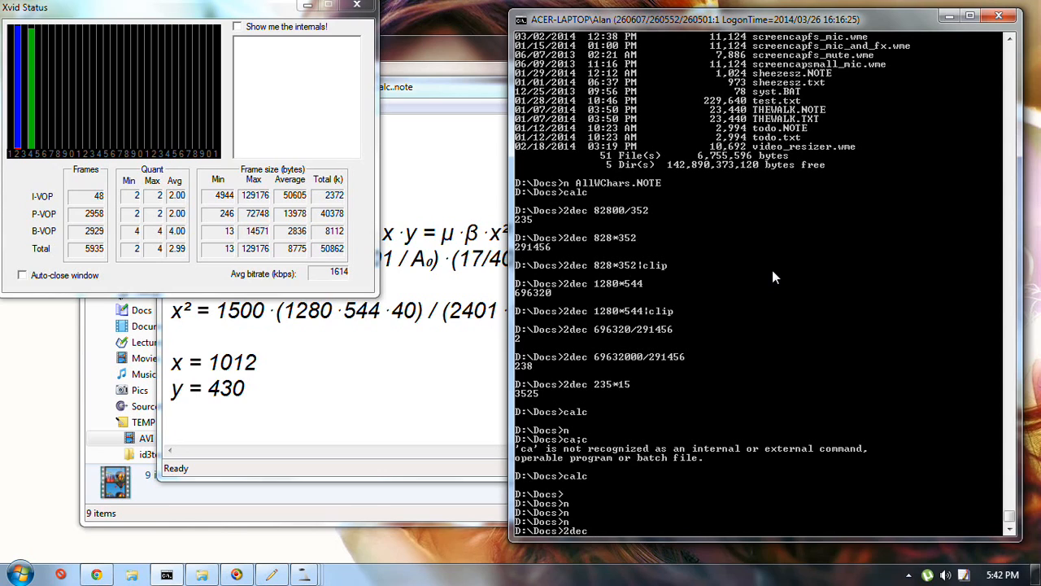
text(00/1500)
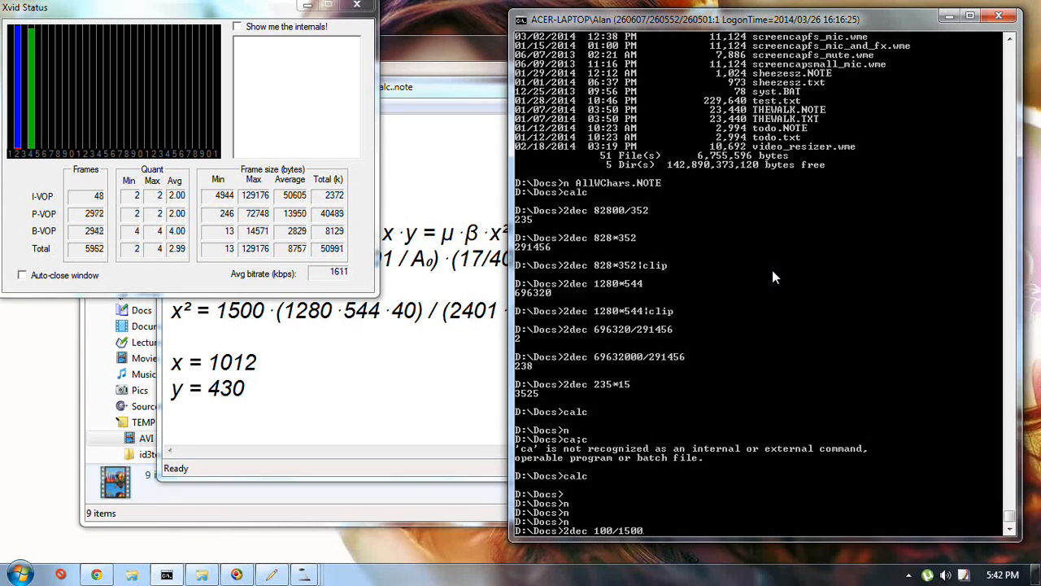
key(BackSpace)
key(BackSpace)
key(BackSpace)
key(BackSpace)
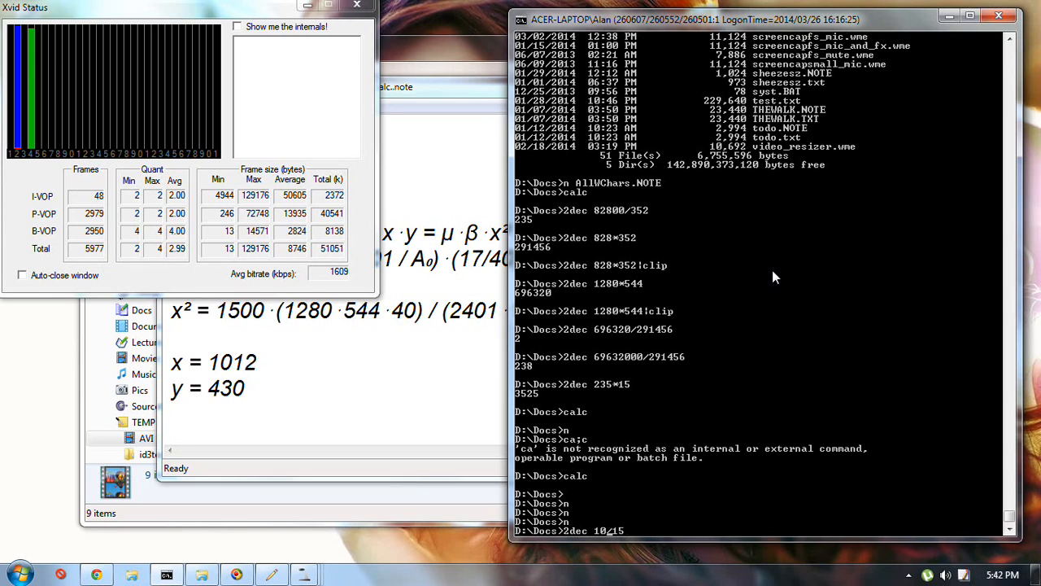
text(00)
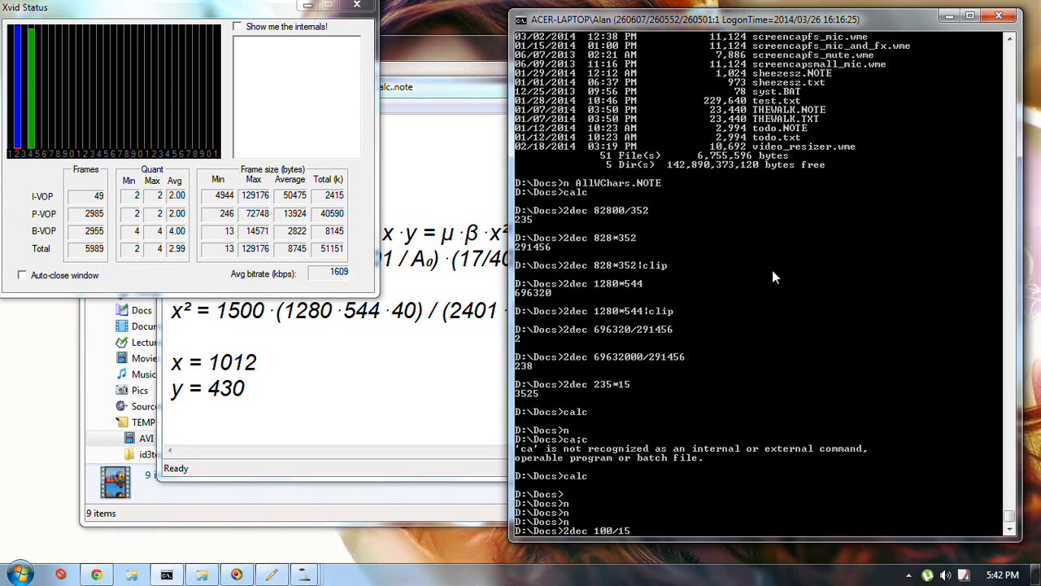
key(Return)
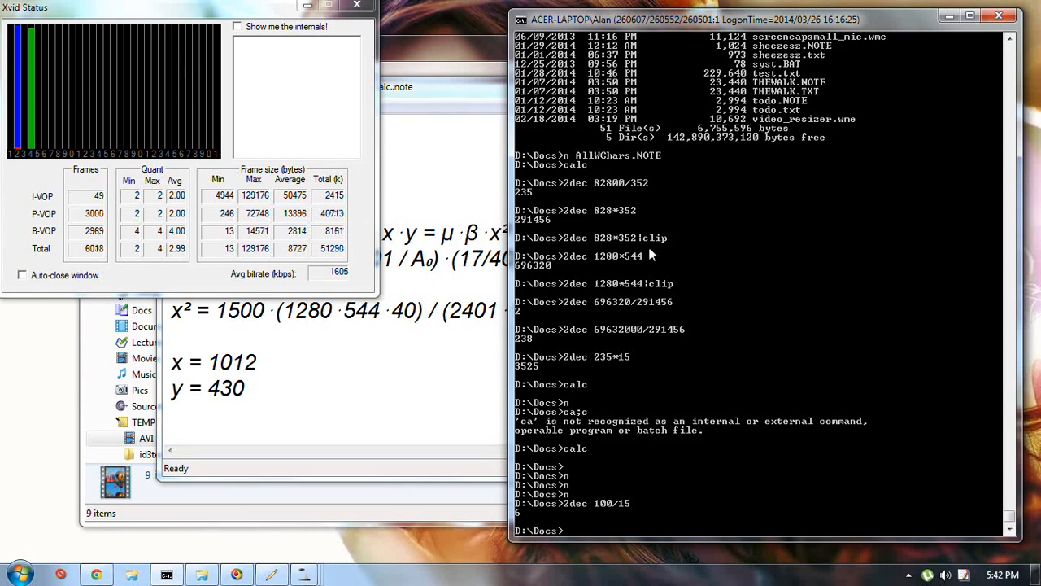
Step: Return to the vdub_calc note and review the data rate formula ρ = C + μ · A
click(385, 382)
scroll(374, 358, up, 4)
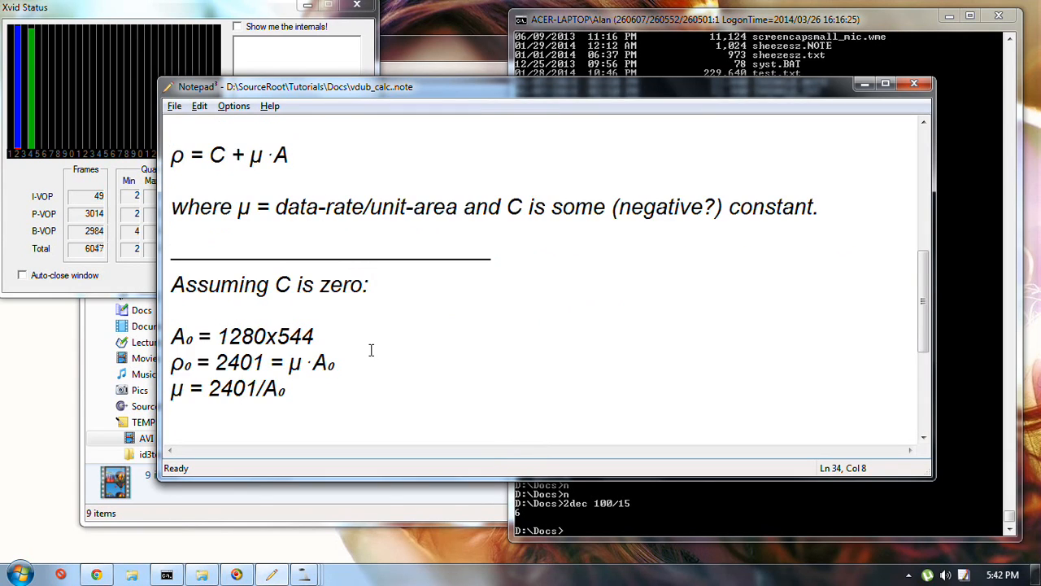
scroll(365, 332, up, 1)
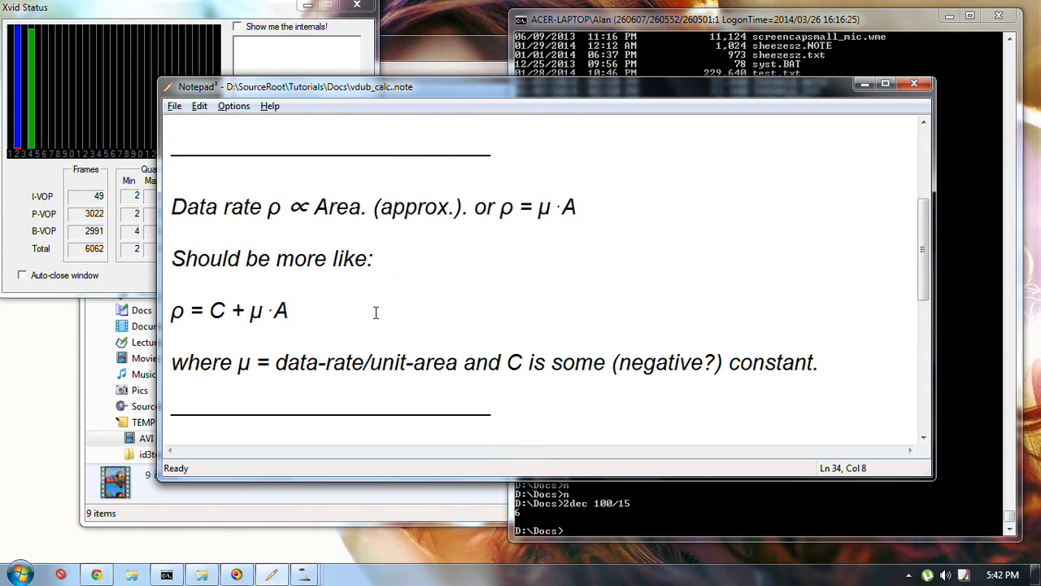
Step: Examine the constant C and the μ · A term of the data rate formula in the note, dismissing the download notification
double_click(220, 310)
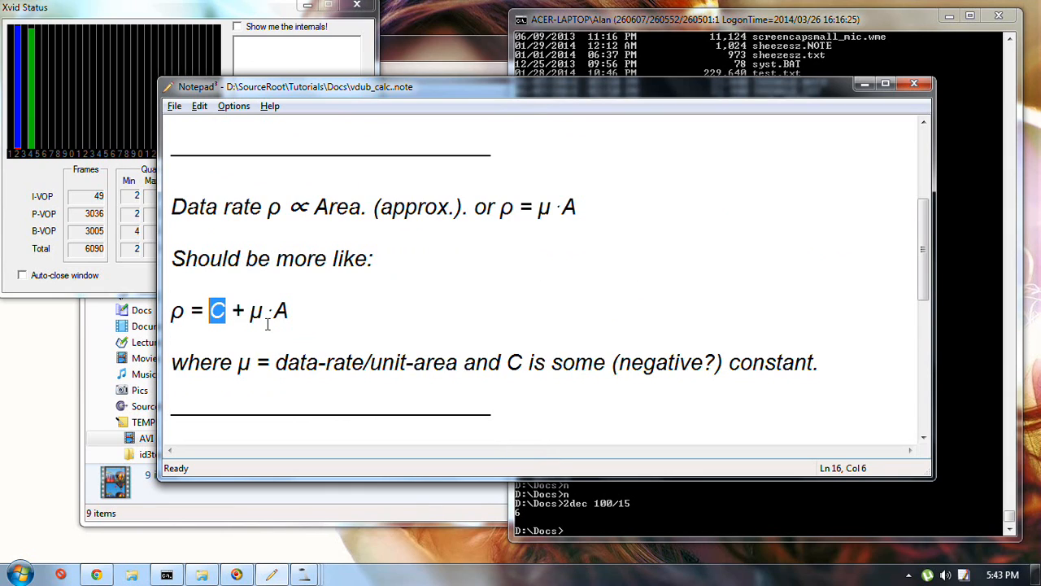
click(322, 319)
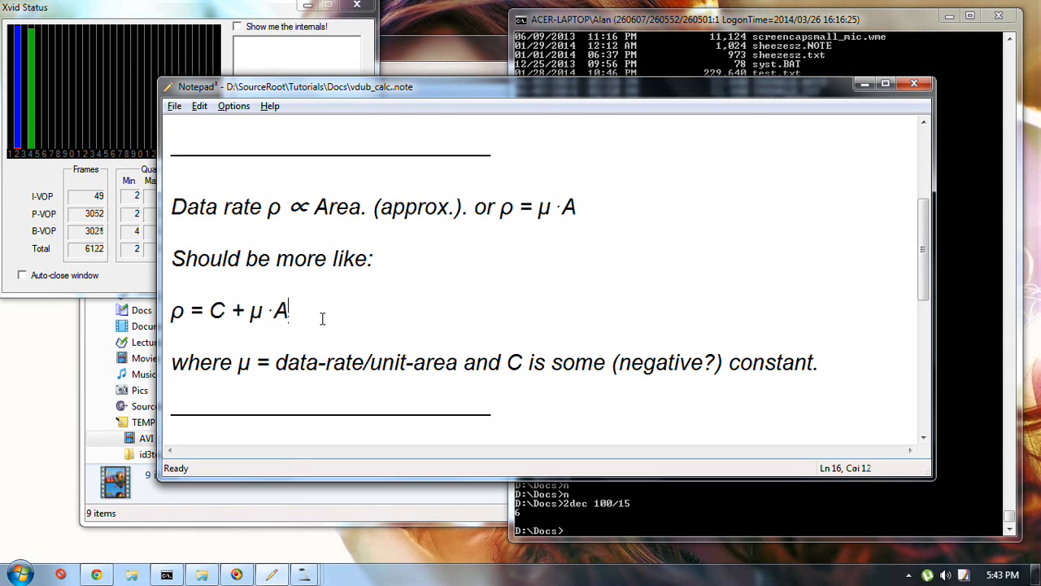
click(230, 315)
click(220, 317)
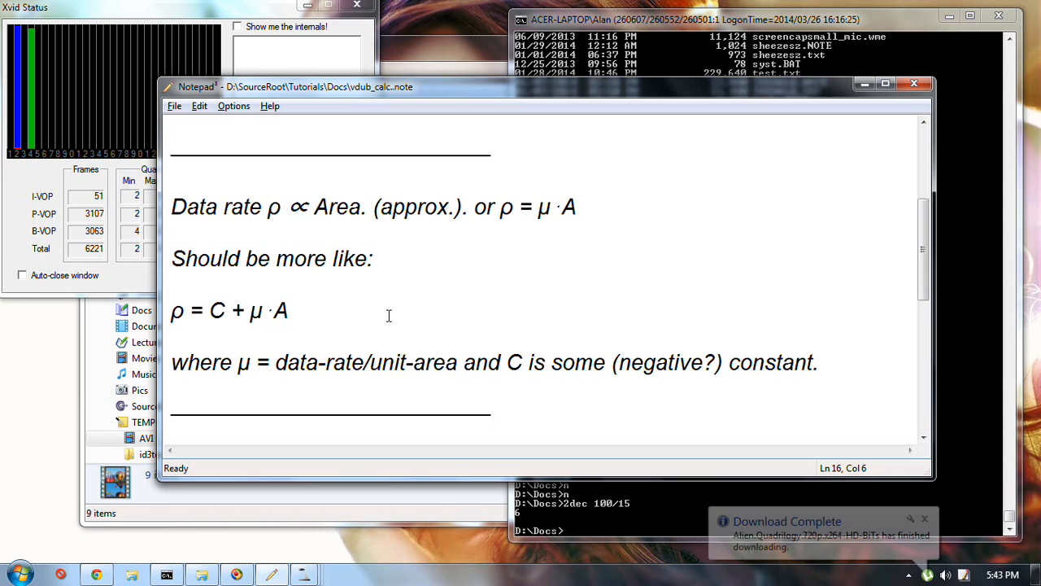
click(925, 519)
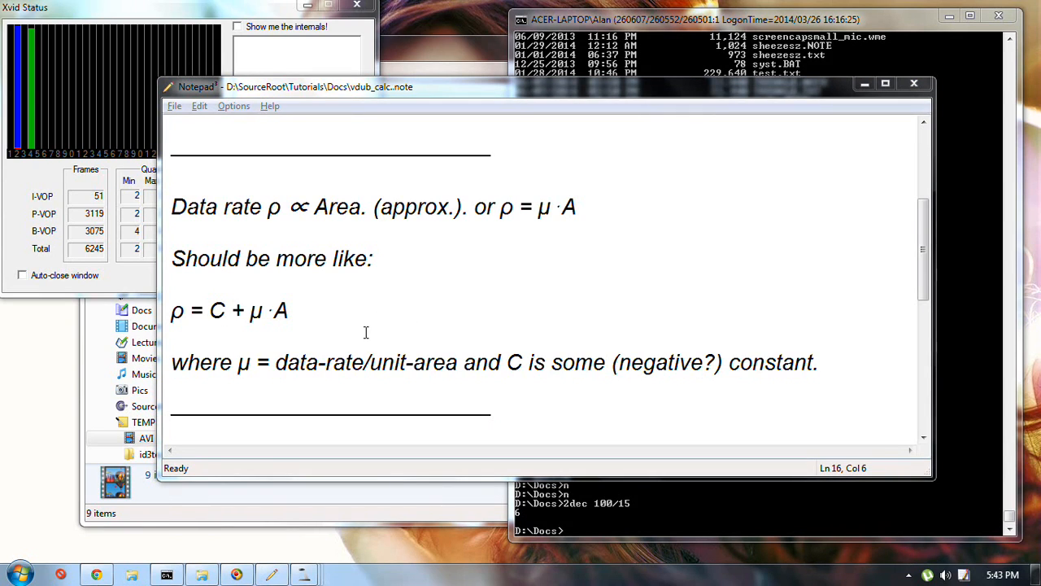
click(325, 314)
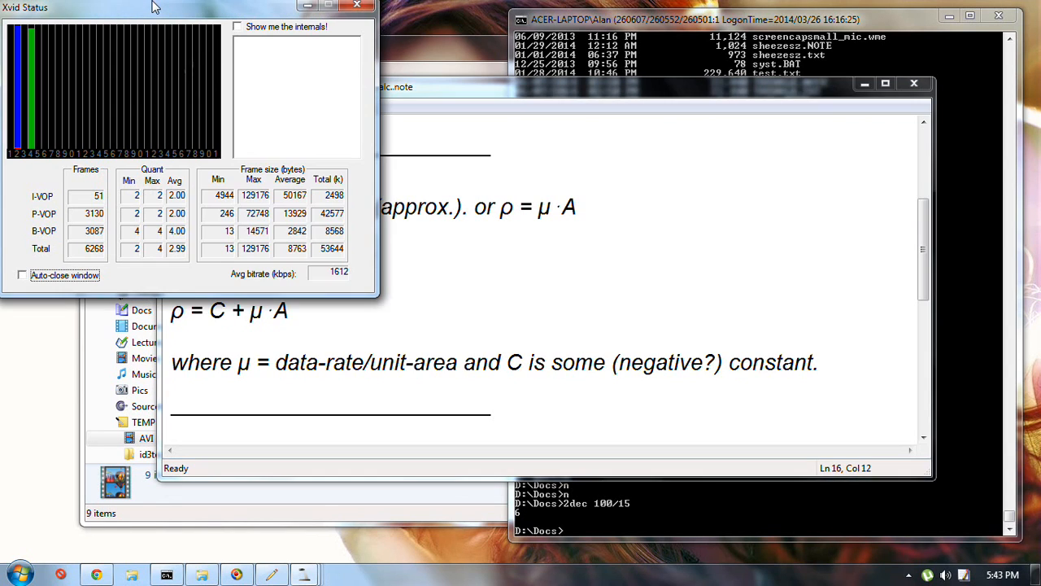
click(328, 335)
click(277, 310)
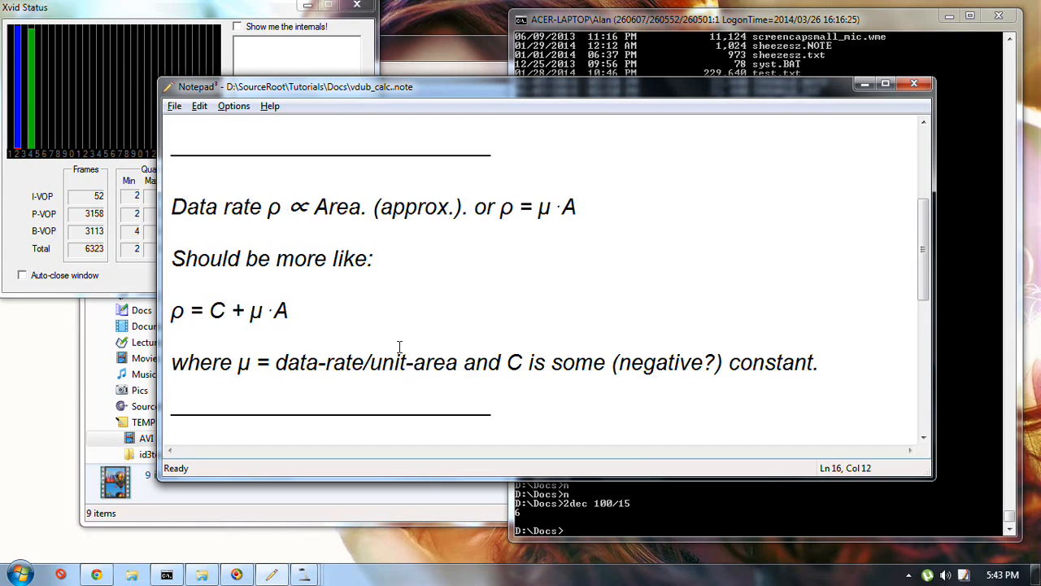
click(228, 310)
Step: Compare the note's 1012 by 430 calculation and its assumption that C is zero with the average bitrate in Xvid Status
scroll(437, 329, down, 5)
scroll(411, 348, down, 1)
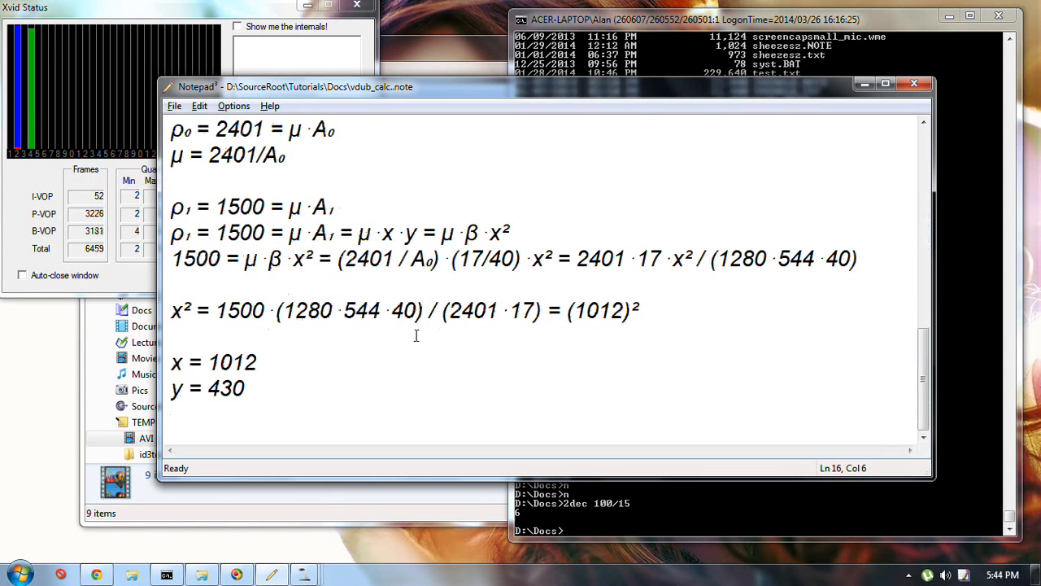
click(203, 7)
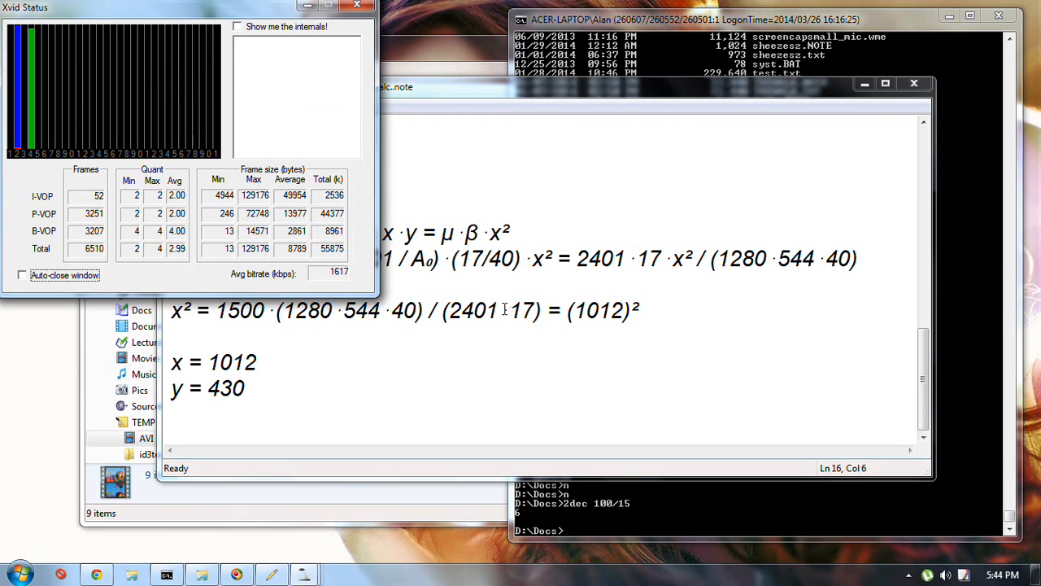
click(403, 372)
scroll(403, 358, up, 5)
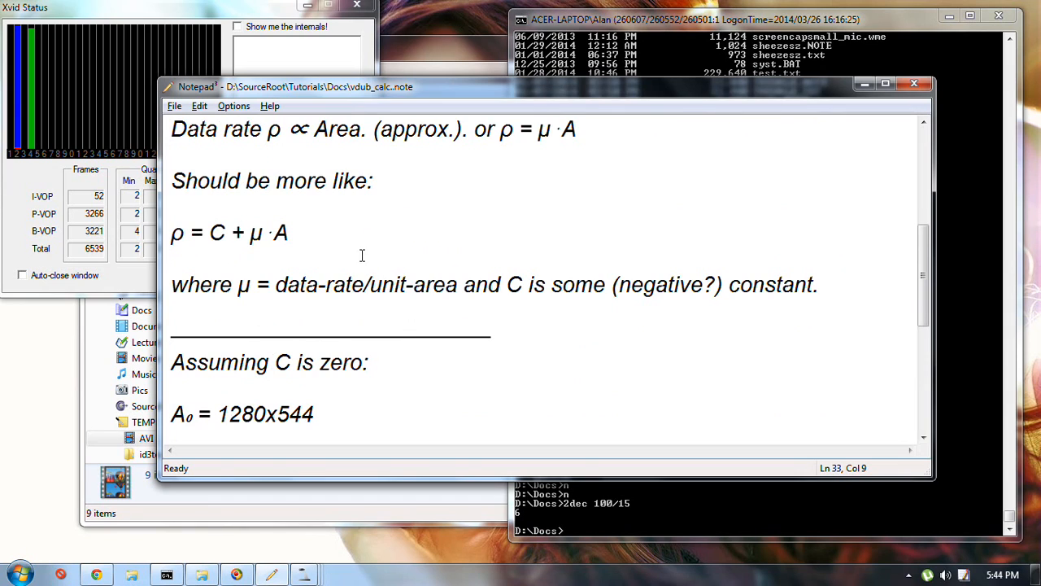
click(252, 6)
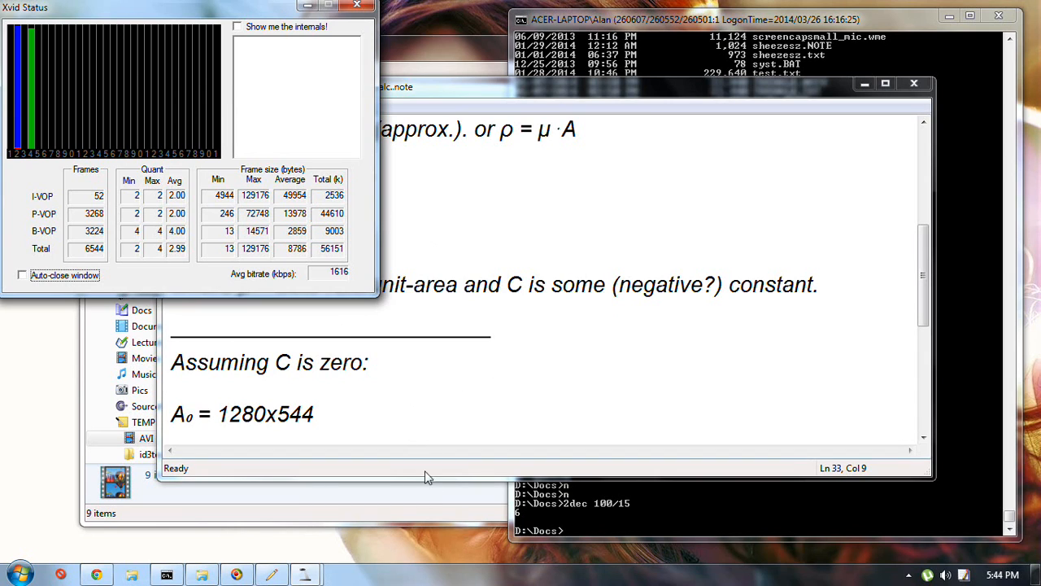
Step: Bring up VirtualDub, then check the details of TAS.29975-36520.1012x430.avi and video.pass in the AVI folder
click(305, 574)
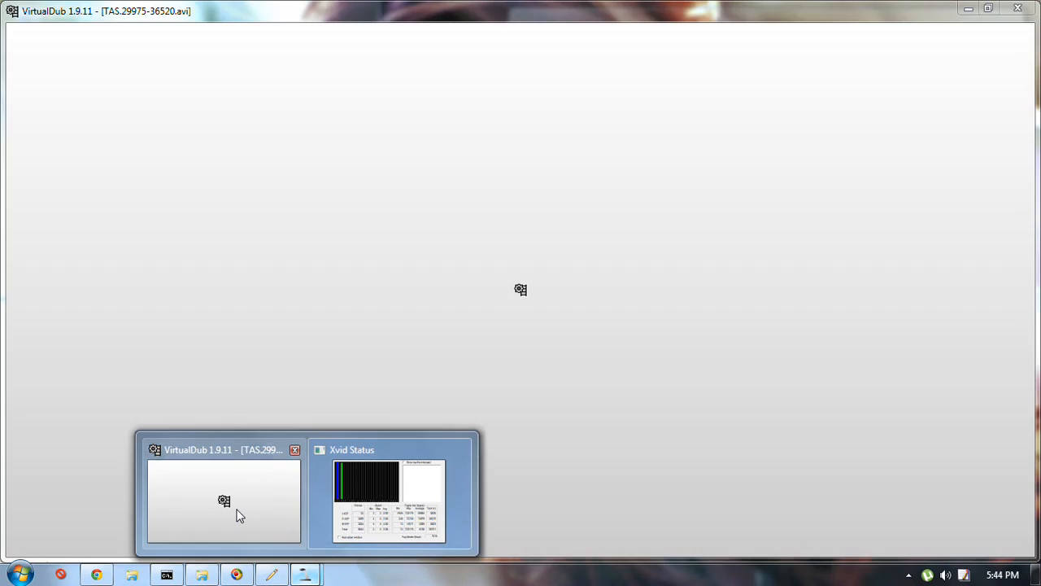
click(240, 515)
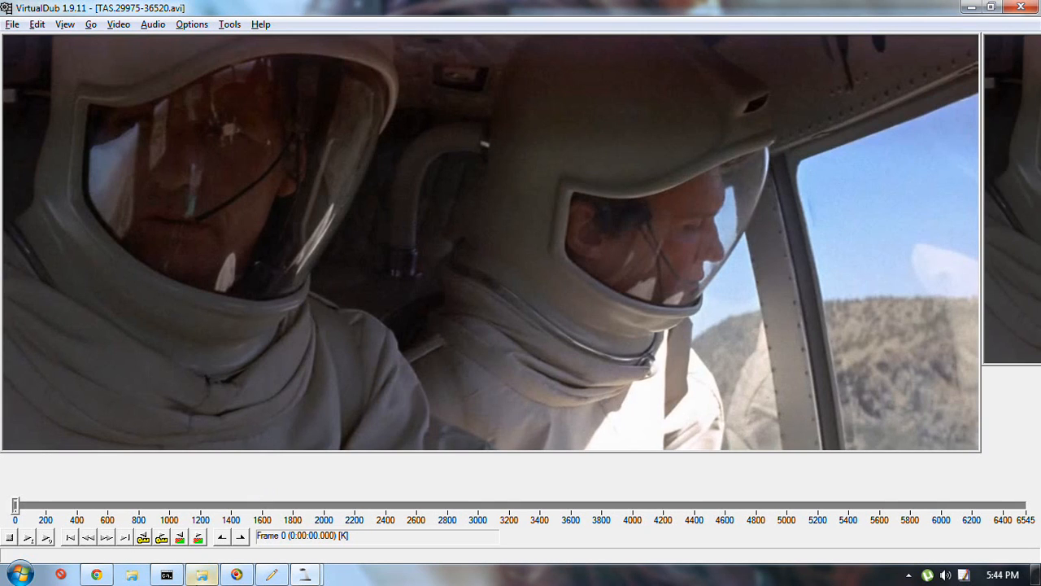
click(202, 575)
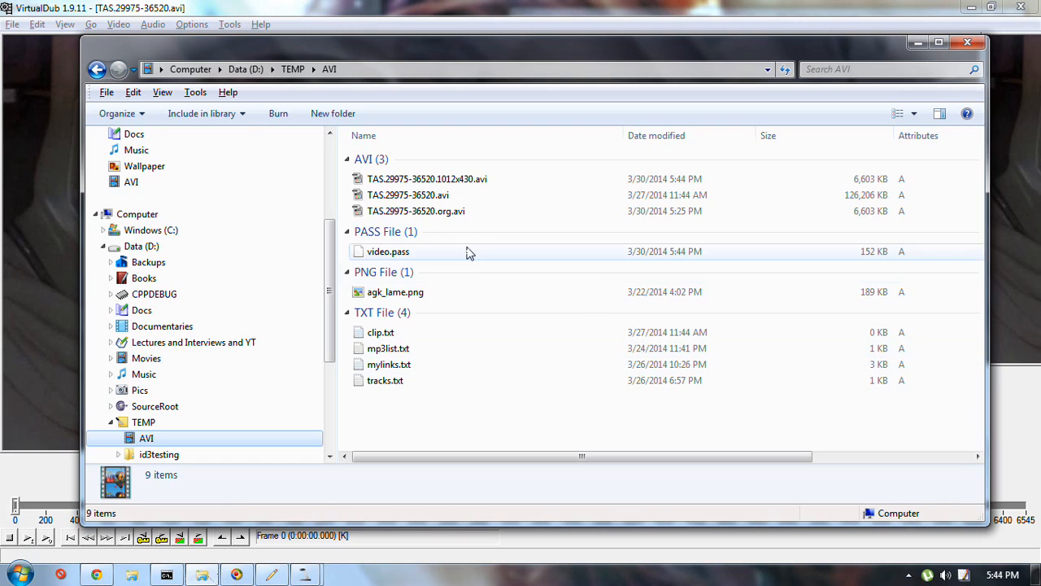
click(537, 182)
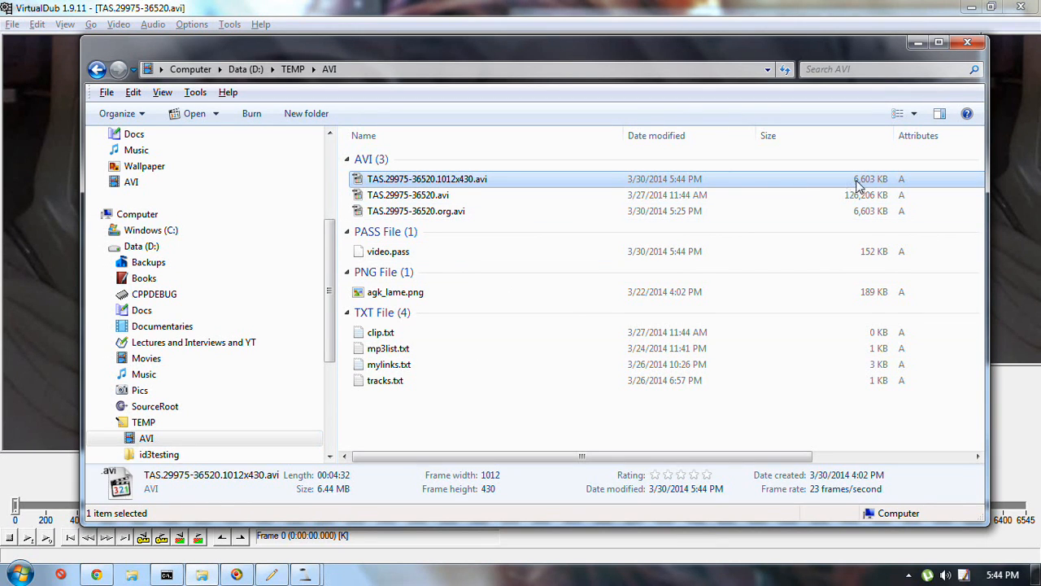
click(458, 259)
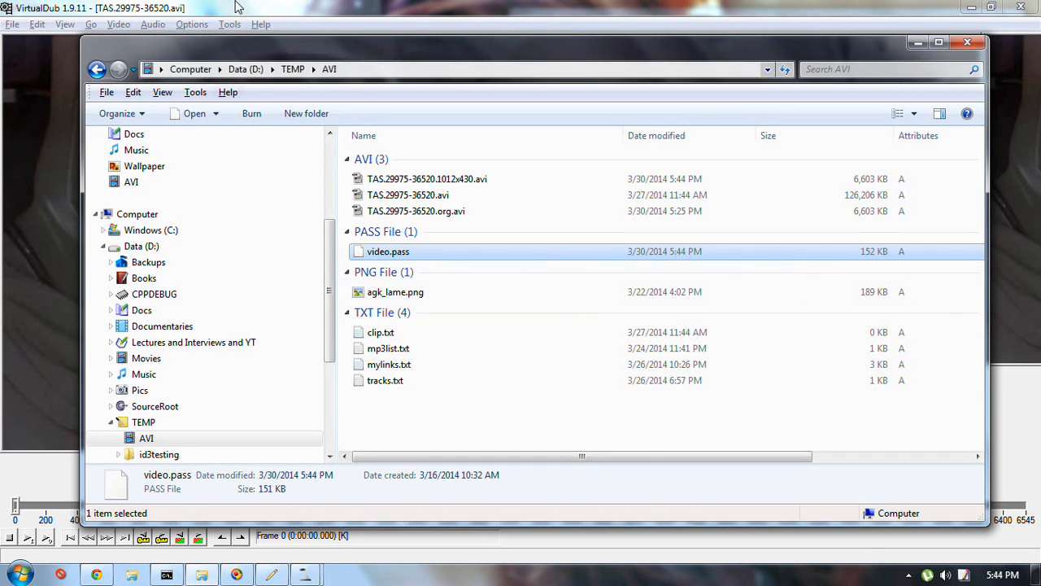
Step: Return to VirtualDub and set the Xvid MPEG-4 Codec's encoding type to Twopass - 2nd pass
click(275, 6)
click(119, 26)
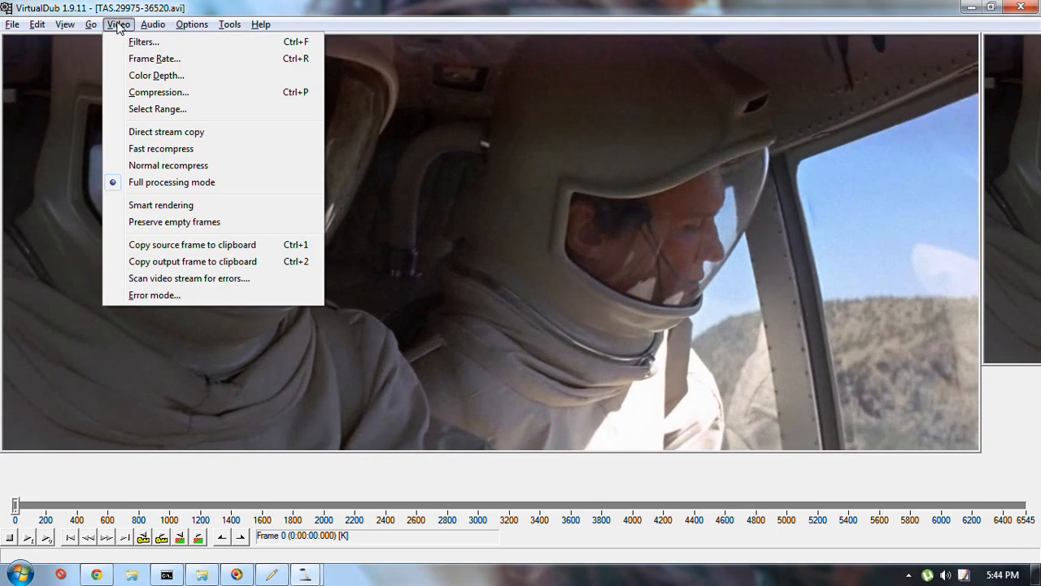
click(180, 92)
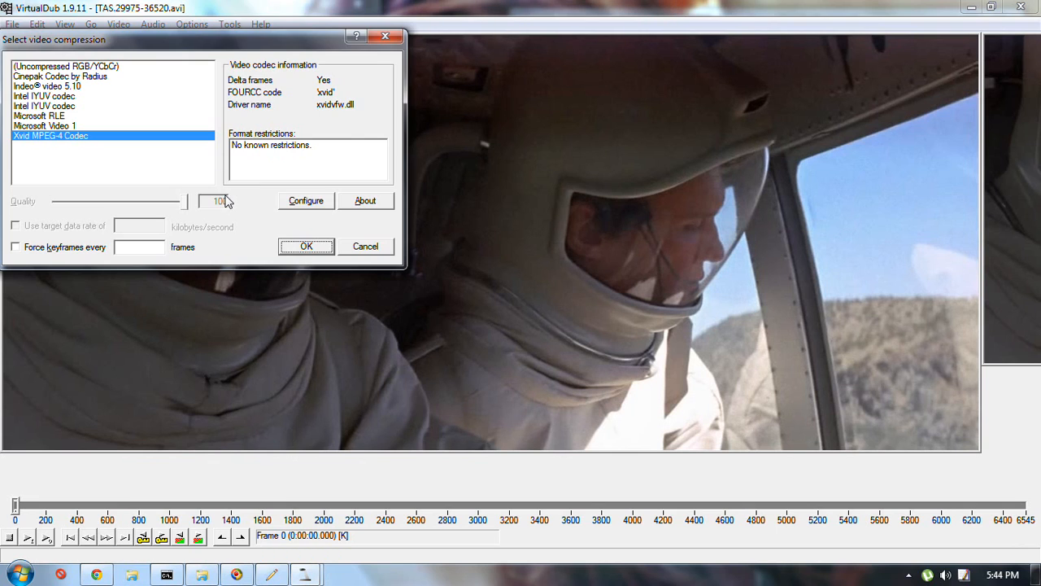
click(305, 201)
click(201, 120)
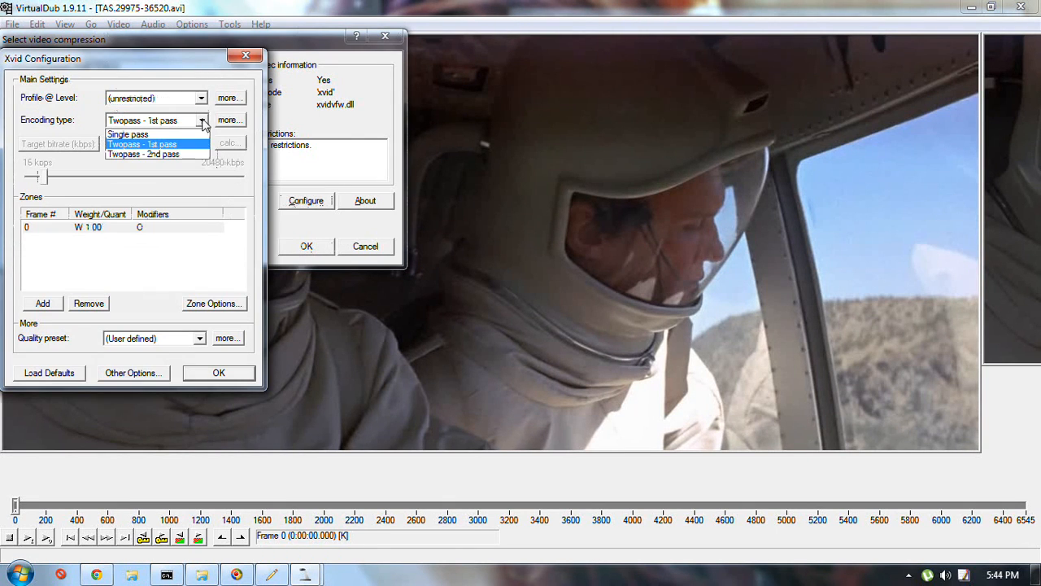
click(178, 155)
click(147, 145)
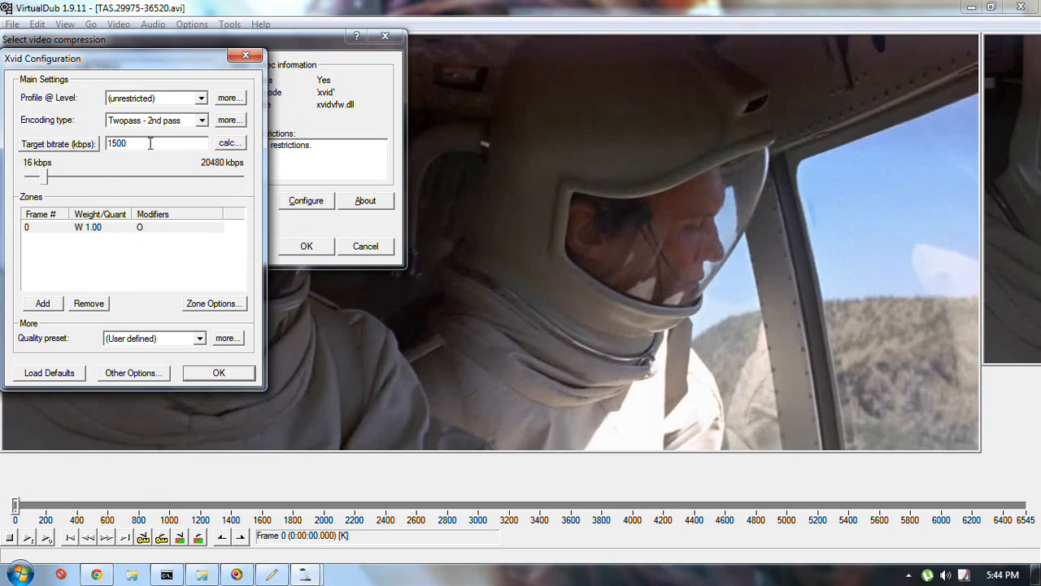
click(202, 121)
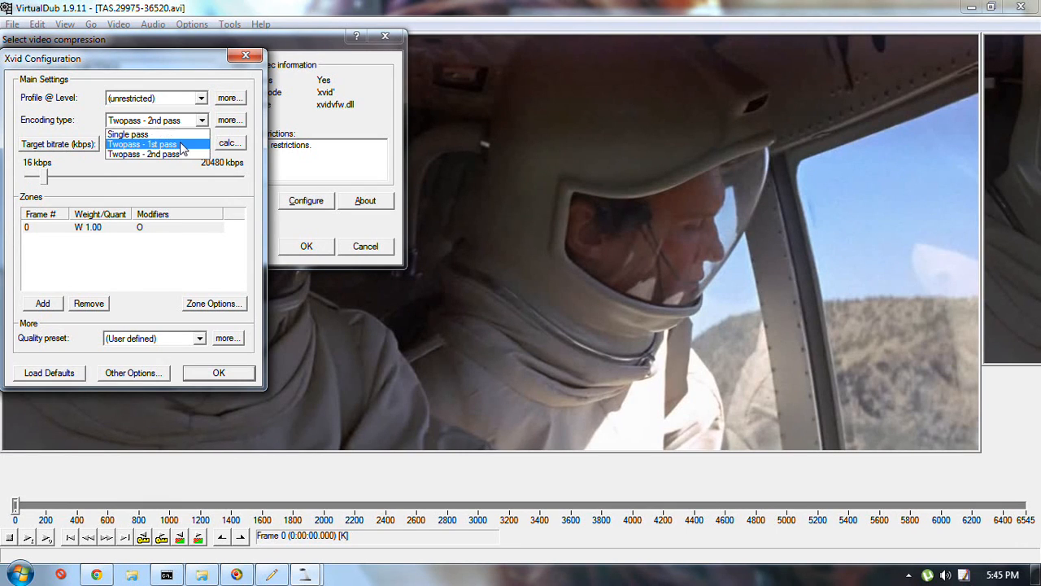
click(178, 153)
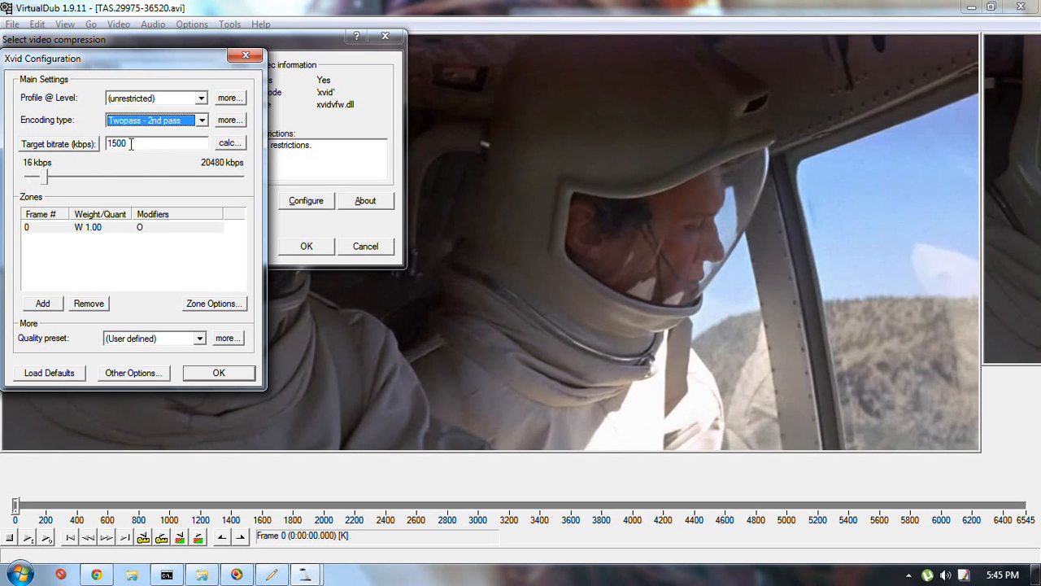
click(201, 121)
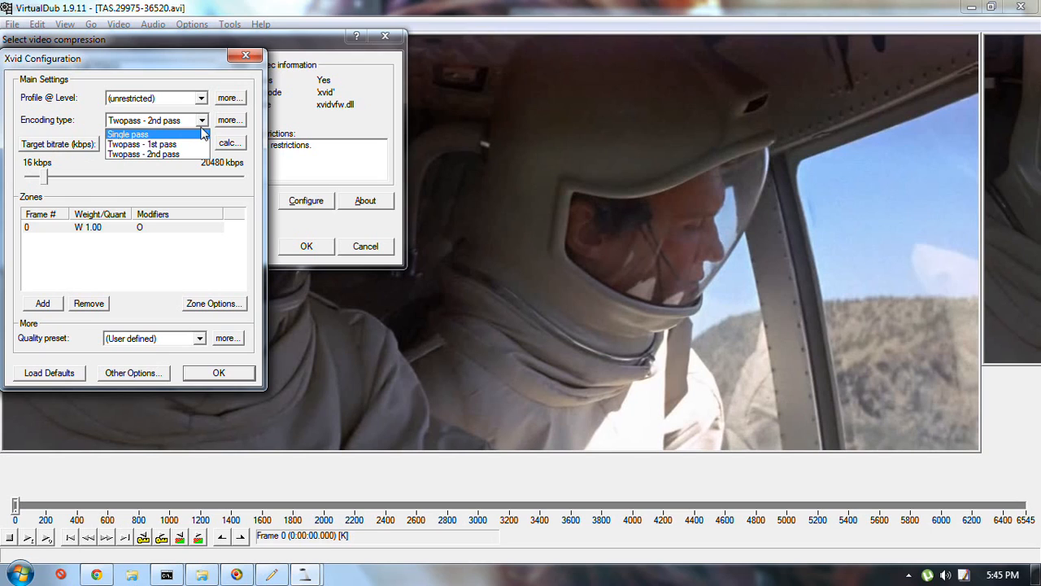
click(182, 155)
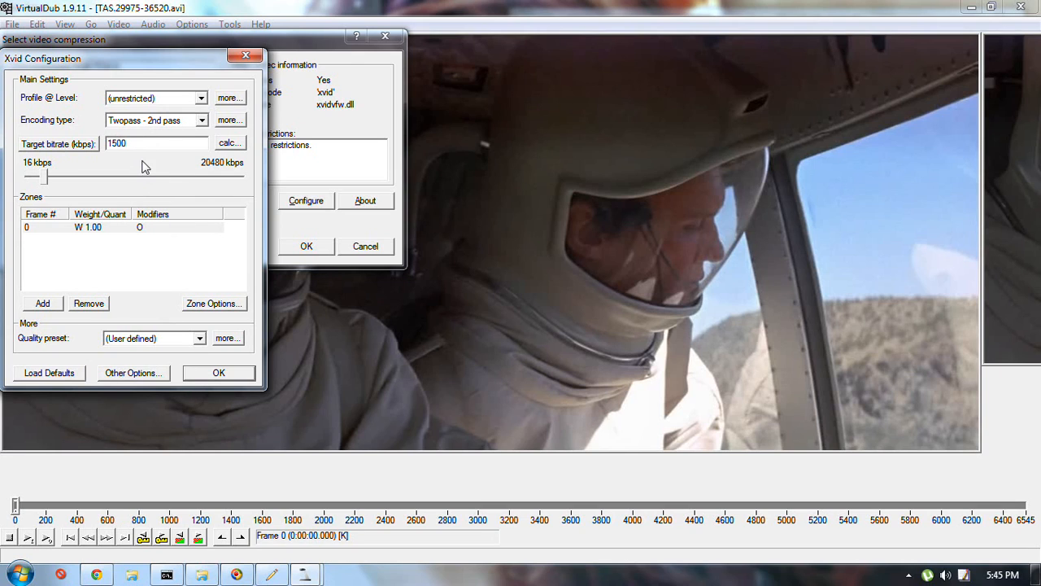
Step: Set the Xvid target bitrate to 3000 kbps and accept the codec configuration and video compression settings
drag(132, 143, 52, 143)
text(3000)
click(219, 372)
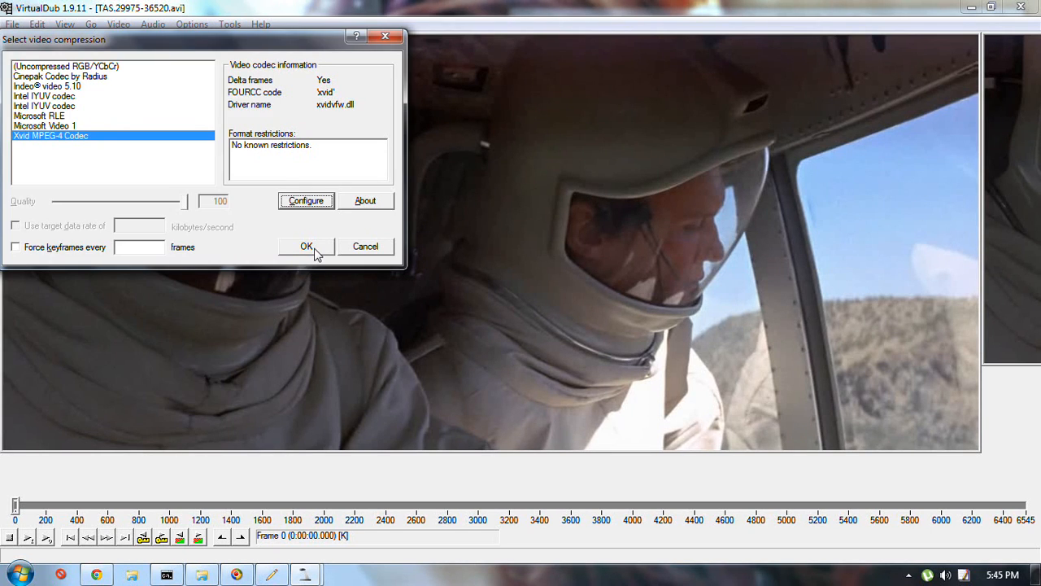
click(307, 247)
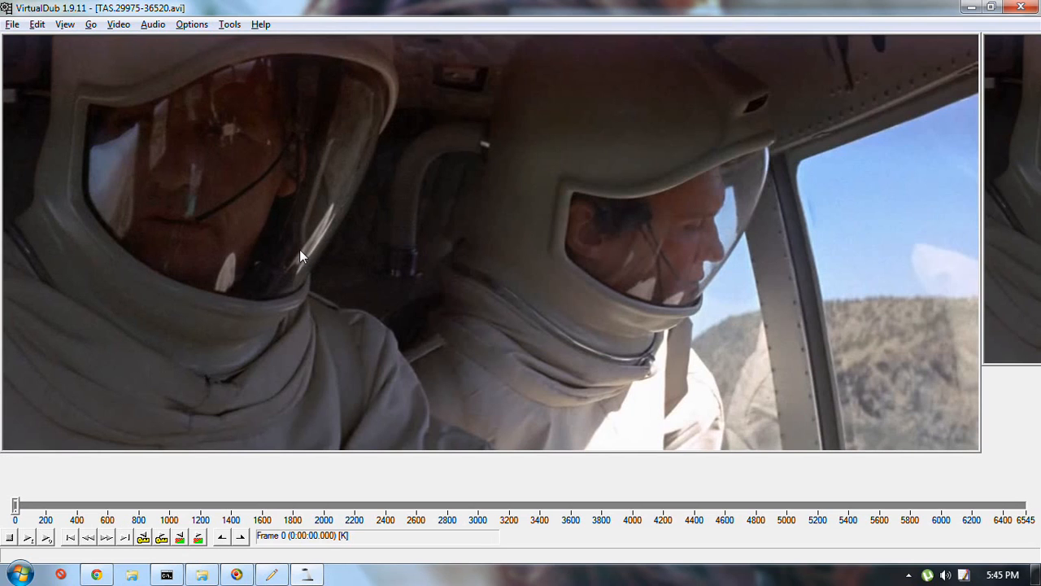
Step: Save the second pass as an AVI over the existing TAS.29975-36520.1012x430.avi to start the encode
key(F7)
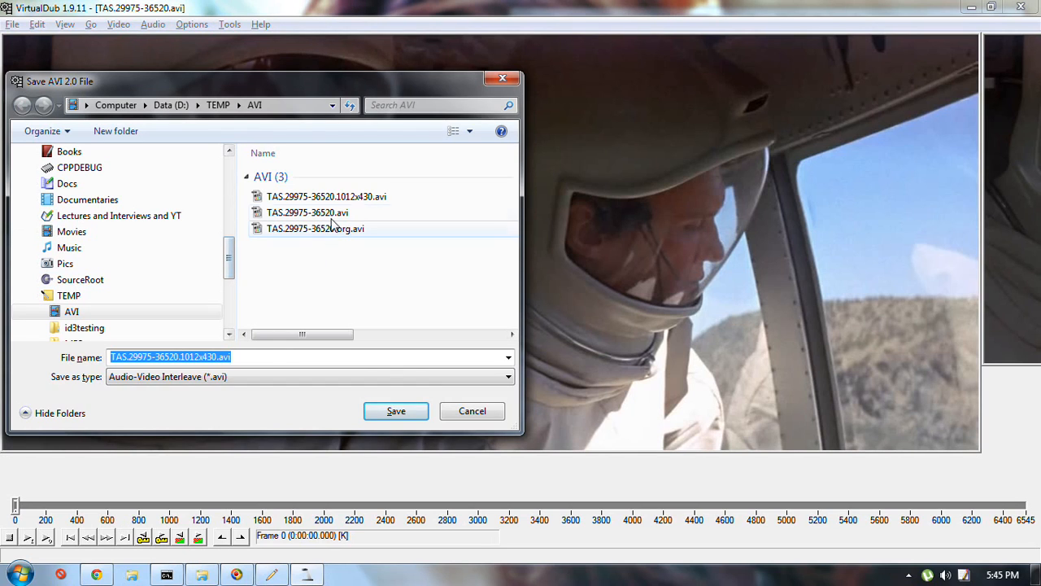
click(362, 197)
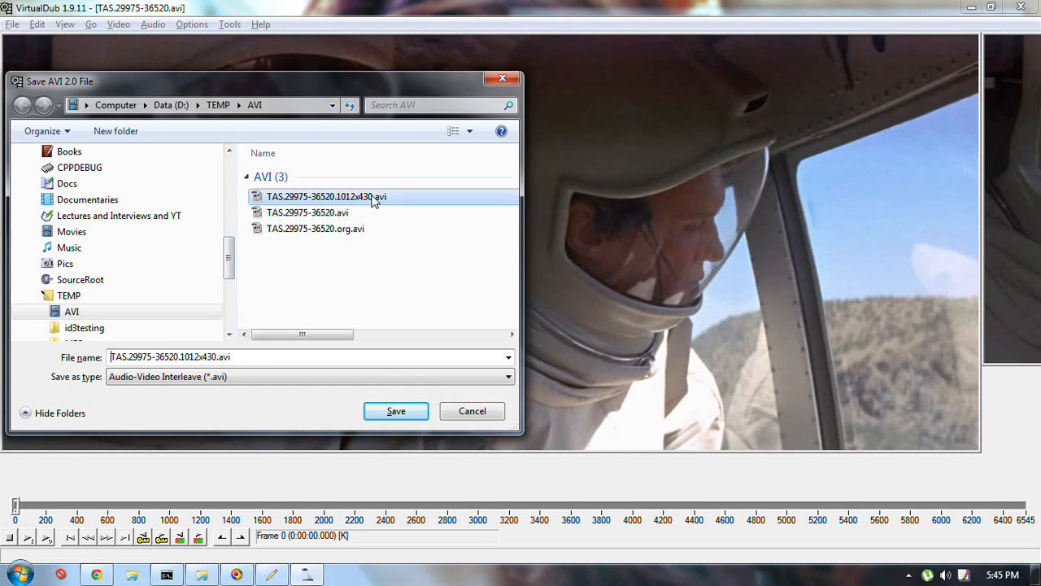
click(395, 412)
click(570, 298)
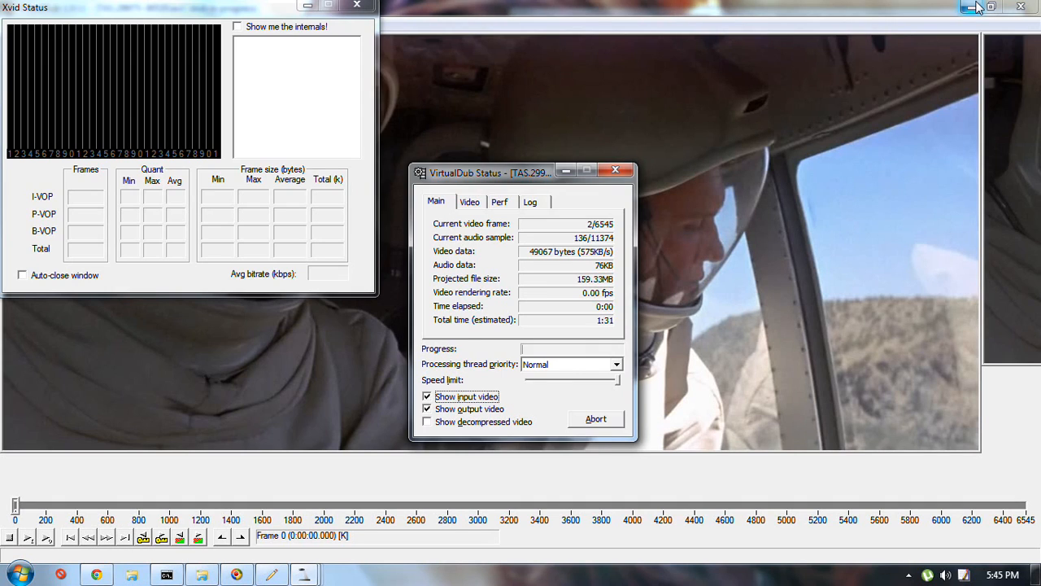
Step: Minimize VirtualDub and send the second-pass encode to the system tray with Send App To Systray
click(974, 7)
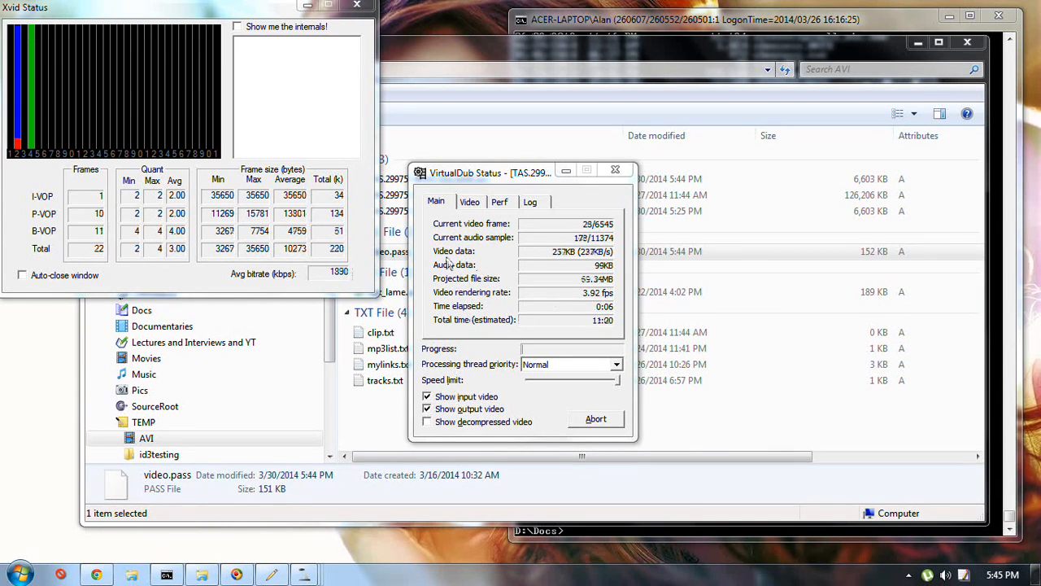
key(ctrl+alt+s)
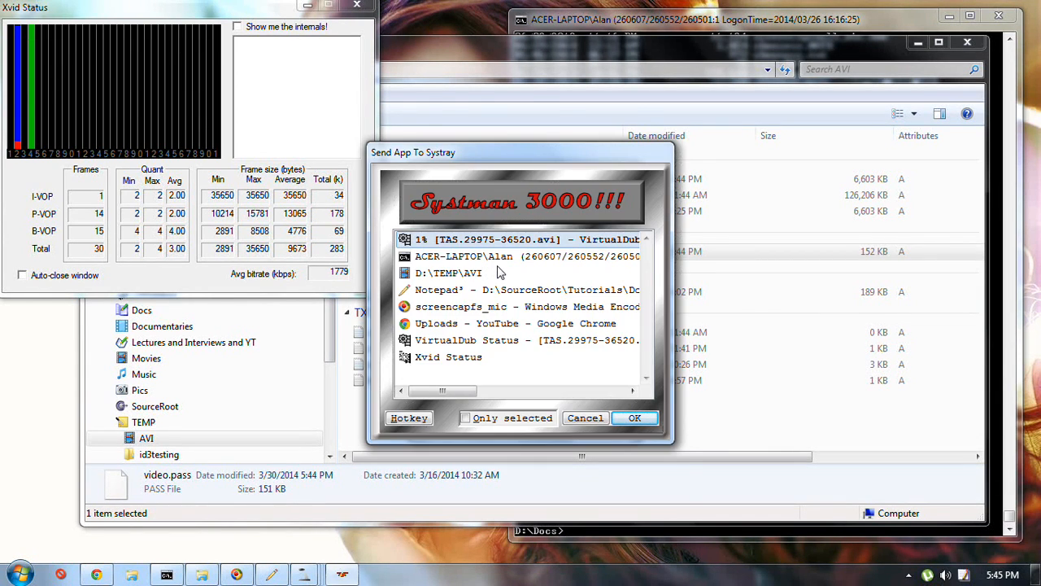
key(Return)
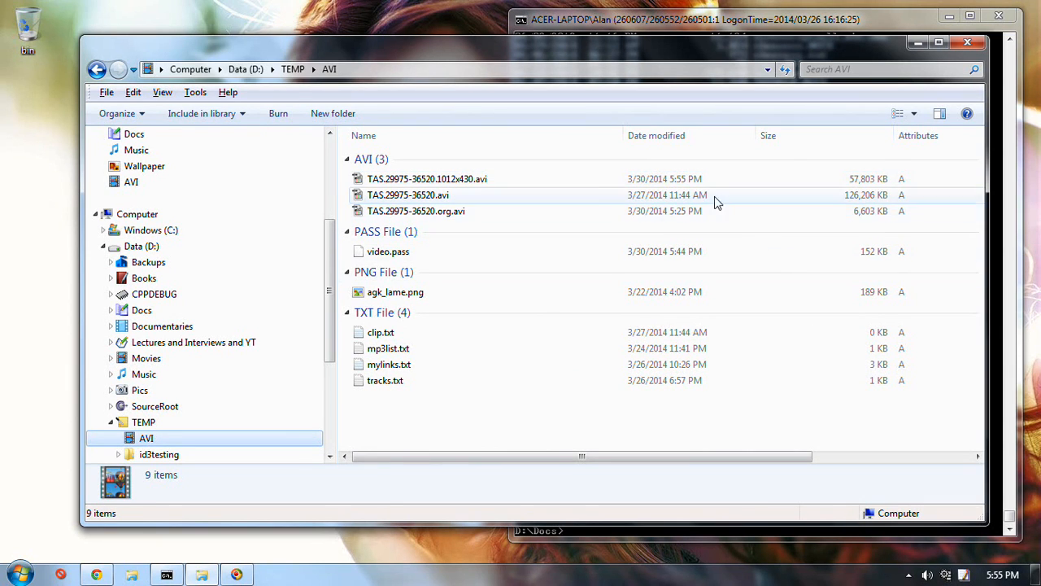
Step: Restore the second-pass encode from the system tray and check its progress in Xvid Status and VirtualDub Status
mouse_move(947, 576)
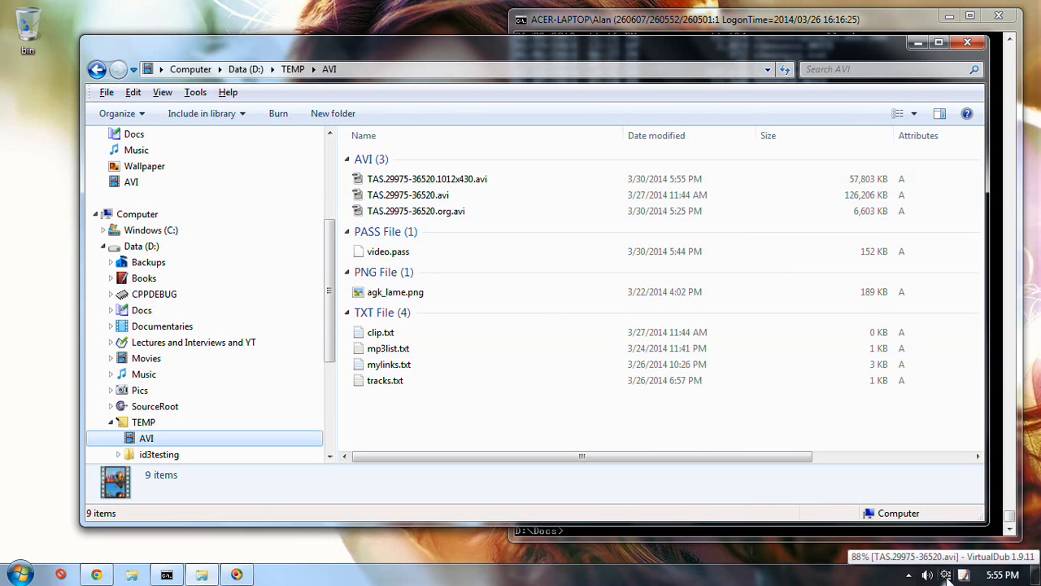
click(947, 576)
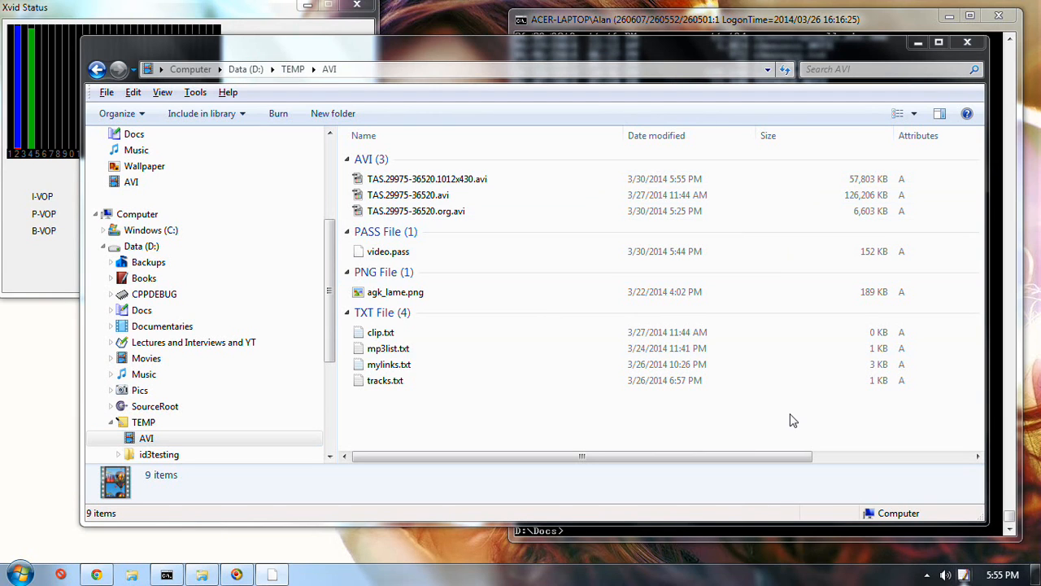
click(232, 7)
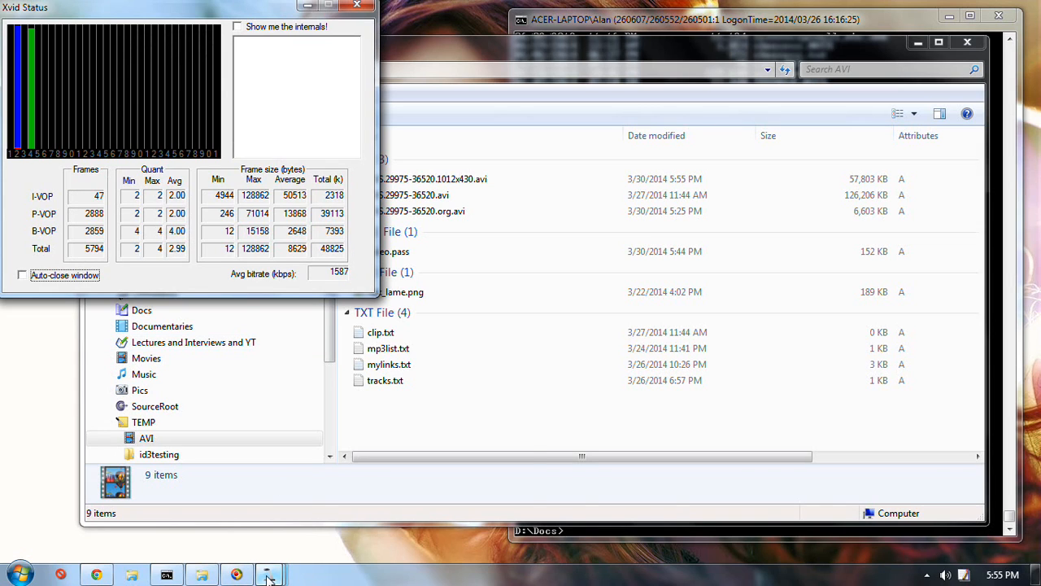
mouse_move(274, 575)
click(318, 495)
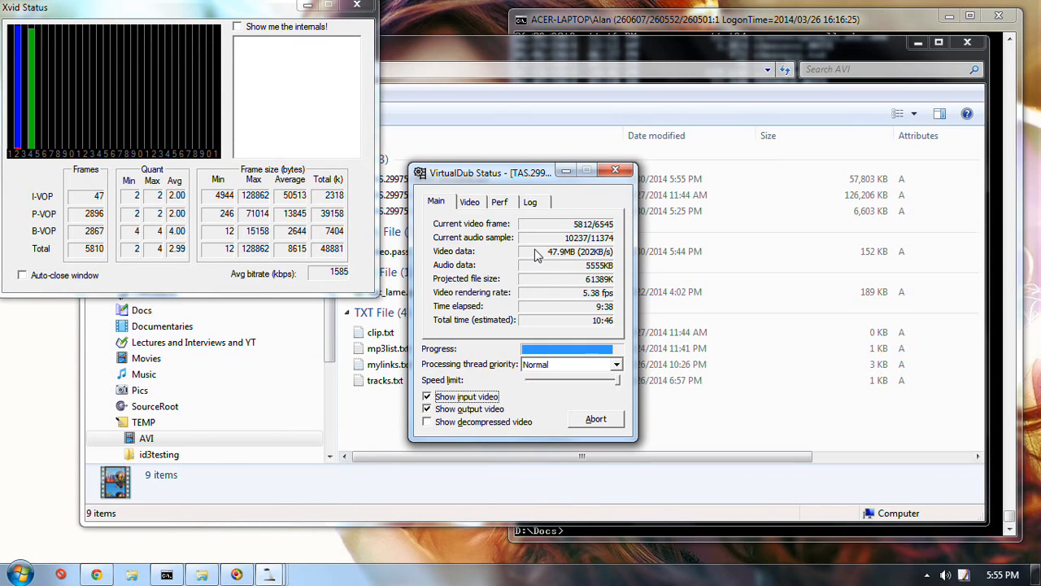
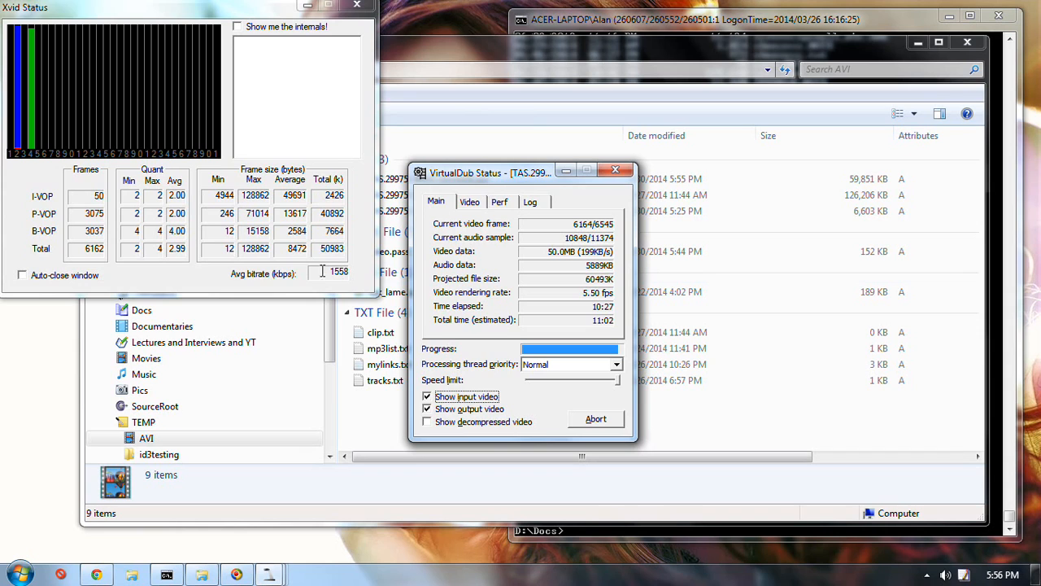
Step: Check the second-pass encode's progress in Xvid Status and VirtualDub Status against the growing output file in the AVI folder
click(806, 255)
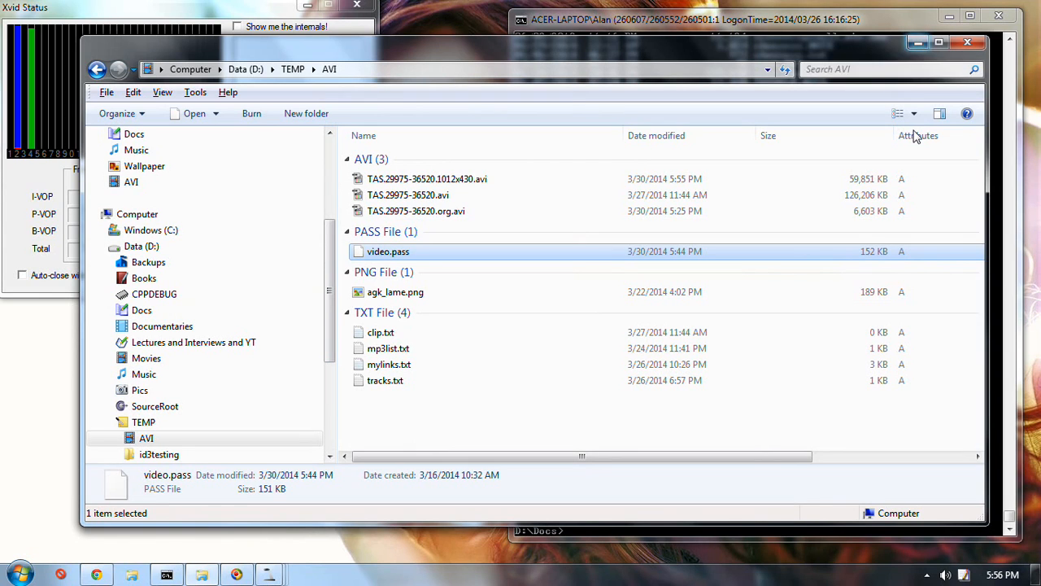
click(176, 6)
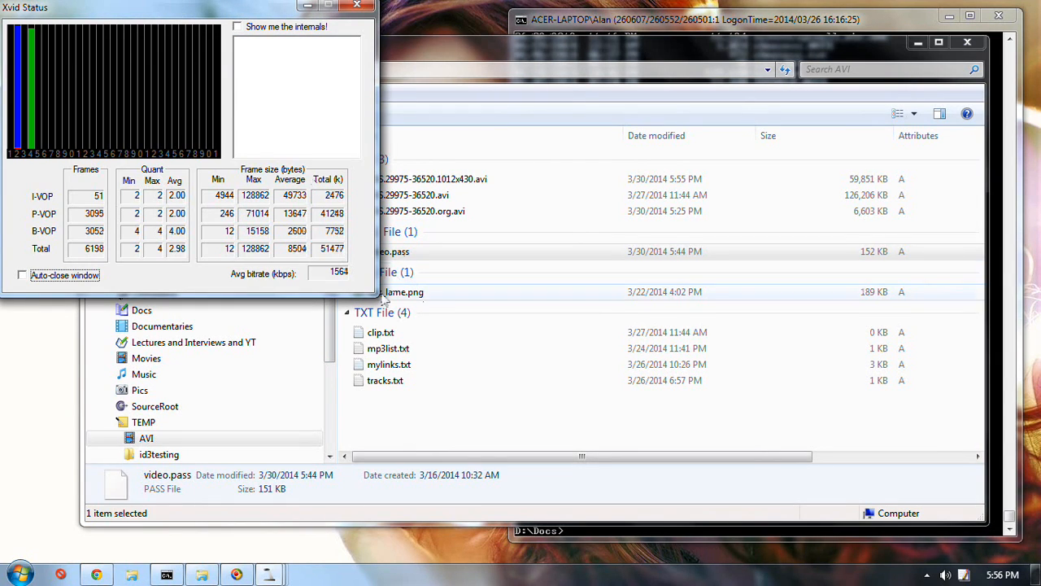
mouse_move(271, 578)
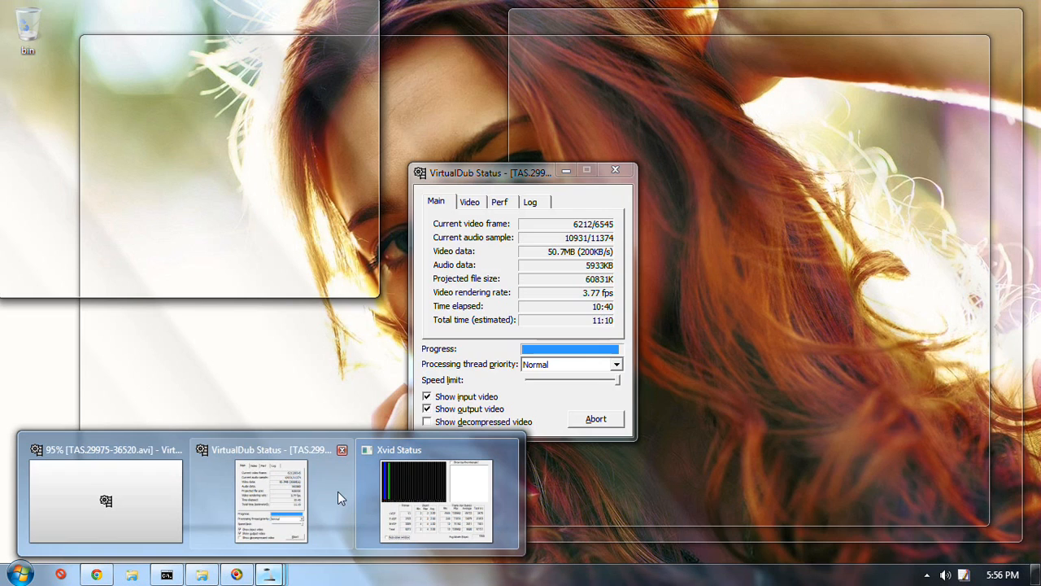
click(338, 493)
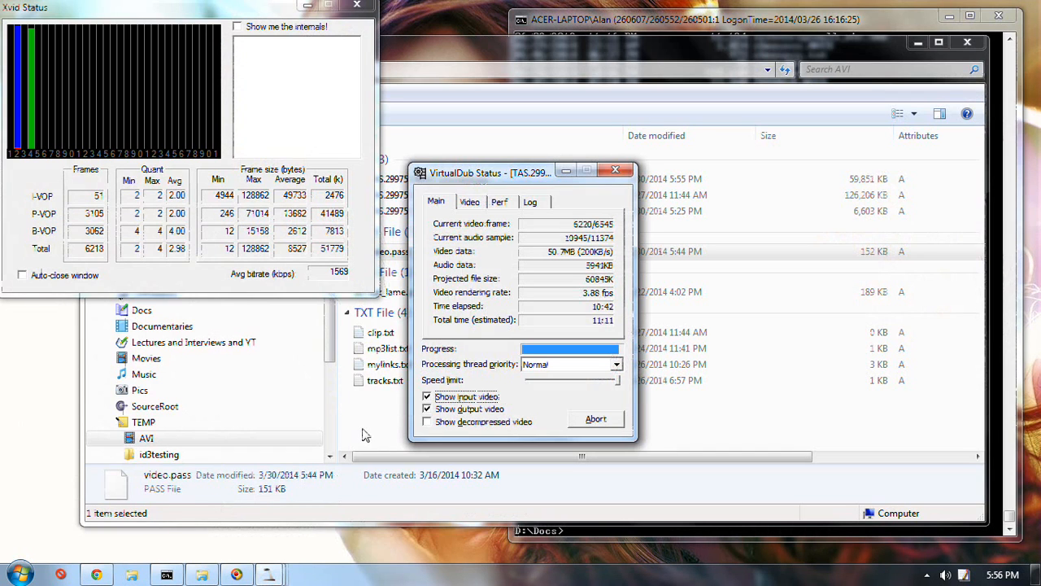
click(372, 462)
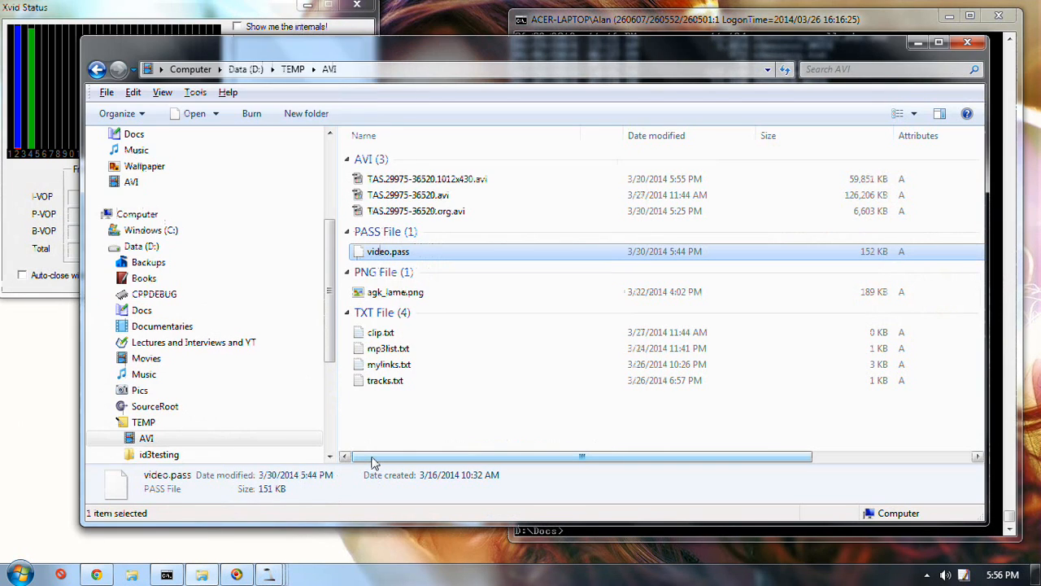
Step: Compare the size of the Alien.DirCut sample MKV in the TEMP folder with the encode's projected size and average bitrate
click(174, 425)
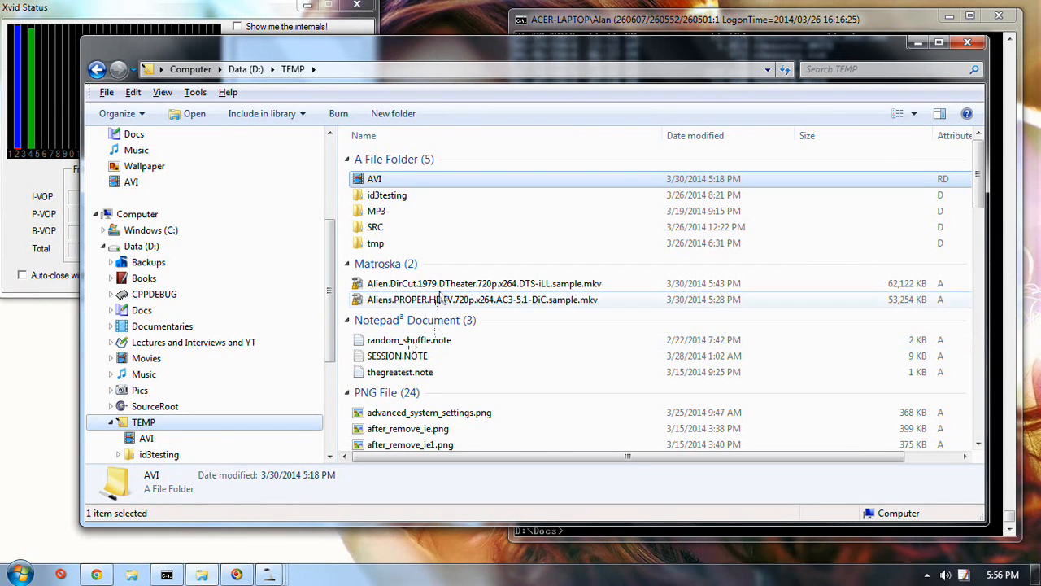
click(526, 286)
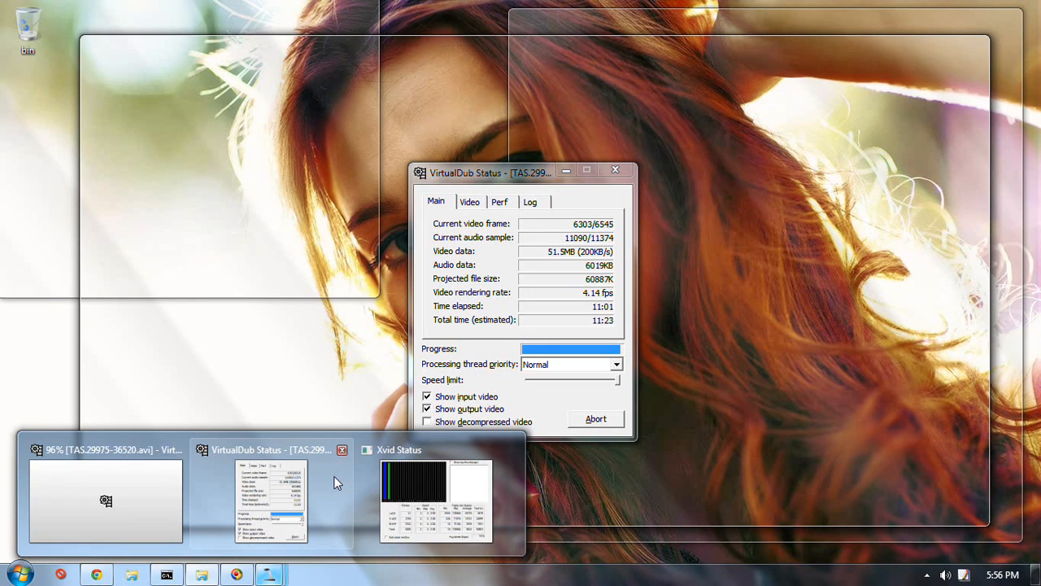
click(338, 484)
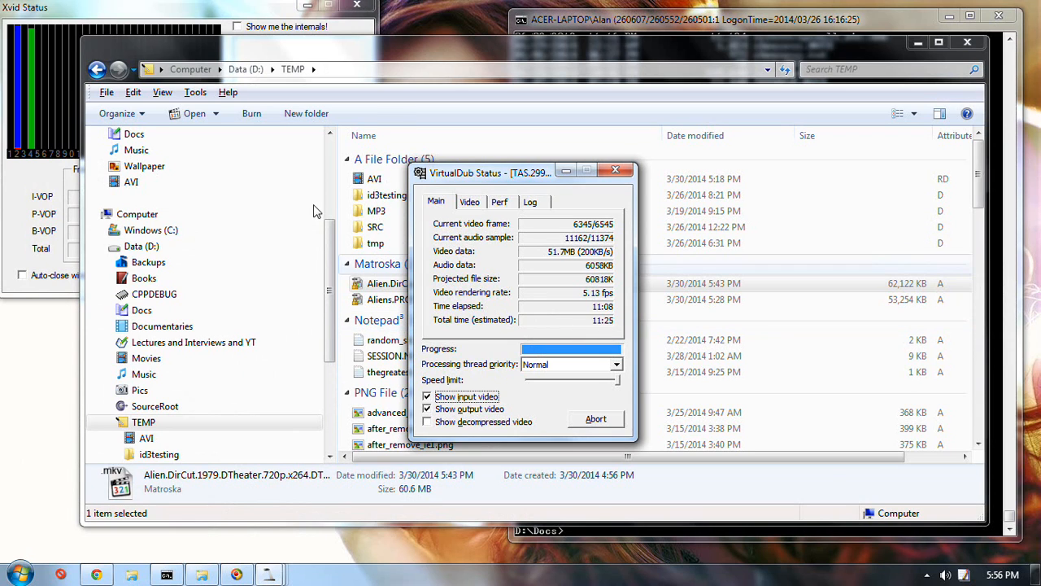
click(162, 7)
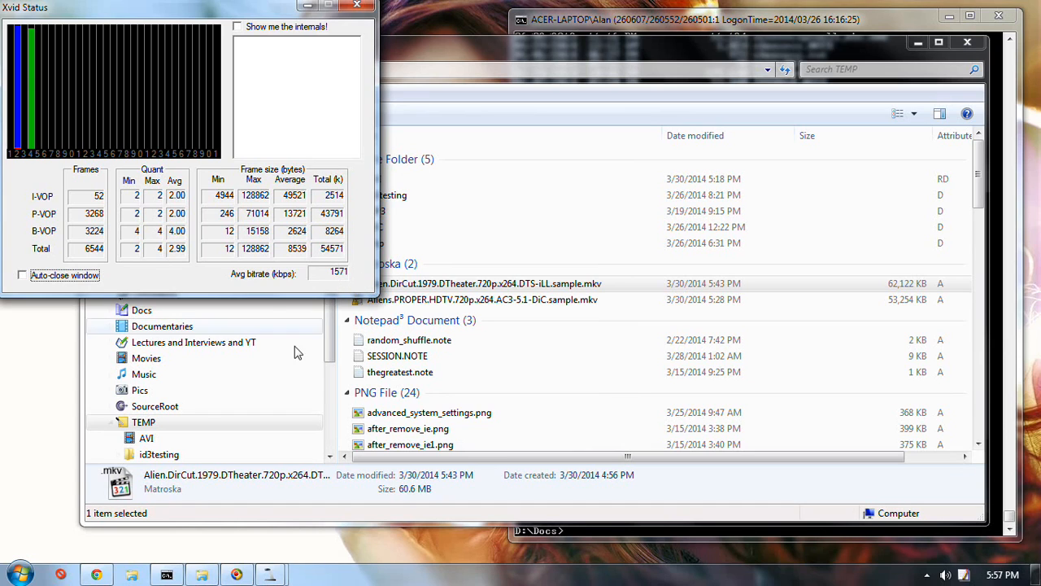
Step: Return to the AVI folder and inspect the finished TAS.29975-36520.1012x430.avi in MediaInfo
click(188, 438)
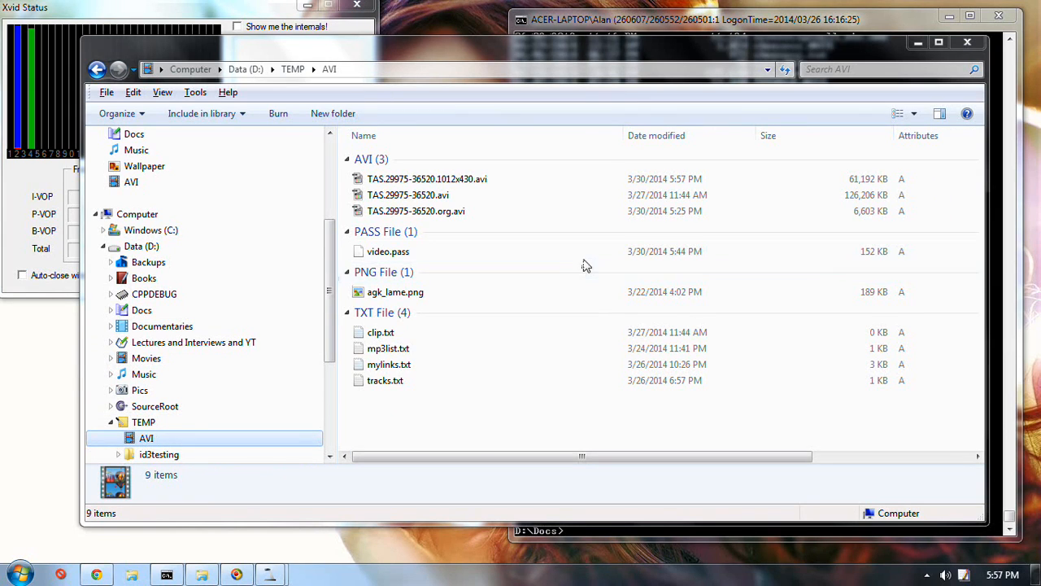
click(558, 181)
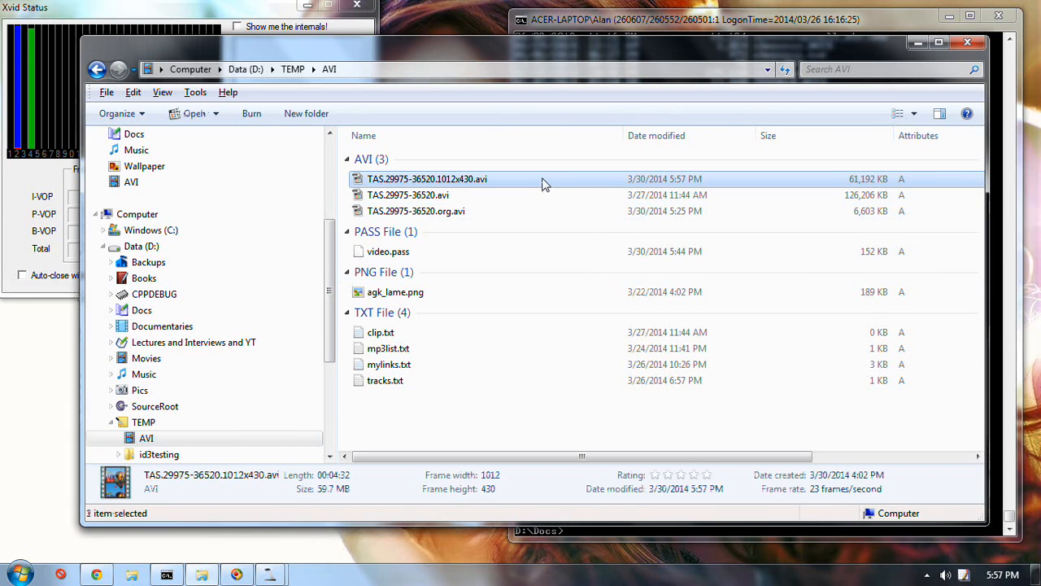
right_click(543, 180)
click(606, 222)
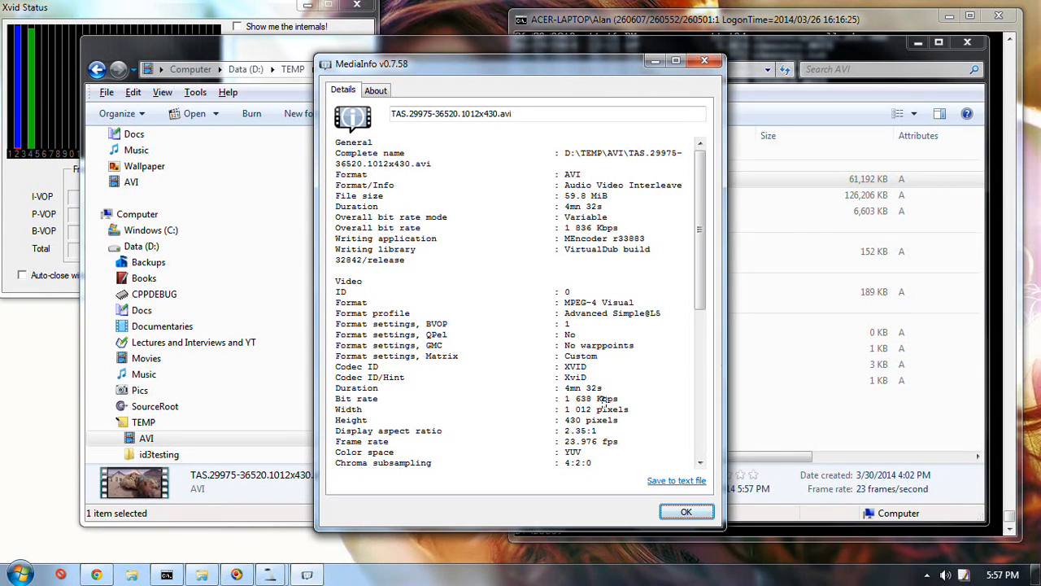
Step: Examine the video bit rate, dimensions and stream size in the MediaInfo report and compare them with Xvid Status's average bitrate
click(122, 5)
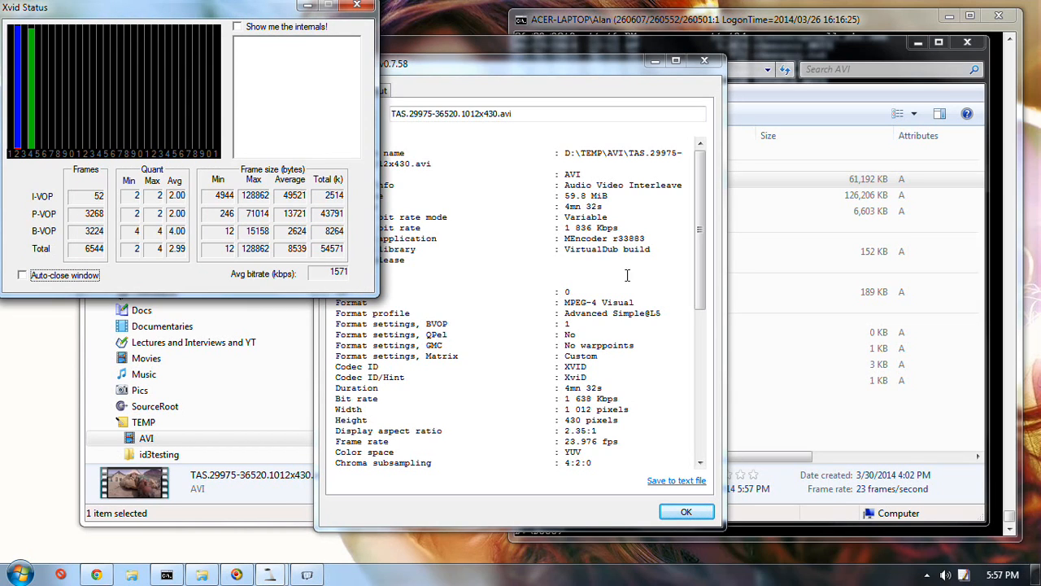
click(700, 289)
drag(705, 293, 704, 335)
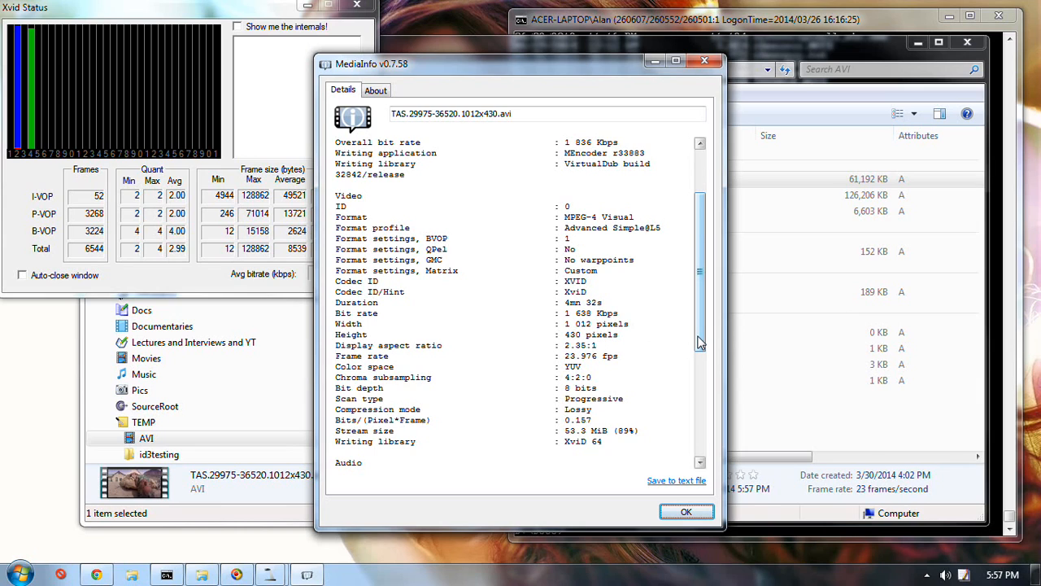
mouse_move(701, 340)
mouse_down()
mouse_move(701, 314)
mouse_move(696, 354)
mouse_up()
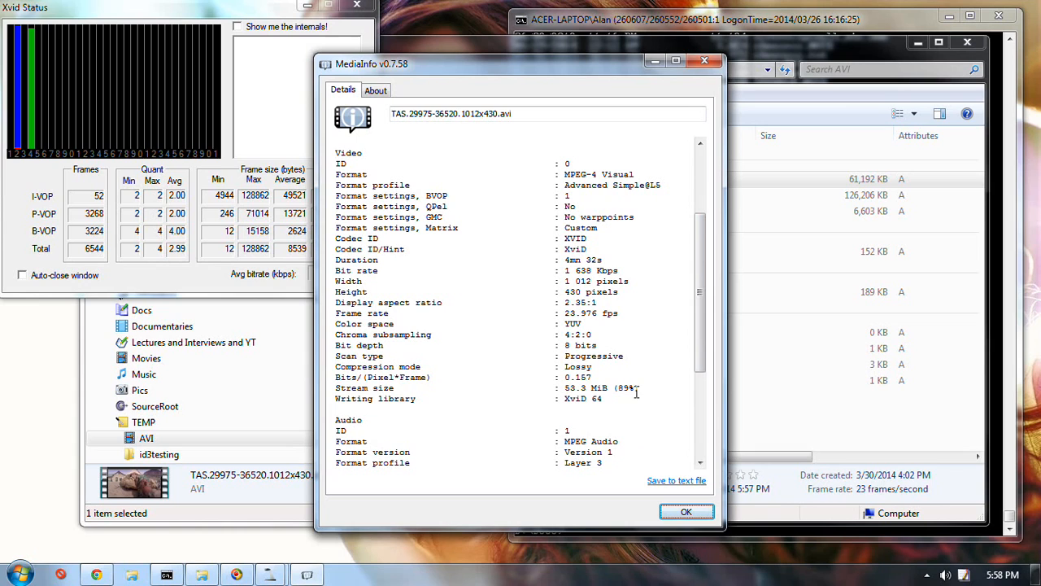
drag(702, 364, 709, 326)
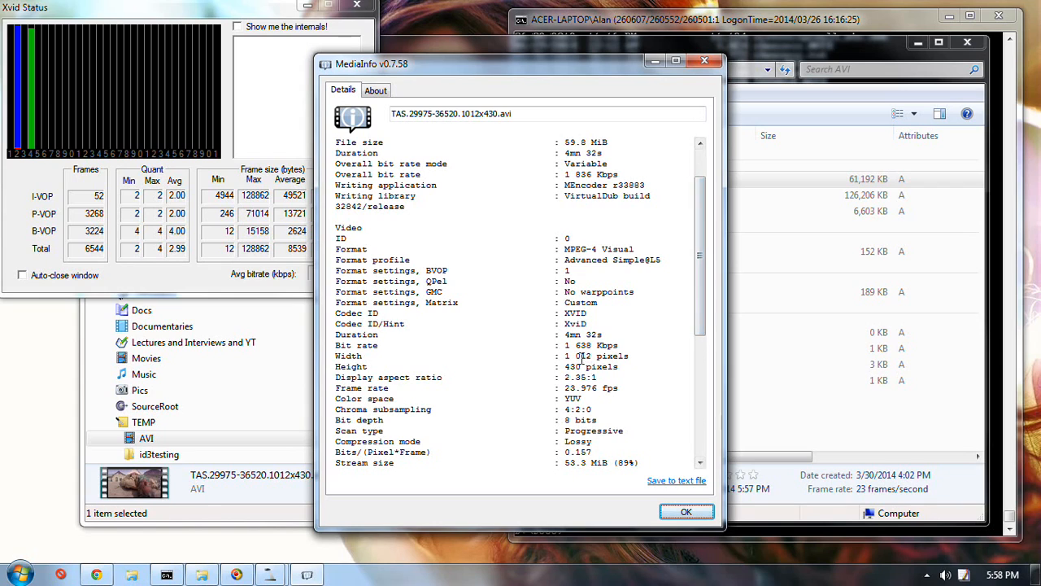
scroll(623, 383, down, 1)
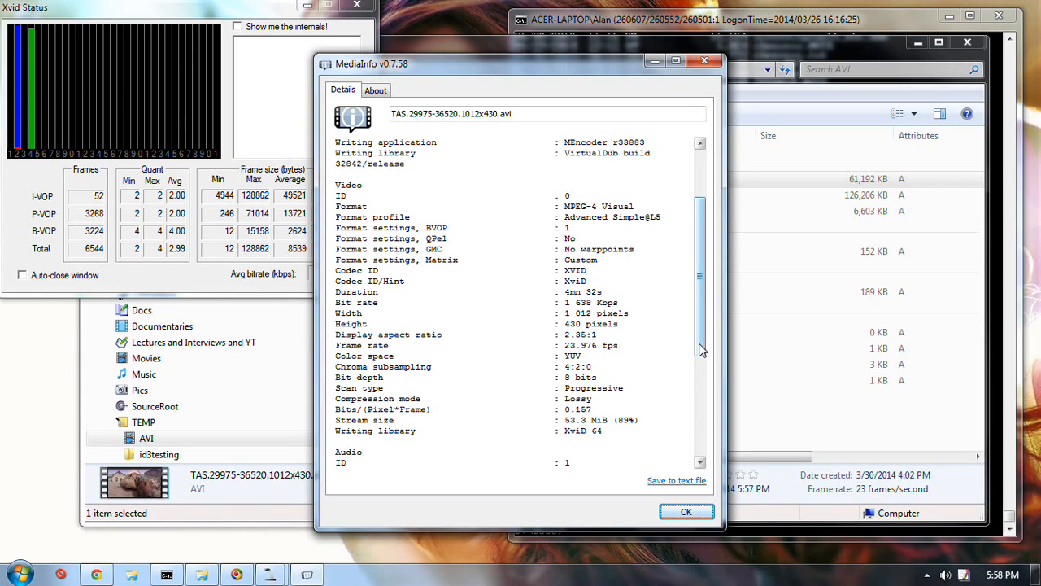
mouse_move(703, 342)
mouse_down()
mouse_move(710, 369)
mouse_move(708, 354)
mouse_up()
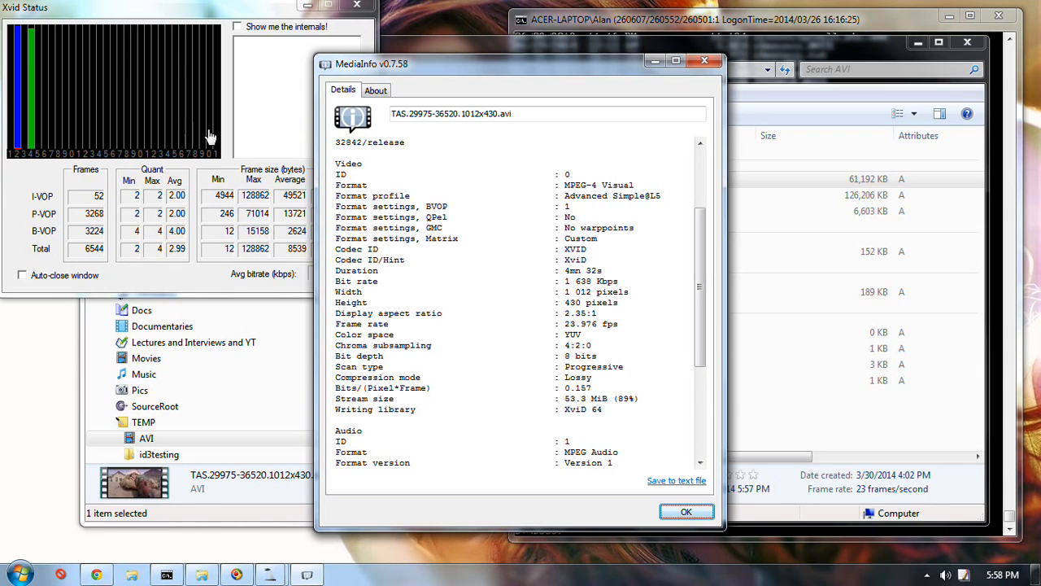
click(242, 18)
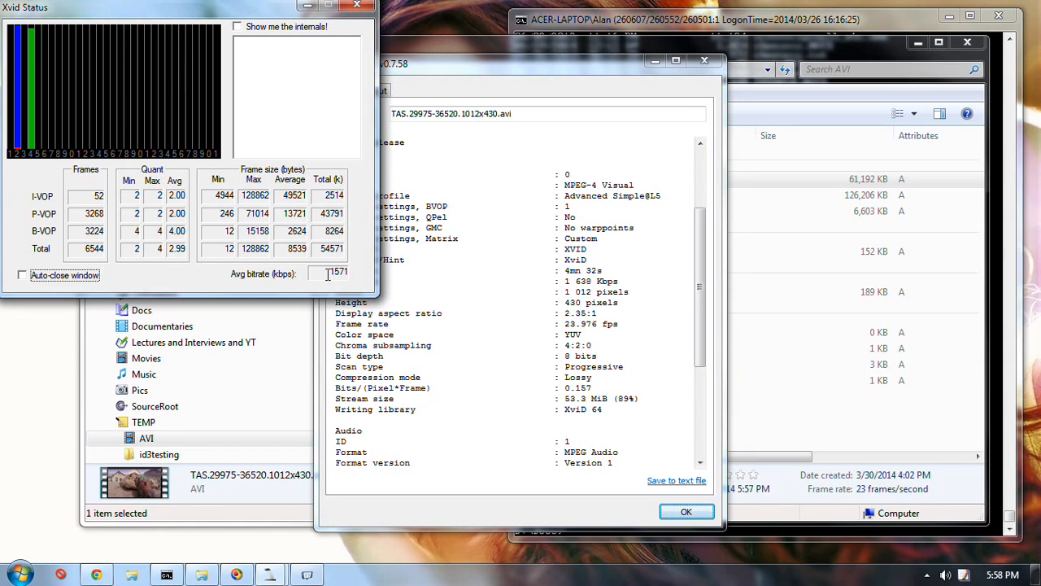
click(700, 329)
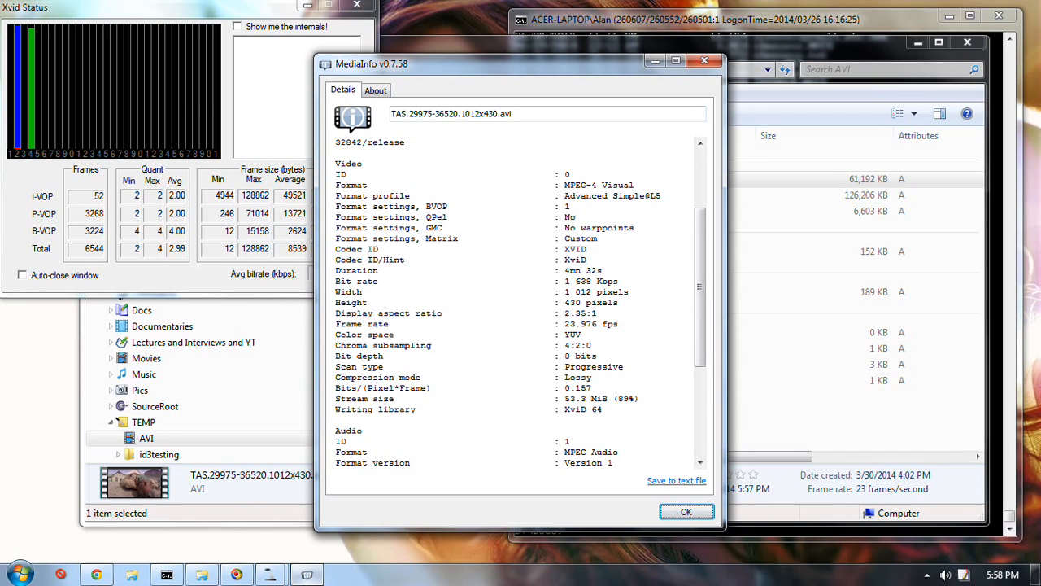
Step: Close VirtualDub together with its Xvid Status window, and close the MediaInfo report
mouse_move(273, 576)
click(212, 480)
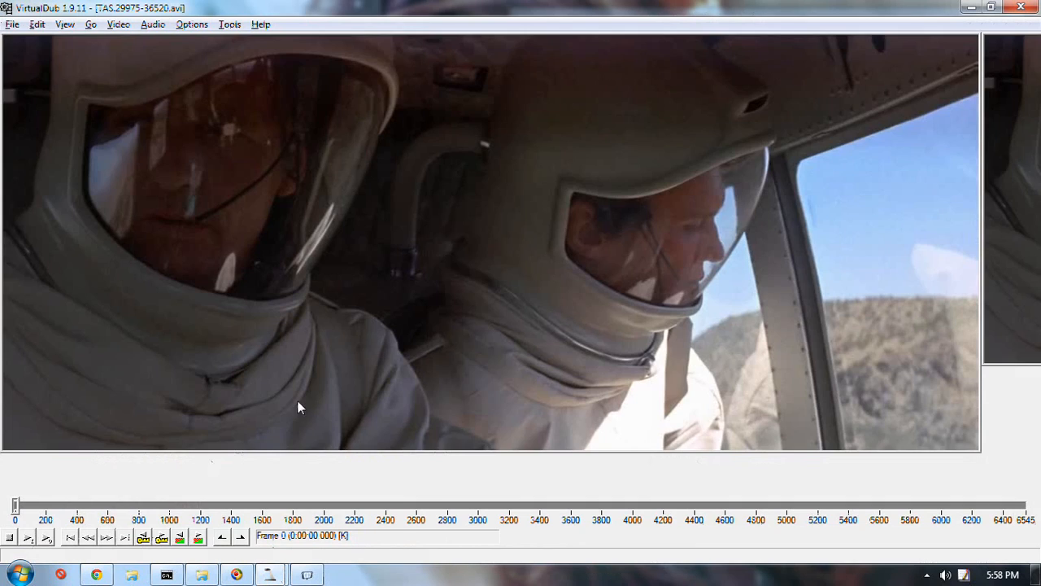
click(970, 7)
mouse_move(270, 575)
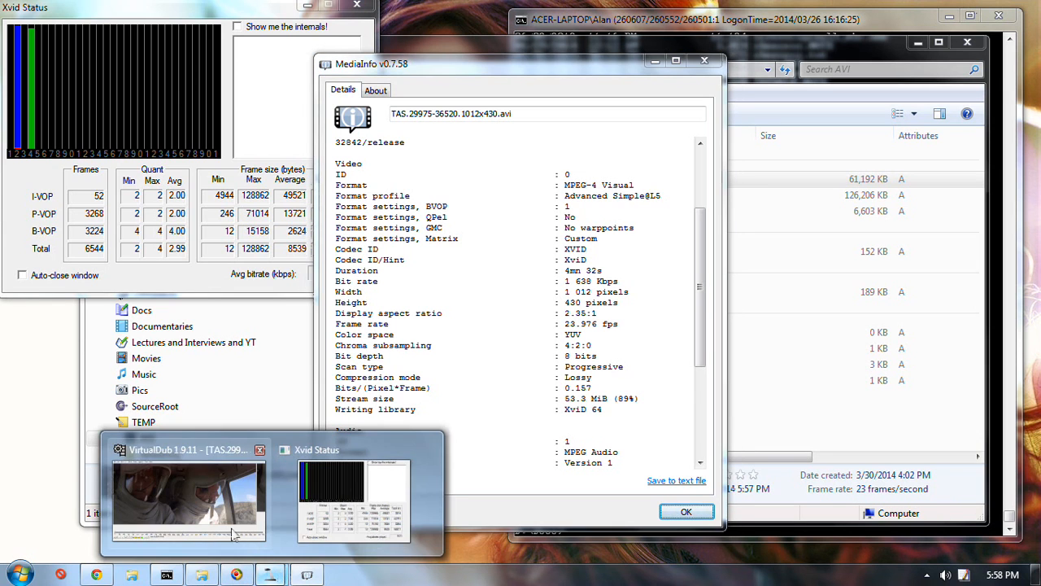
click(189, 492)
click(971, 7)
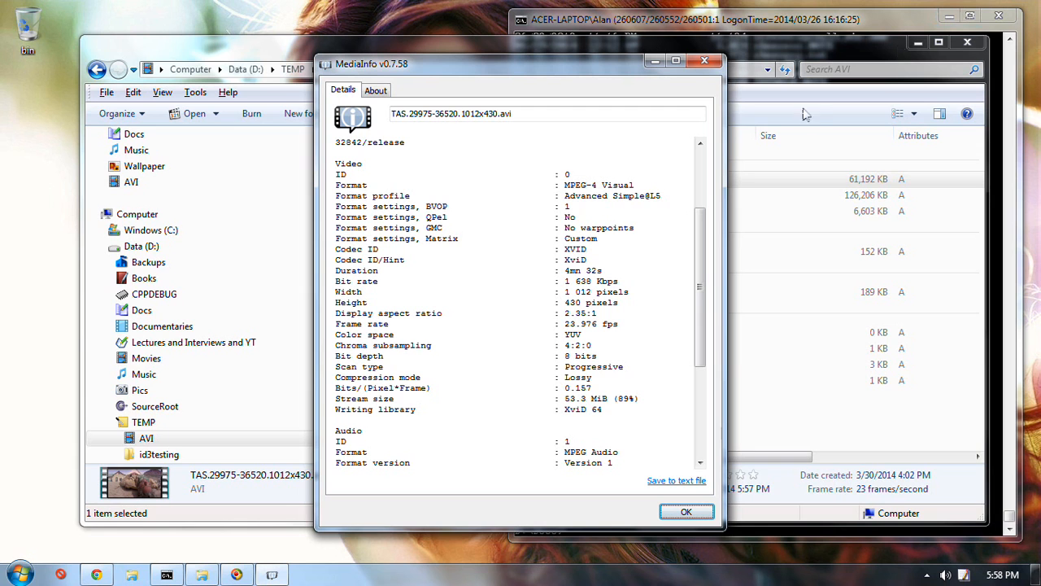
click(700, 61)
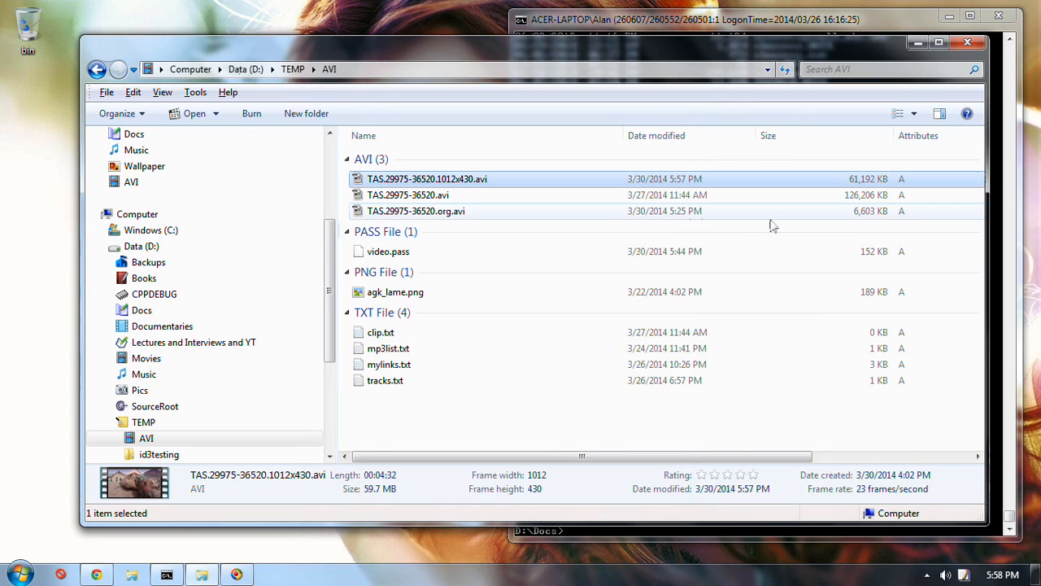
Step: Compare the frame dimensions and file sizes of TAS.29975-36520.1012x430.avi and the original TAS.29975-36520.avi
click(640, 197)
click(649, 182)
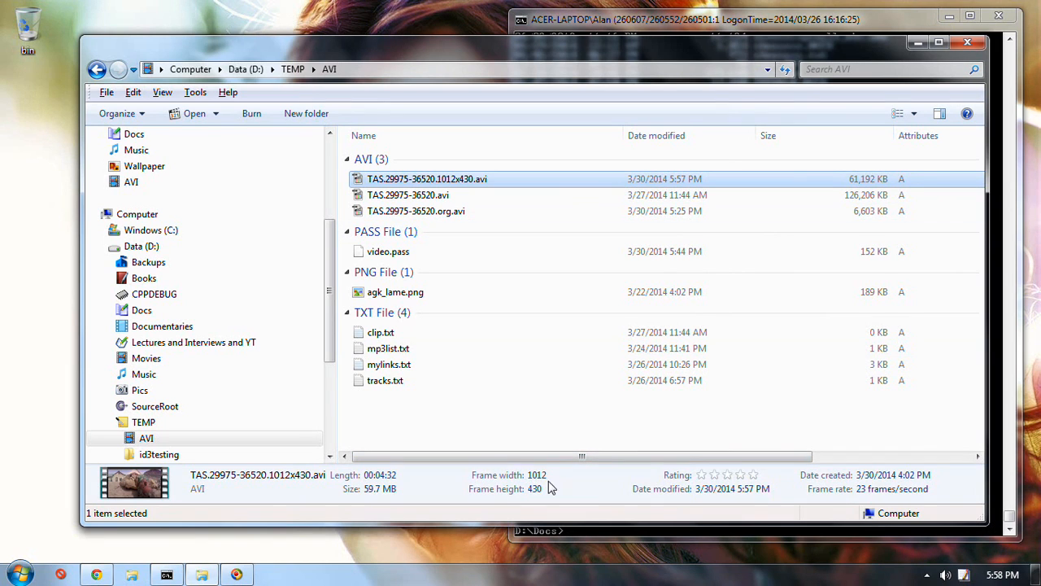
click(646, 198)
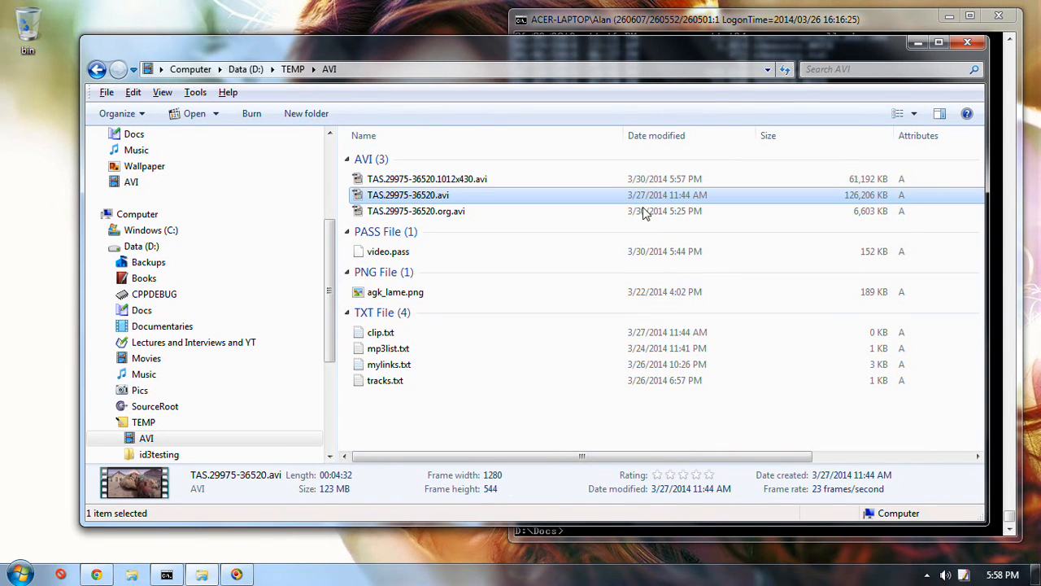
click(686, 181)
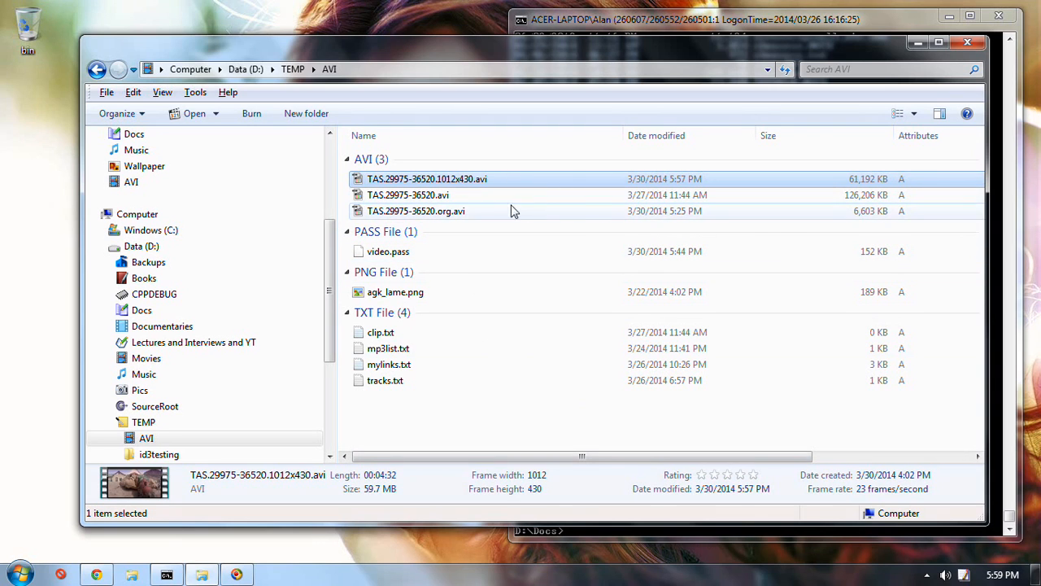
click(881, 199)
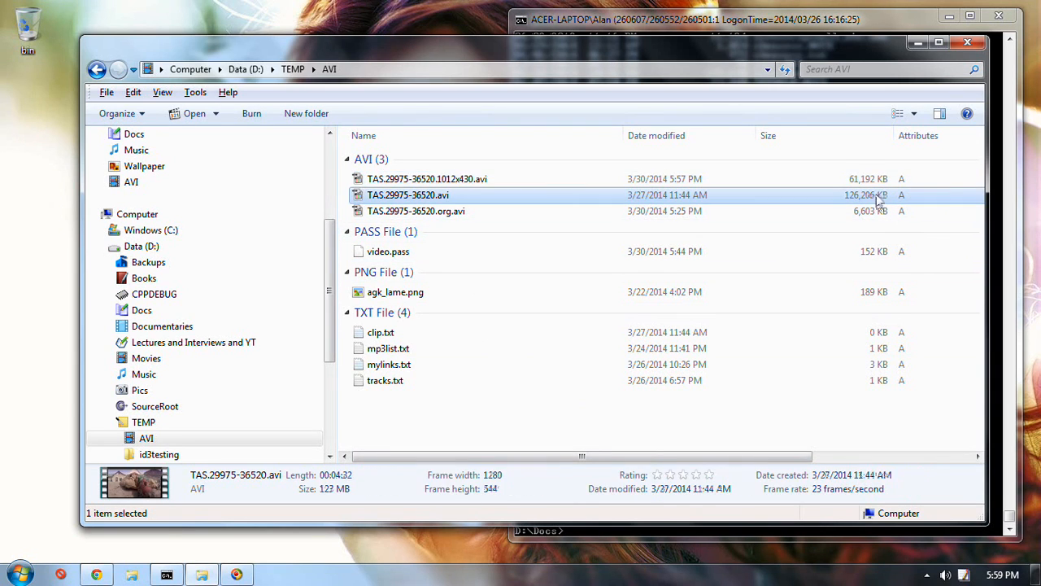
click(879, 183)
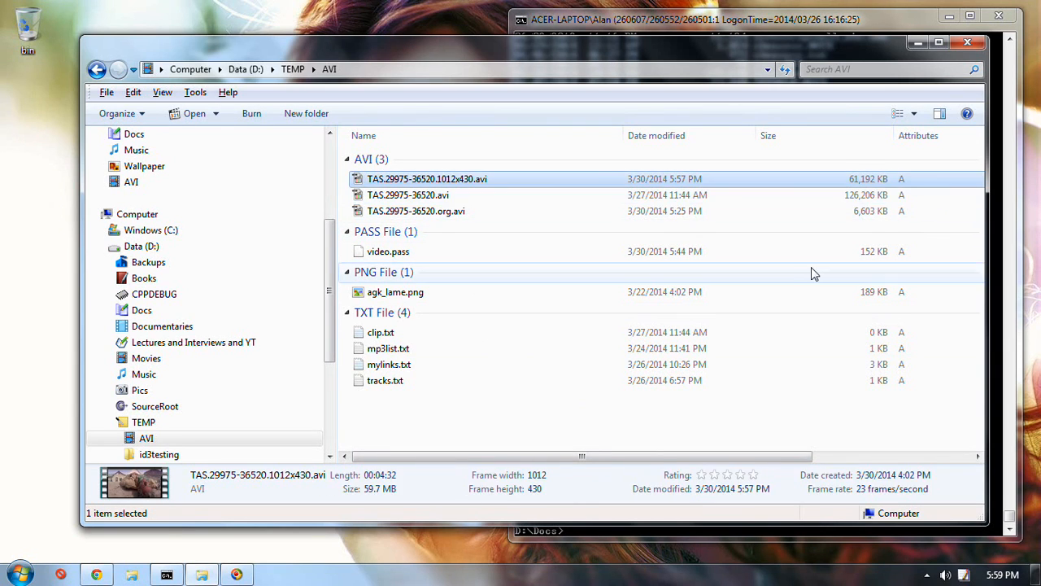
click(561, 195)
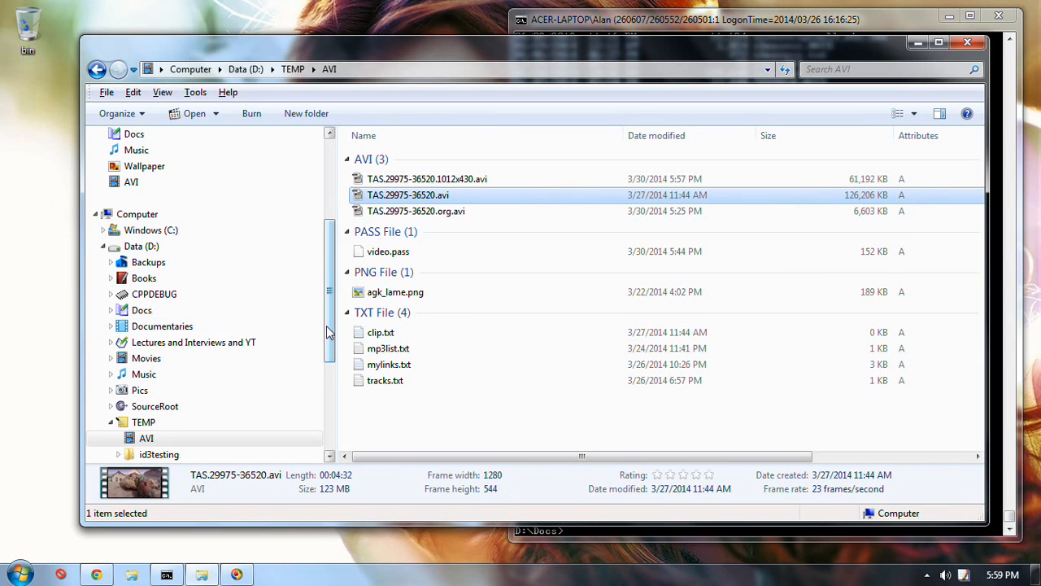
Step: Collapse the Alien.Quadrilogy folder under Movies and open The Andromeda Strain folder inside _Keepers
mouse_move(331, 340)
mouse_down()
mouse_move(347, 437)
mouse_move(339, 350)
mouse_up()
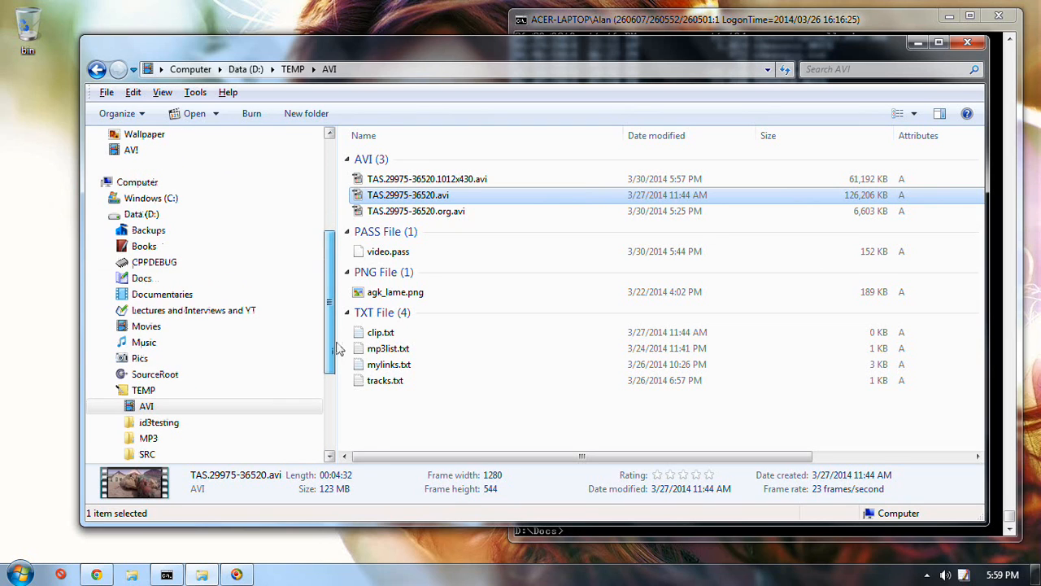
click(112, 326)
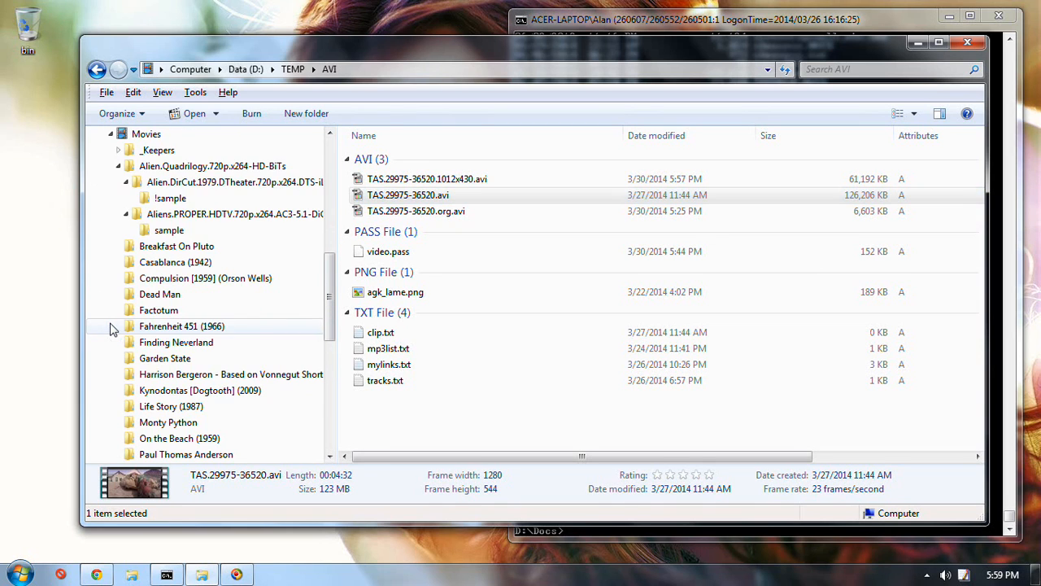
click(119, 167)
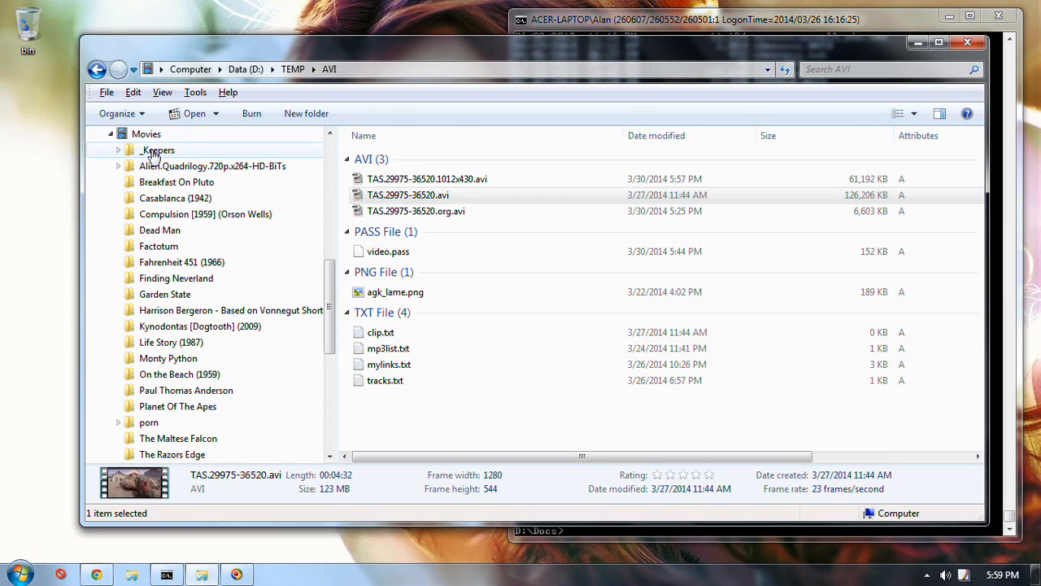
click(156, 150)
click(856, 213)
double_click(856, 213)
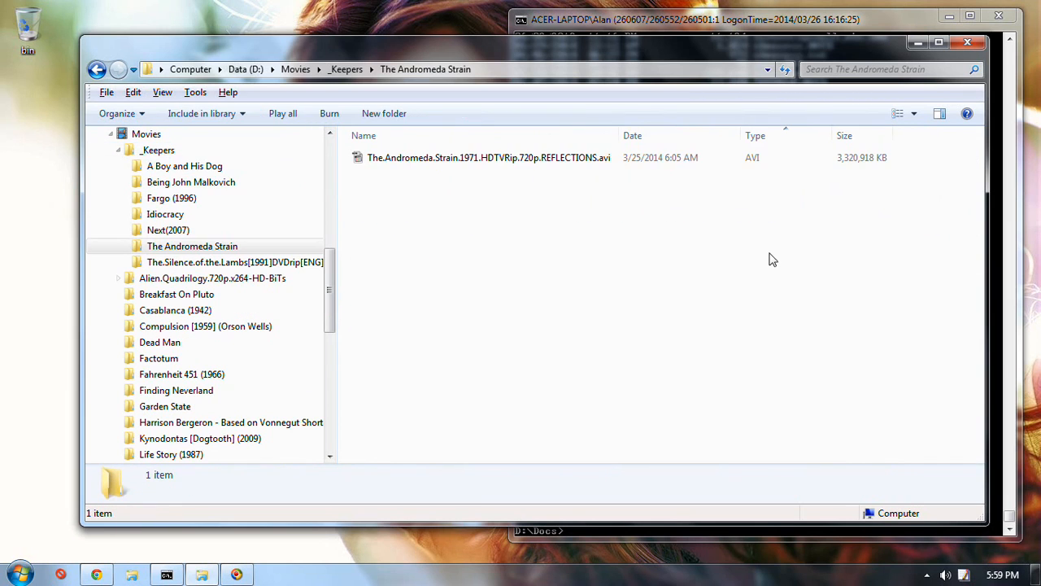
Step: Open the MediaInfo report for The.Andromeda.Strain.1971.HDTVRip.720p.REFLECTIONS.avi and highlight its video bit rate value
click(513, 161)
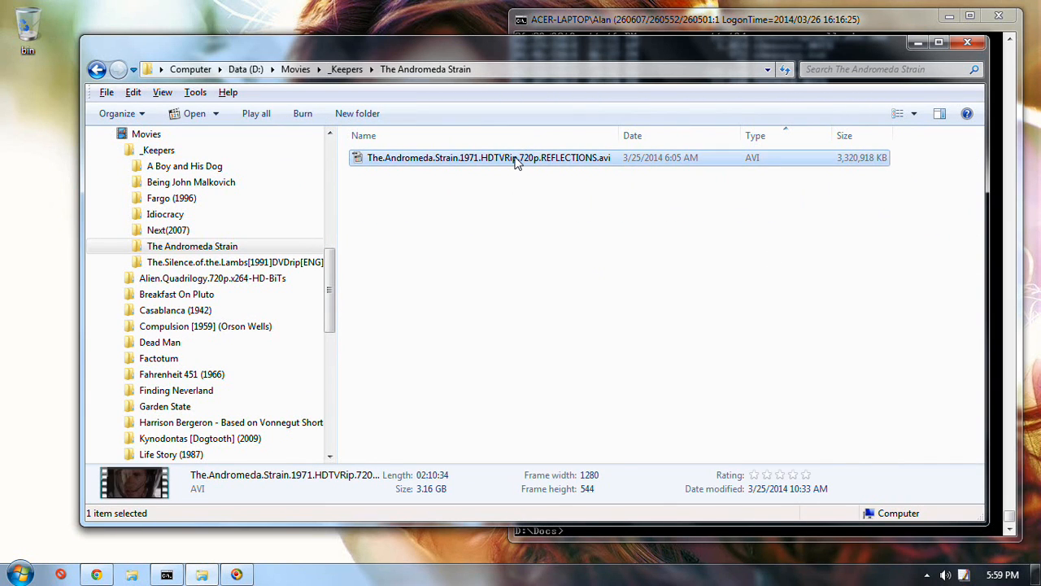
right_click(514, 160)
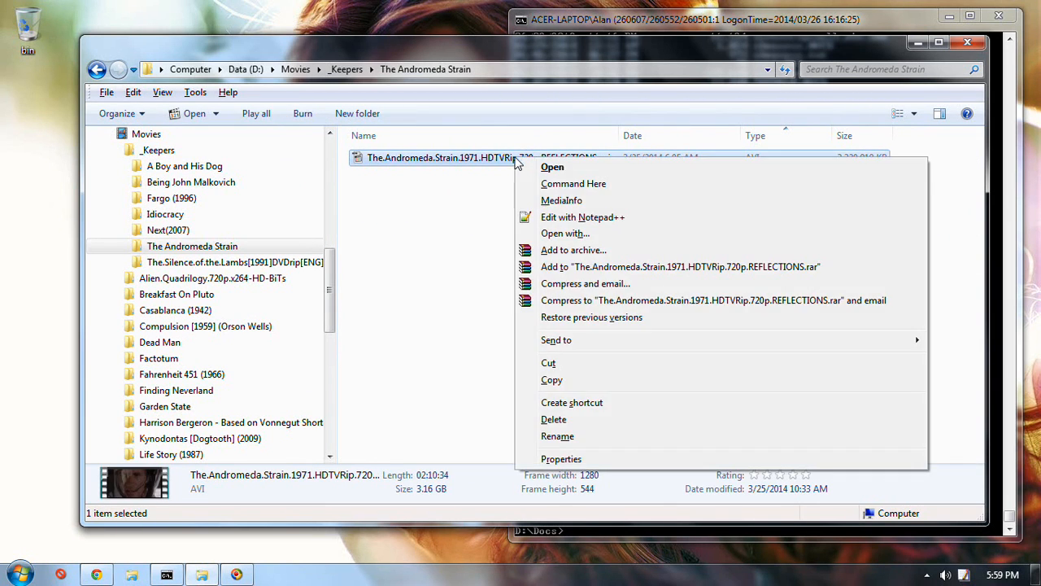
click(598, 204)
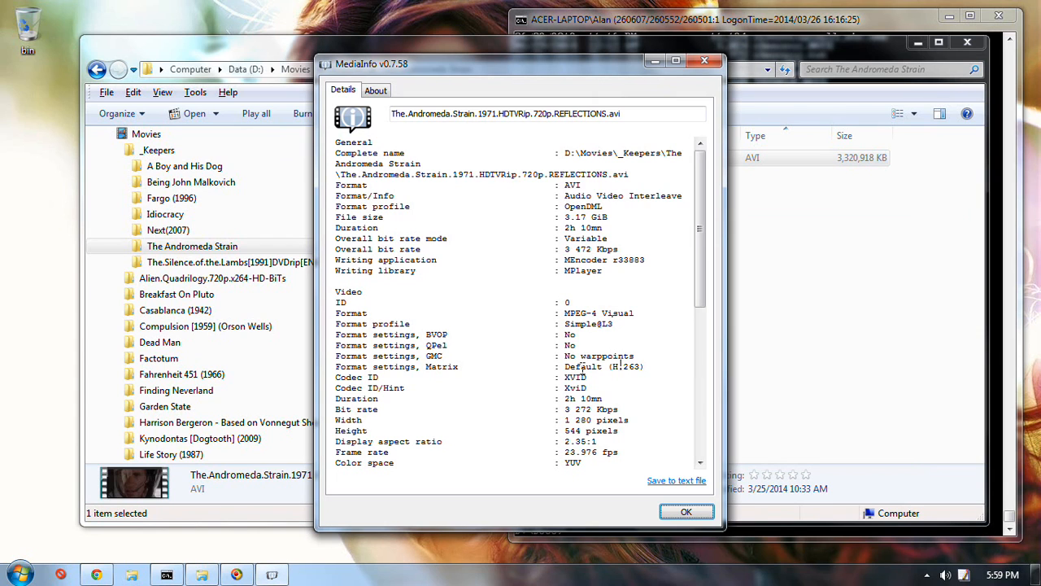
drag(566, 412, 595, 411)
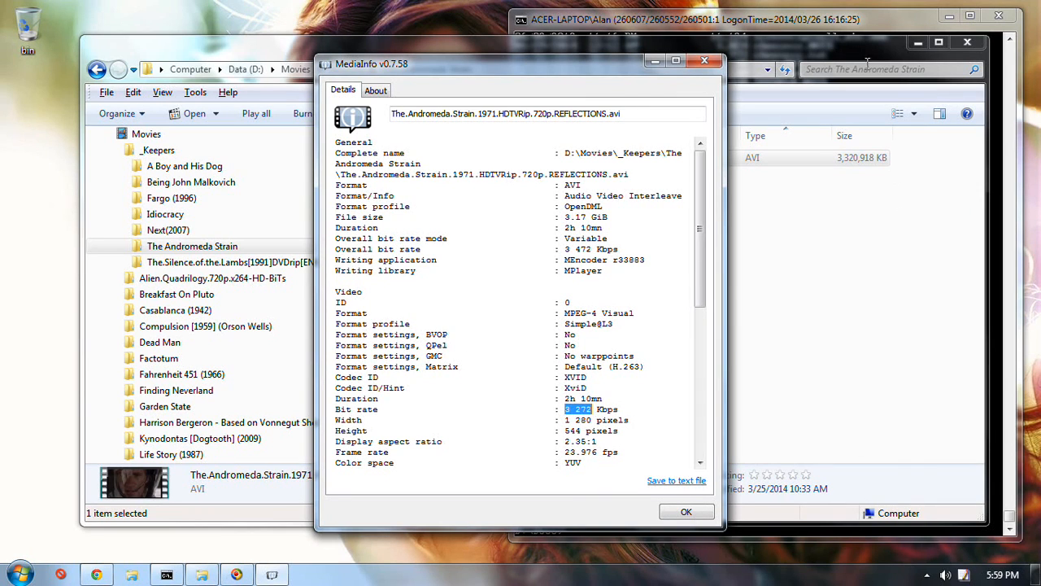
Step: Launch Notepad³ from the command prompt with n and open the recent file vdub_calc..note
click(846, 24)
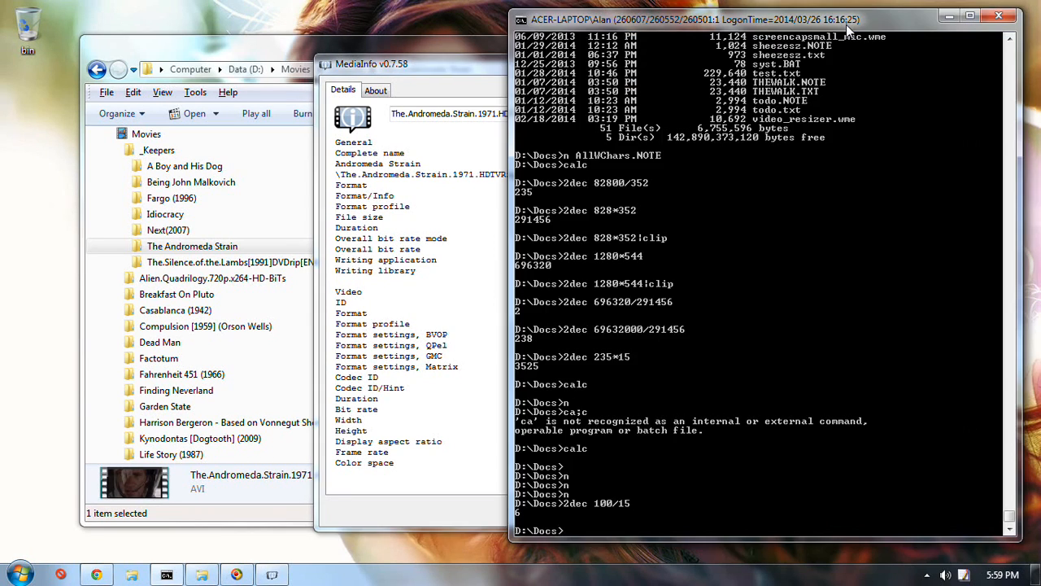
text(n)
key(Return)
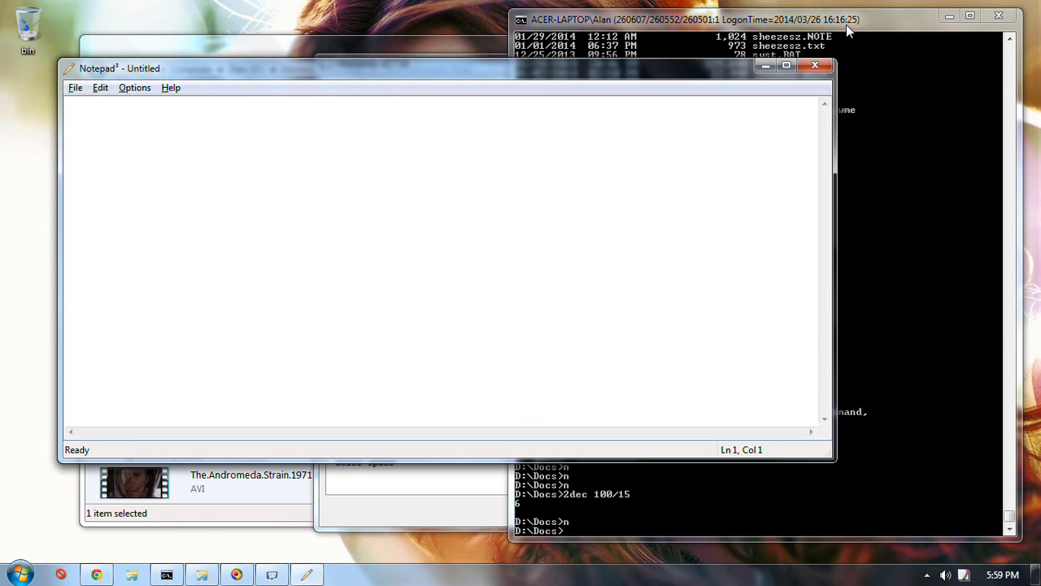
key(alt+f)
key(Down)
key(Down)
key(Down)
key(Down)
key(Down)
key(Down)
key(Down)
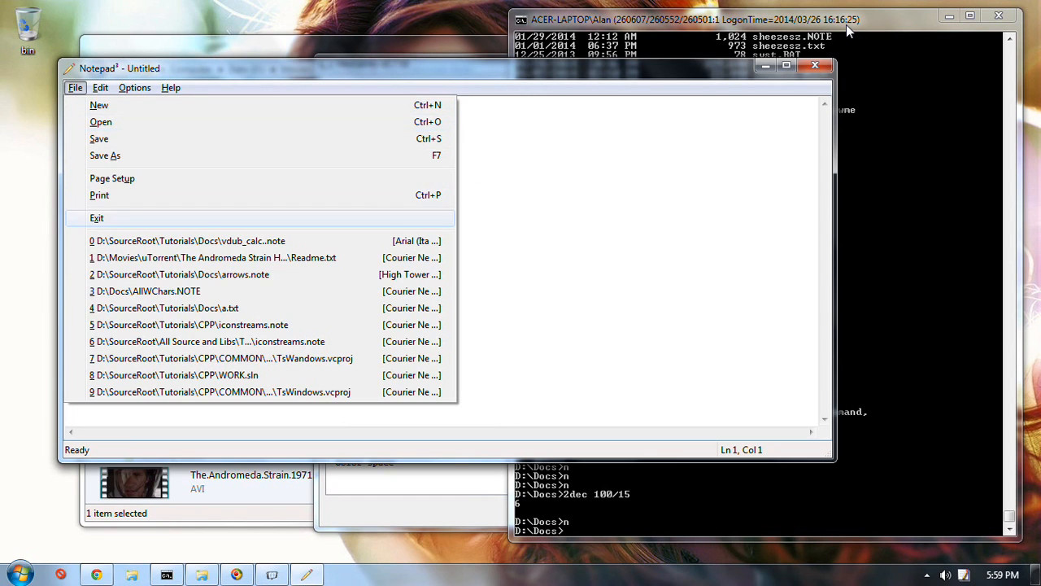
key(Escape)
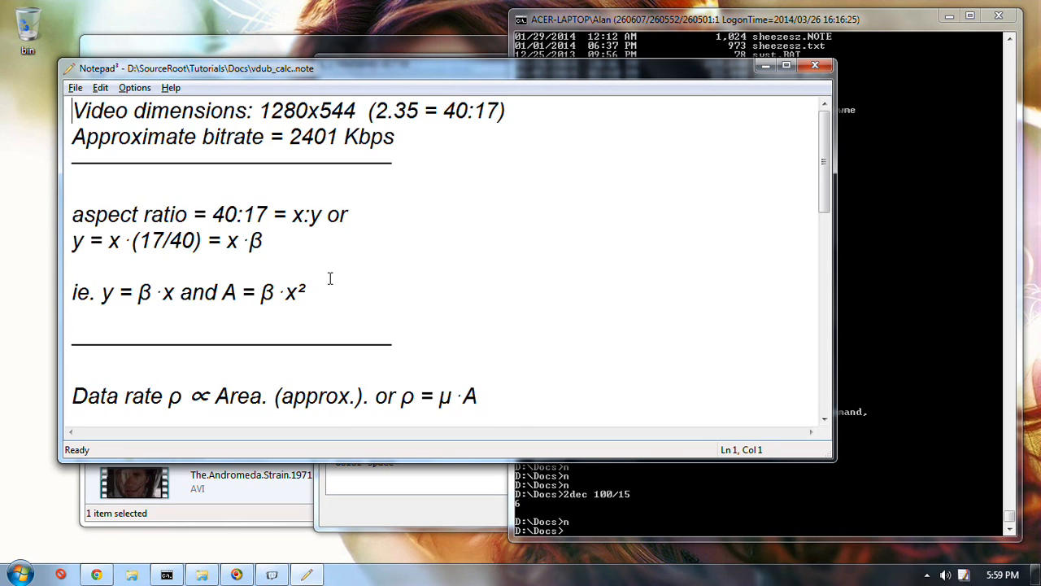
Step: Replace 2401 with the MediaInfo bit rate 3272 in the (2401 / A₀) term of the 1500 = μ·β·x² line
scroll(329, 279, down, 7)
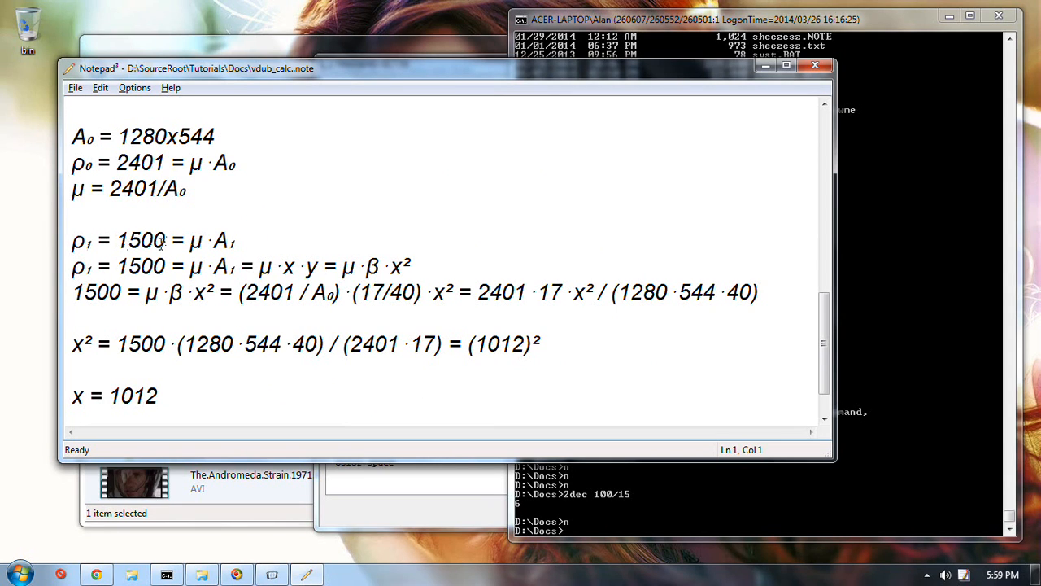
click(294, 293)
click(395, 524)
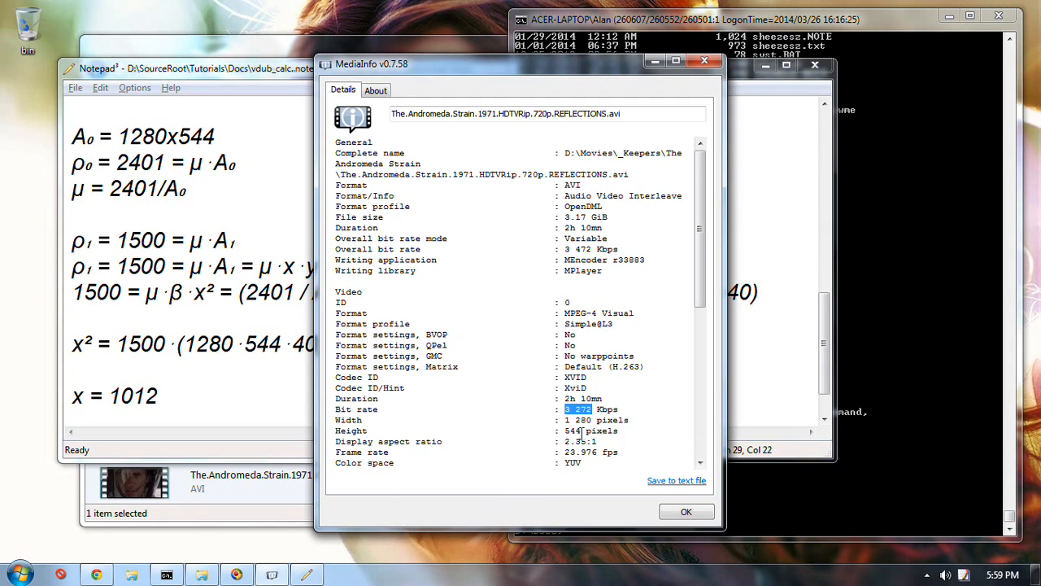
key(alt+Tab)
key(shift+Left)
key(shift+Left)
key(shift+Left)
key(shift+Left)
text(3272)
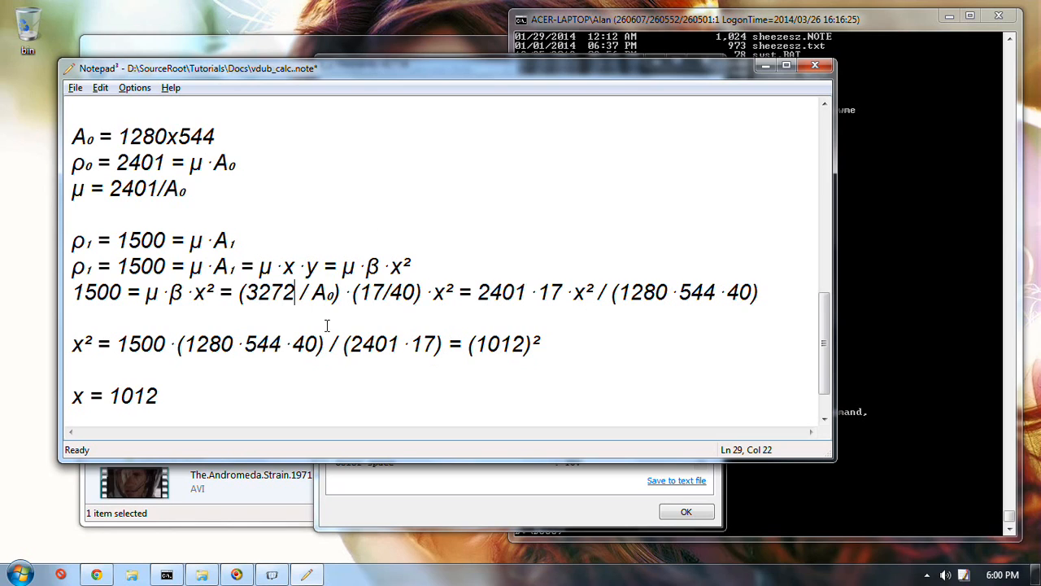
Step: Replace 2401 with 3272 in the denominator of the x² equation
key(shift+Left)
key(shift+Left)
key(shift+Left)
key(shift+Left)
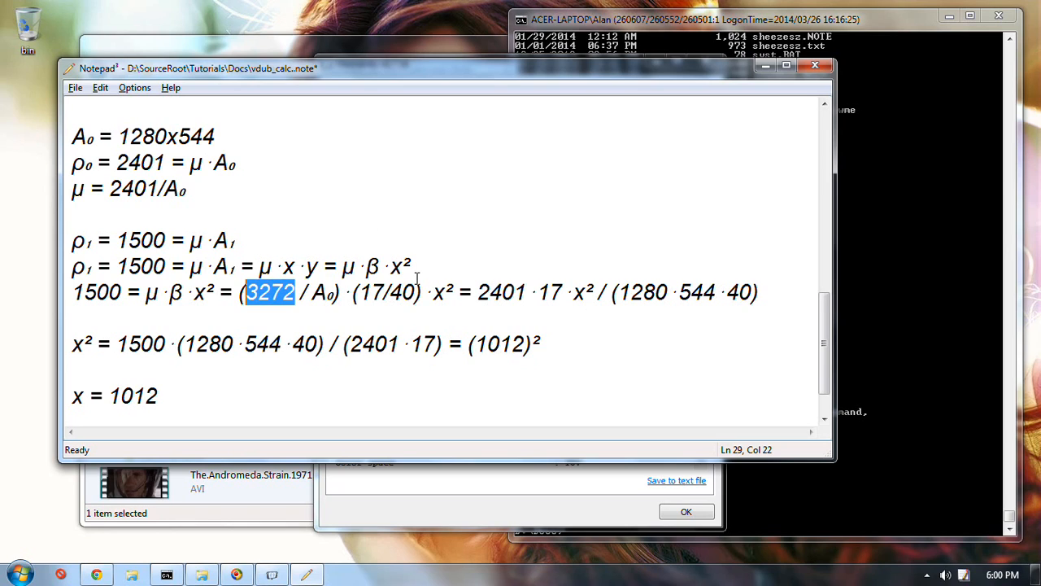
key(Down)
key(Down)
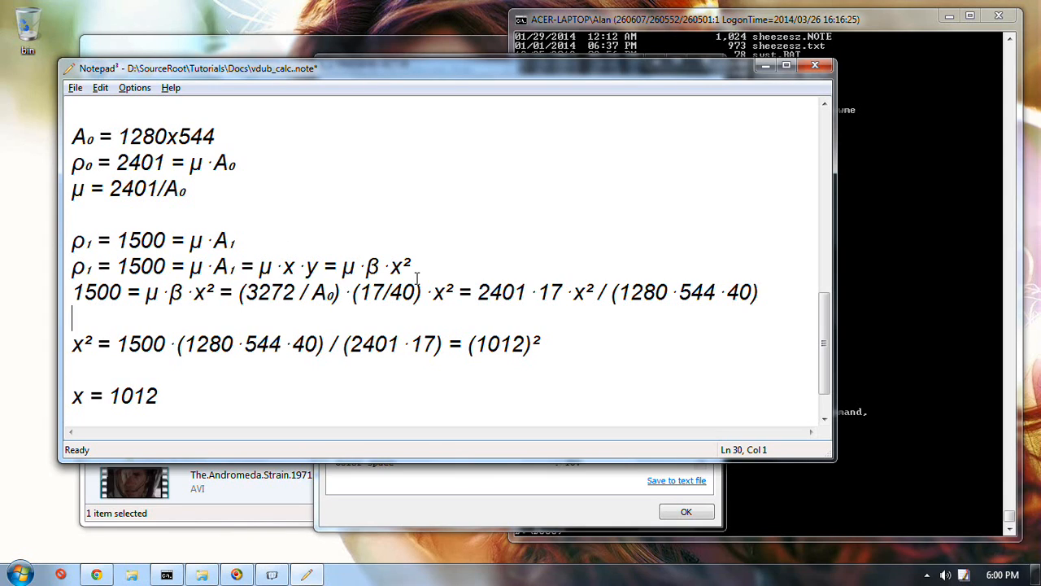
key(ctrl+Right)
key(ctrl+Right)
key(ctrl+Right)
key(ctrl+Right)
key(ctrl+Right)
key(ctrl+Right)
key(ctrl+Right)
key(ctrl+Right)
key(ctrl+Right)
key(ctrl+Right)
key(shift+Right)
key(shift+Right)
key(shift+Right)
key(shift+Right)
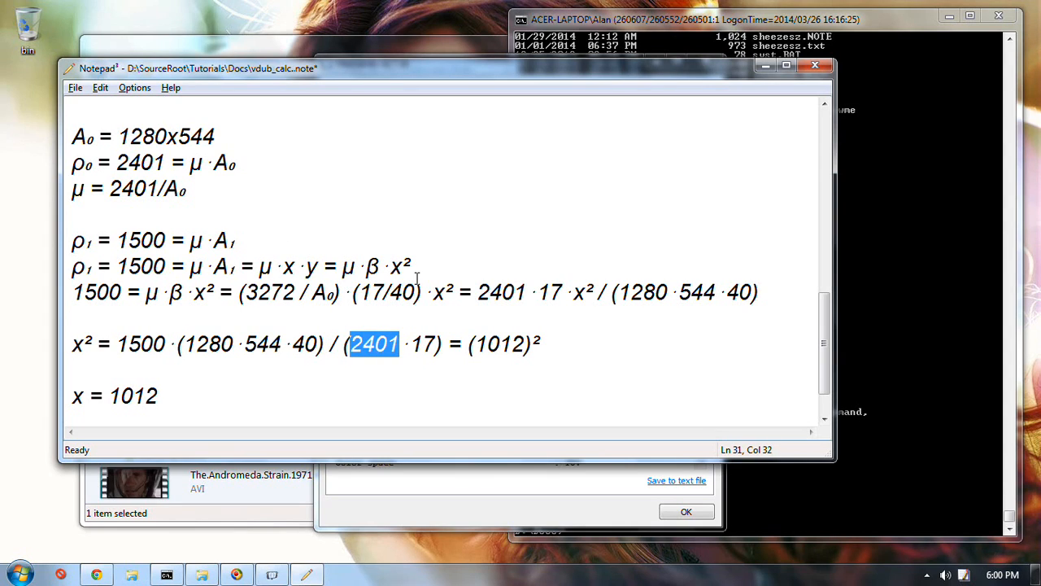
text(327)
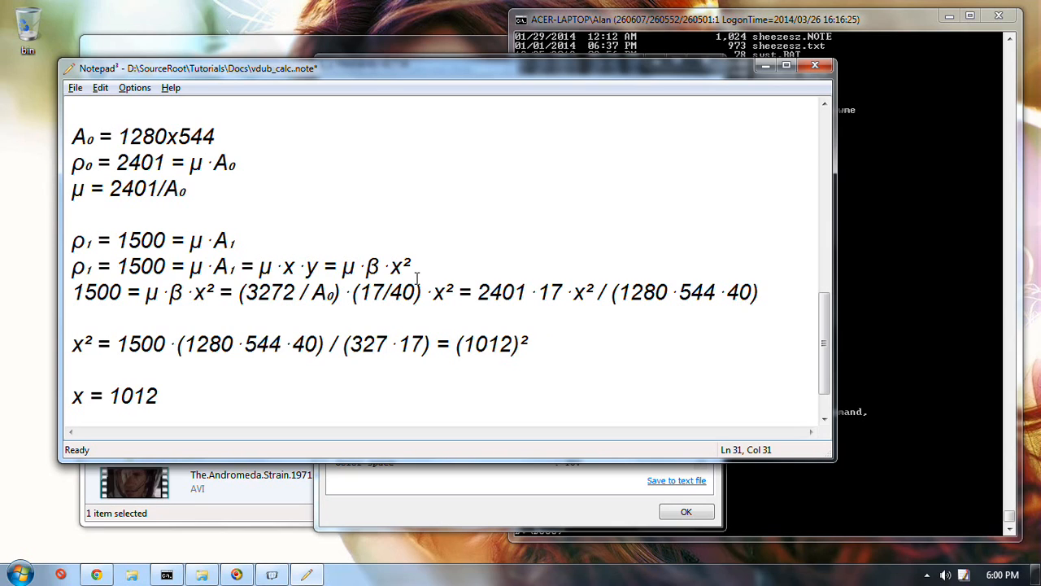
text(2)
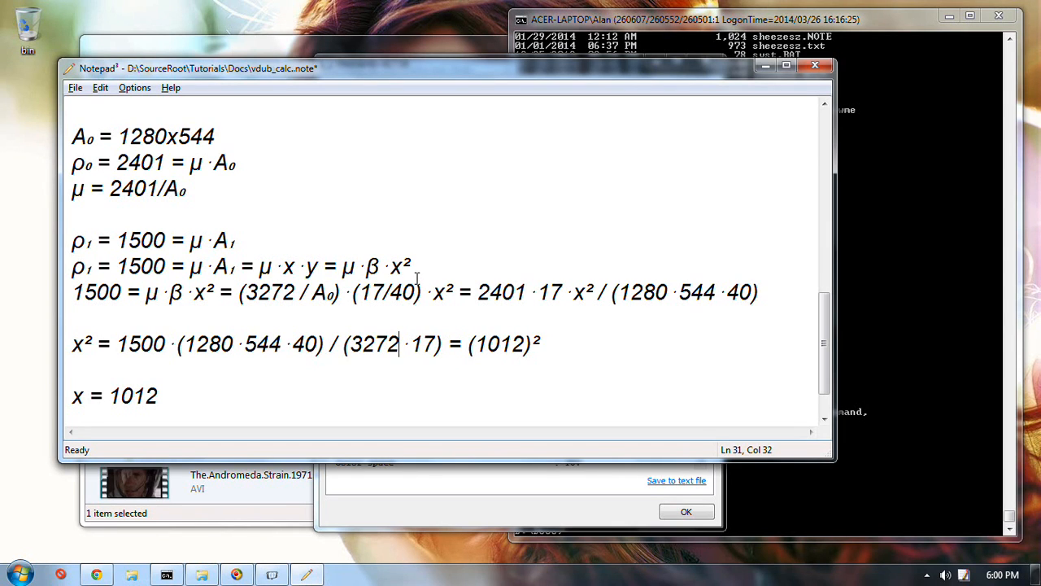
Step: Clear the 1012 inside the squared parentheses at the end of the x² equation
click(526, 345)
key(BackSpace)
key(BackSpace)
key(BackSpace)
key(BackSpace)
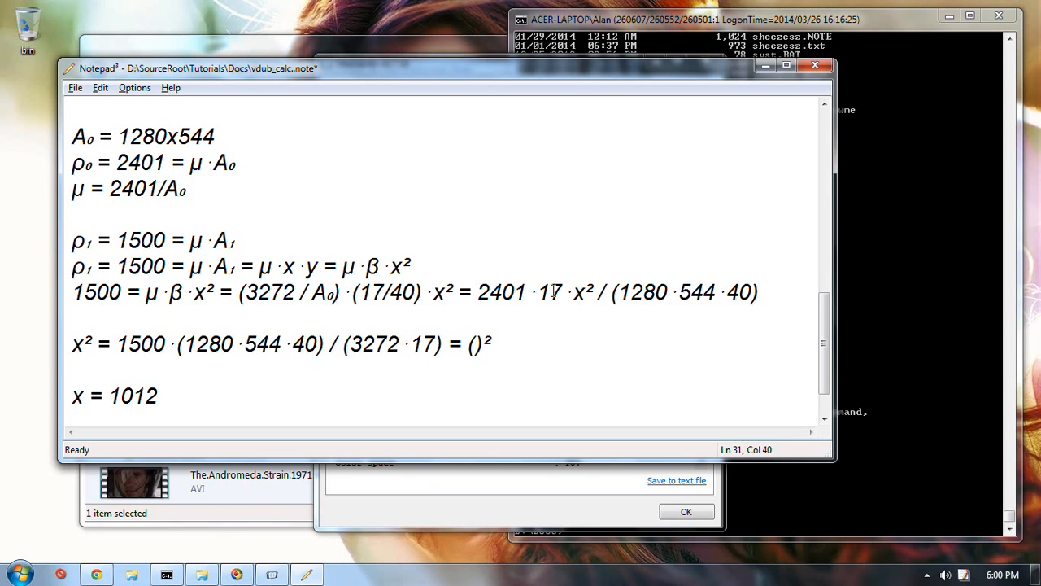
Step: Launch Calculator from the command prompt with calc and multiply 1500 by 1280, 544 and 40
click(907, 461)
text(calc)
key(Return)
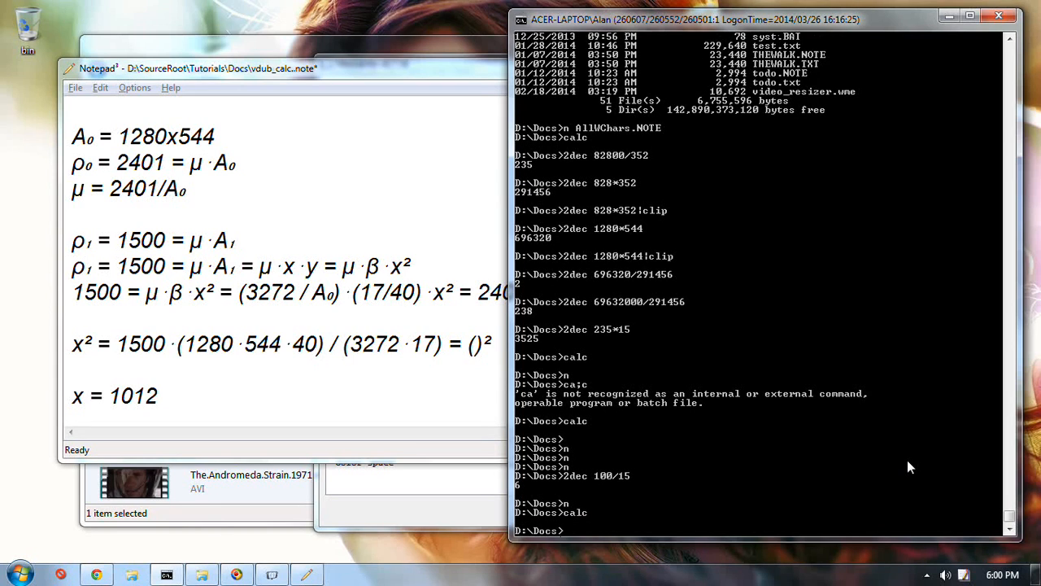
text(1500)
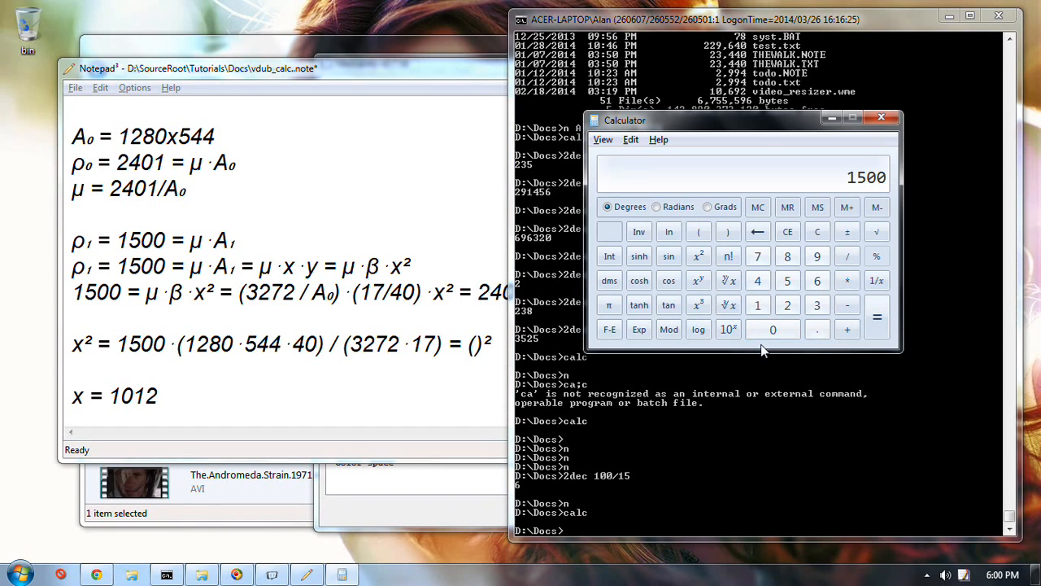
key(asterisk)
text(1280)
key(Return)
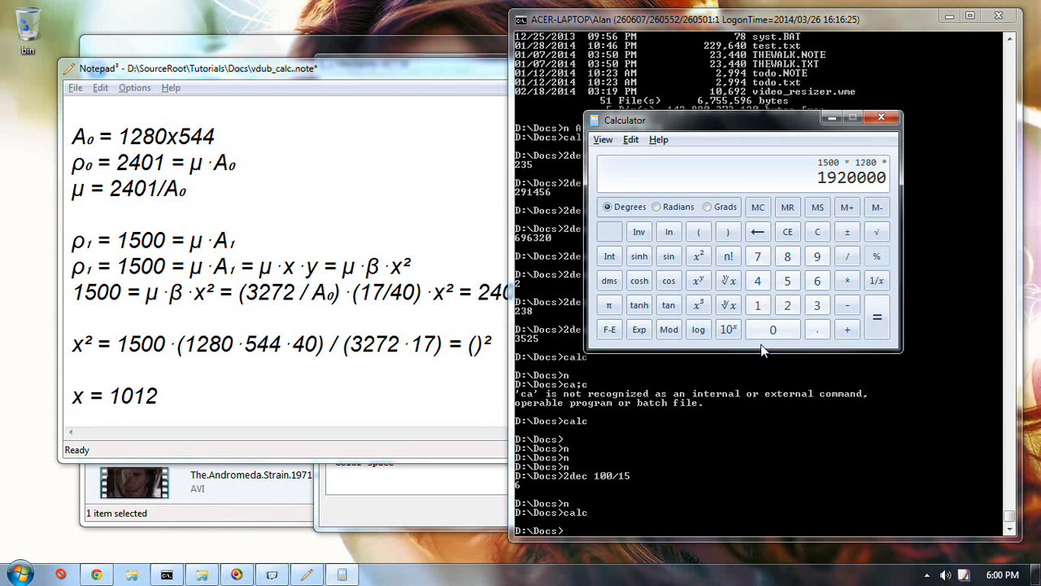
text(544)
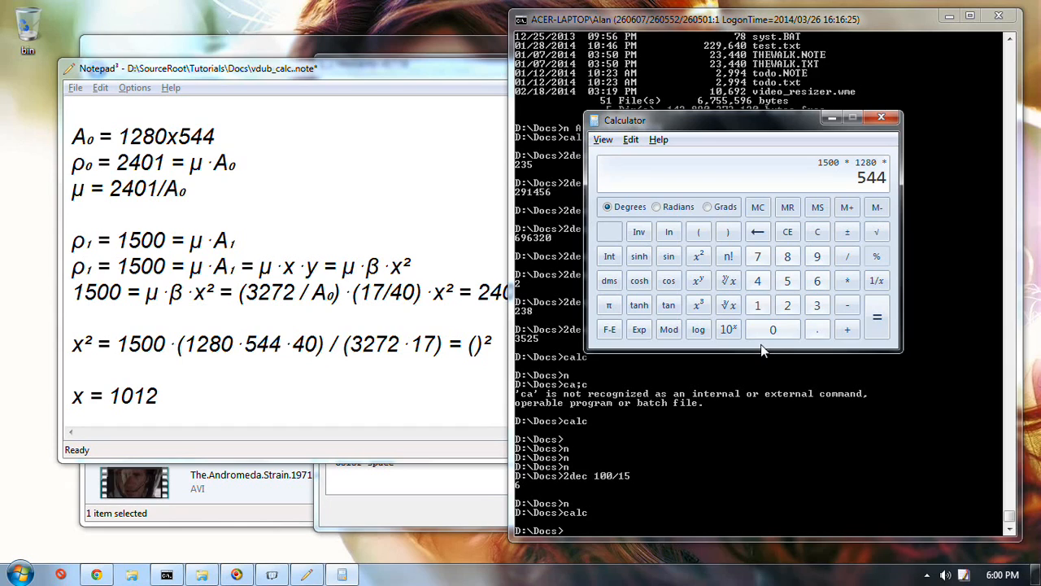
text(*40)
key(Return)
Step: Divide the product in Calculator by (3272 * 17)
key(slash)
key(parenleft)
text(3272)
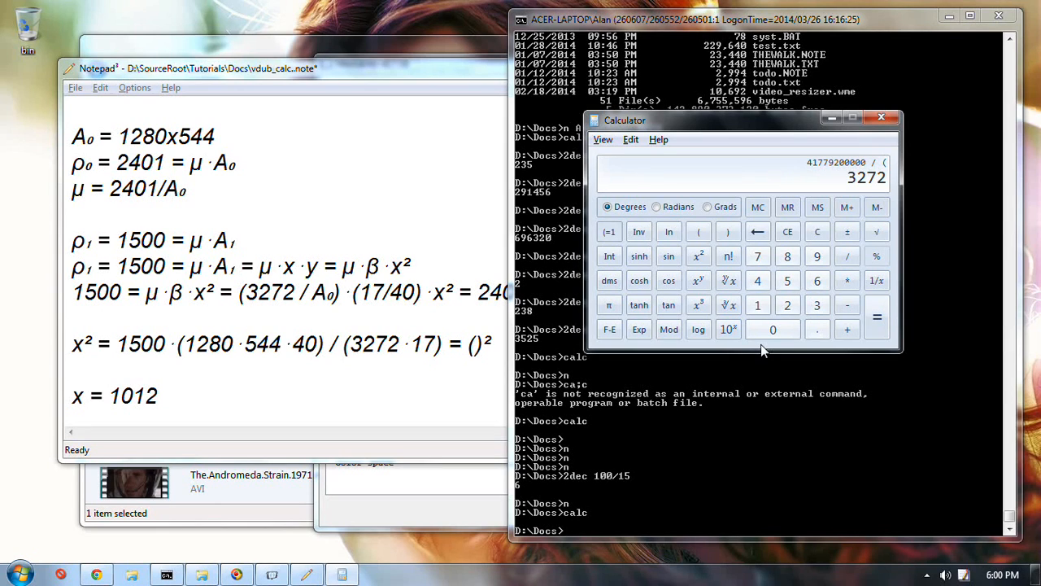
key(asterisk)
text(17)
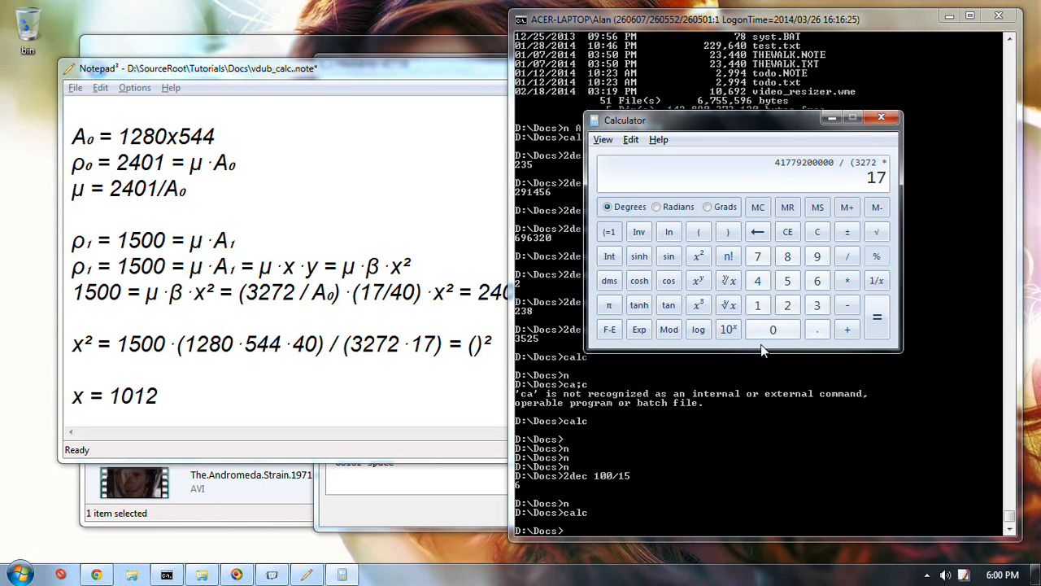
key(parenright)
key(Return)
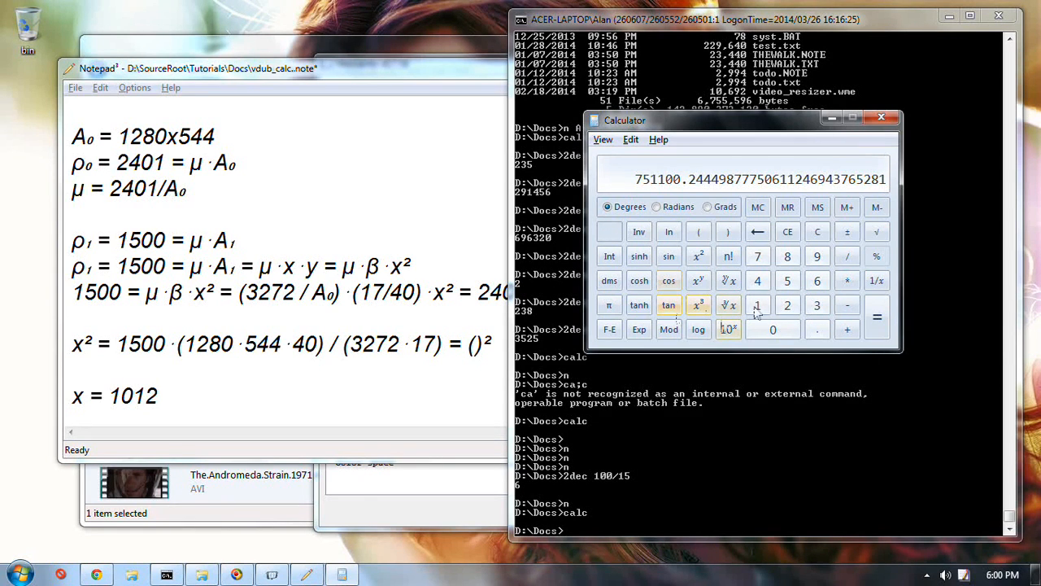
Step: Raise the quotient to the power 0.5 to get the new frame width
click(698, 282)
click(813, 323)
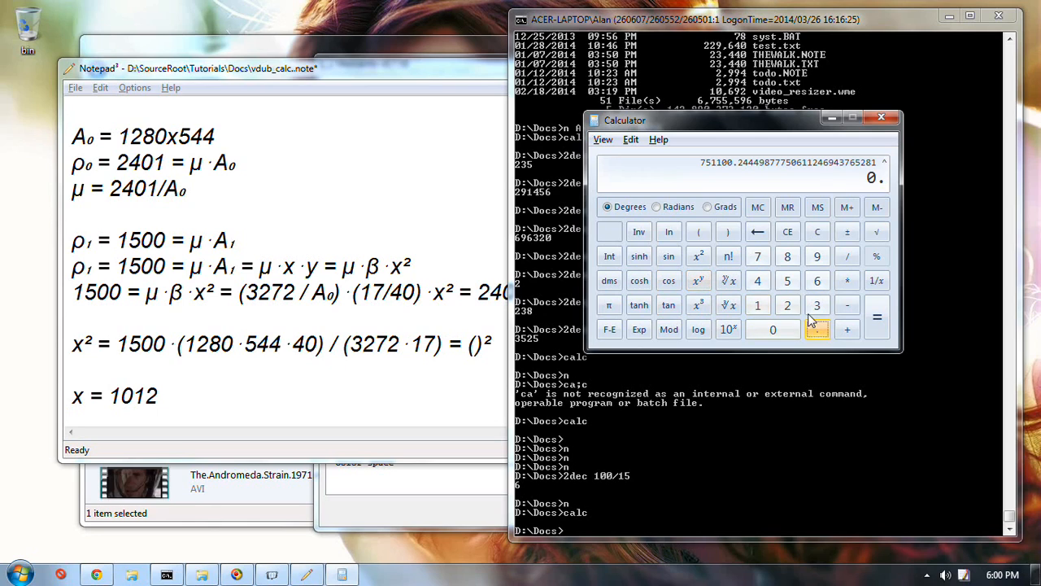
click(788, 280)
click(877, 318)
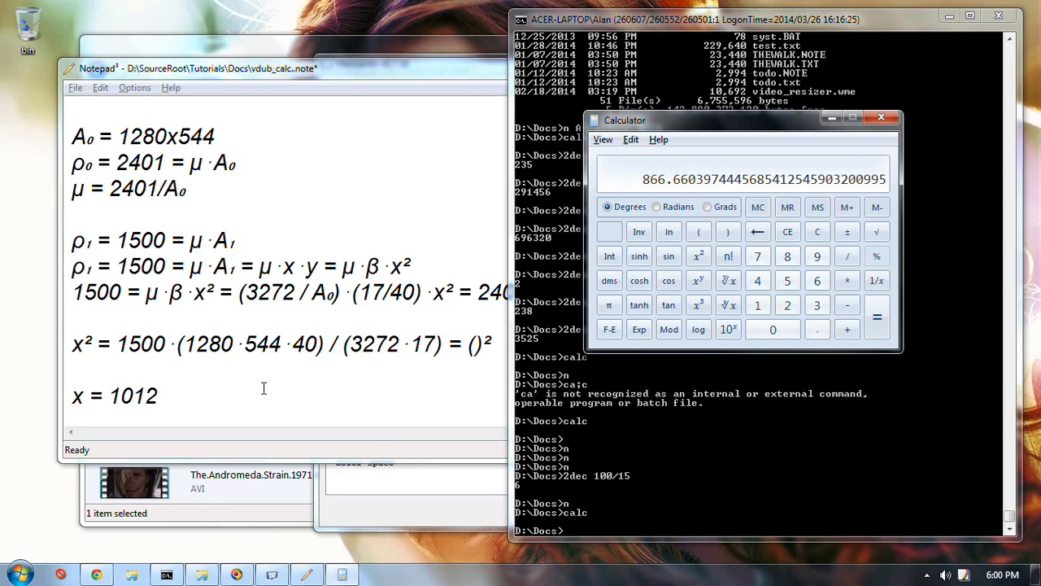
Step: In the Notepad³ note, add y = 430 under x = 1012, followed by a second block with x = 866 and an unfinished y = line
click(206, 413)
key(Return)
text(y = 430)
key(Return)
key(Return)
text(x )
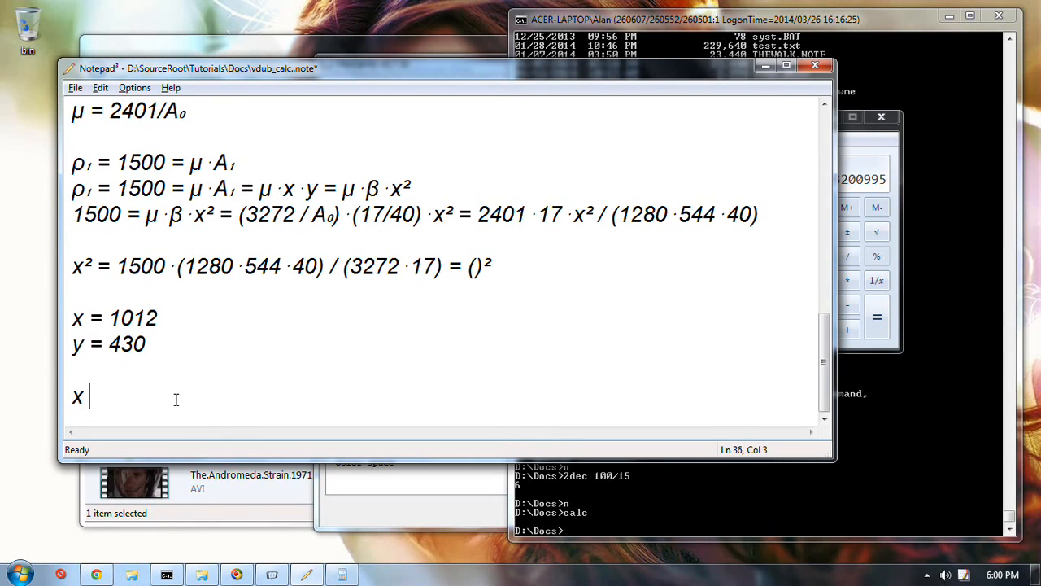
text(= 866)
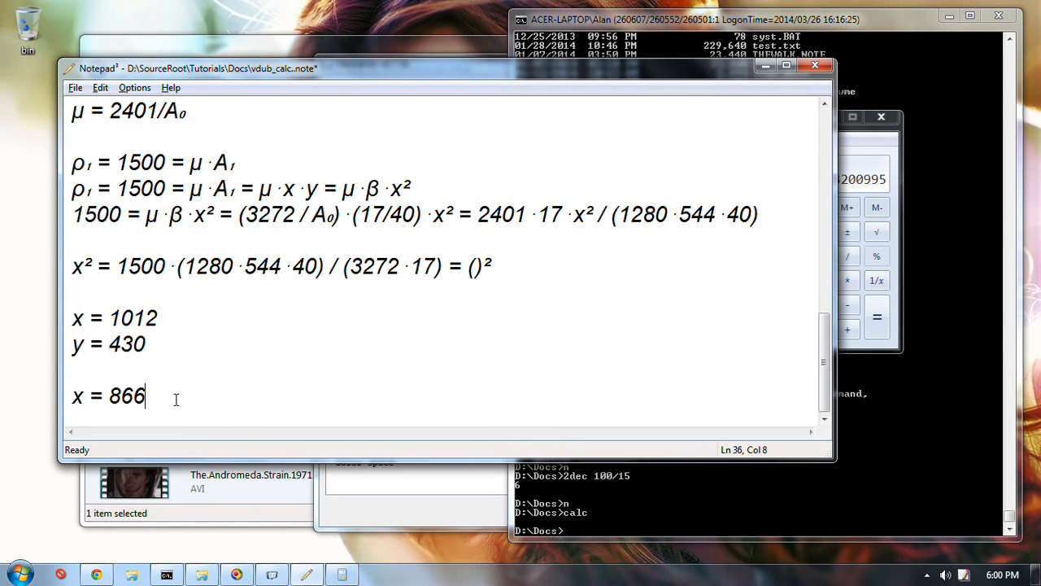
key(Return)
text(y )
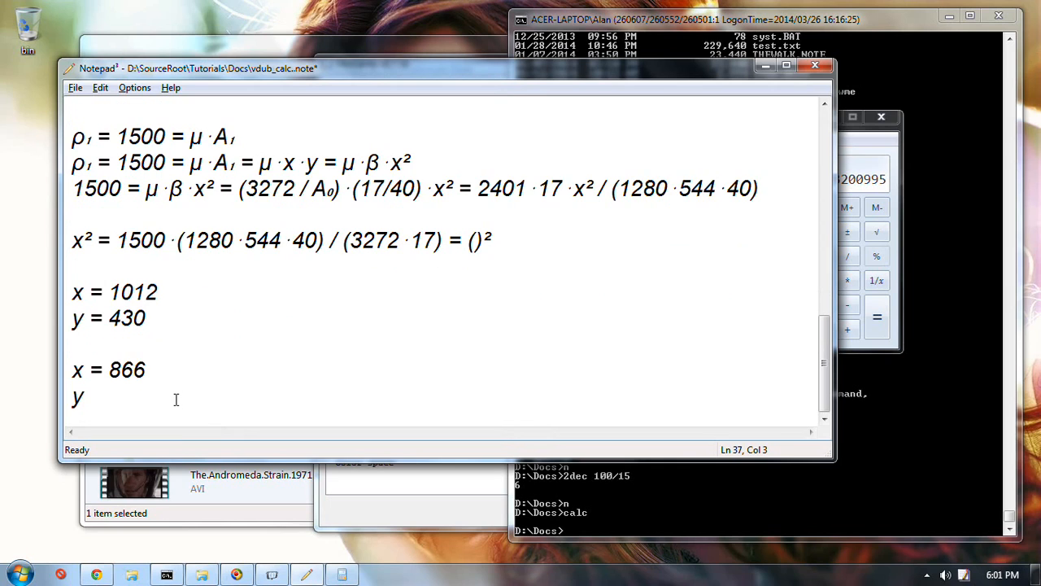
text(=)
Step: In Calculator, multiply the computed width by 17 and divide by 40 to get the matching height
key(alt+Tab)
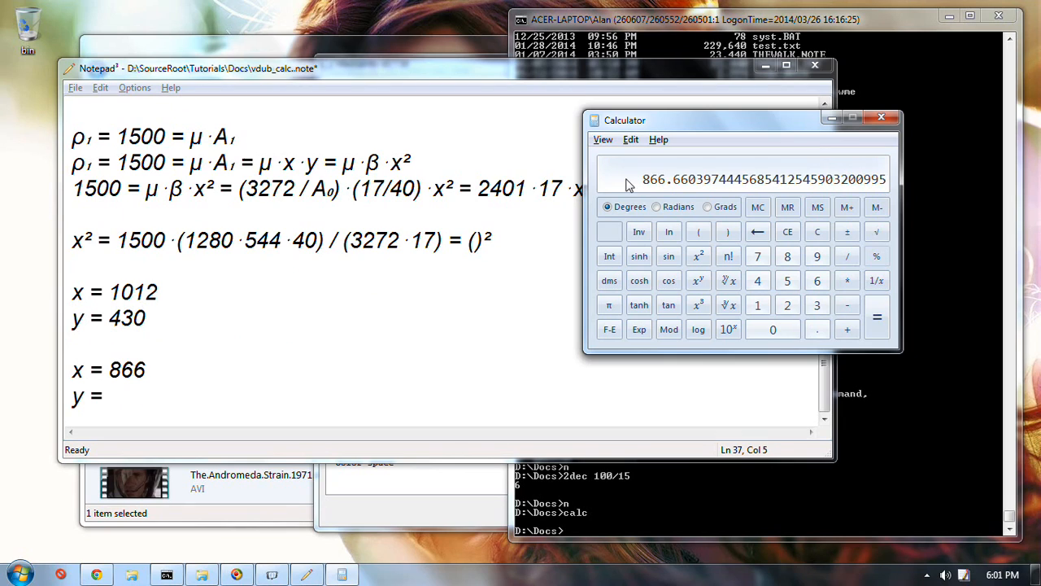
key(asterisk)
key(1)
key(7)
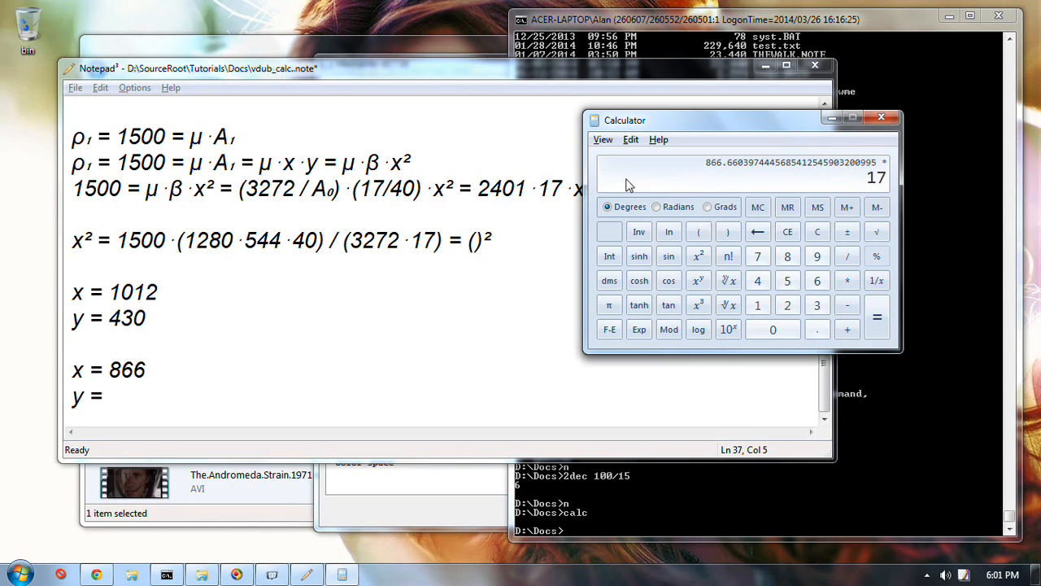
key(Return)
key(slash)
key(4)
key(0)
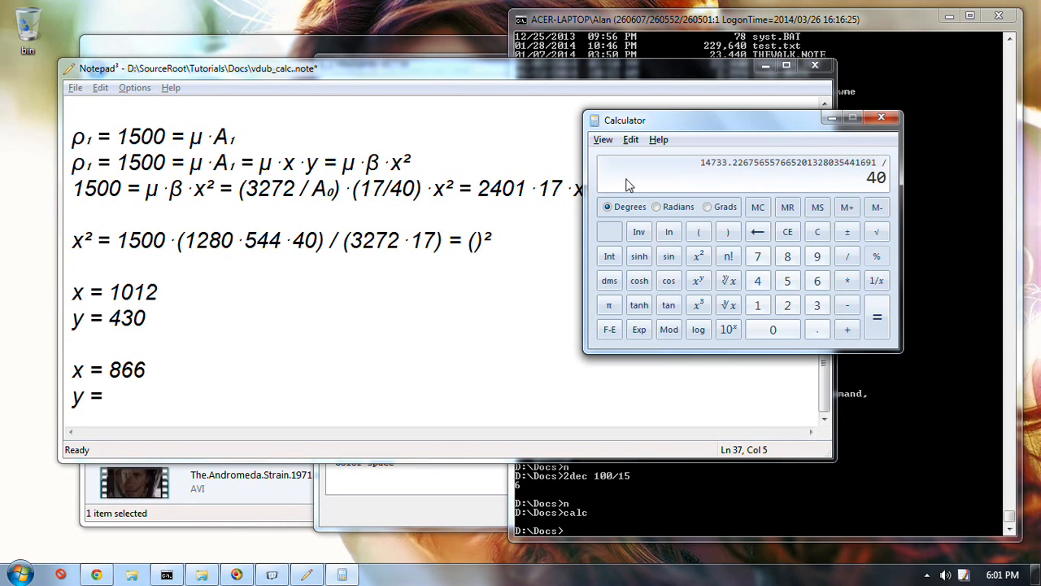
key(Return)
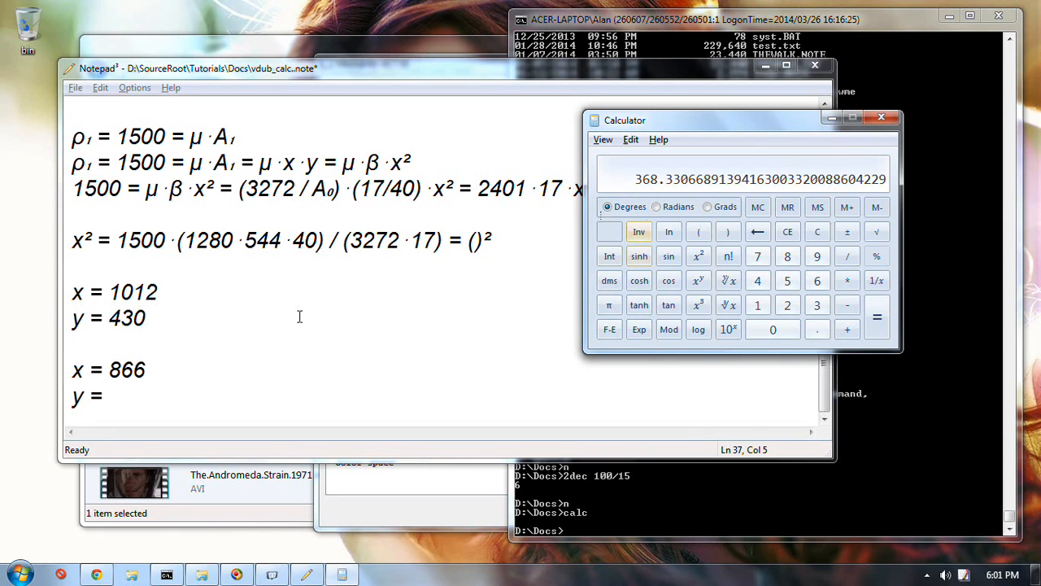
Step: Complete the last y = line in the note with 368 and add blank space below it
click(128, 394)
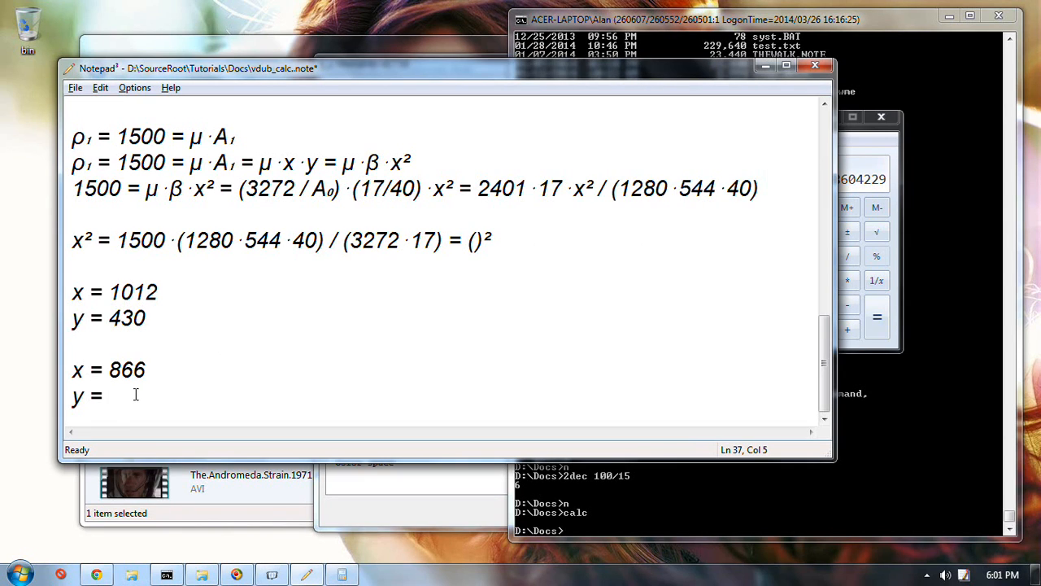
text(368)
key(Return)
key(Return)
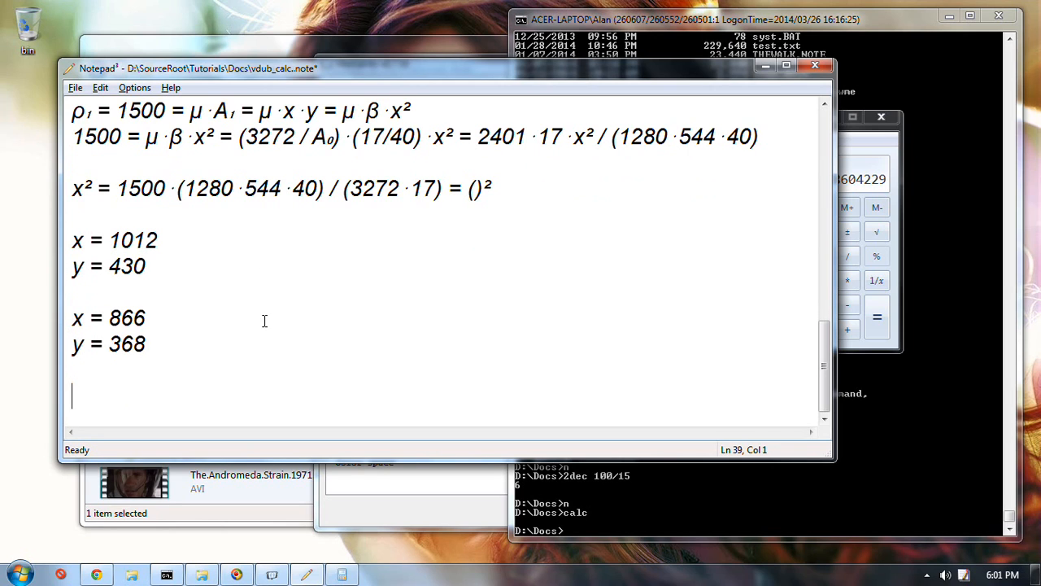
Step: Remove one blank line at the end of the note and check the 1500 factor in the x² formula
scroll(265, 320, up, 1)
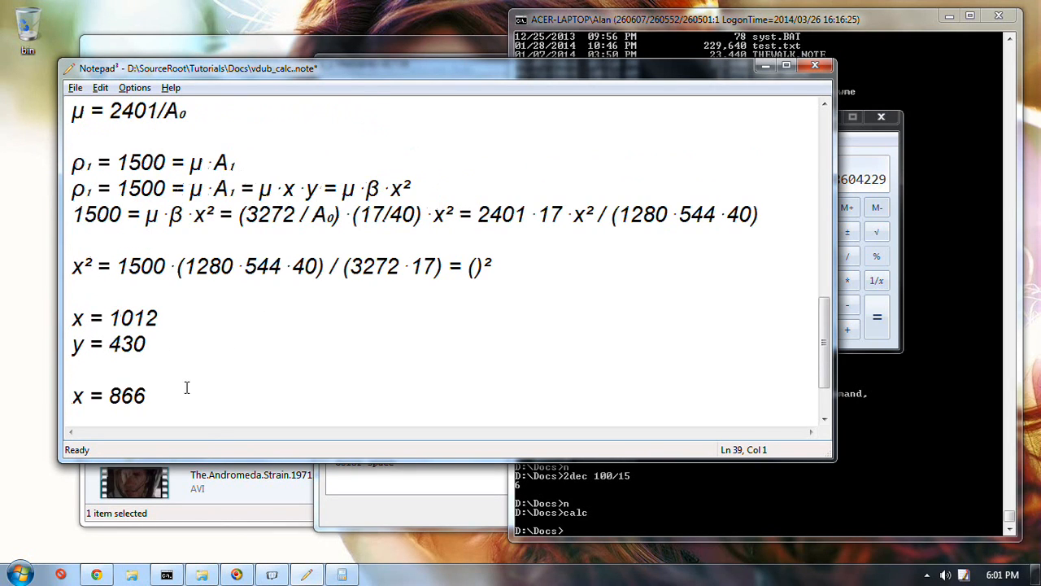
scroll(187, 387, down, 1)
scroll(235, 245, up, 1)
scroll(189, 399, down, 1)
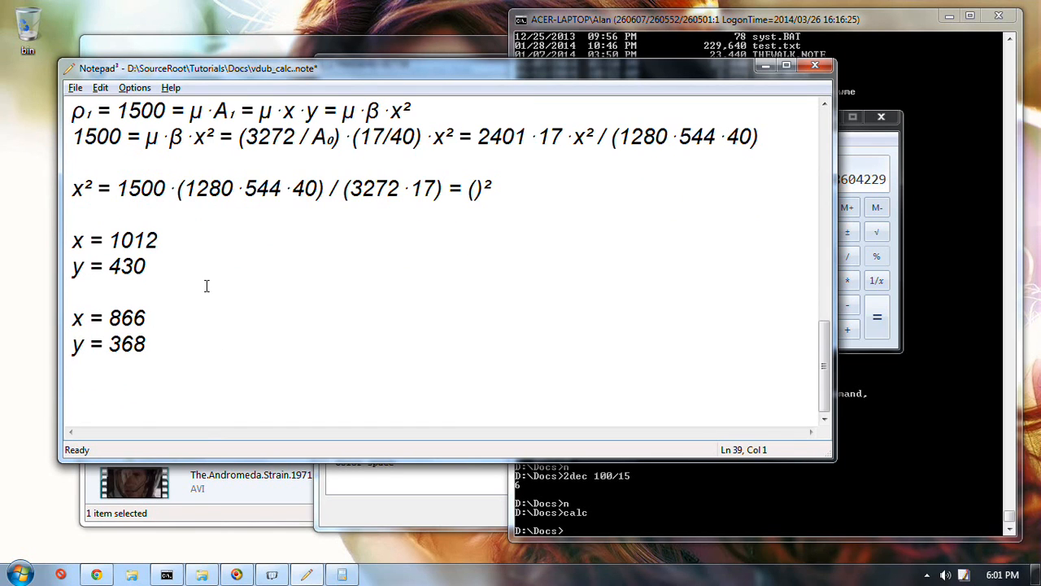
key(BackSpace)
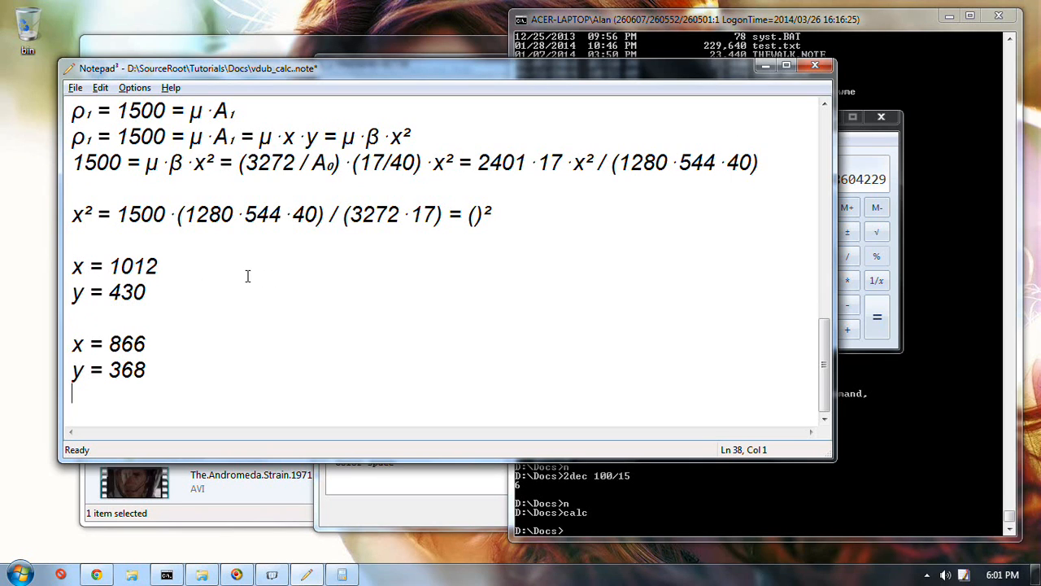
scroll(244, 342, up, 1)
scroll(244, 345, down, 1)
drag(168, 213, 117, 213)
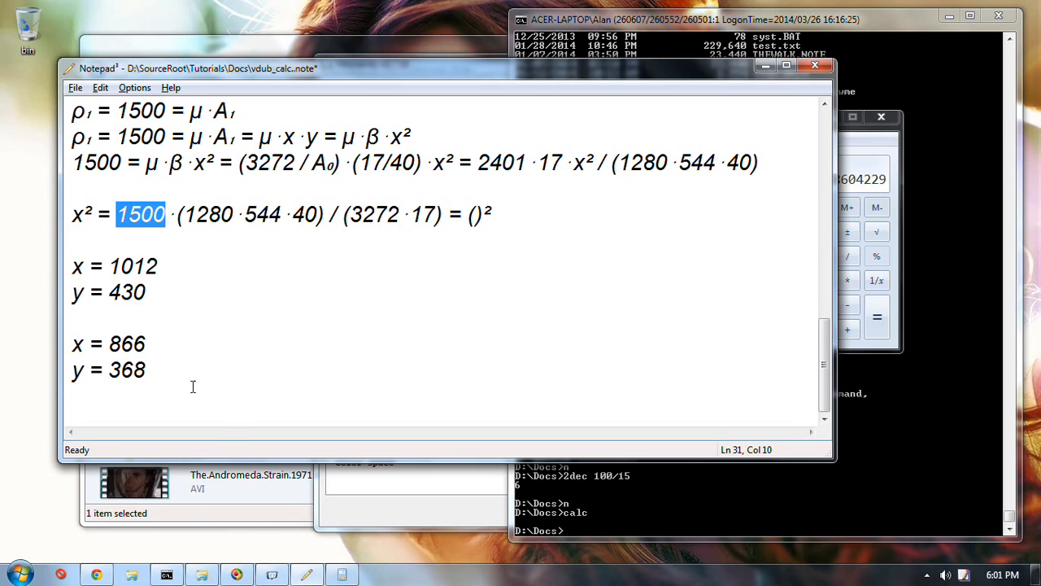
click(140, 400)
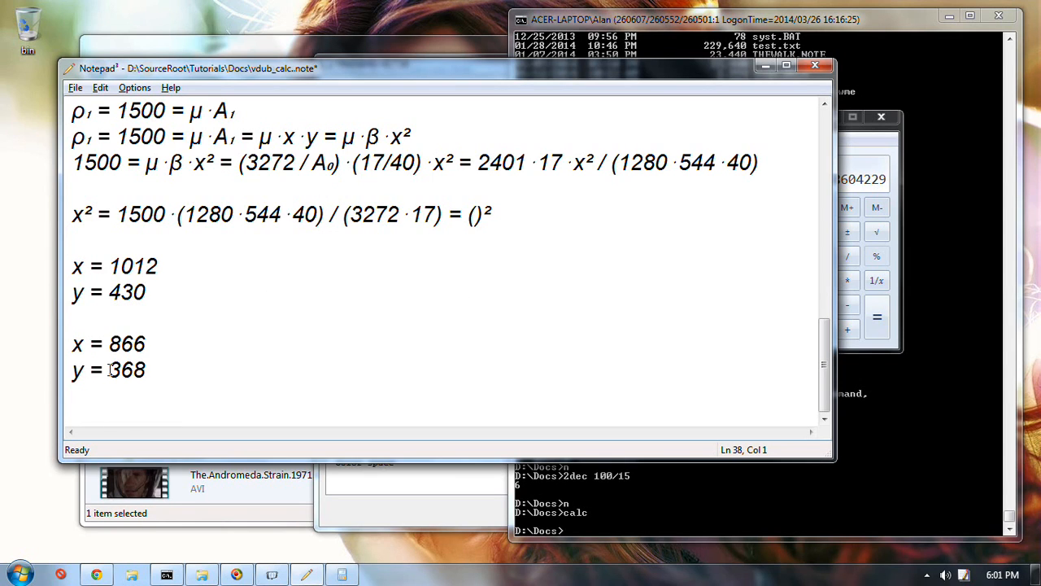
Step: Close the MediaInfo report and switch to the Explorer window showing The Andromeda Strain folder
click(402, 520)
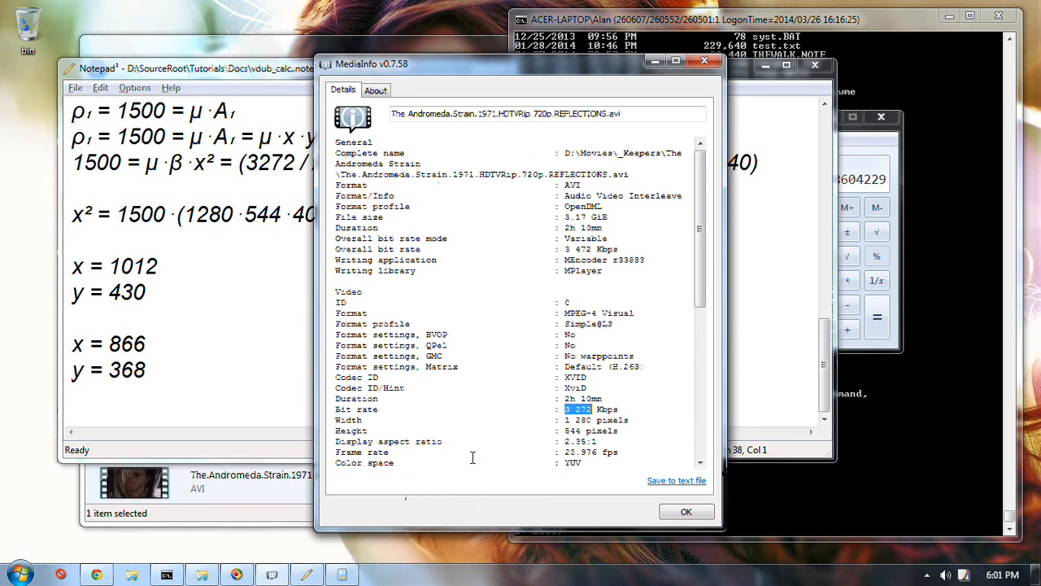
click(705, 61)
click(389, 514)
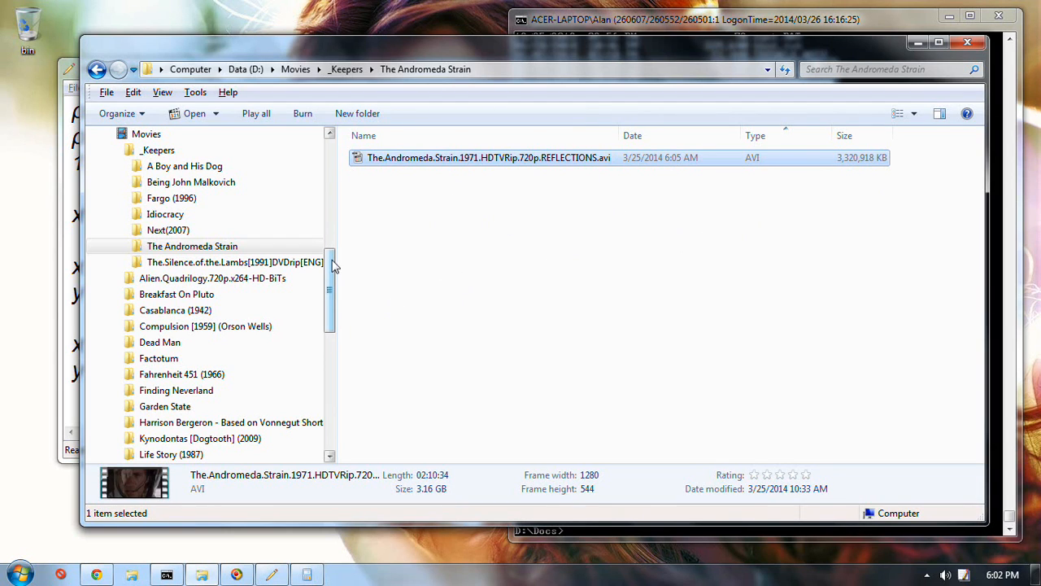
Step: Collapse the _Keepers and Movies folders, open D:\TEMP and select Alien.DirCut.1979.DTheater.720p.x264.DTS-iLL.sample.mkv
drag(329, 276, 330, 213)
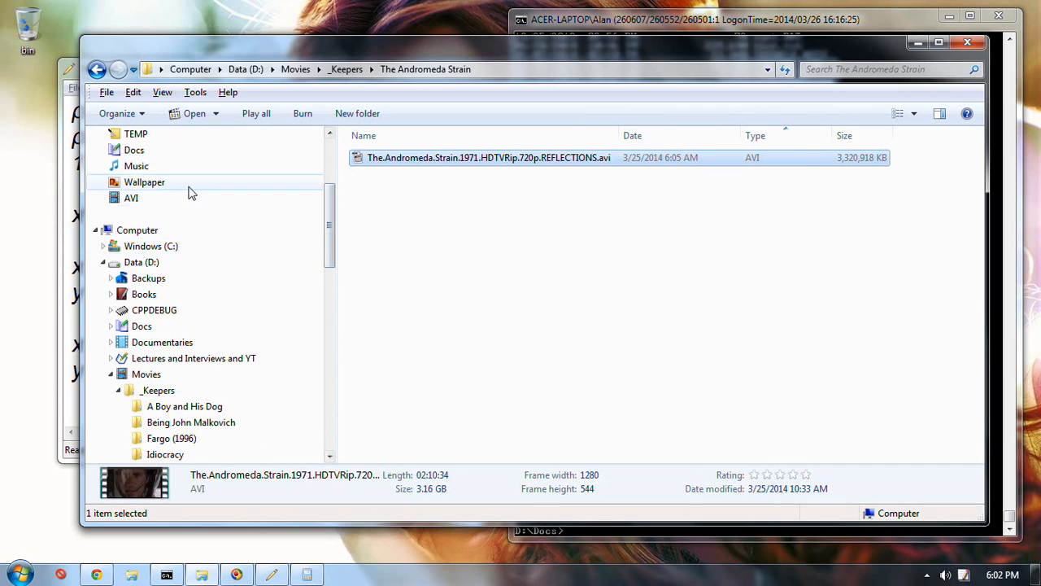
click(118, 391)
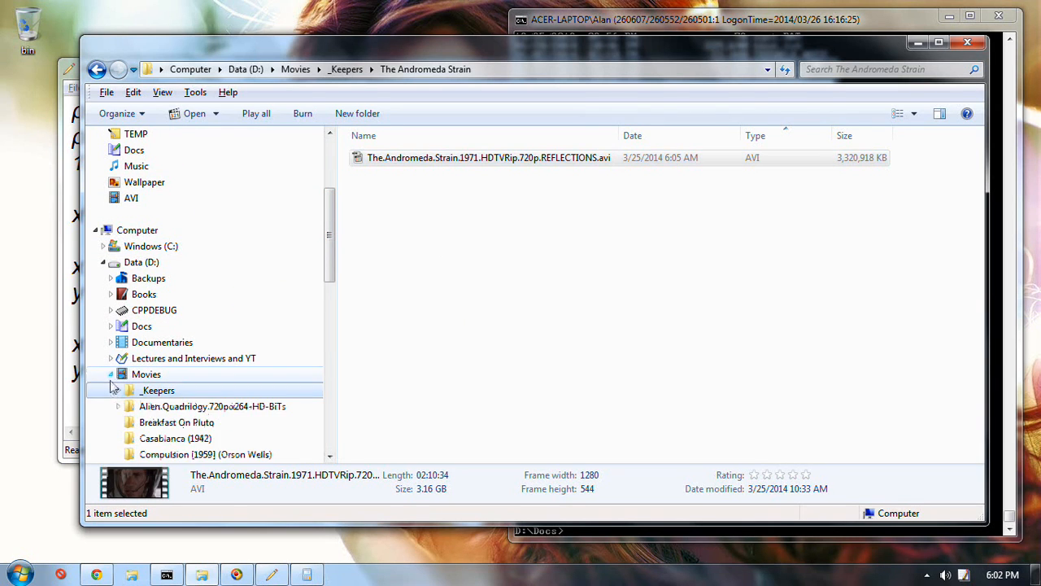
click(111, 374)
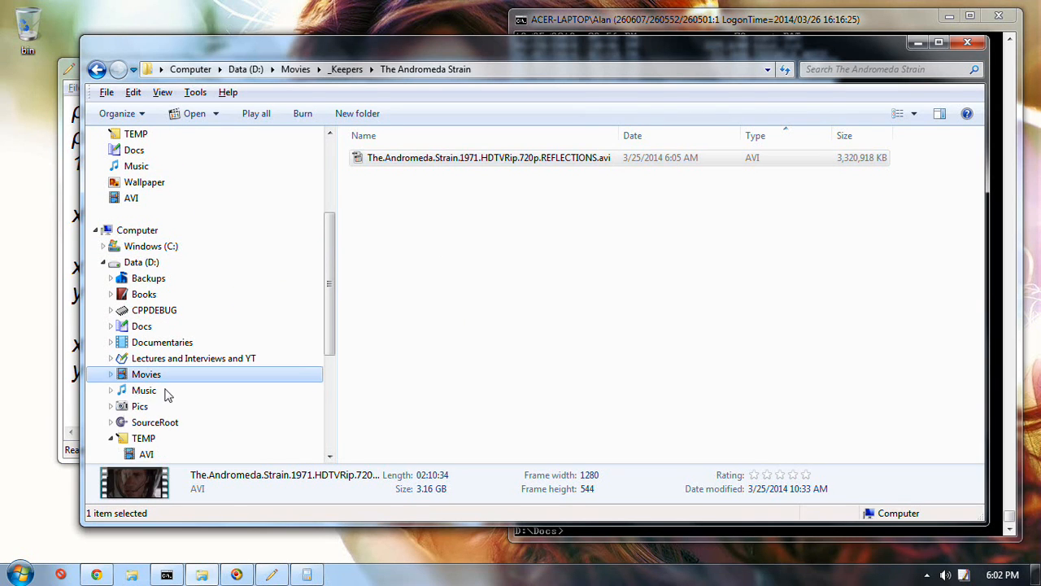
click(144, 440)
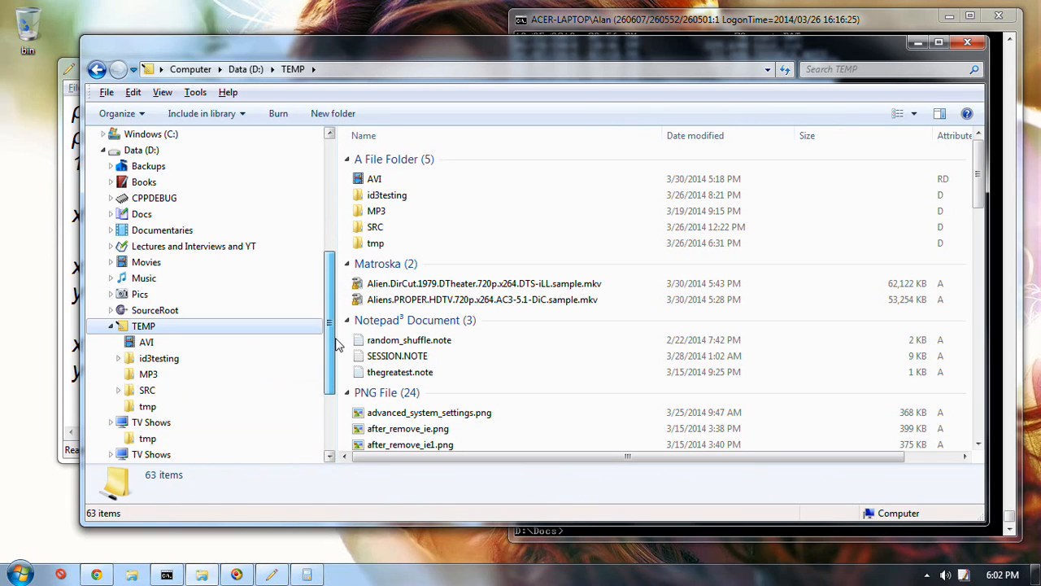
click(413, 283)
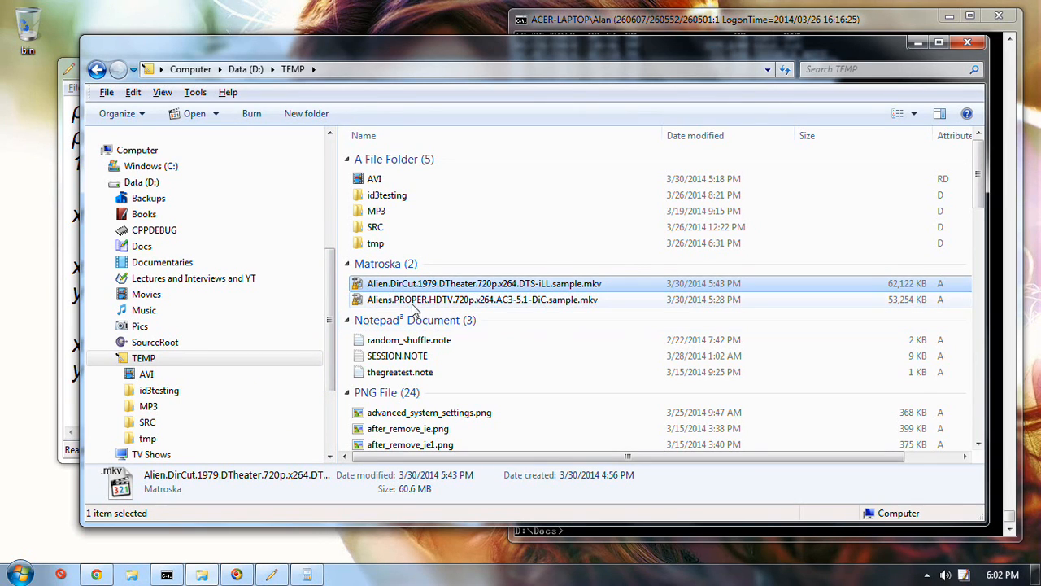
Step: Launch mkvmerge GUI and add Alien.DirCut.1979.DTheater.720p.x264.DTS-iLL.sample.mkv from D:\TEMP as the input file
key(super)
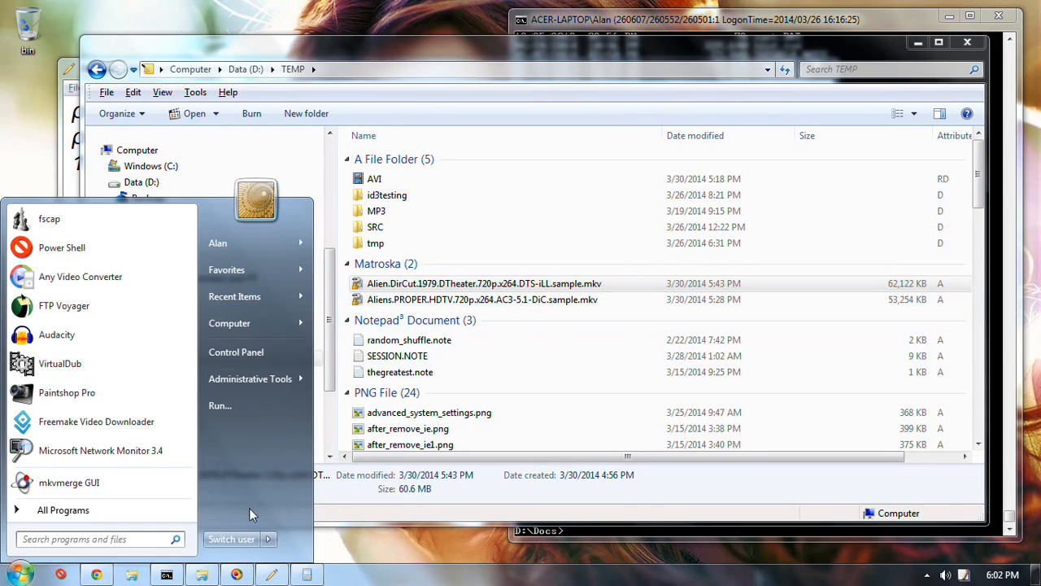
click(83, 489)
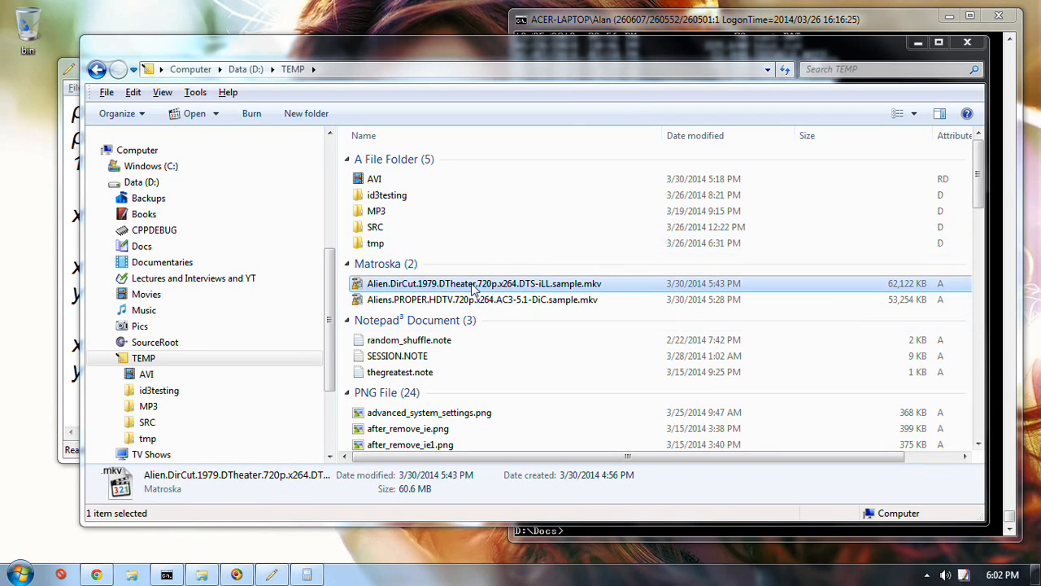
click(545, 287)
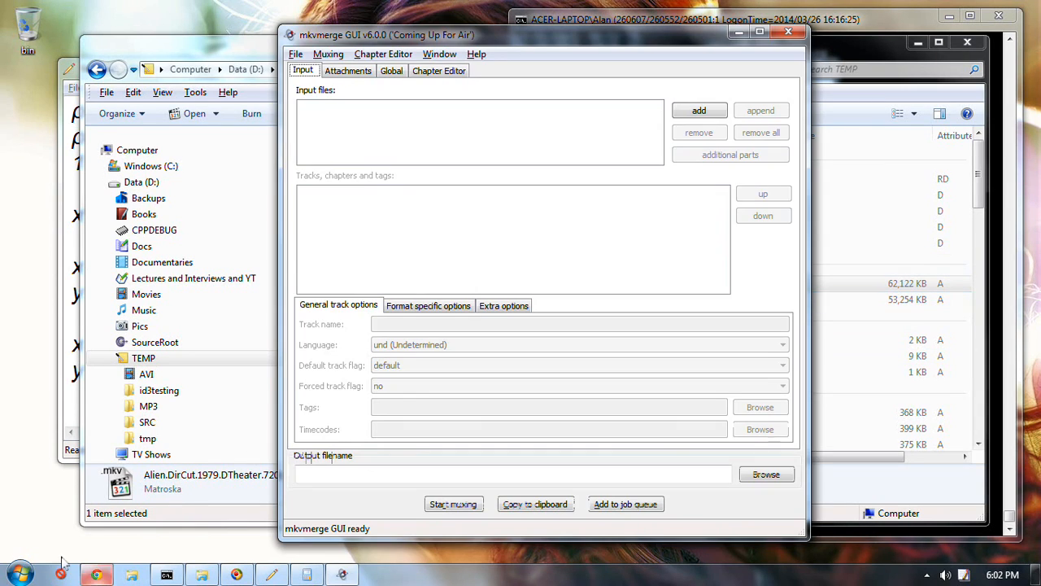
click(710, 111)
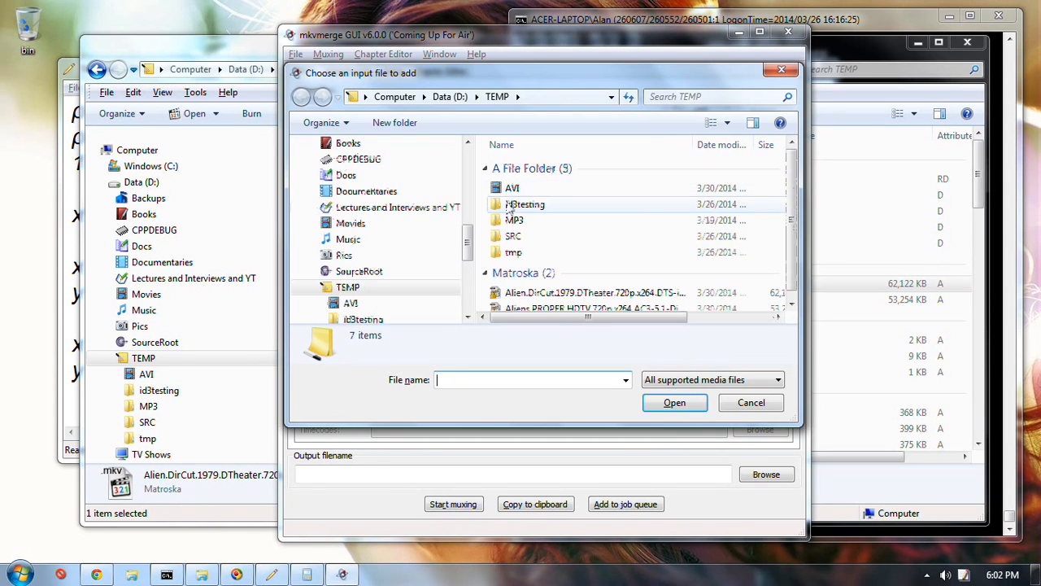
click(582, 295)
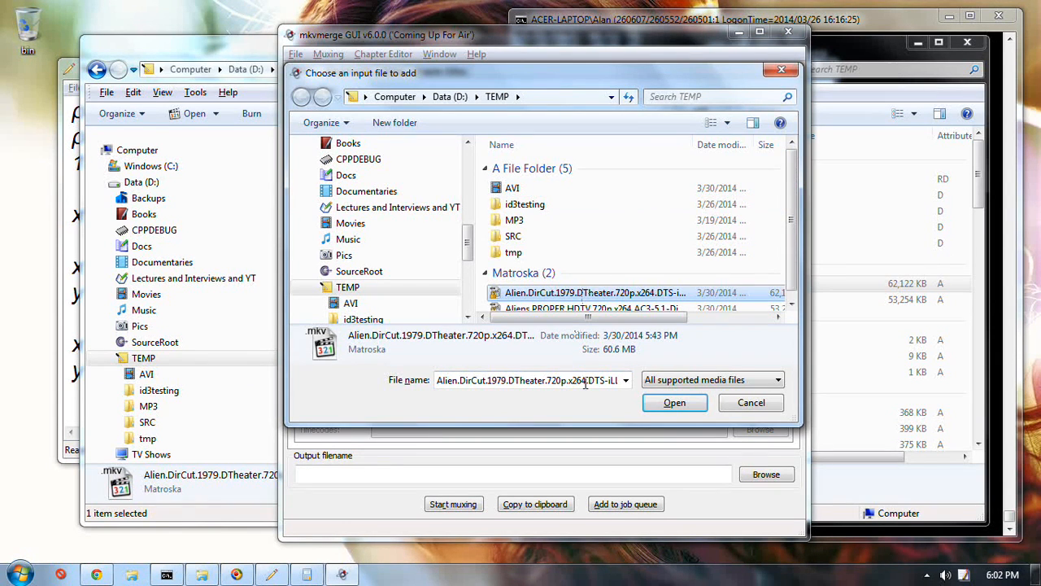
click(648, 405)
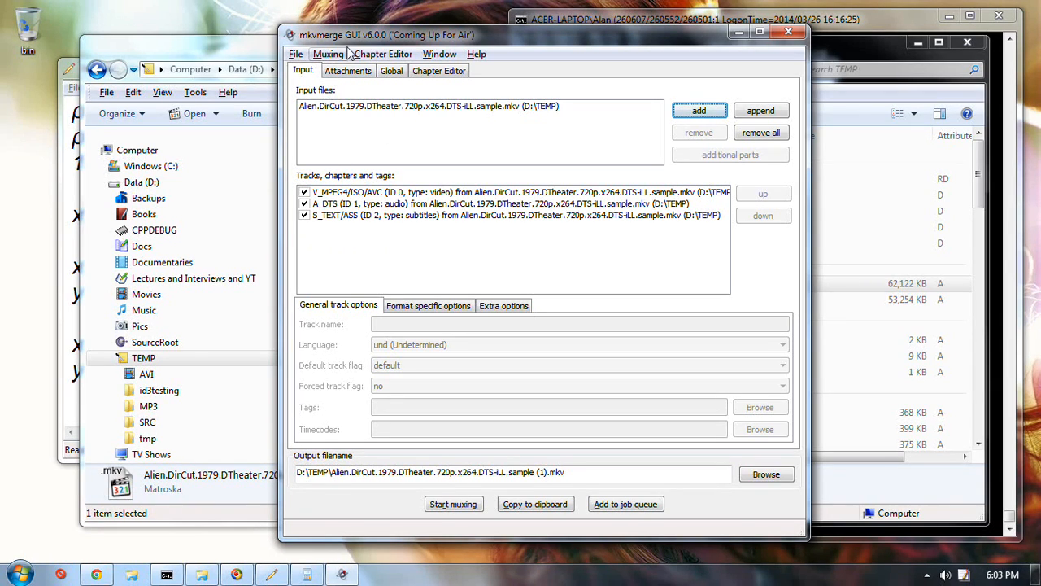
Step: Exclude the S_TEXT/ASS subtitle track, mux the remaining tracks to the sample (1).mkv file in D:\TEMP, and close mkvmerge GUI
click(303, 216)
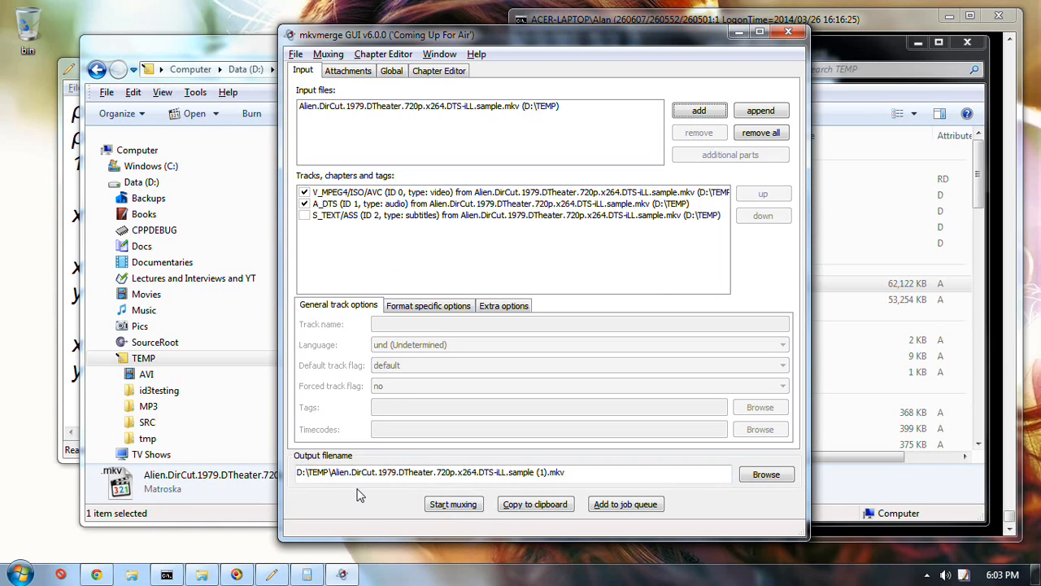
click(453, 511)
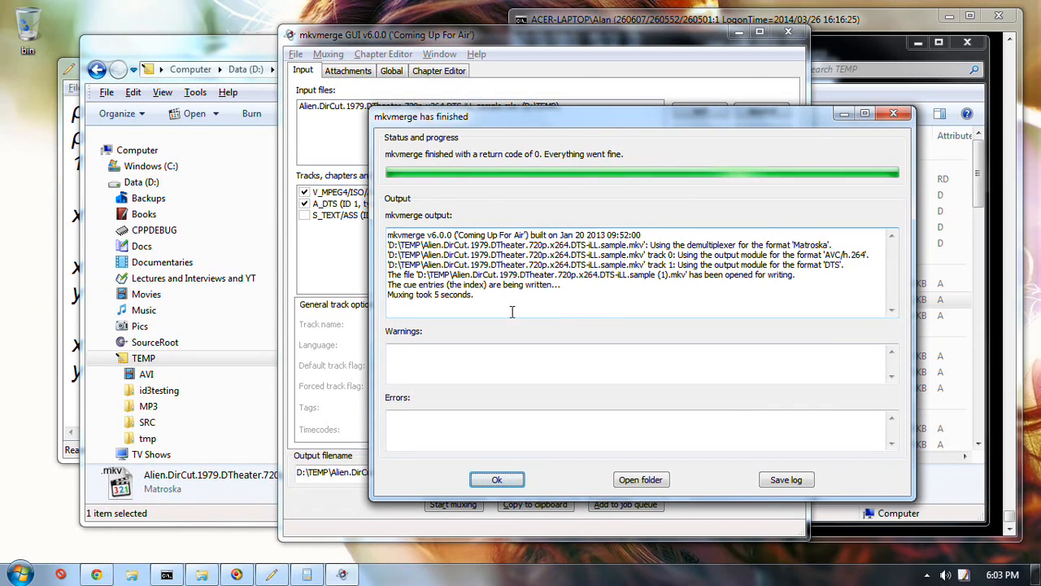
click(499, 480)
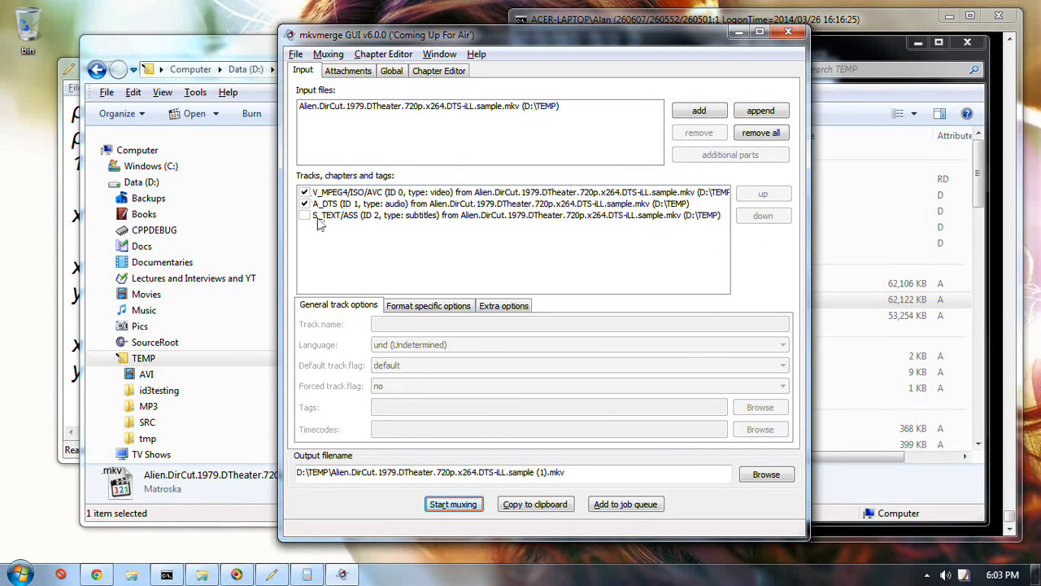
click(788, 32)
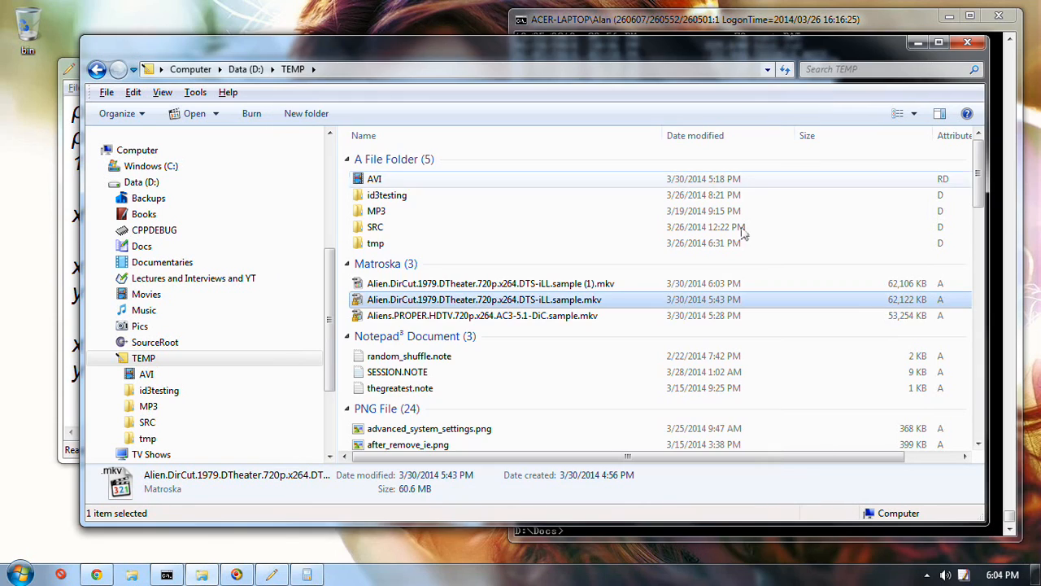
Step: Delete the original Alien.DirCut.1979.DTheater.720p.x264.DTS-iLL.sample.mkv from the TEMP folder, leaving the remuxed copy
click(537, 283)
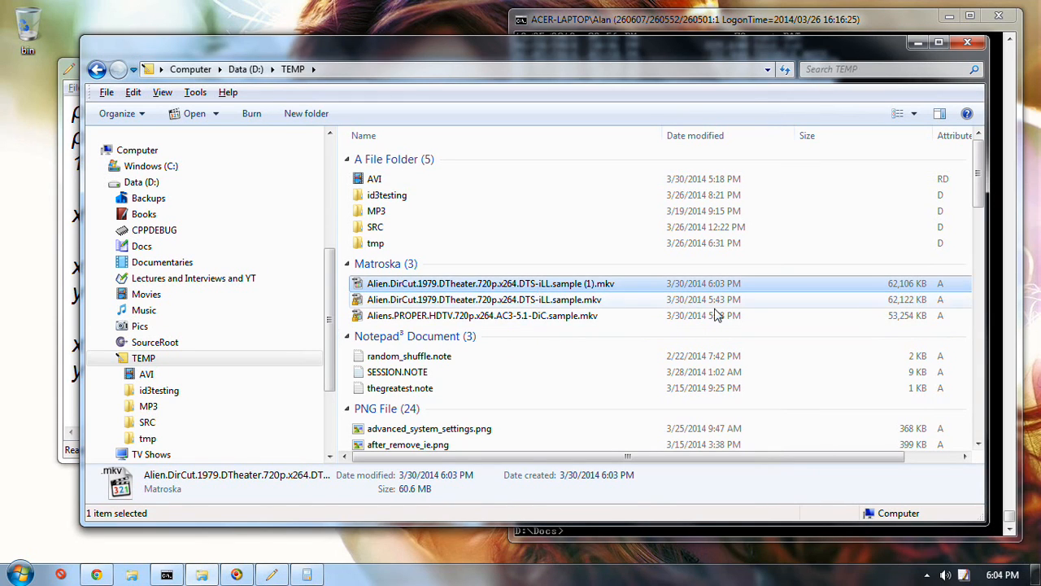
click(591, 301)
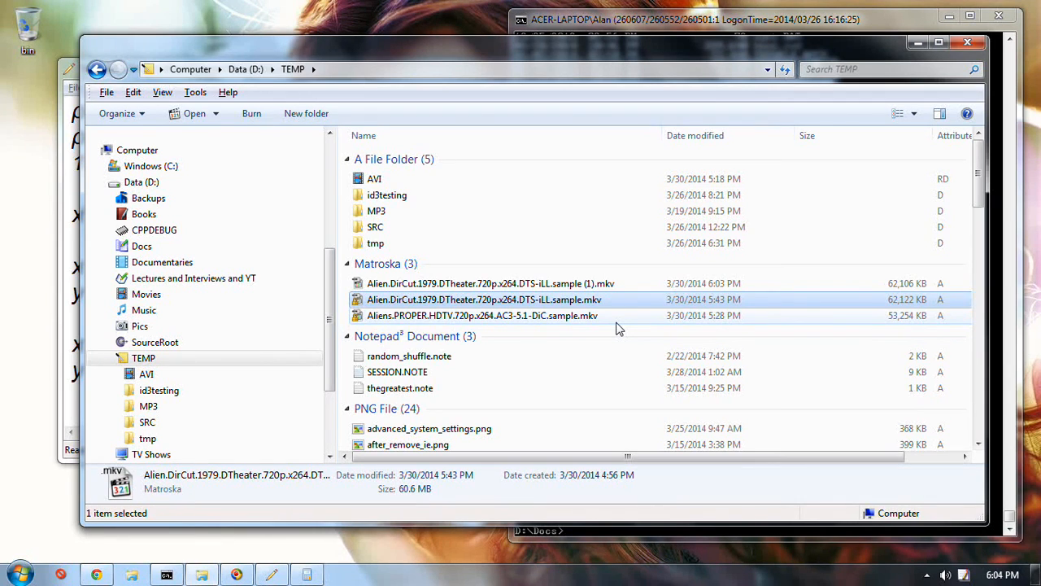
key(Delete)
key(Return)
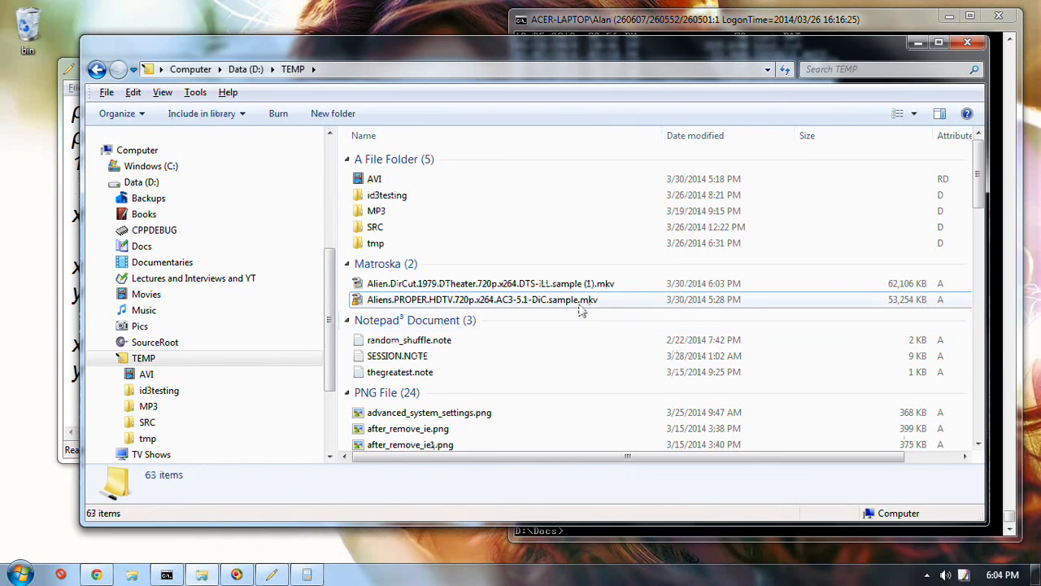
Step: Play the remuxed Alien sample (1).mkv in Media Player Classic to check for subtitles, pause it and close the player
click(673, 284)
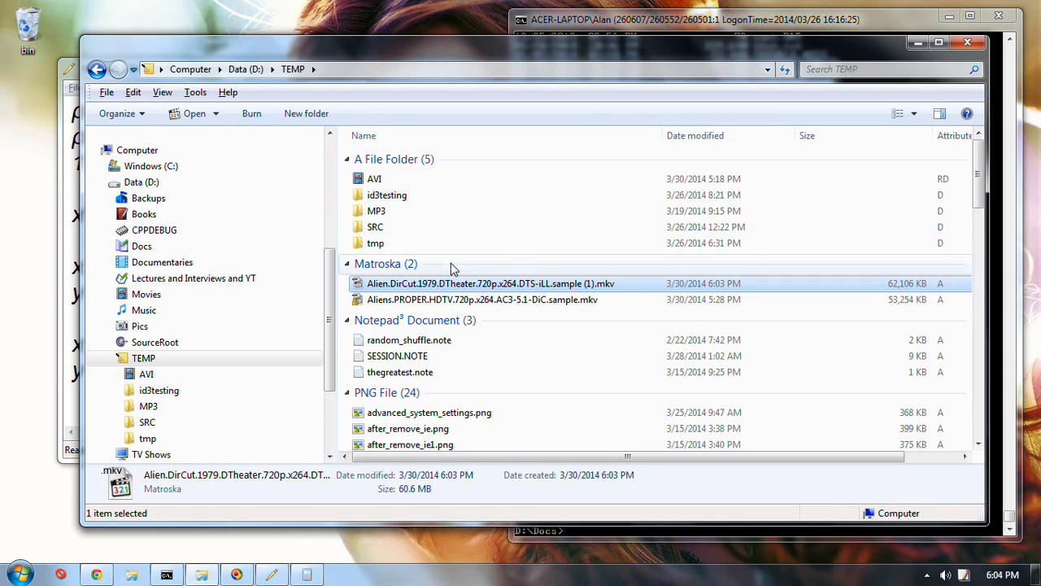
double_click(460, 283)
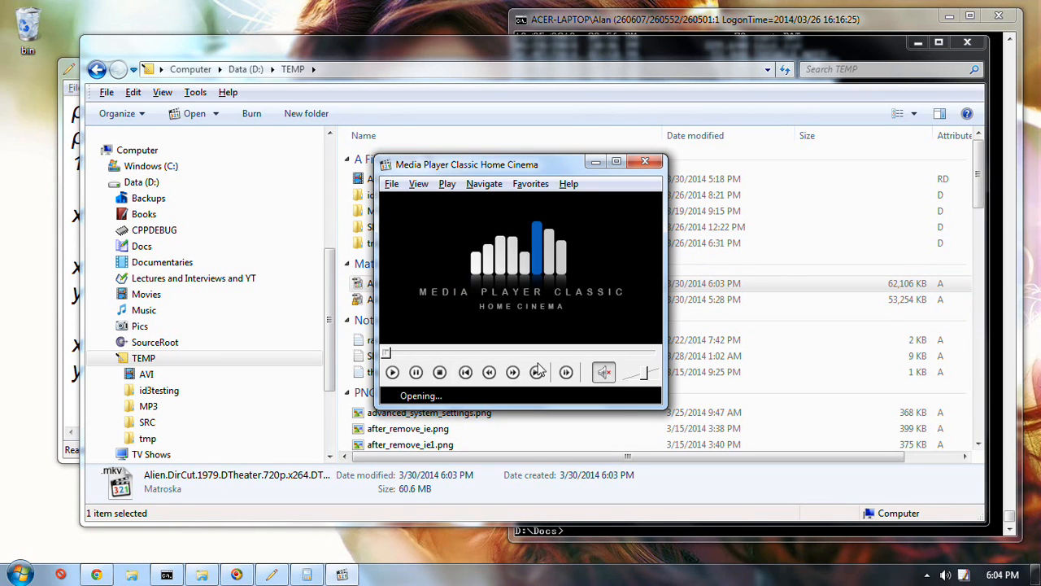
click(608, 372)
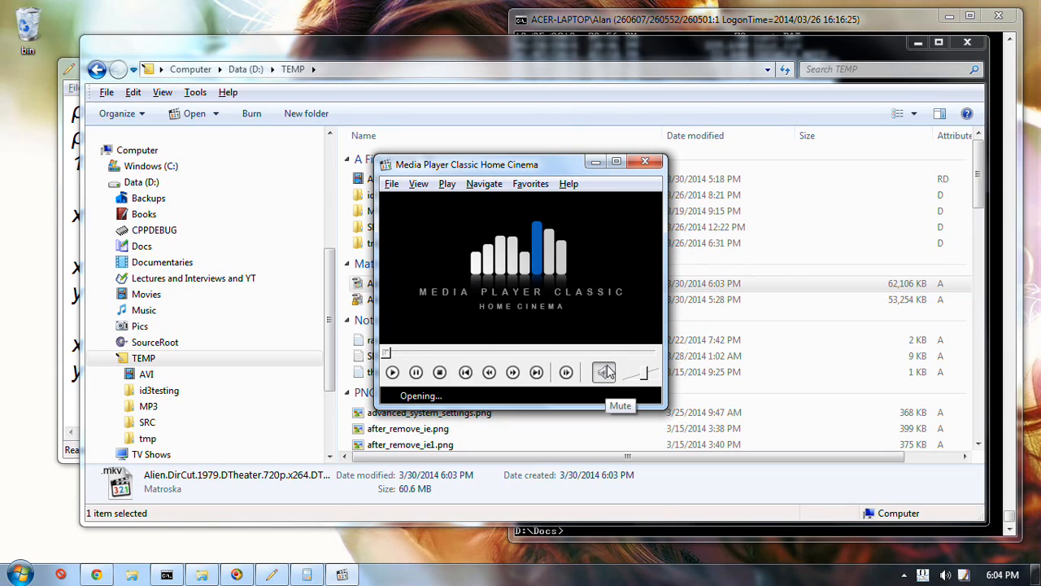
click(608, 372)
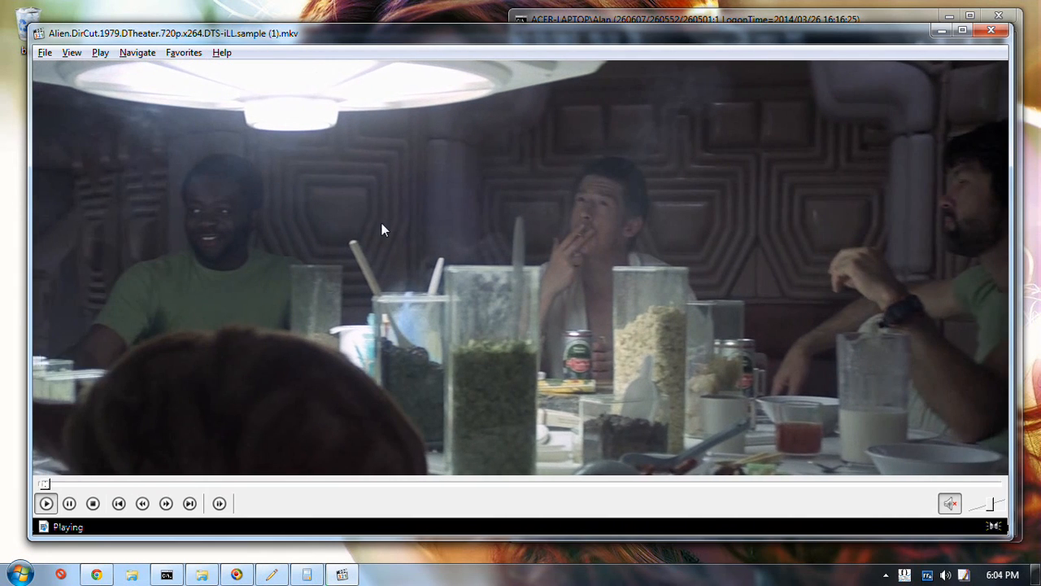
click(565, 275)
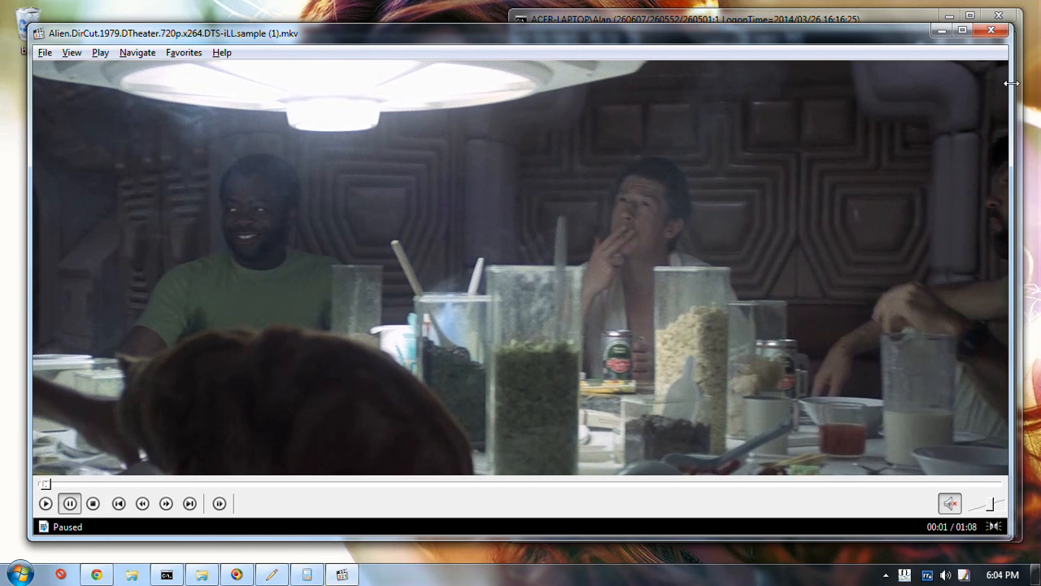
click(991, 30)
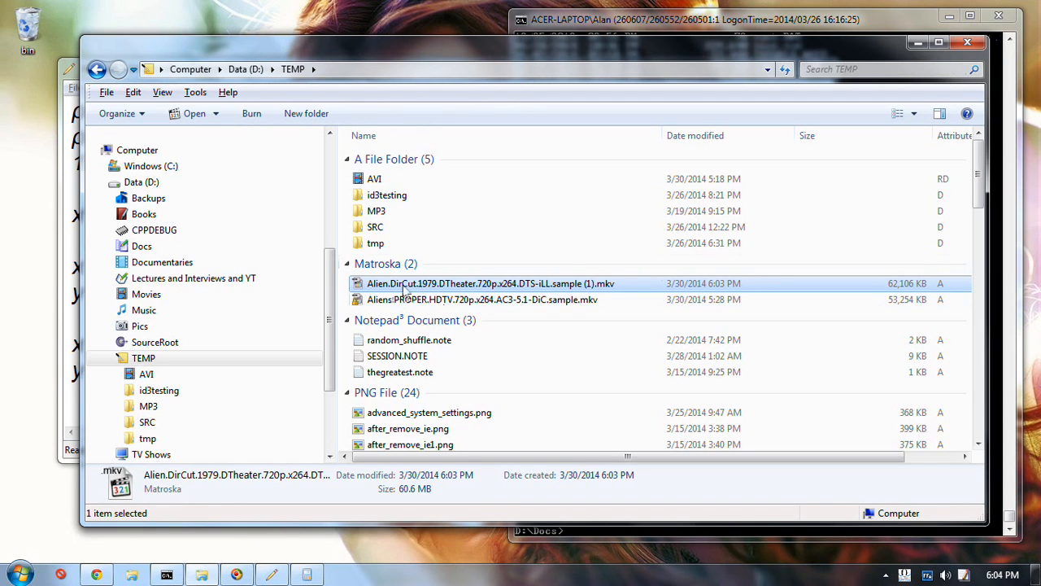
Step: Open the recycle bin and restore the deleted Alien.DirCut.1979.DTheater.720p.x264.DTS-iLL.sample.mkv to D:\TEMP
click(20, 575)
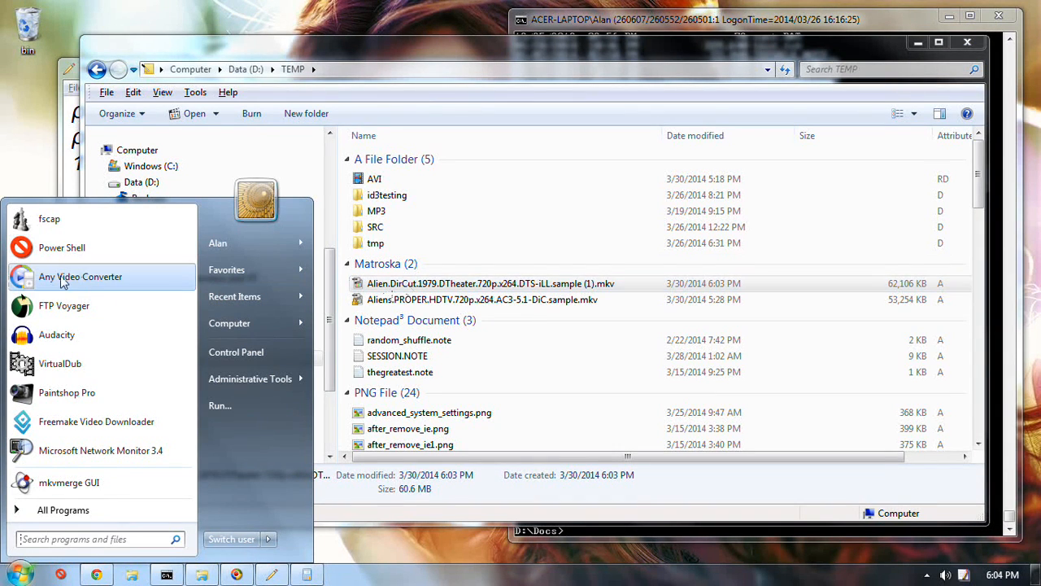
click(488, 288)
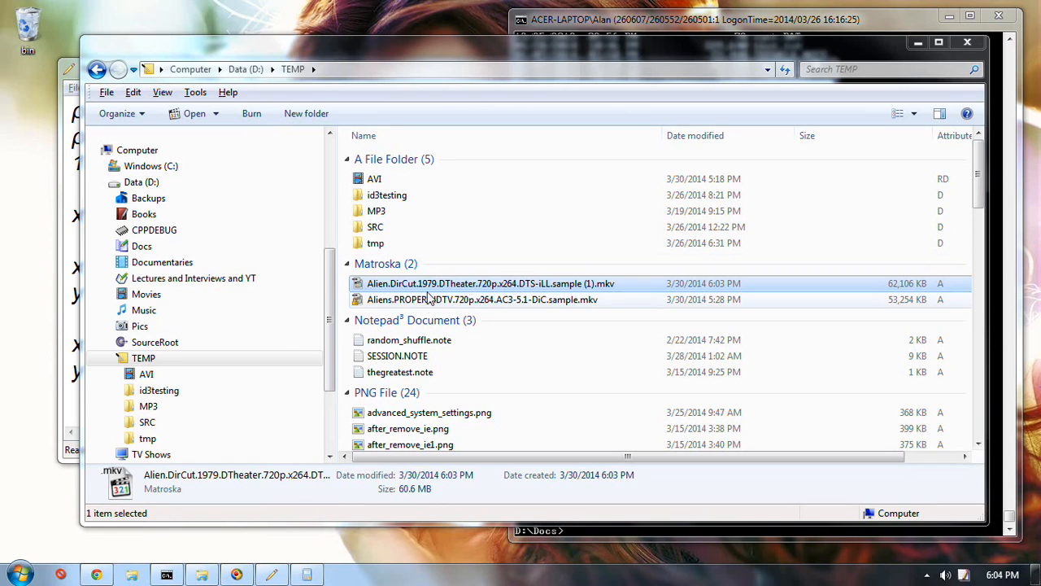
click(26, 30)
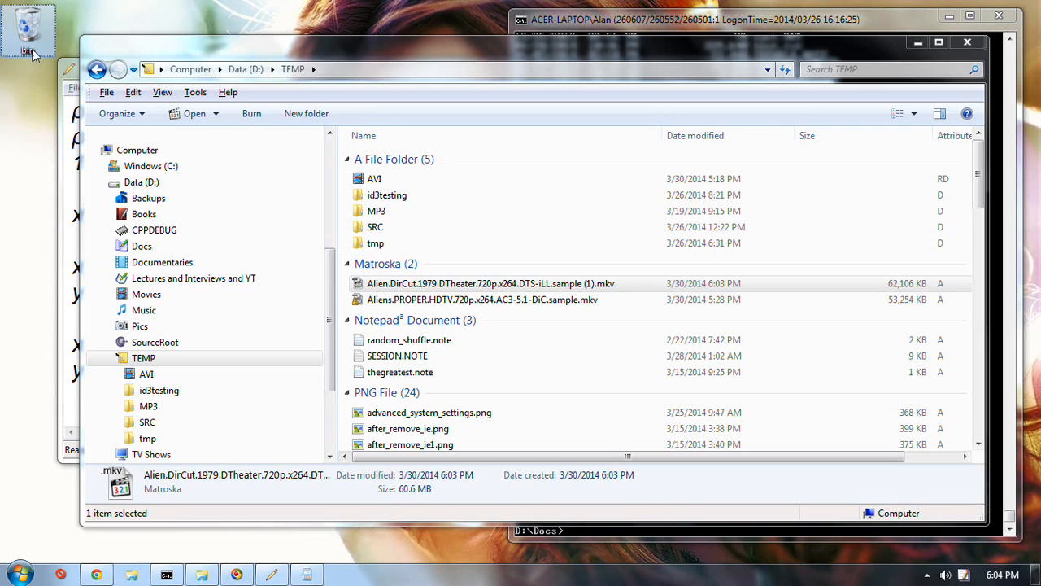
double_click(30, 51)
click(478, 185)
right_click(479, 186)
click(491, 193)
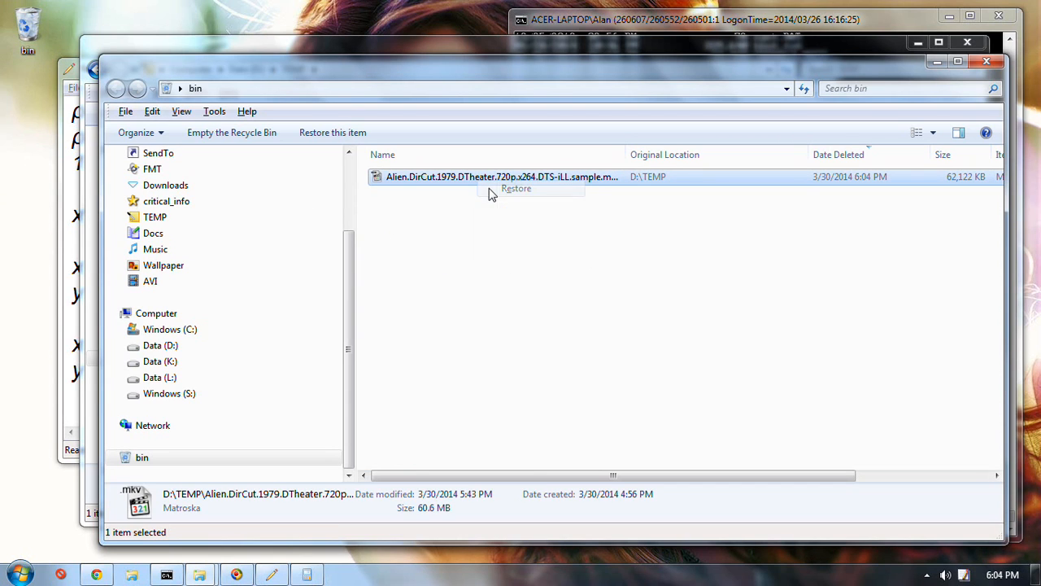
Step: Close the recycle bin, launch mkvmerge GUI and add the original Alien.DirCut.1979.DTheater.720p.x264.DTS-iLL.sample.mkv from D:\TEMP as input
click(986, 61)
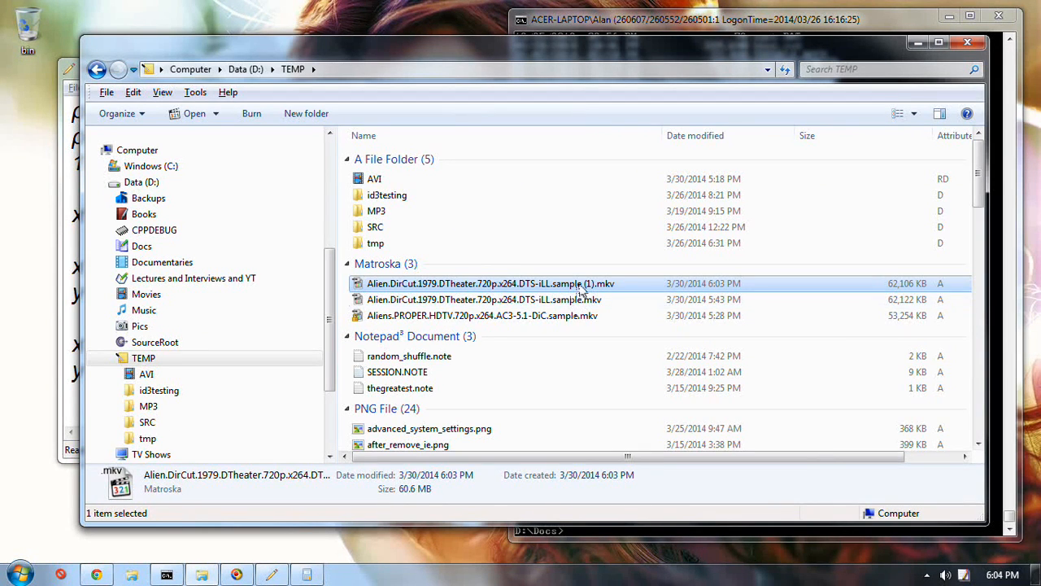
click(20, 575)
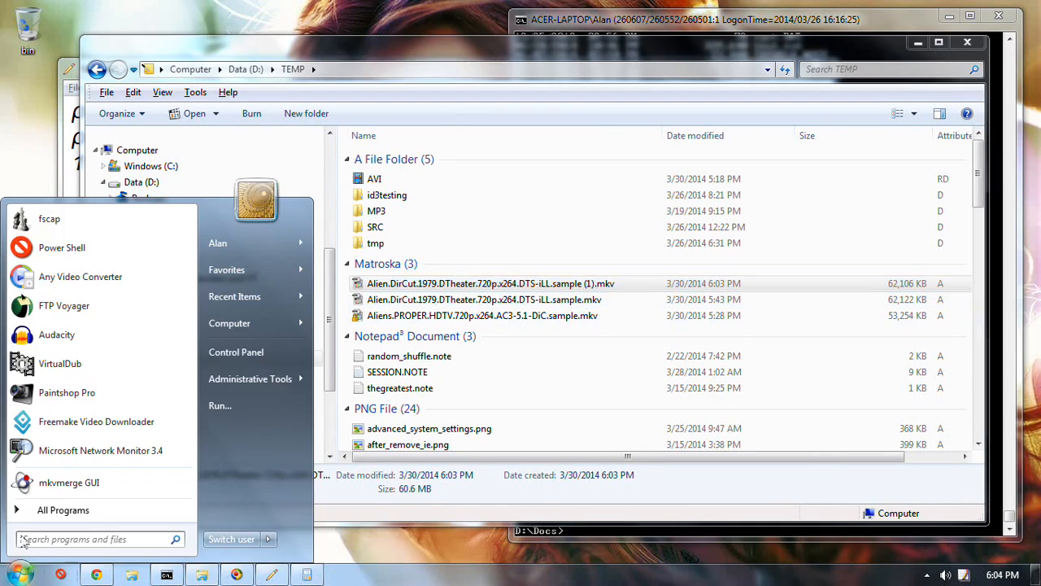
click(72, 483)
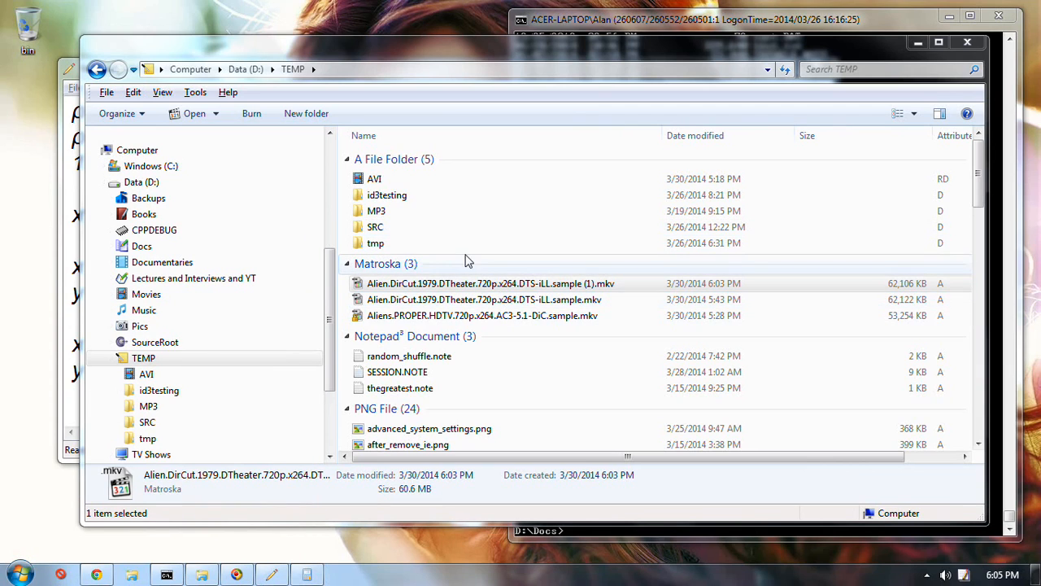
click(533, 287)
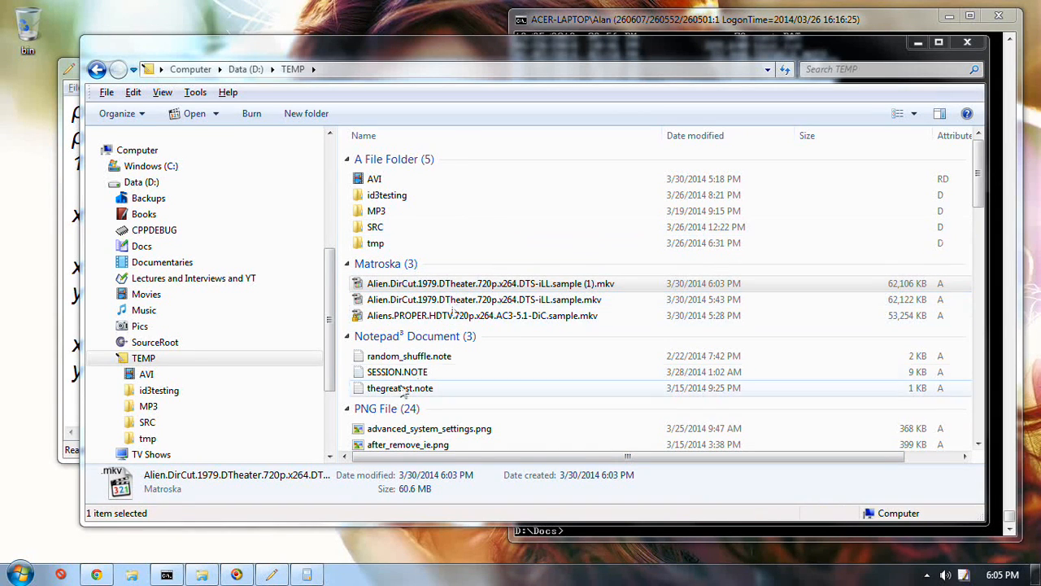
double_click(483, 281)
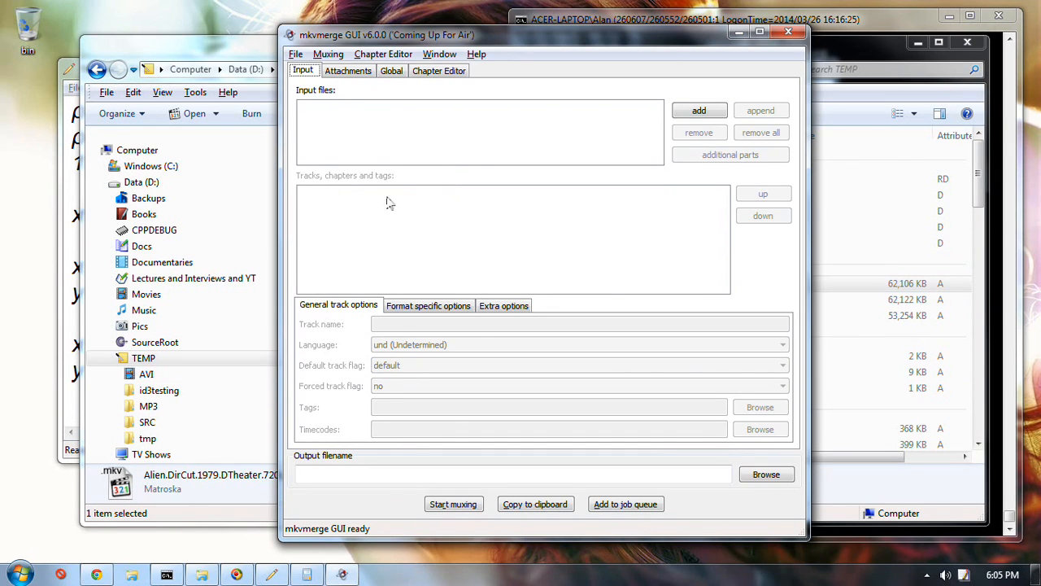
click(697, 109)
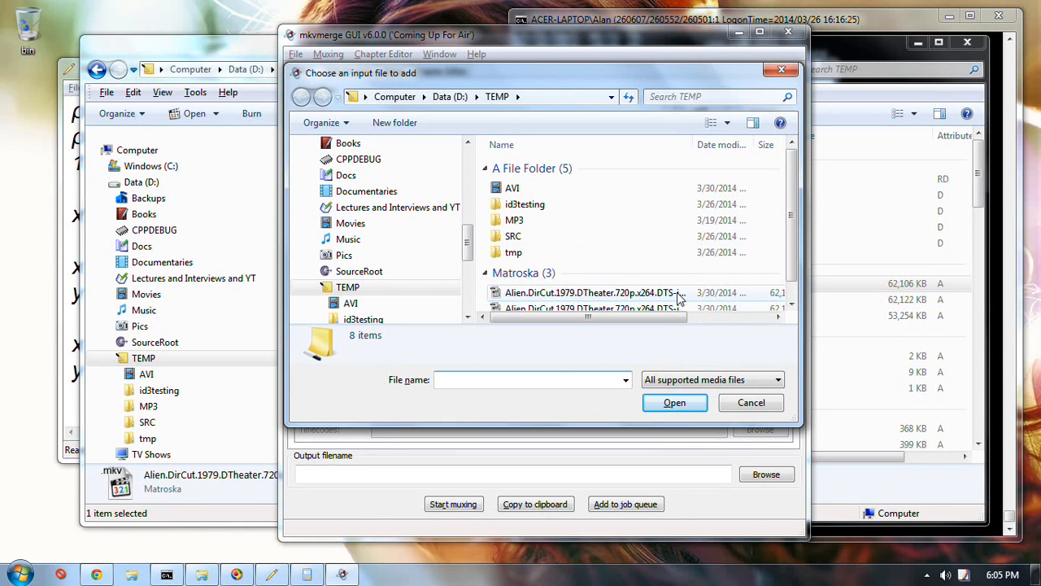
click(675, 308)
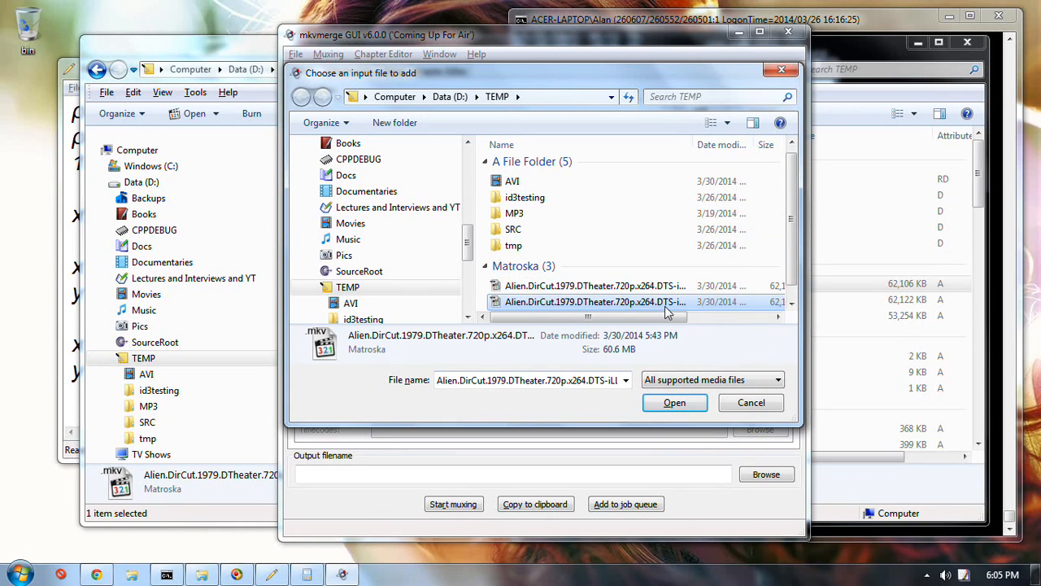
click(673, 404)
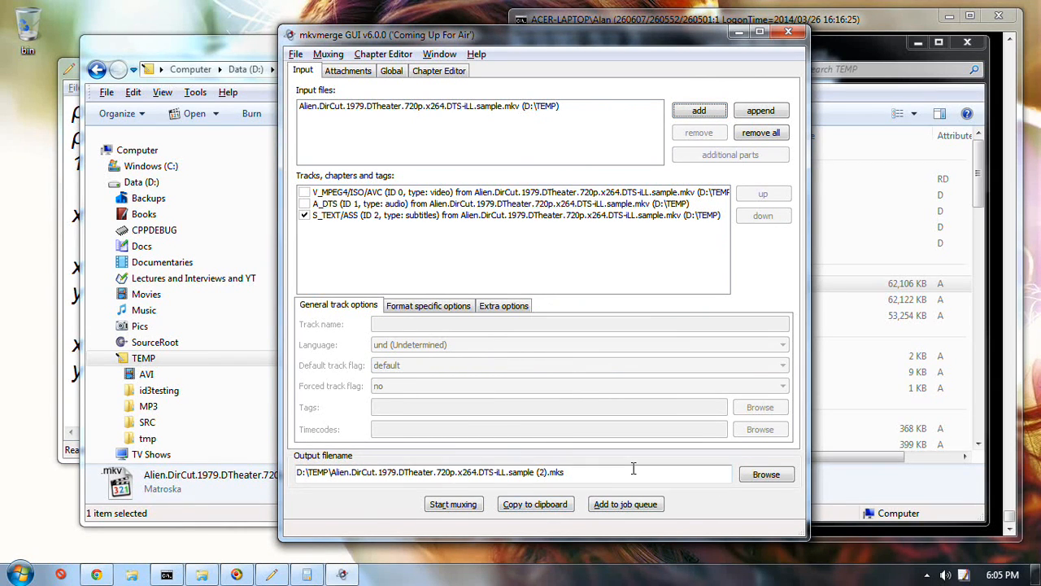
Step: With only the S_TEXT/ASS subtitle track included, mux it to the sample (2).mks file in D:\TEMP and close mkvmerge GUI
click(452, 504)
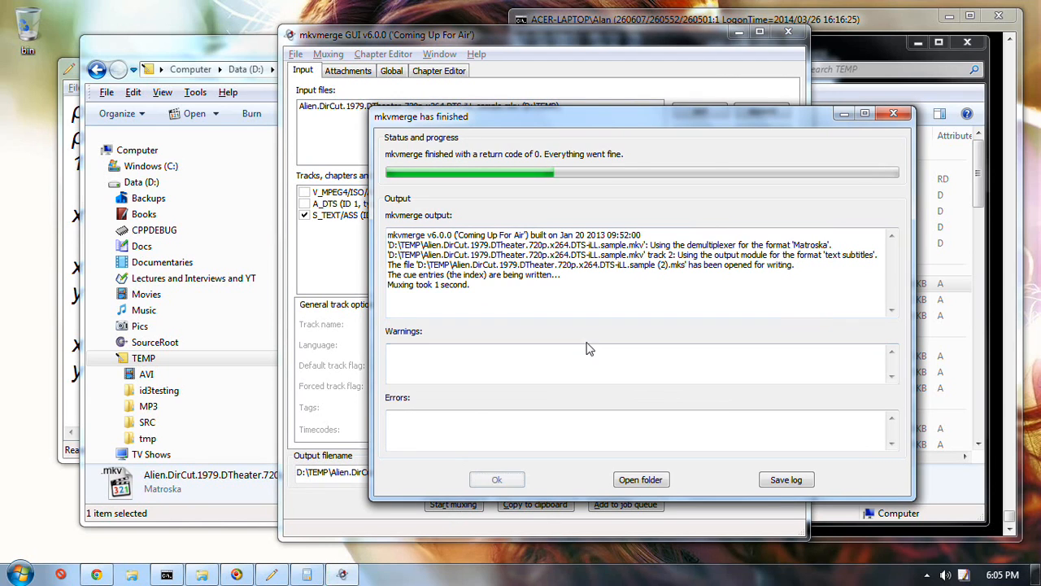
click(497, 480)
click(788, 32)
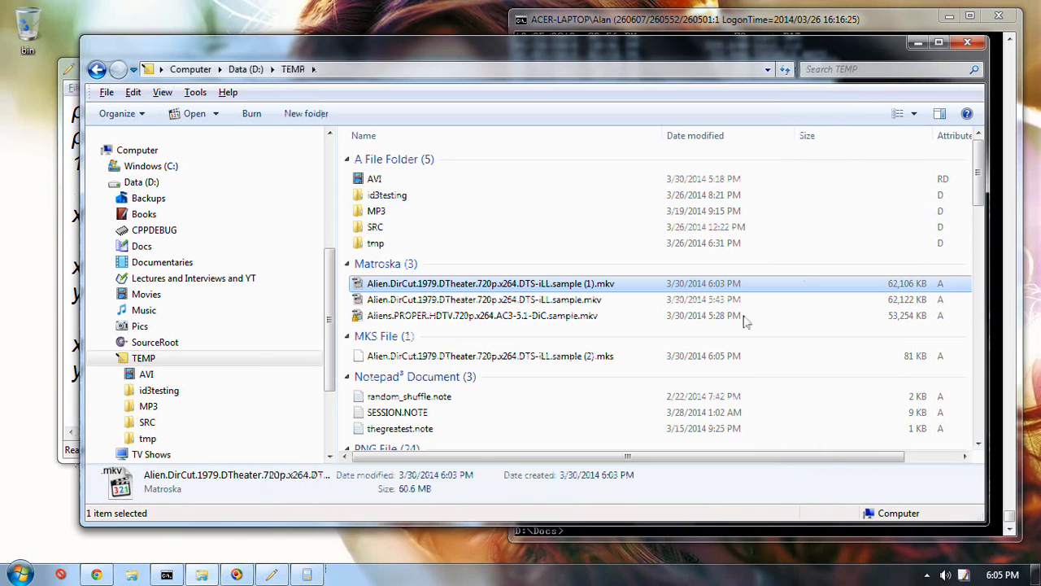
Step: Try to open the extracted Alien sample (2).mks subtitle file in Notepad³, and close the editor
click(602, 362)
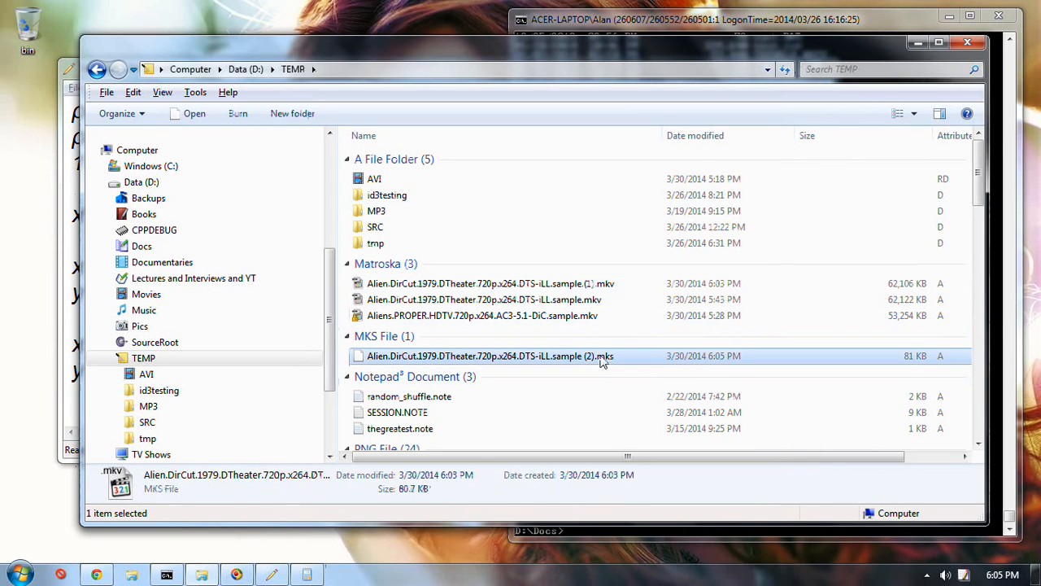
right_click(602, 362)
mouse_move(668, 226)
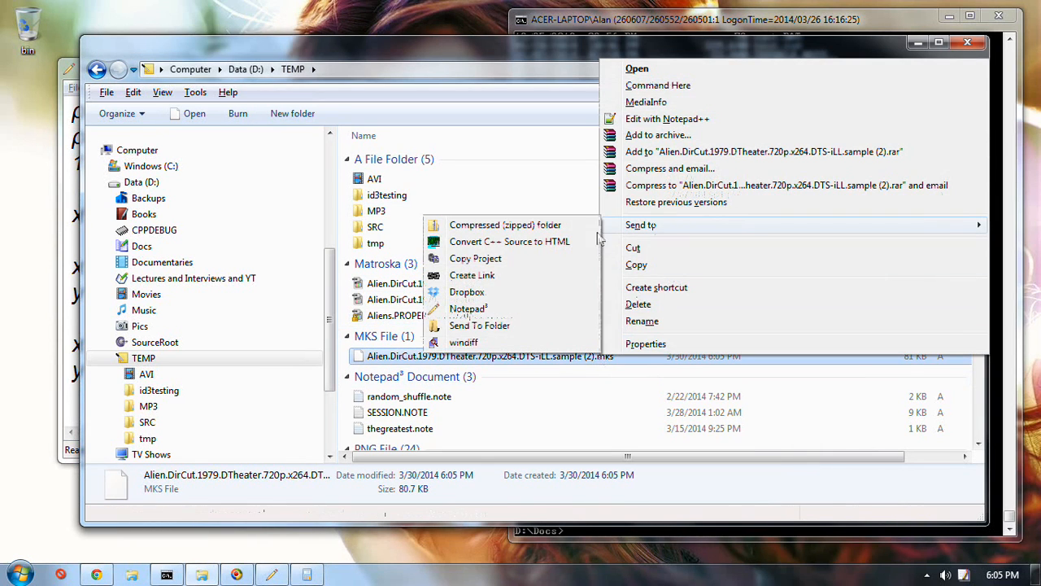
click(472, 311)
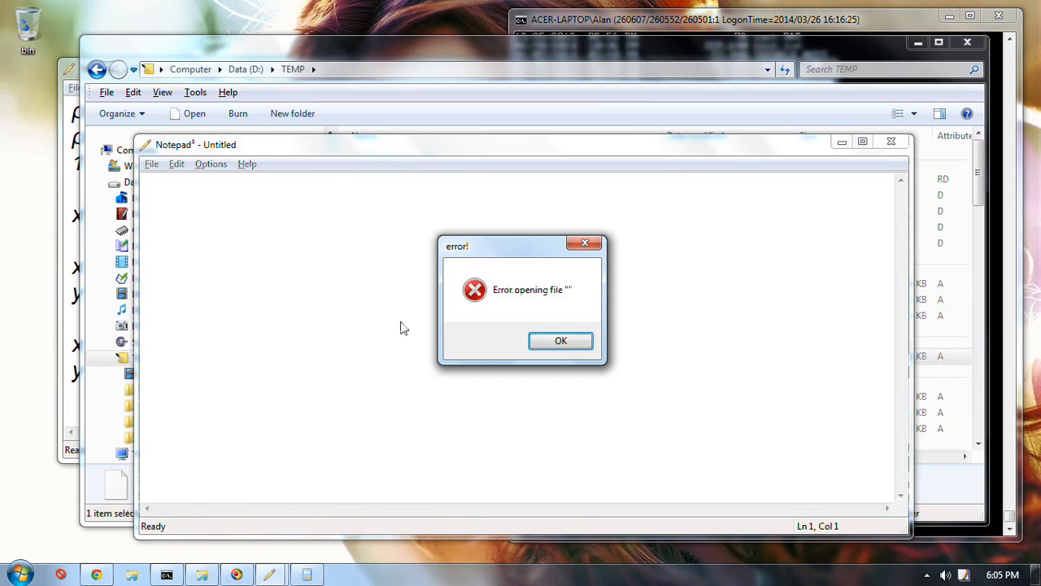
click(559, 342)
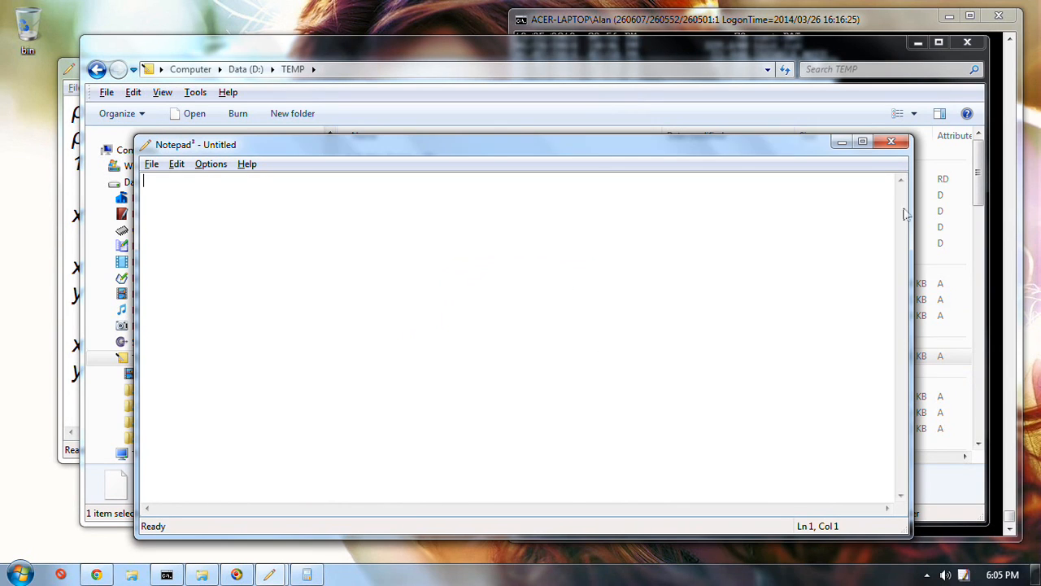
click(890, 141)
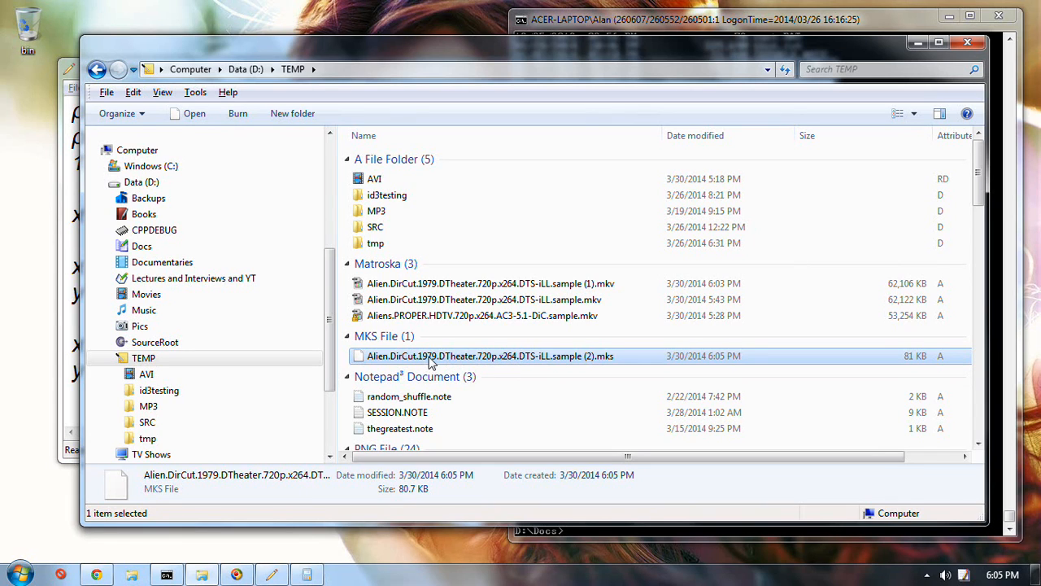
Step: Rename the extracted Alien sample (2).mks file in the TEMP folder as a.mks
key(F2)
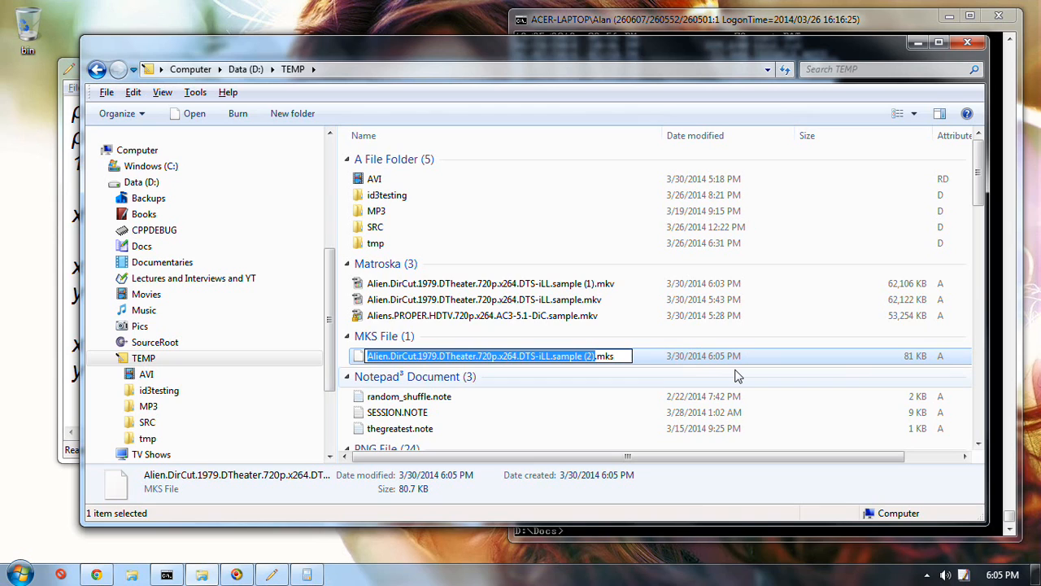
text(a)
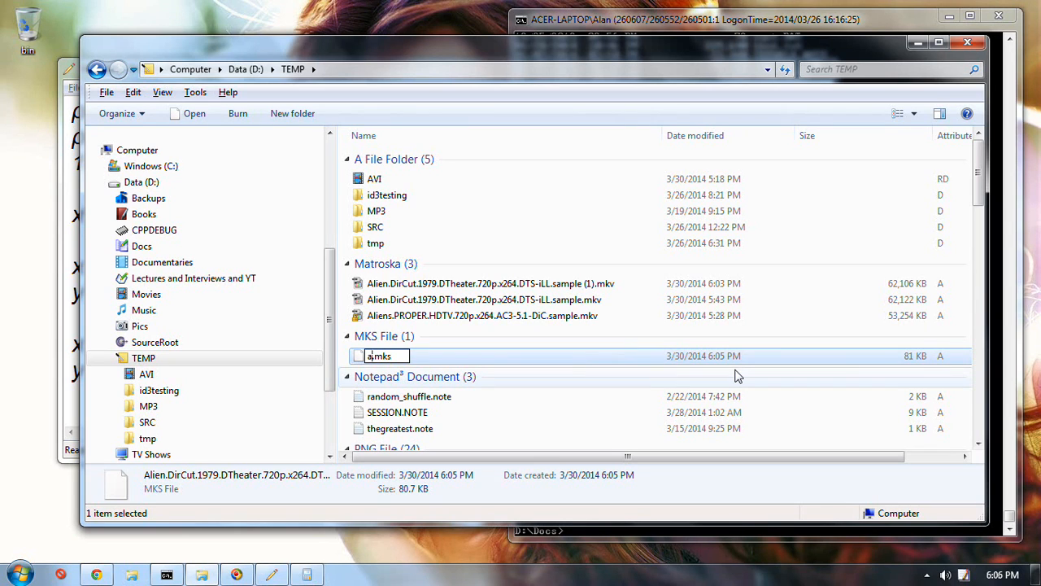
key(Return)
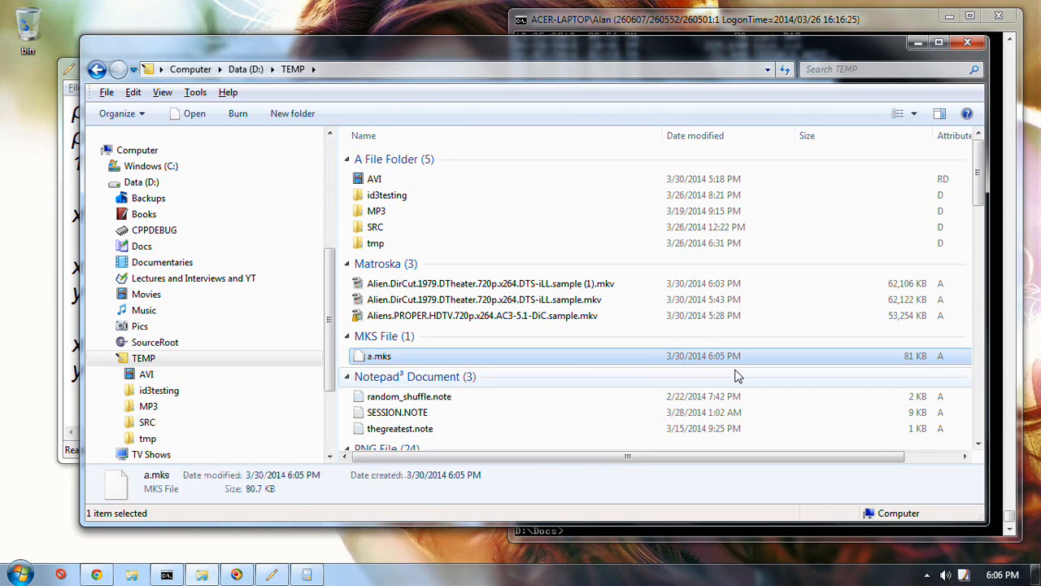
Step: Try to open a.mks in Notepad³, and close the editor
right_click(425, 364)
mouse_move(502, 228)
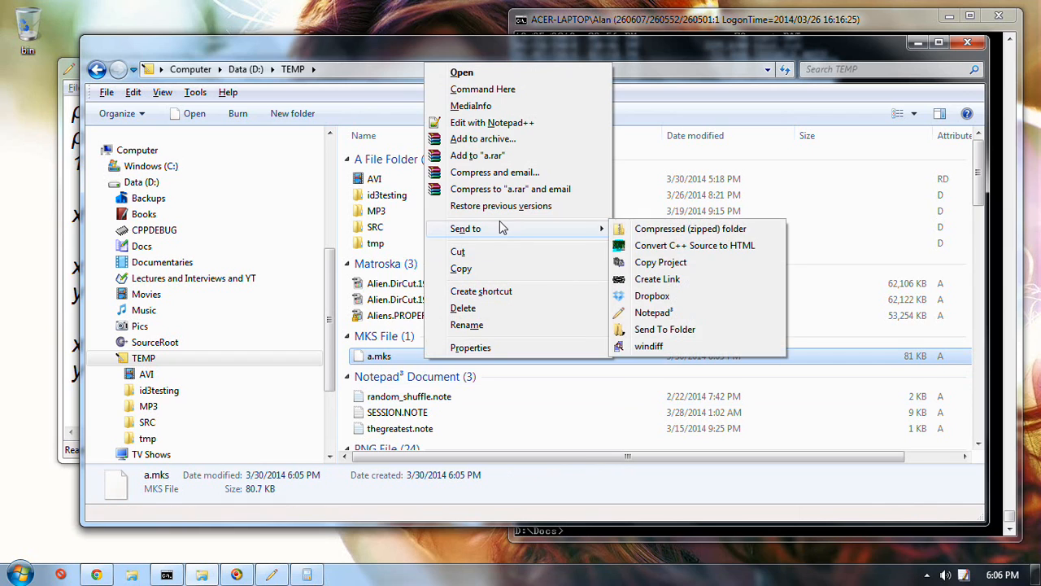
click(655, 312)
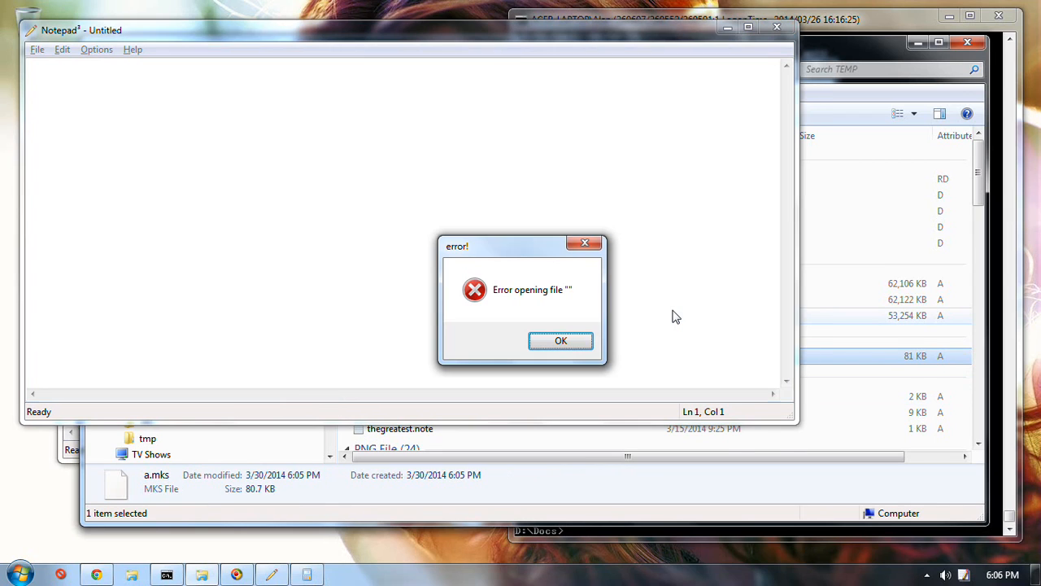
click(563, 341)
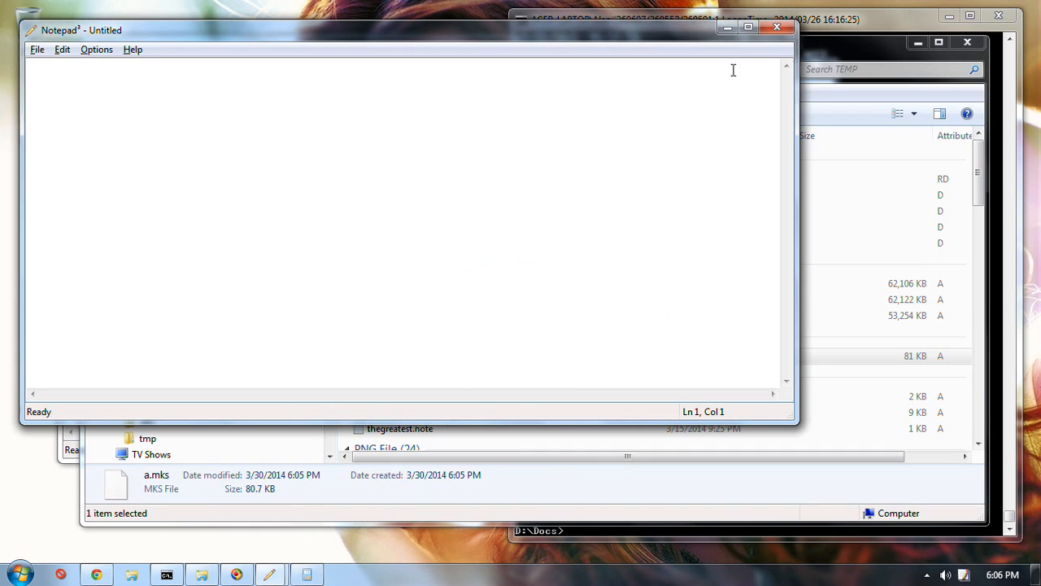
click(777, 28)
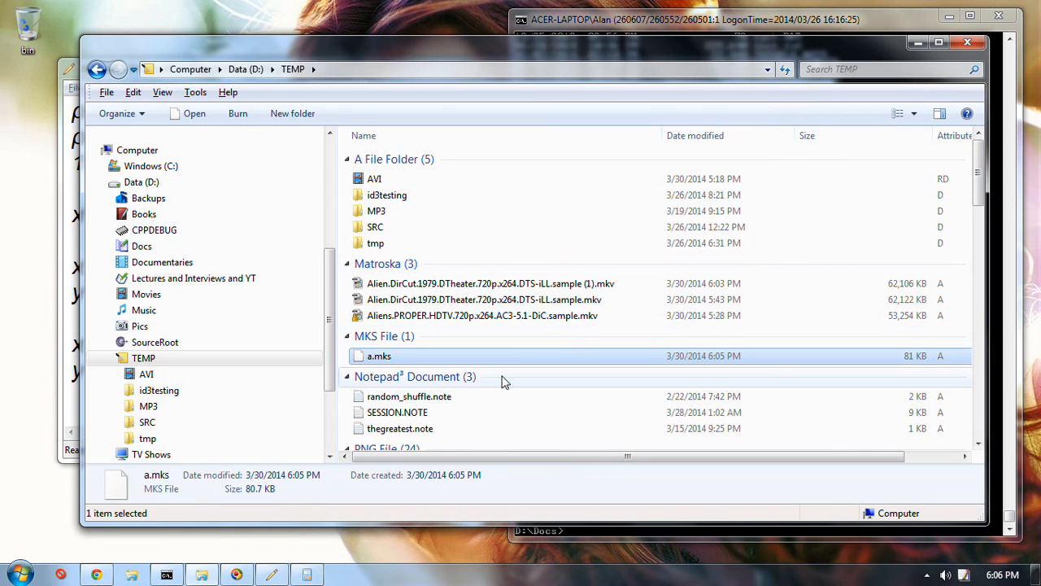
Step: Change the extension of a.mks so that the file is named a.txt
key(F2)
key(shift+End)
text(txt)
key(Return)
key(Return)
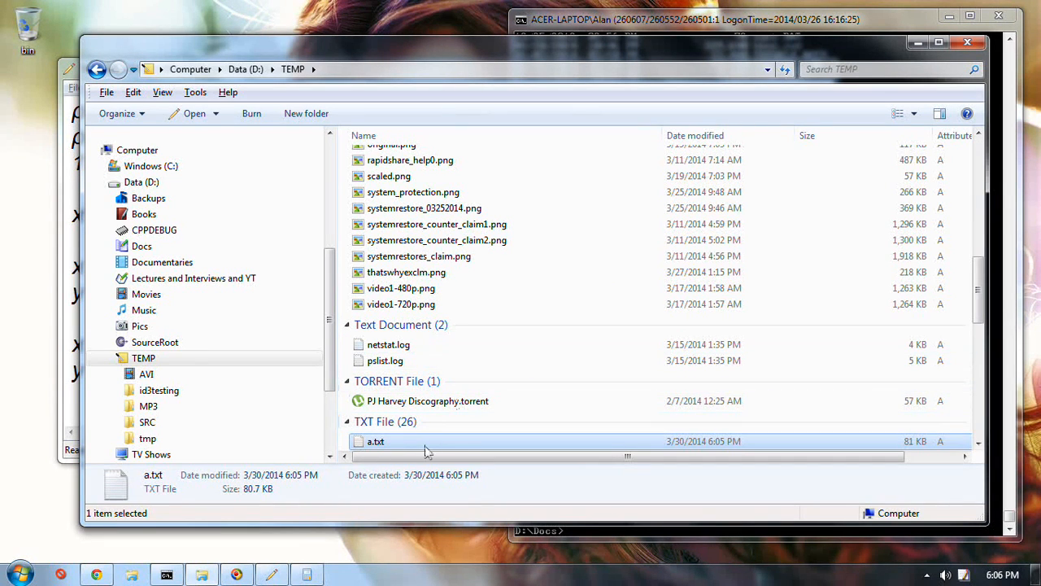
Step: Try to open a.txt in its default editor, Notepad³, and close the editor
double_click(425, 447)
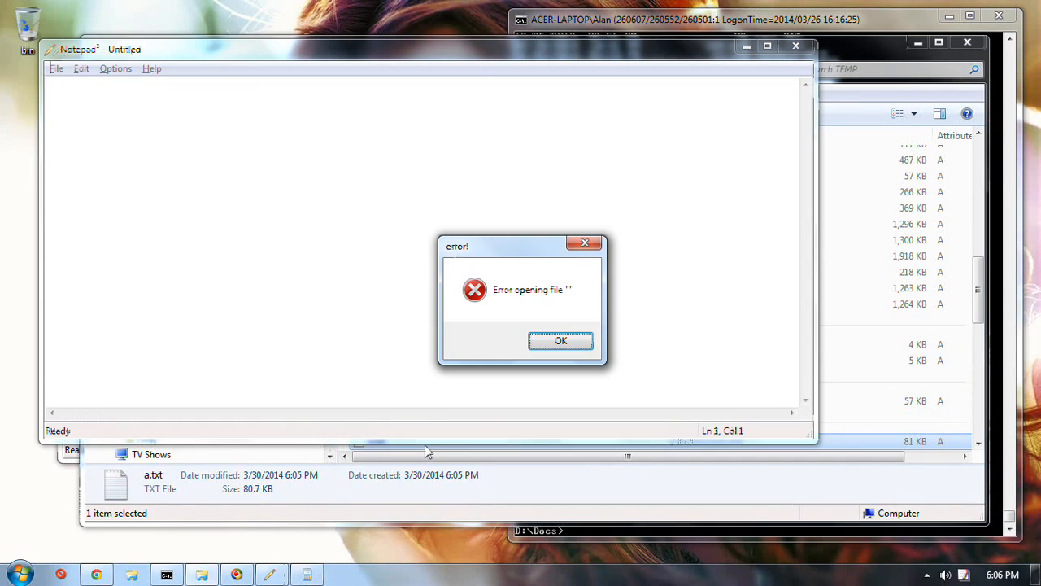
click(562, 341)
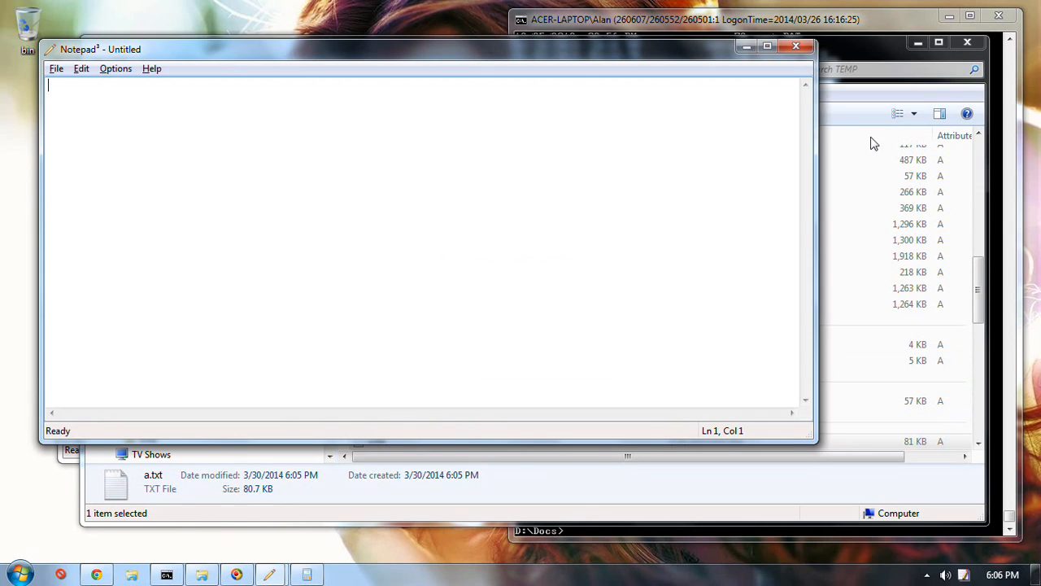
click(797, 48)
Step: Open a.txt with Windows Notepad, examine the subtitle script header and the data below it, and close the file
right_click(422, 441)
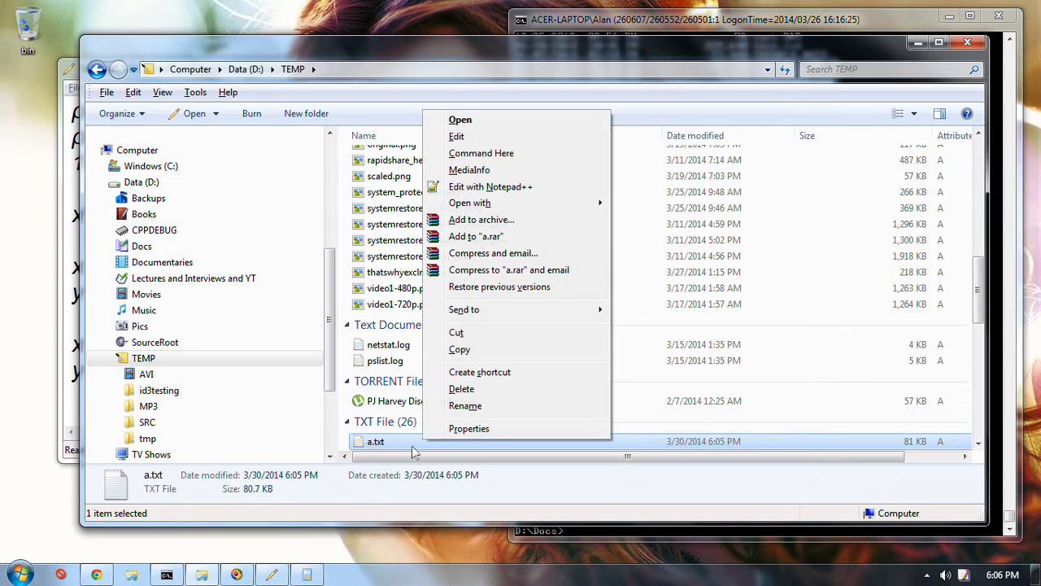
mouse_move(483, 317)
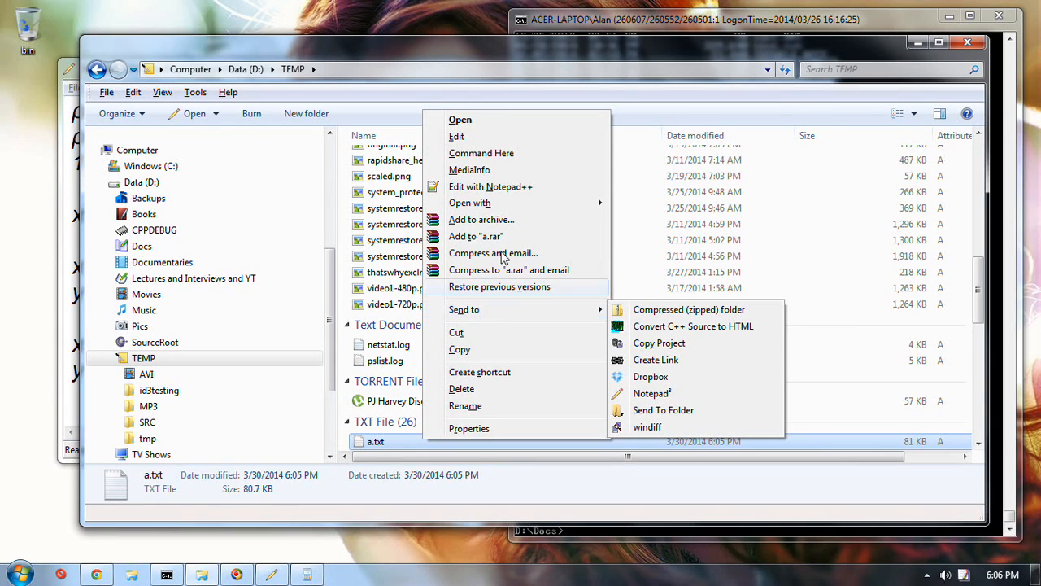
mouse_move(534, 203)
click(643, 205)
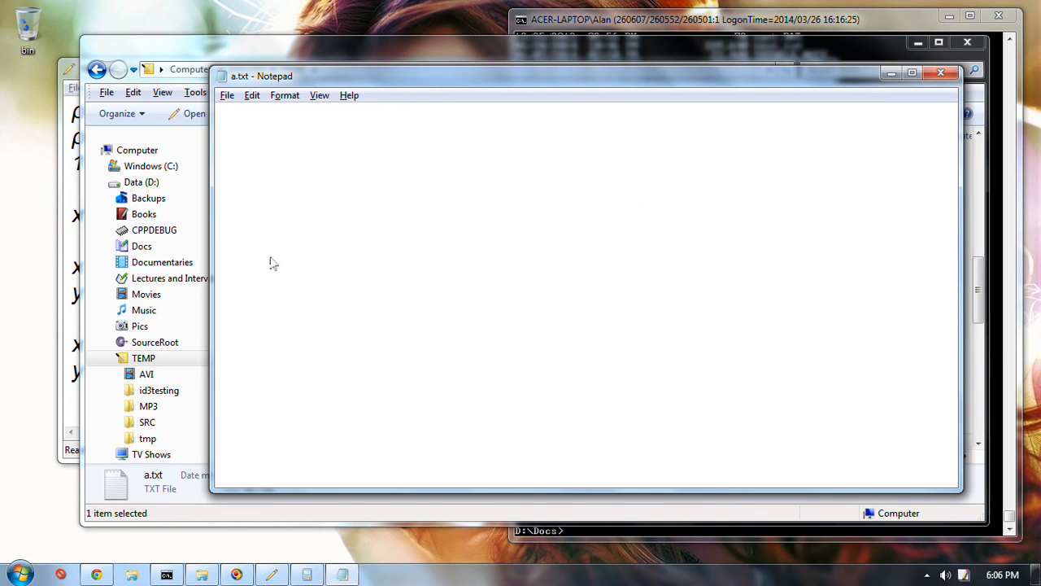
scroll(621, 434, down, 1)
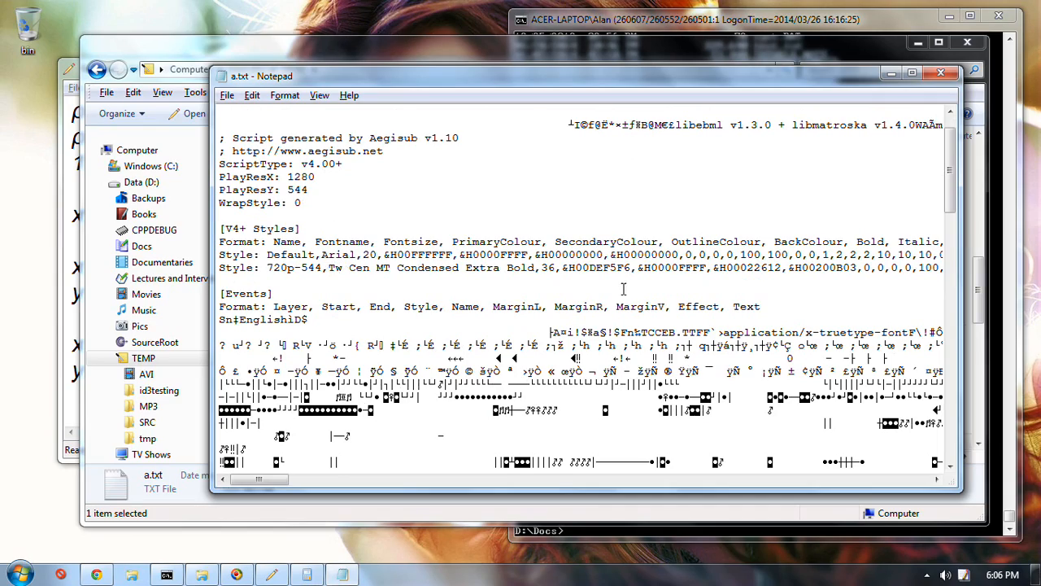
scroll(584, 265, down, 10)
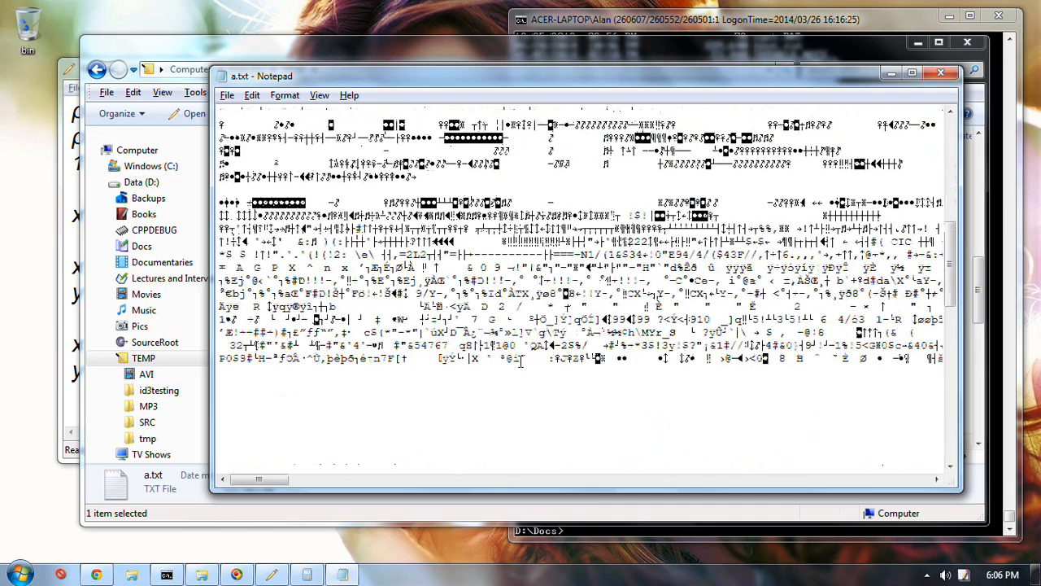
scroll(469, 277, up, 5)
scroll(464, 261, up, 6)
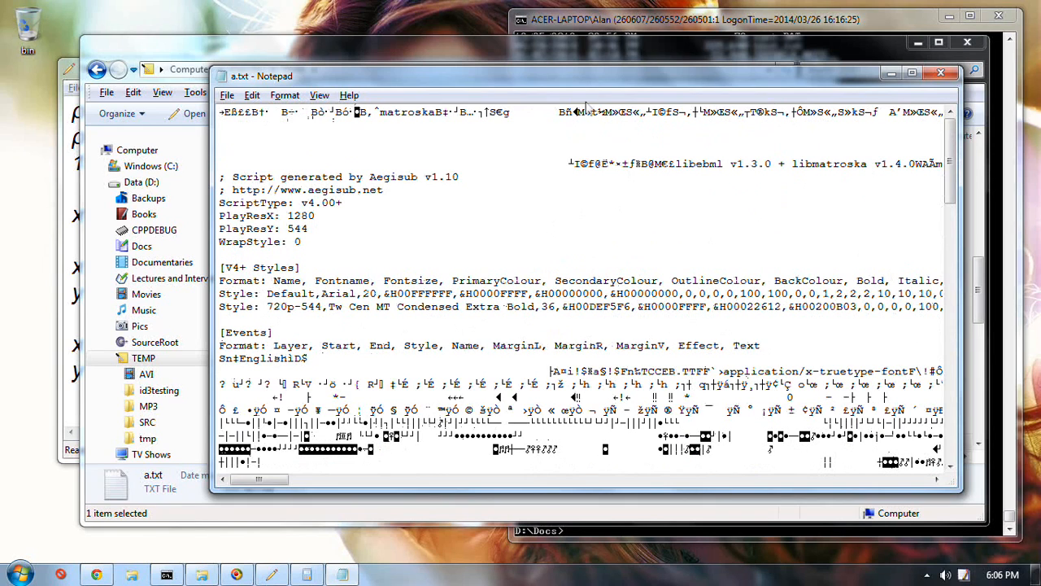
click(948, 75)
Step: In the command prompt, go to D:\TEMP with temp, load a.txt in debug, dump its bytes with d, quit and return to the TEMP folder window
key(alt+Tab)
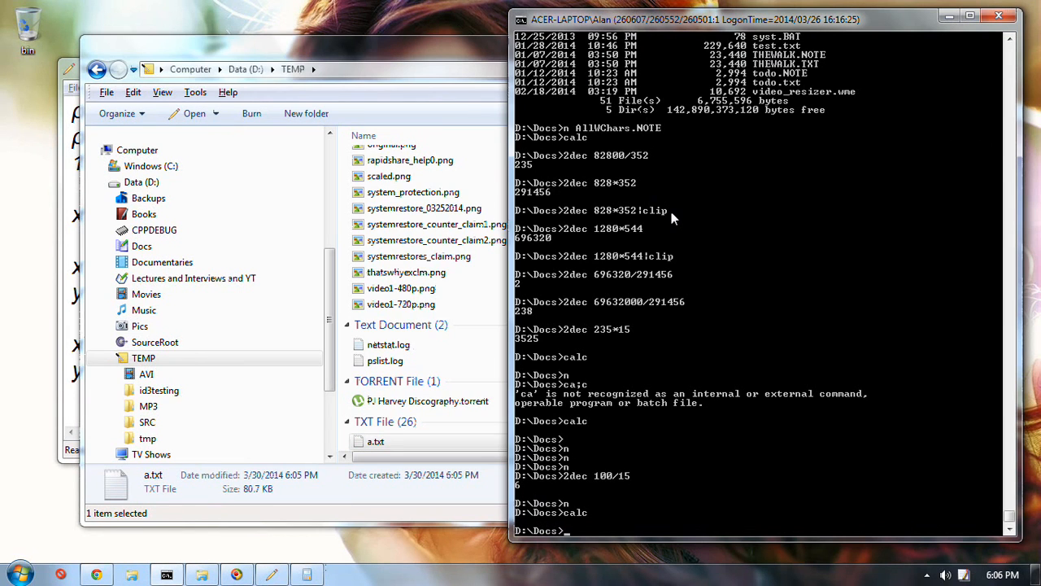
text(temp)
key(Return)
text(debug a.txt)
key(Return)
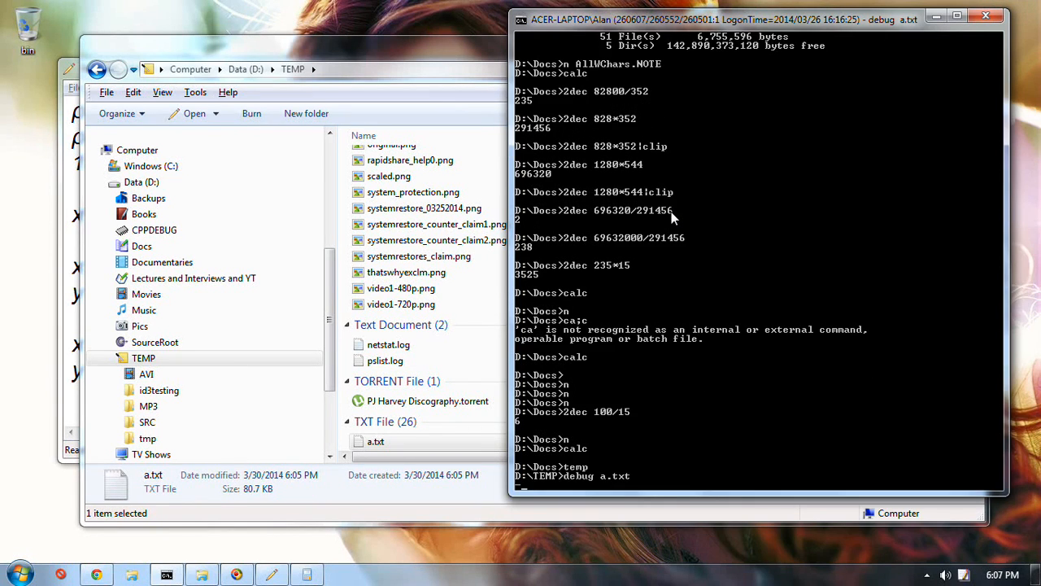
text(d)
key(Return)
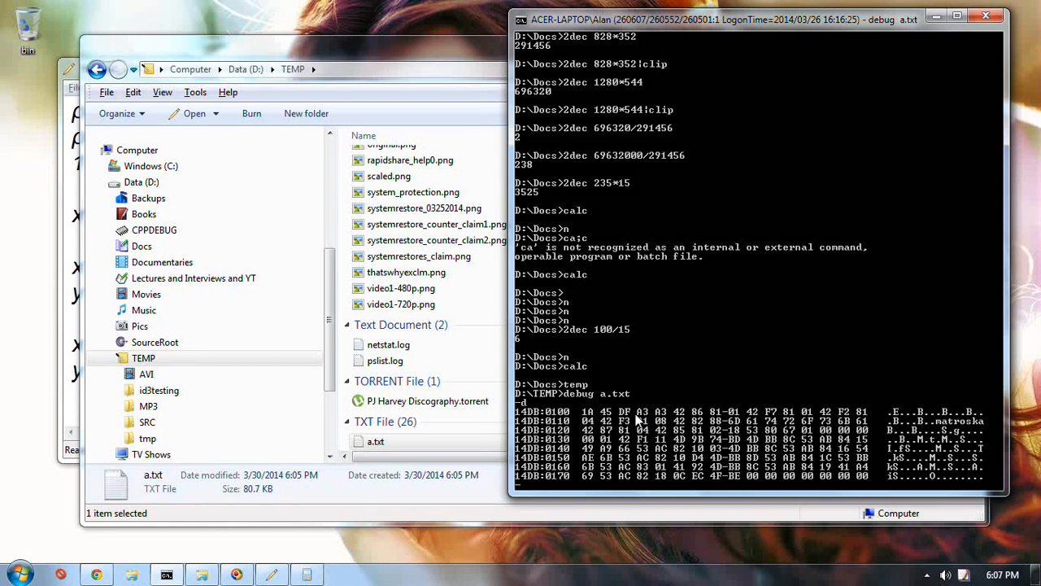
text(q)
key(Return)
click(497, 437)
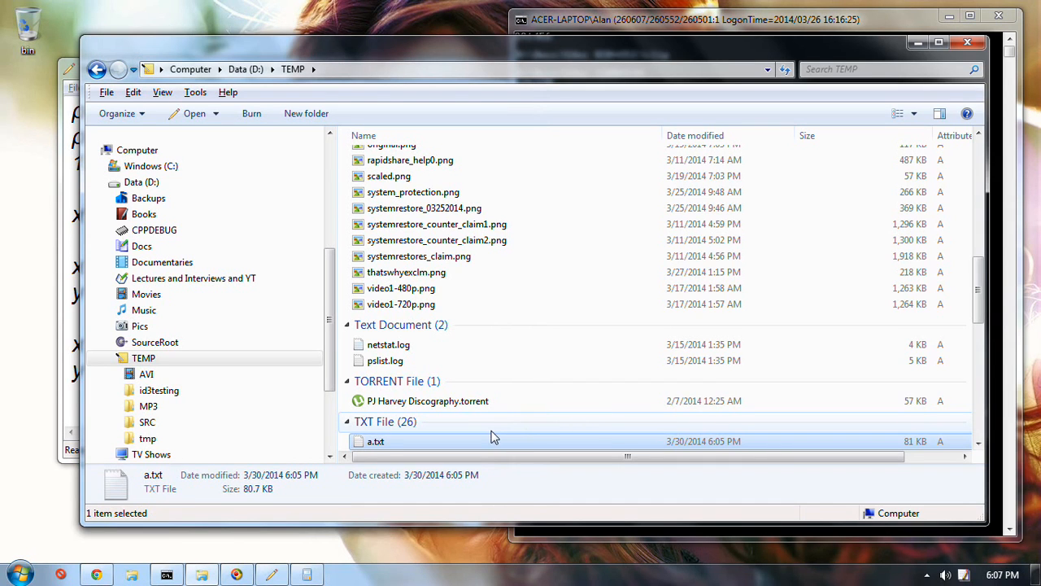
Step: Delete a.txt from the TEMP folder and confirm moving it to the Recycle Bin
key(Delete)
key(Return)
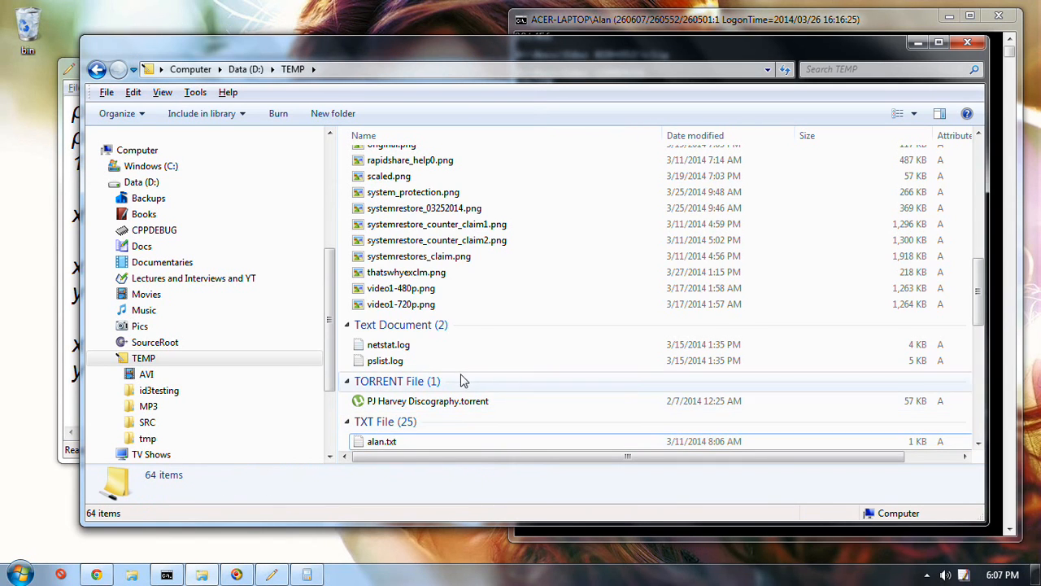
scroll(460, 354, up, 3)
scroll(455, 349, up, 4)
Step: Start mkvmerge GUI and add Alien.DirCut.1979.DTheater.720p.x264.DTS-iLL.sample.mkv from D:\TEMP as the input file
click(21, 574)
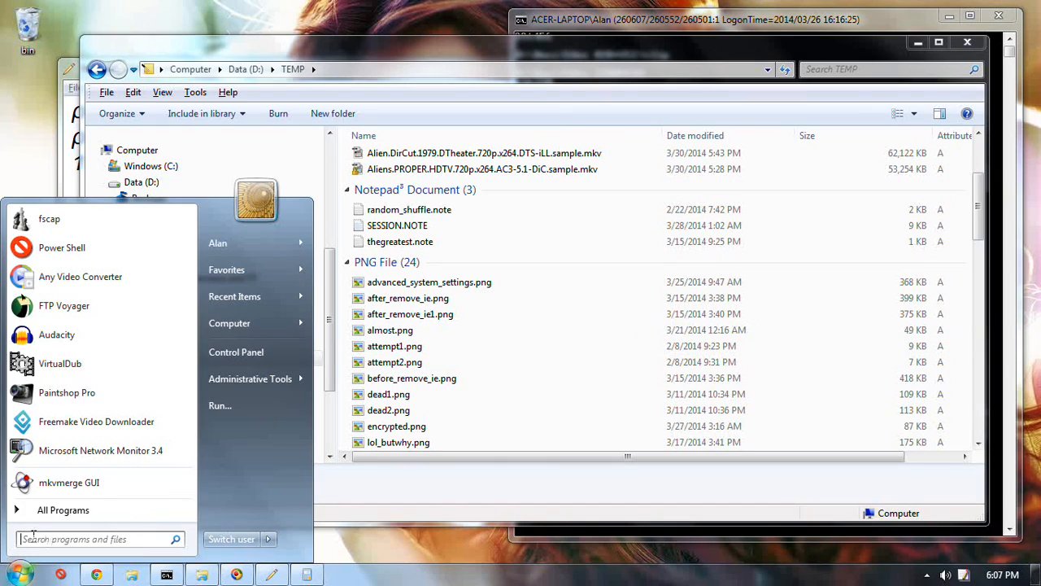
click(44, 488)
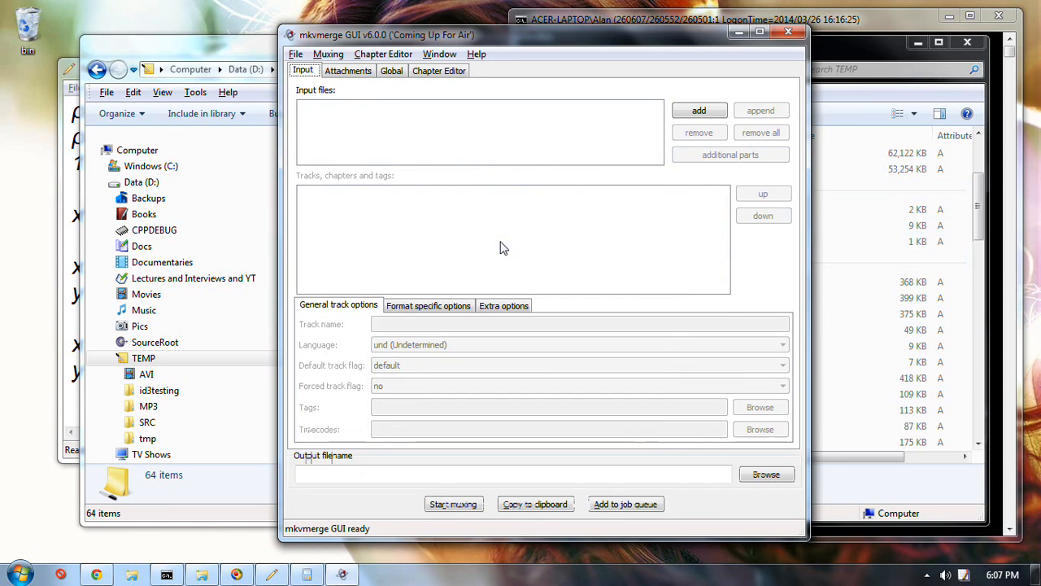
click(698, 110)
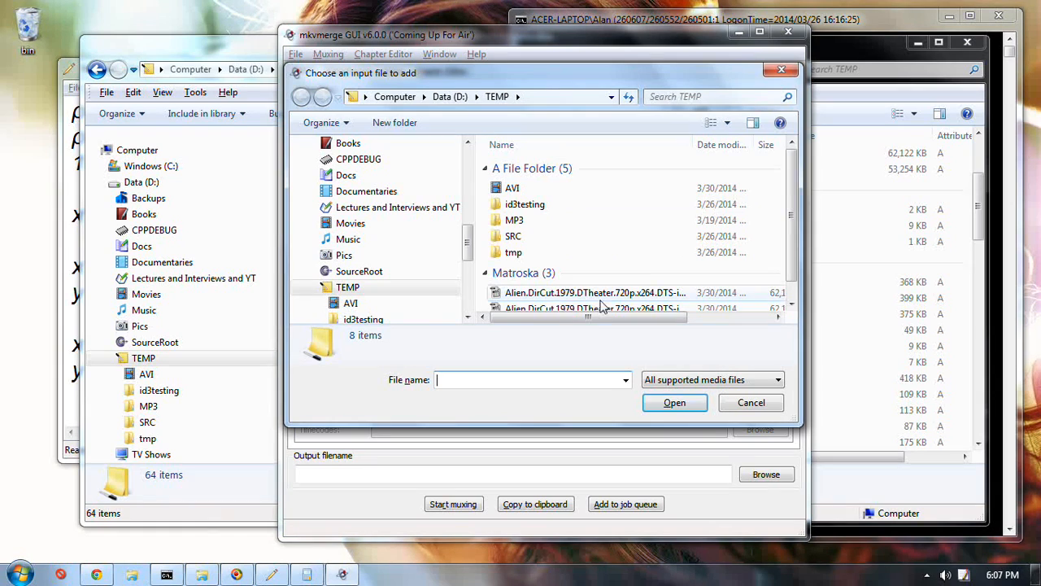
click(598, 302)
click(672, 406)
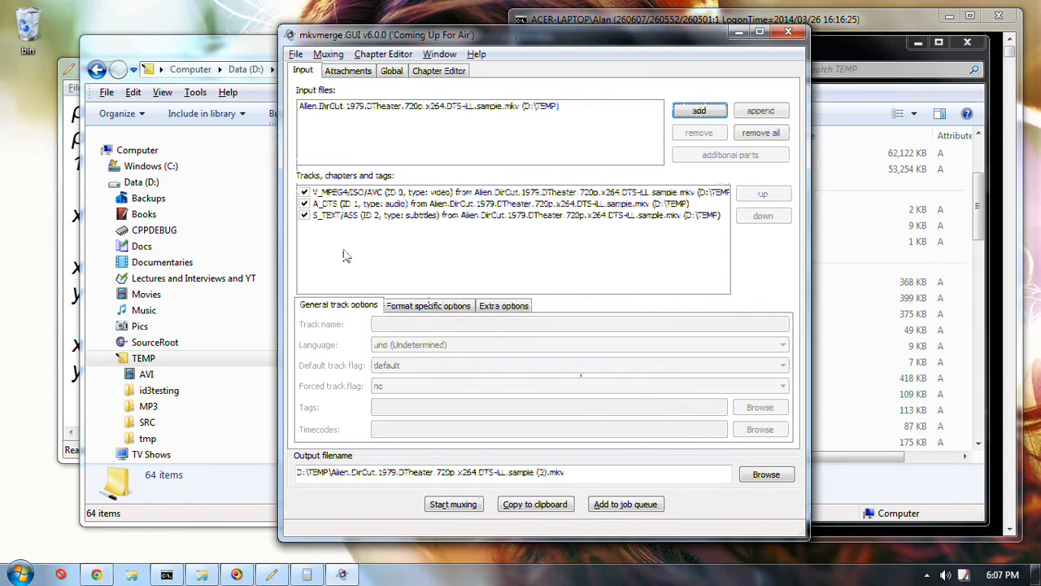
Step: Exclude the video and audio tracks, leaving only the S_TEXT/ASS subtitle track, and check that track's general options
click(304, 192)
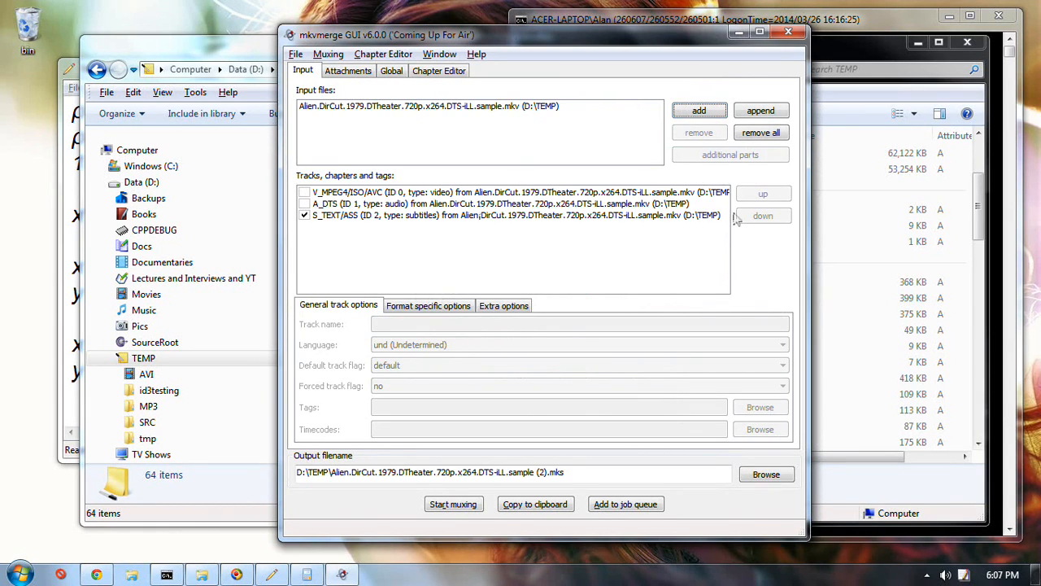
click(624, 216)
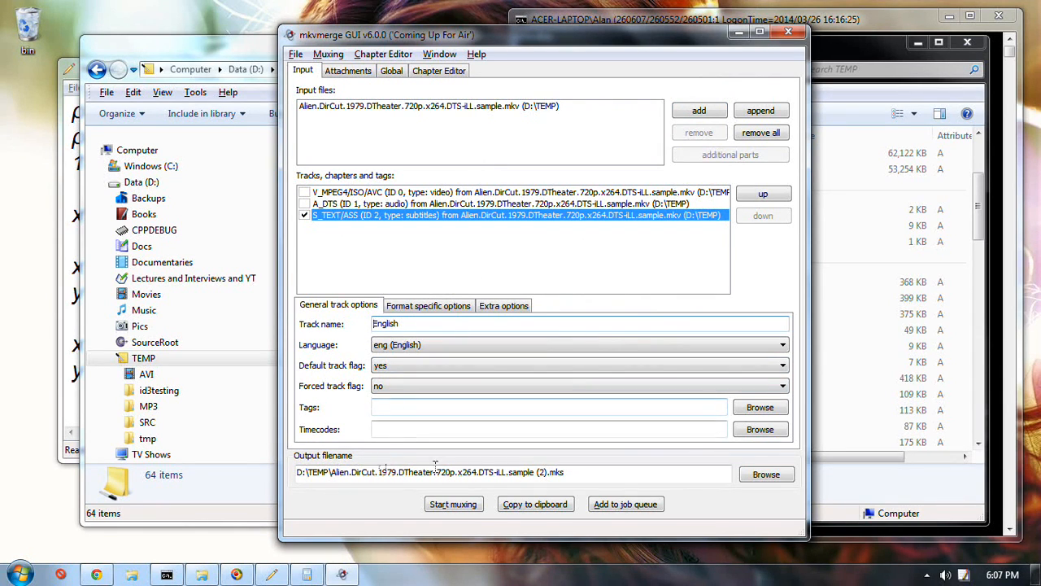
click(464, 384)
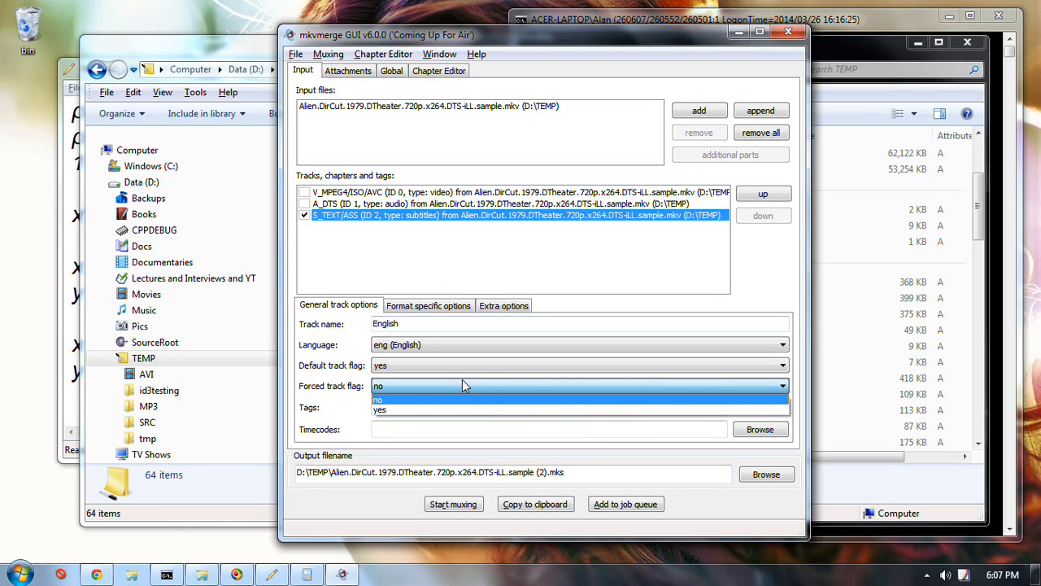
click(460, 385)
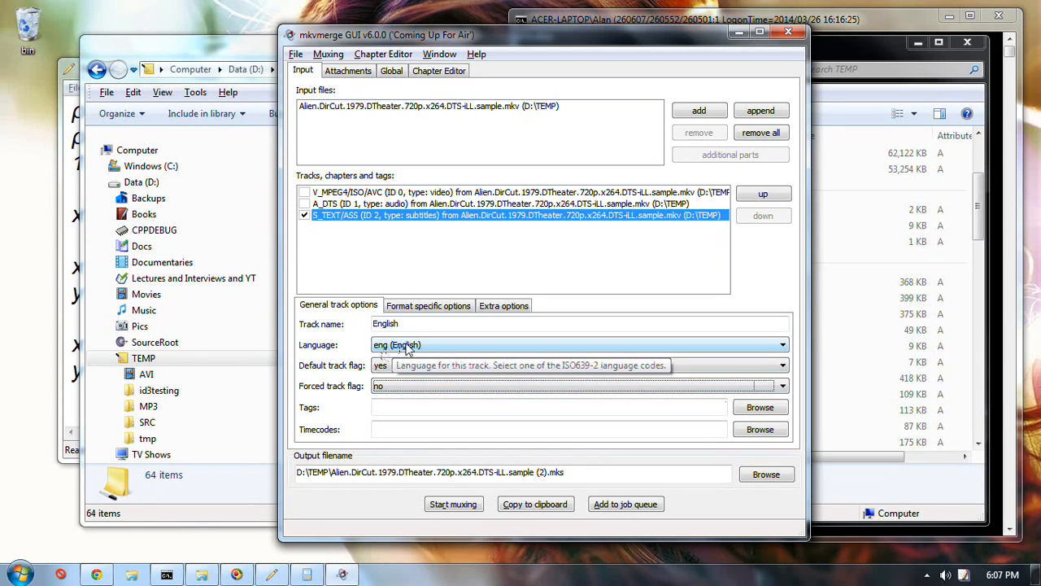
Step: Set the subtitle track's charset to UTF-8 in its format-specific options
click(448, 310)
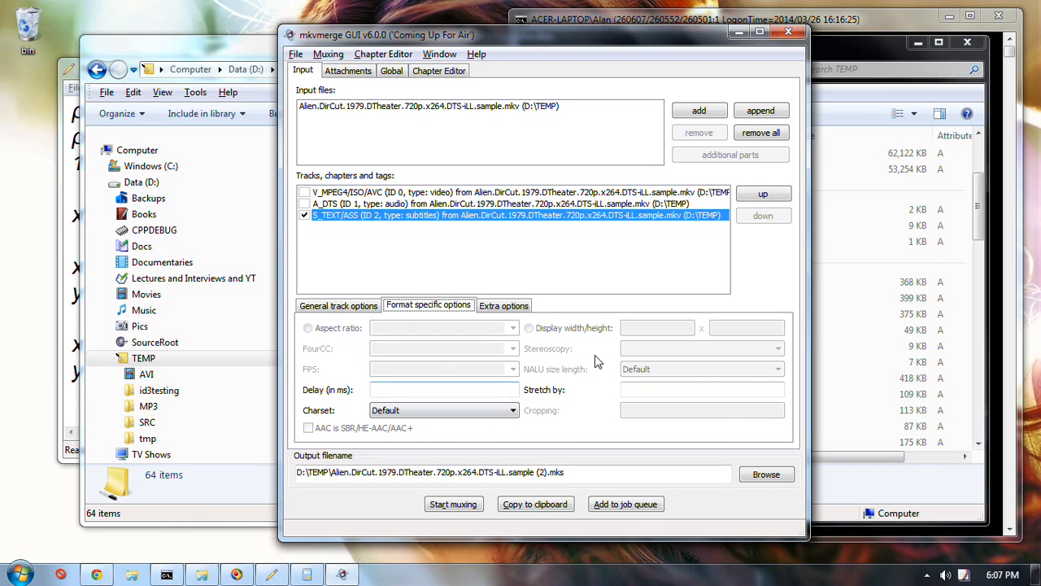
click(457, 414)
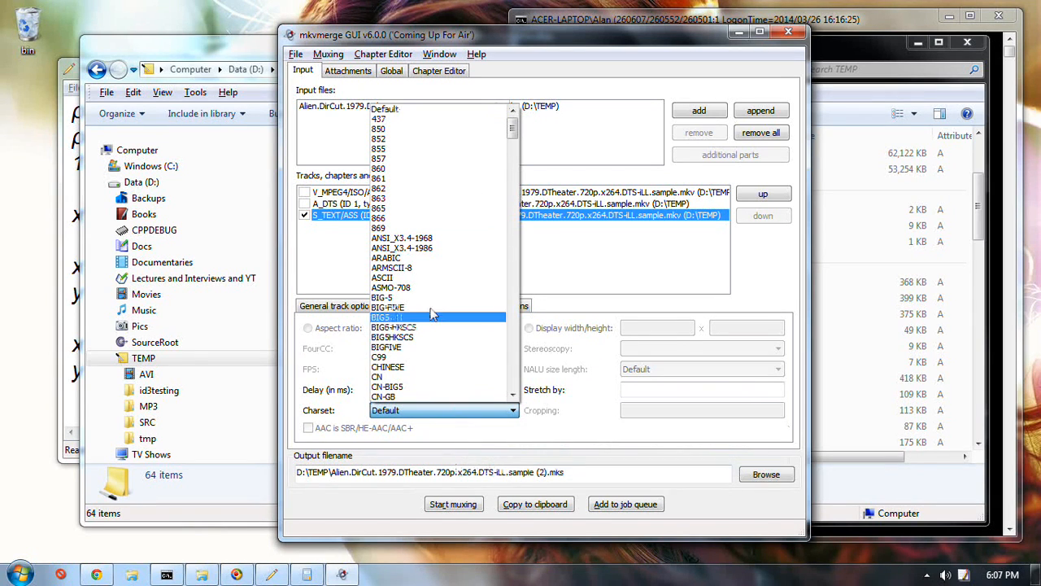
scroll(435, 280, down, 3)
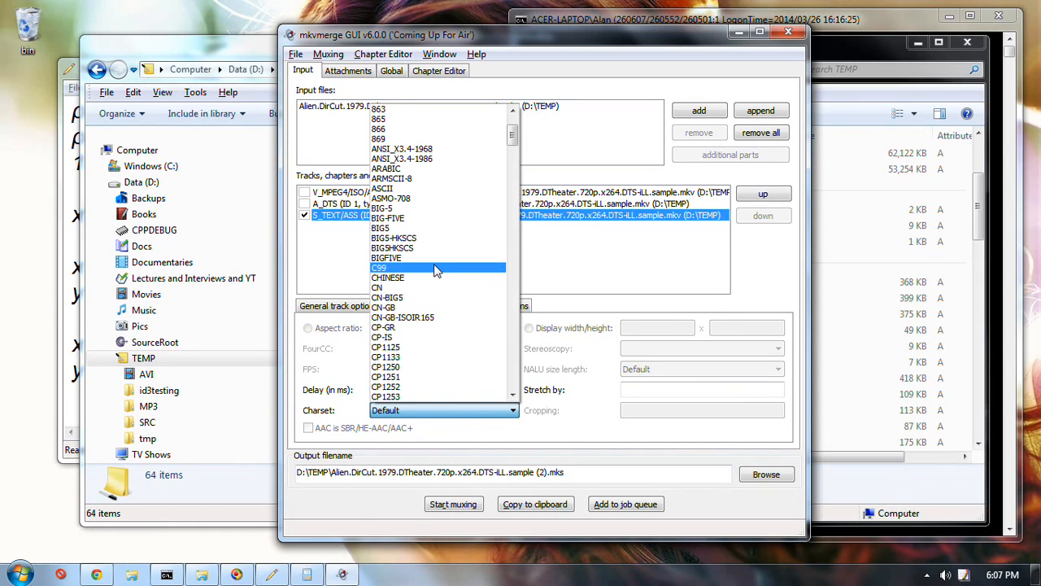
scroll(434, 268, down, 5)
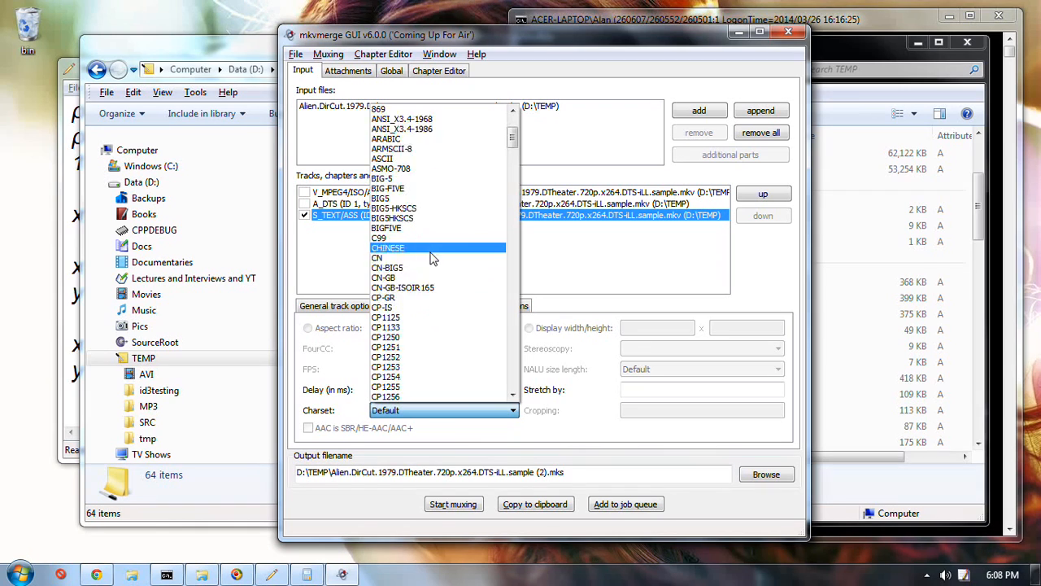
scroll(433, 256, up, 9)
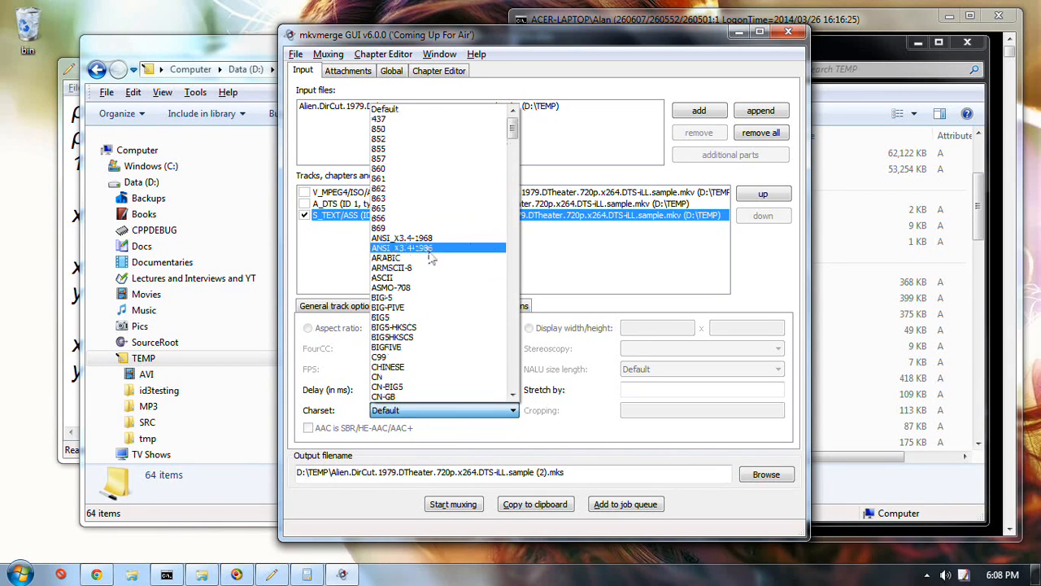
scroll(432, 276, down, 15)
scroll(432, 339, down, 10)
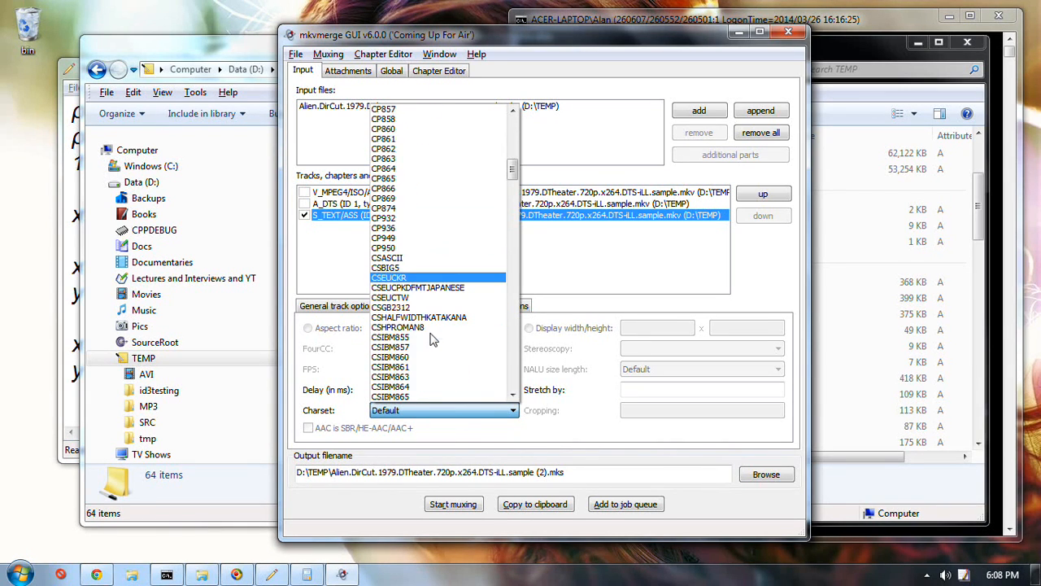
drag(515, 216, 525, 369)
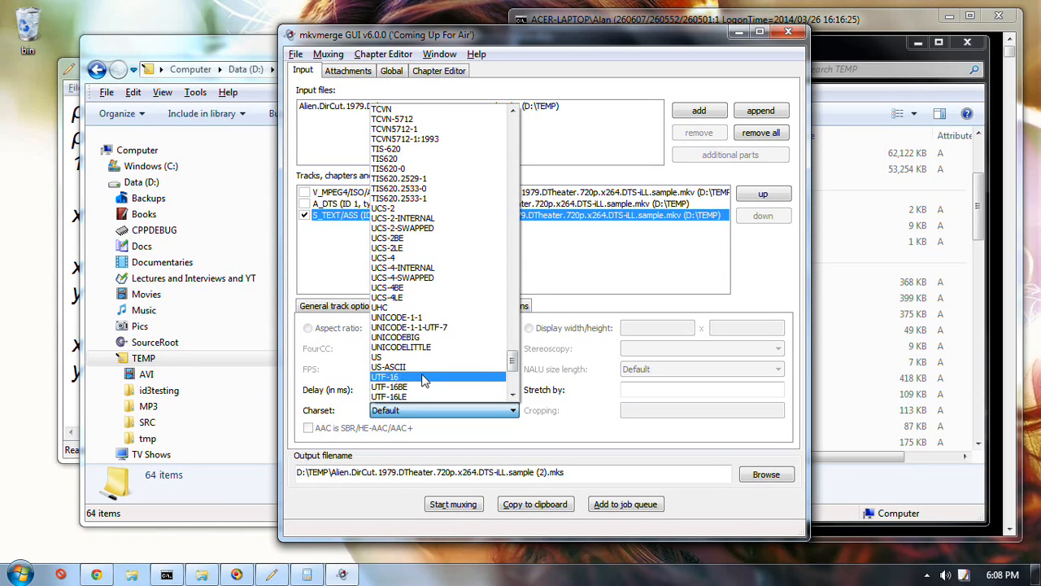
scroll(432, 376, down, 2)
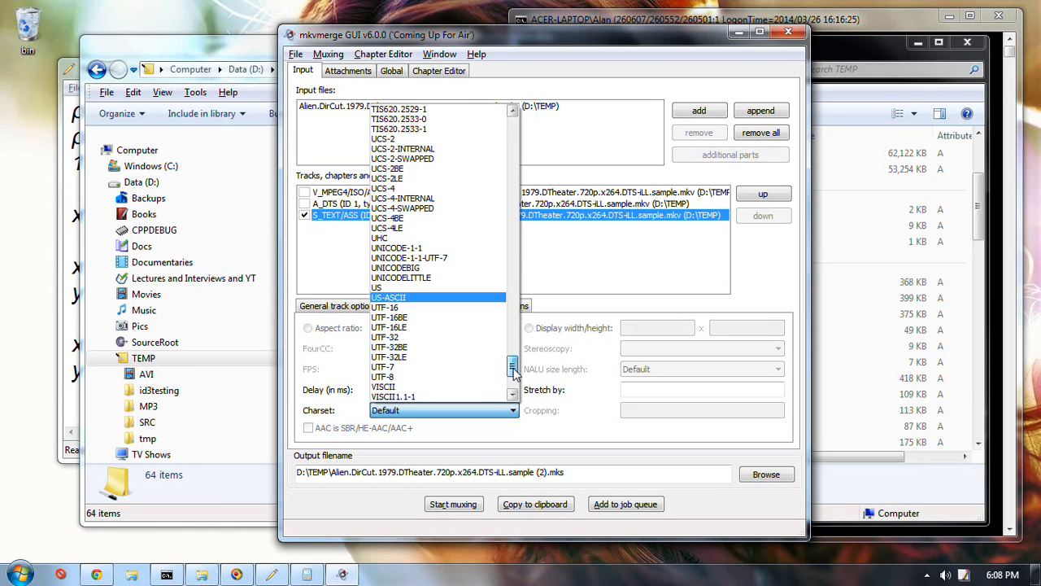
click(433, 376)
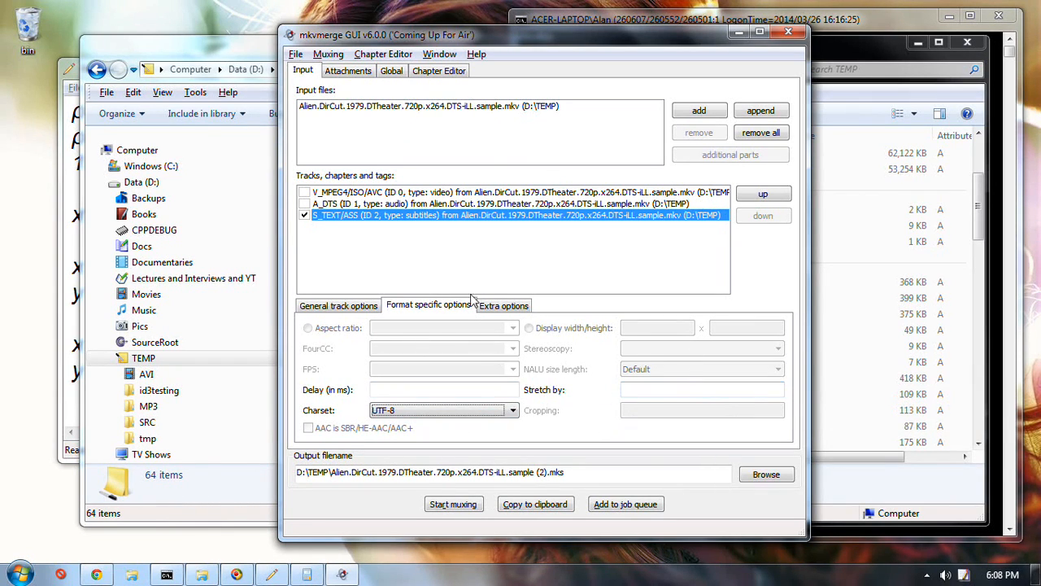
Step: Set the subtitle track's compression to none in its extra options, keeping the cues at default
click(493, 307)
click(466, 329)
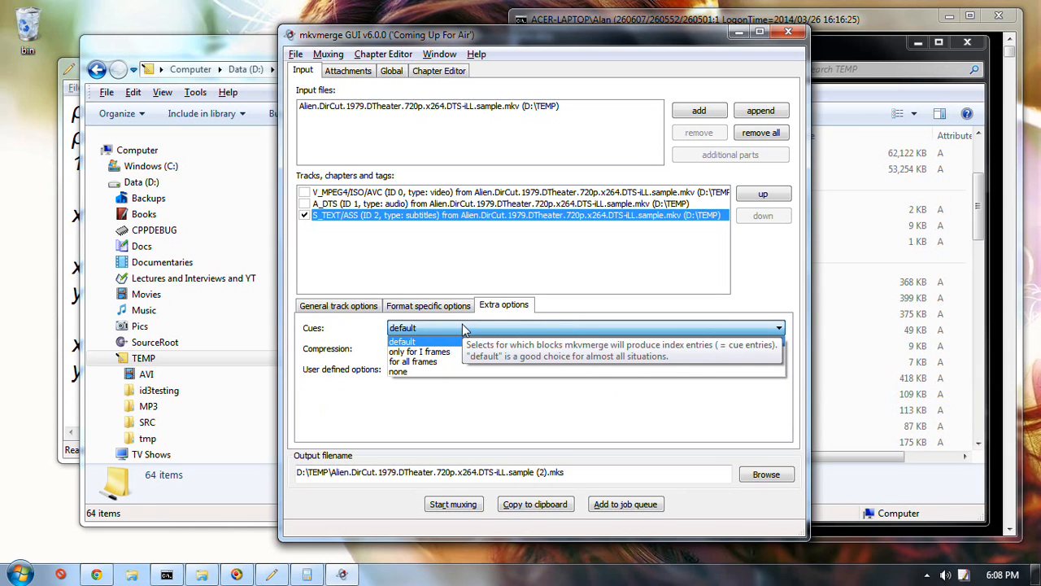
click(465, 329)
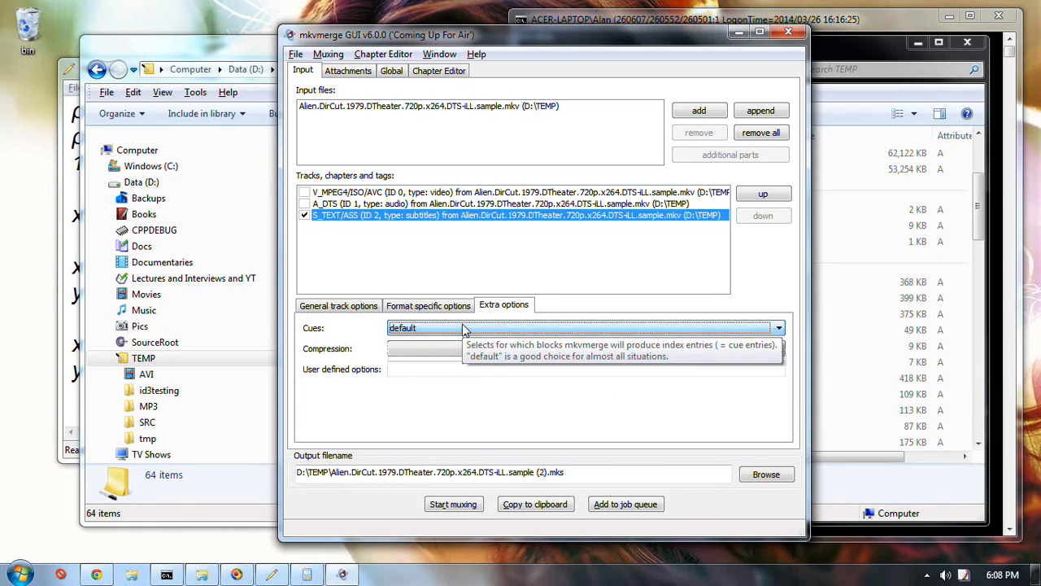
click(410, 350)
click(432, 376)
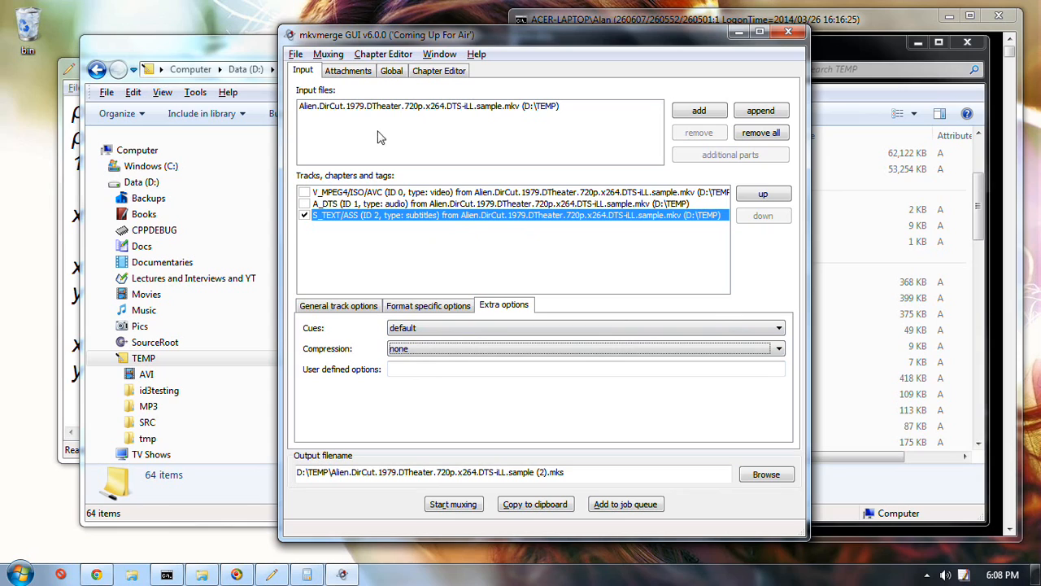
Step: Mux the subtitle track into Alien.DirCut.1979.DTheater.720p.x264.DTS-iLL.sample (2).mks, close the muxing report and return to the TEMP folder
click(454, 505)
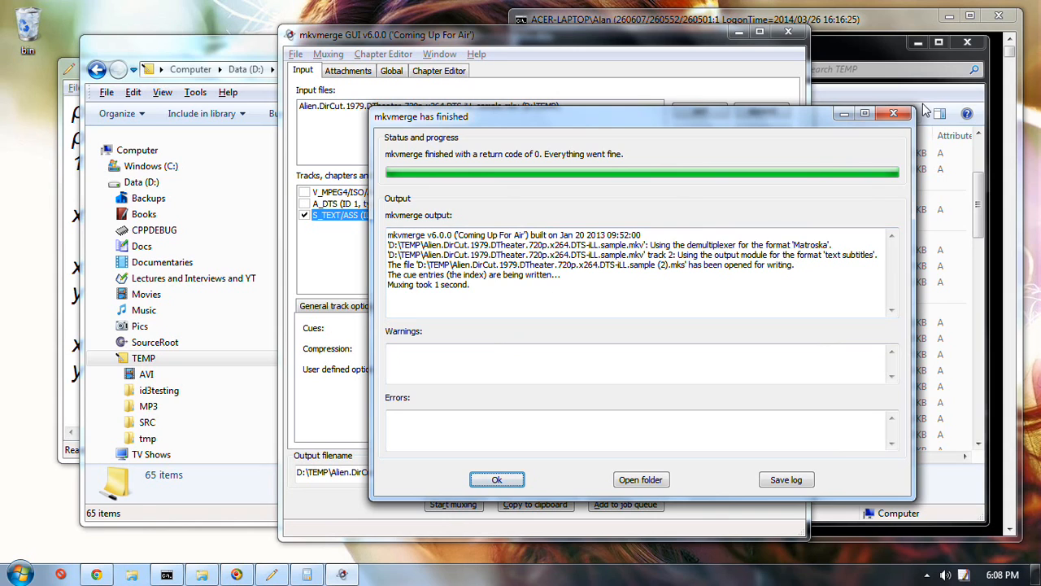
click(894, 114)
click(859, 61)
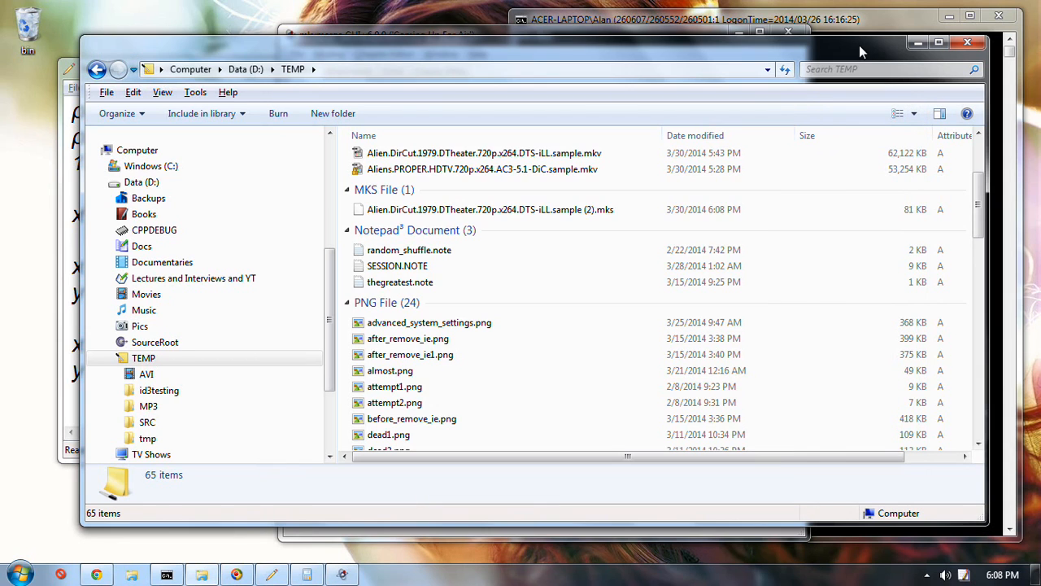
Step: Try to send the extracted .mks file to Notepad³, and close the editor
click(495, 212)
right_click(493, 209)
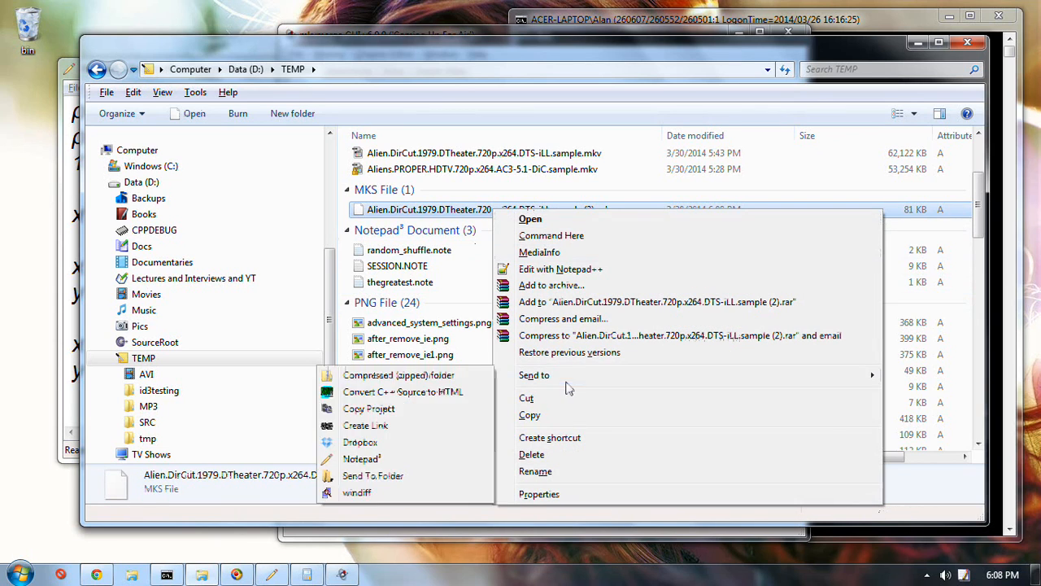
click(358, 459)
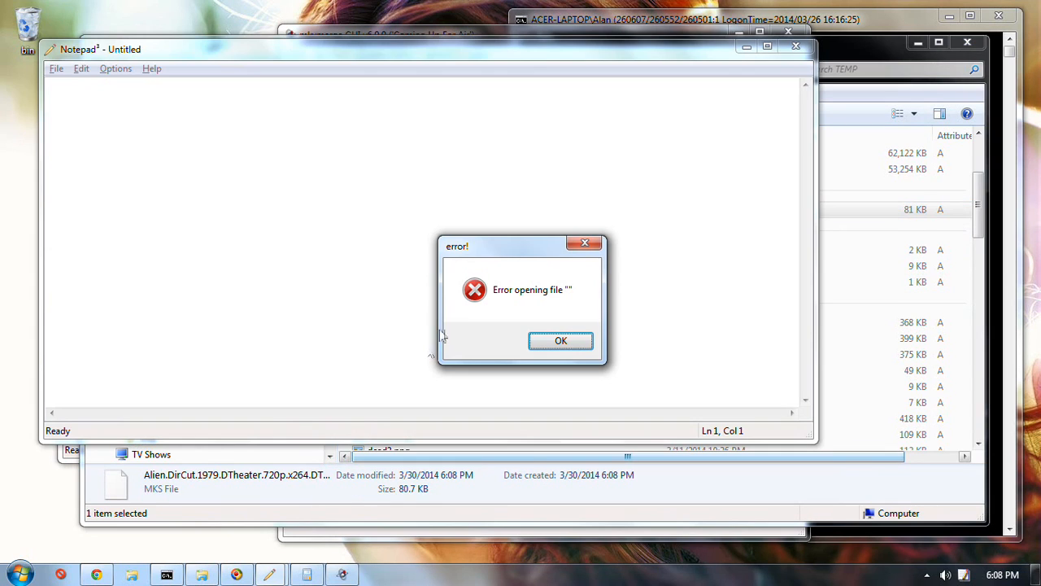
click(561, 342)
click(798, 49)
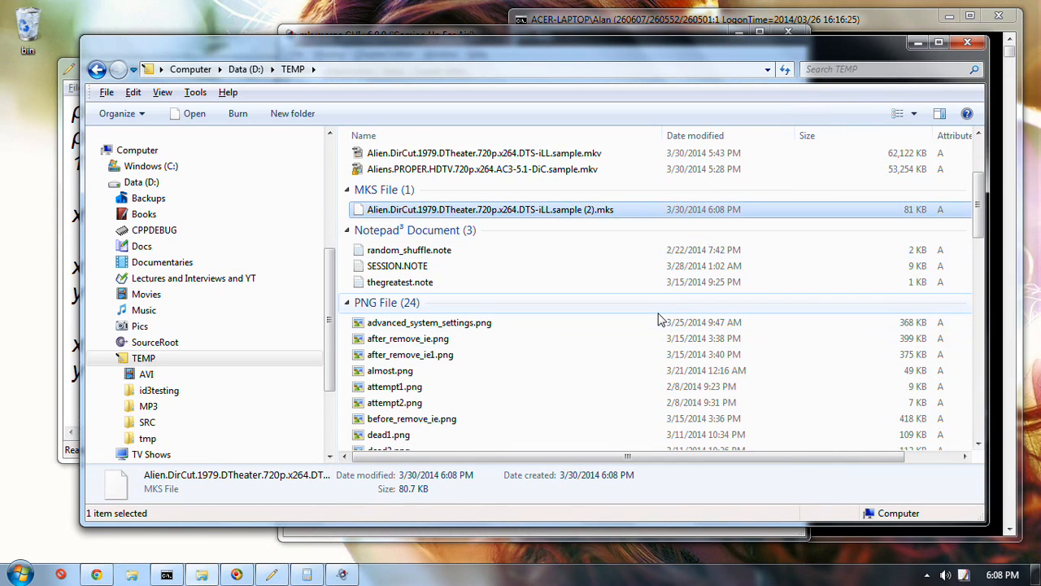
Step: Rename the extracted .mks file as a.txt and confirm the extension change
key(F2)
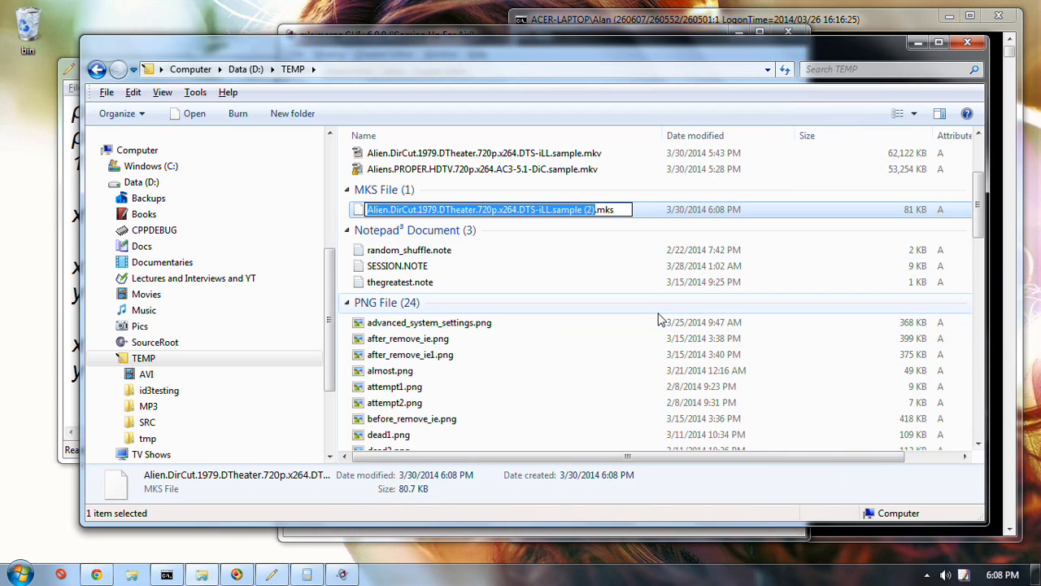
text(a)
text(srt)
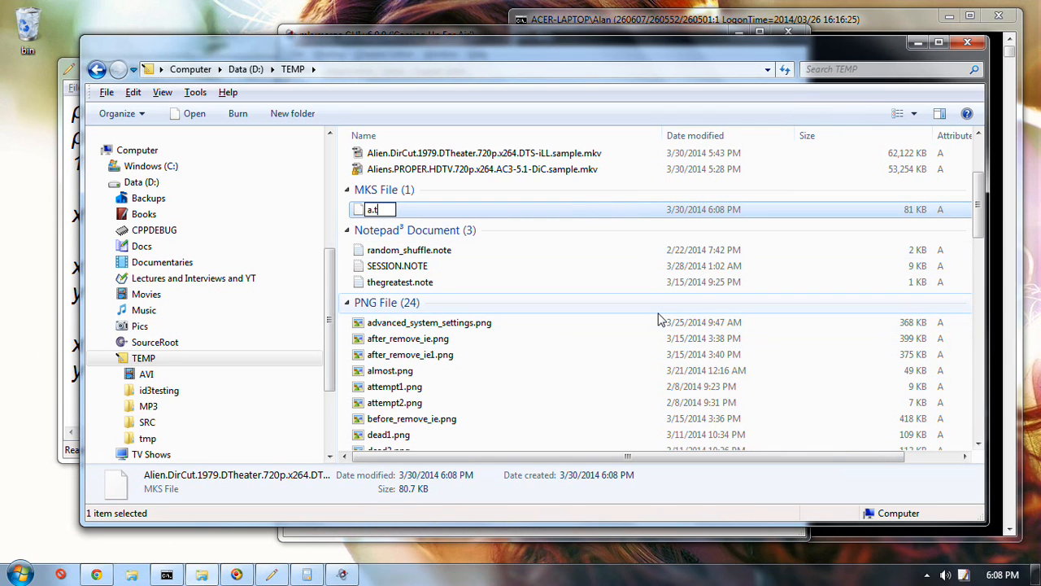
key(Return)
key(Return)
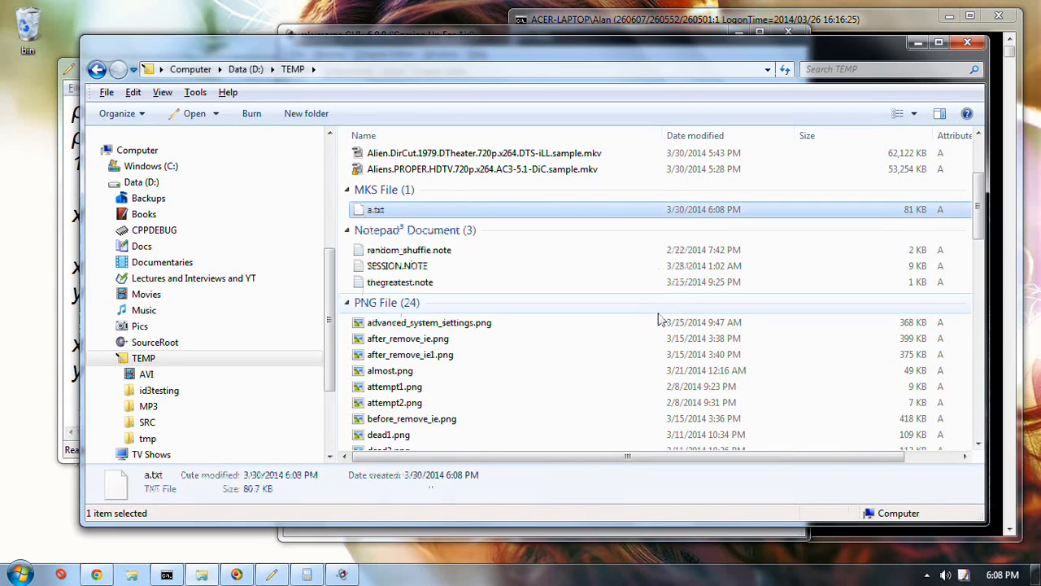
Step: In the command prompt, load a.txt in debug again, dump its bytes with d, quit and return to the TEMP folder
key(alt+Tab)
key(Up)
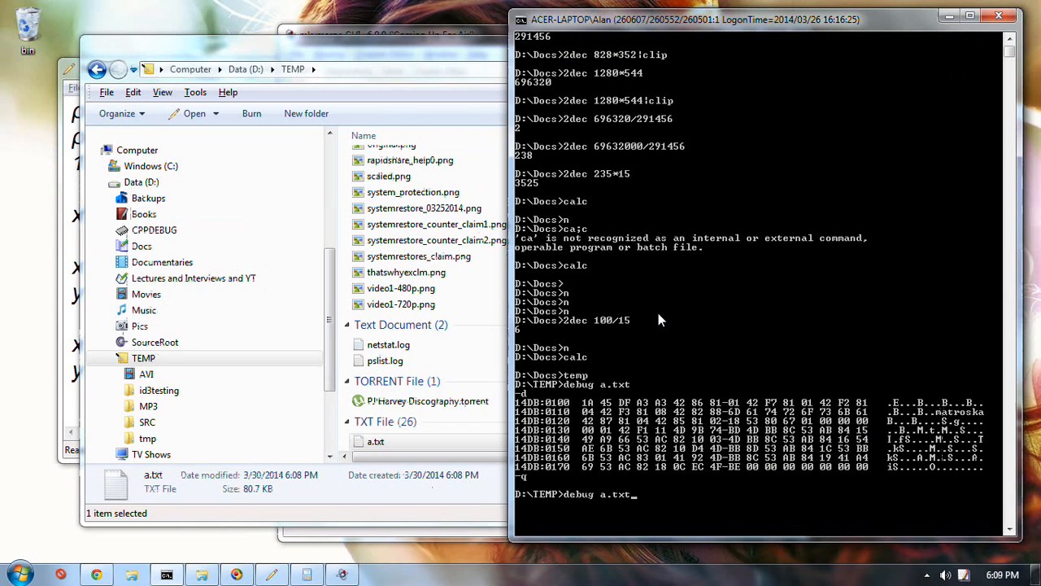
key(Return)
text(d)
key(Return)
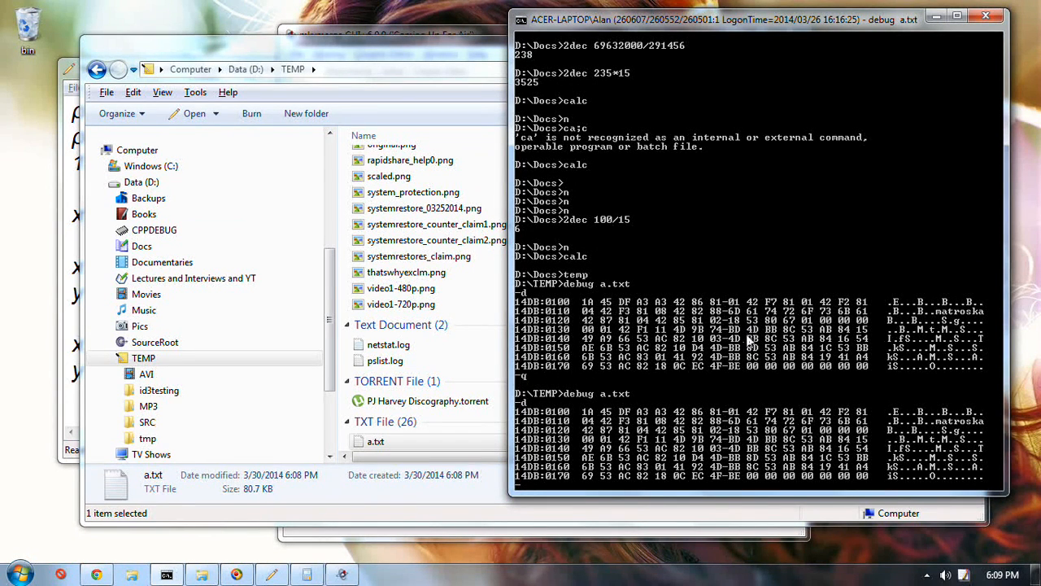
text(q)
key(Return)
key(alt+Tab)
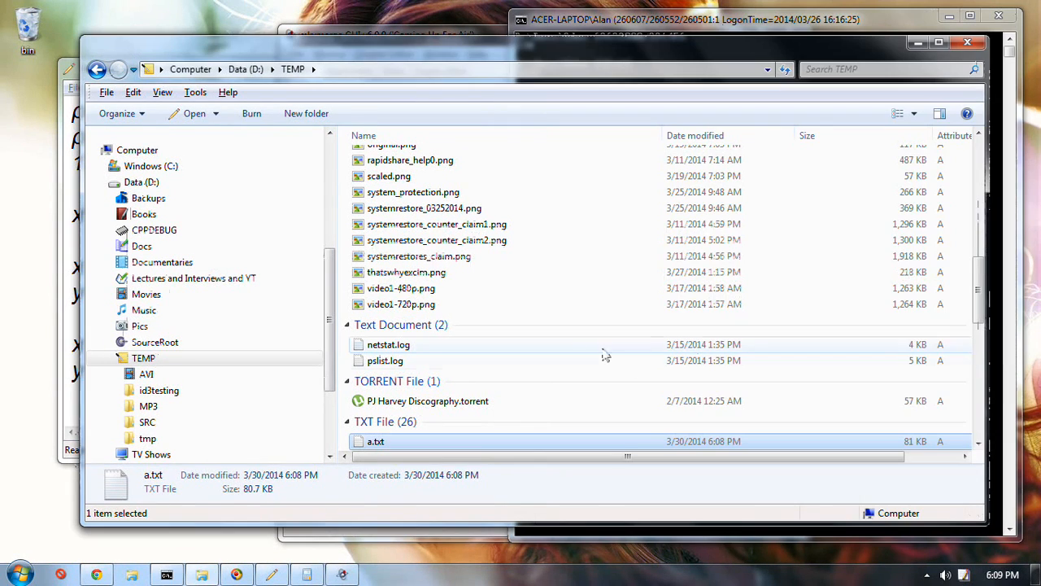
Step: Delete the newly extracted a.txt from the TEMP folder and close mkvmerge GUI
key(Delete)
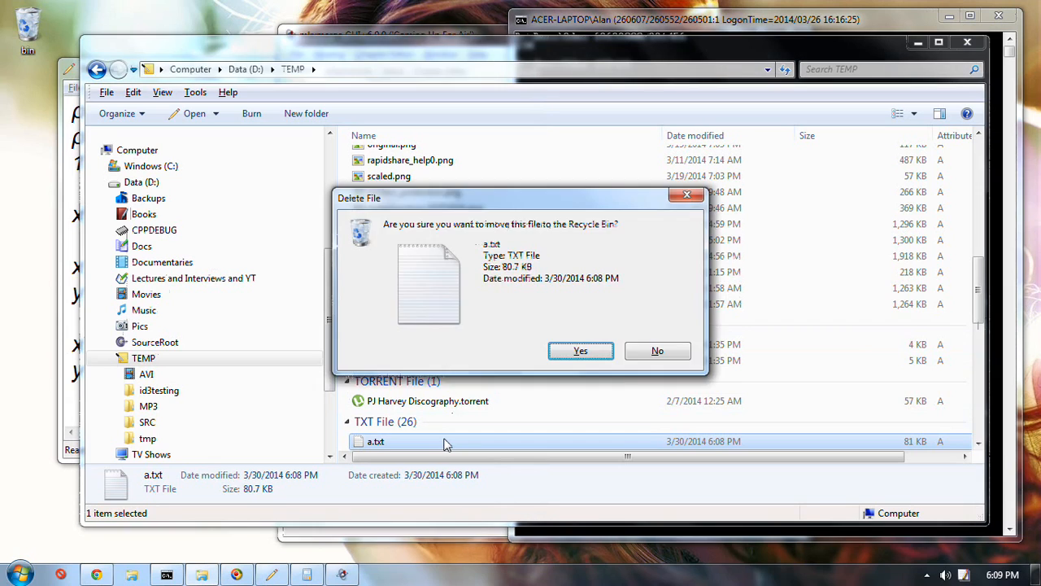
key(Return)
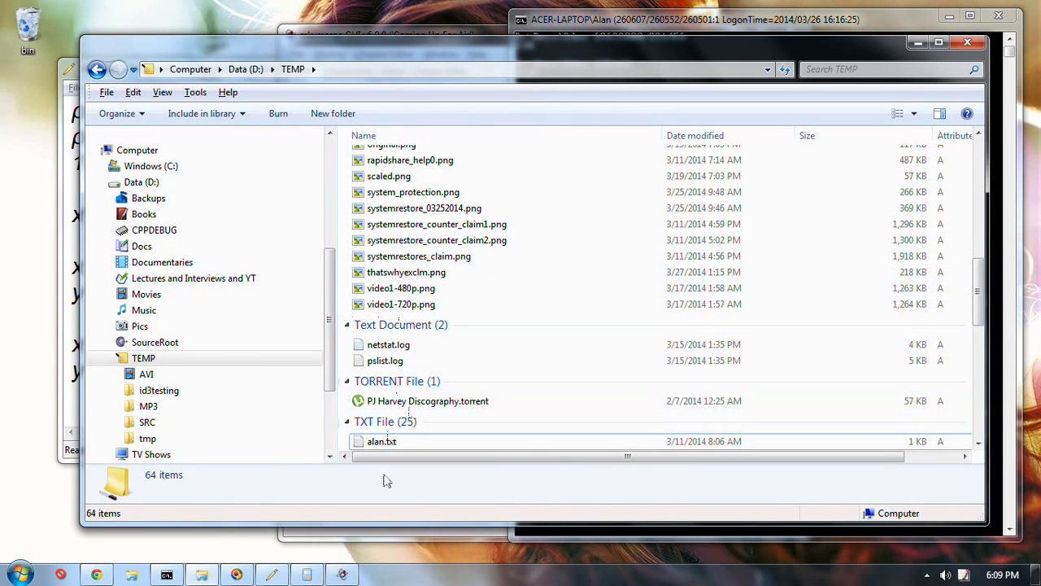
click(343, 575)
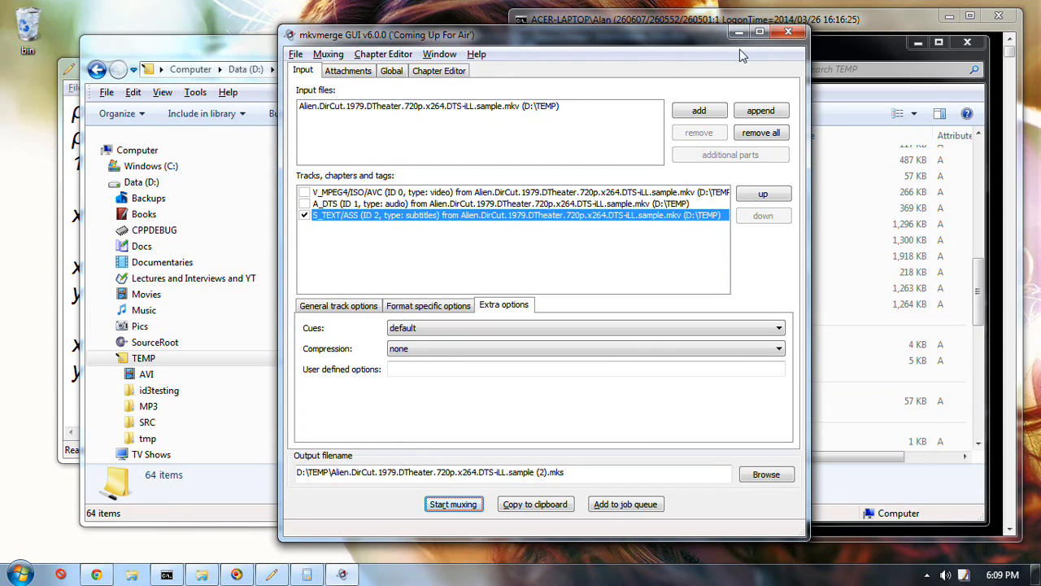
click(791, 32)
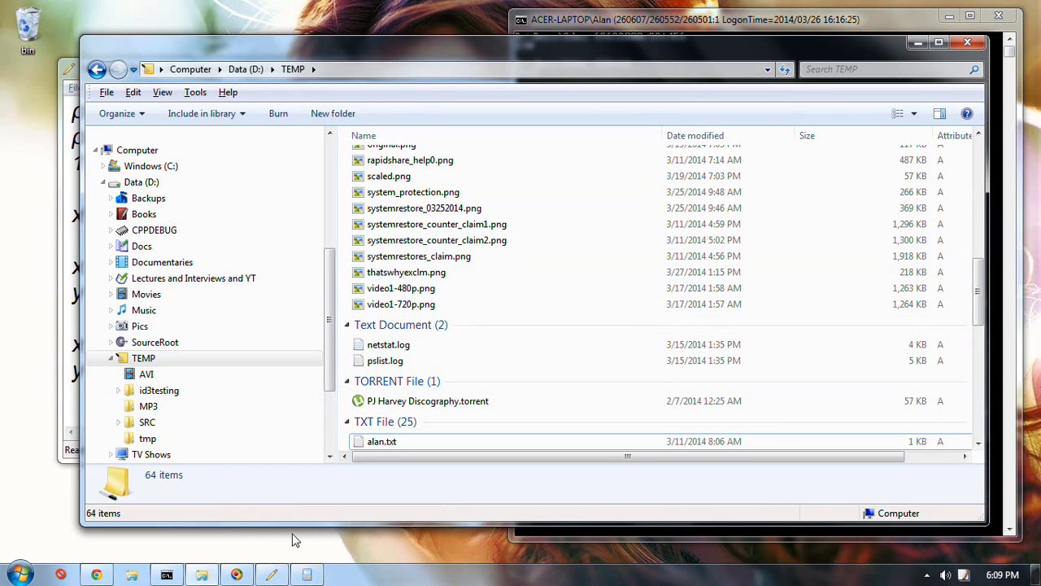
Step: Bring the running Calculator to the front
click(315, 576)
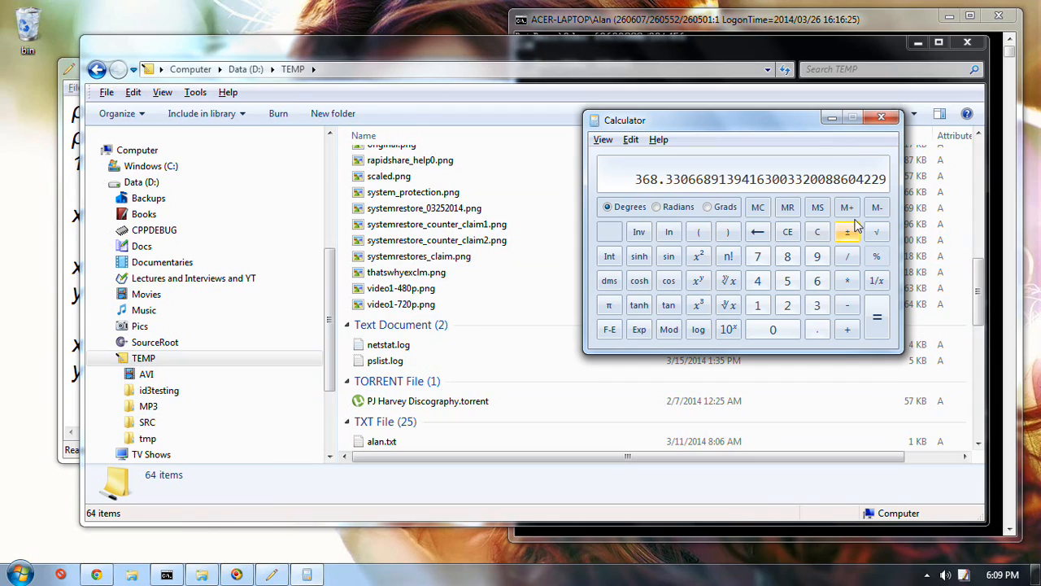